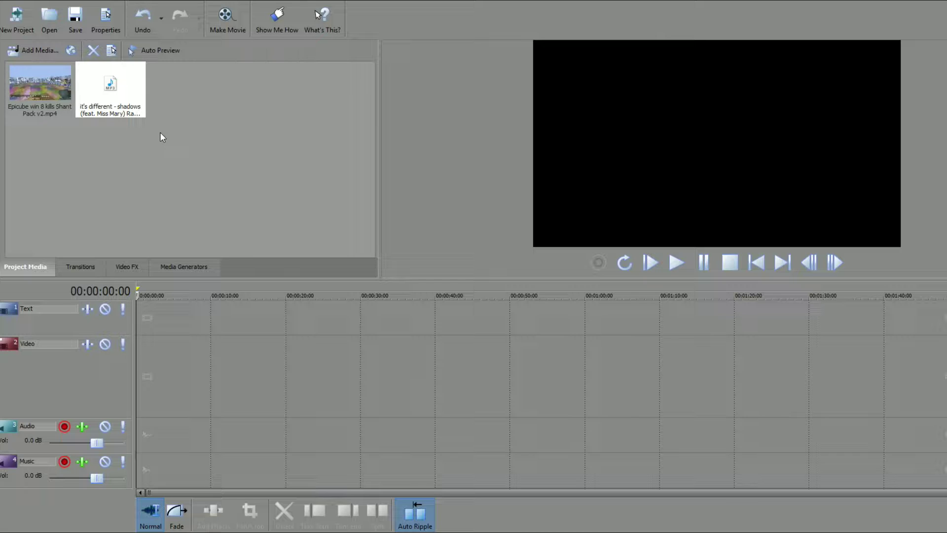
Place "it's different - shadows (feat. Miss Mary) Radio Edit.mp3" at the start of the Music track
drag(112, 99, 140, 466)
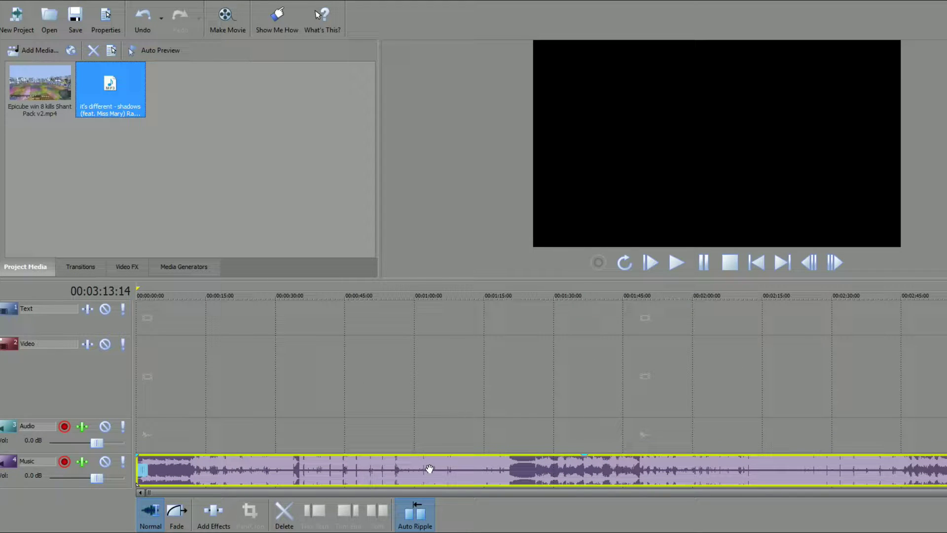
click(241, 375)
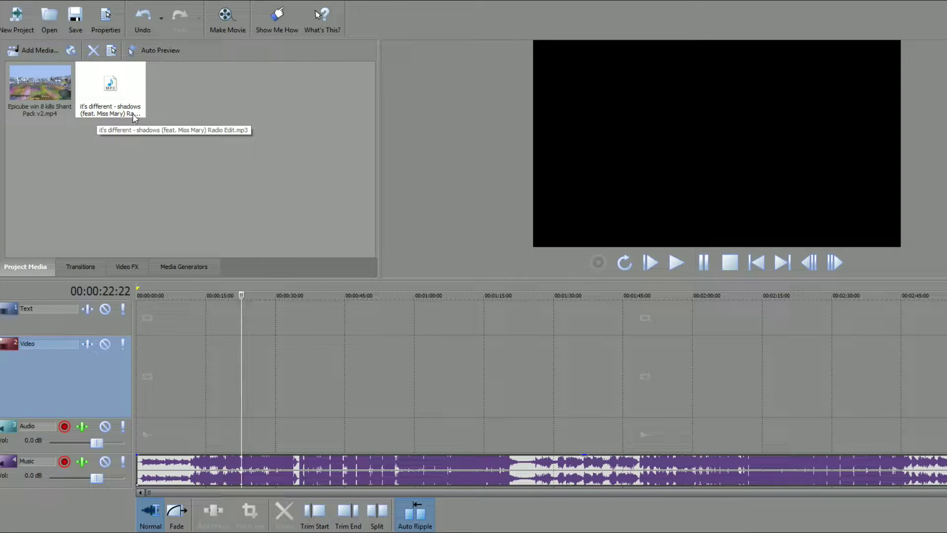
double_click(143, 470)
key(Home)
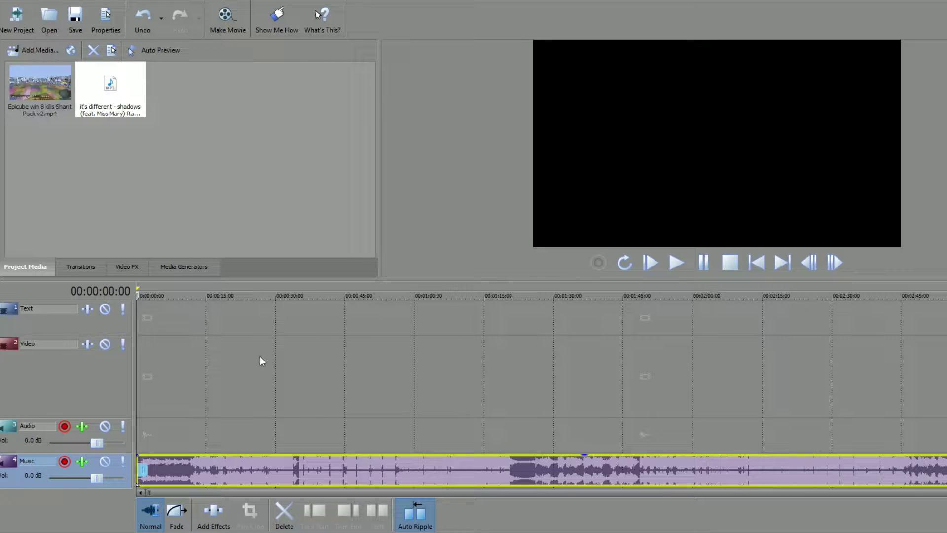
click(213, 295)
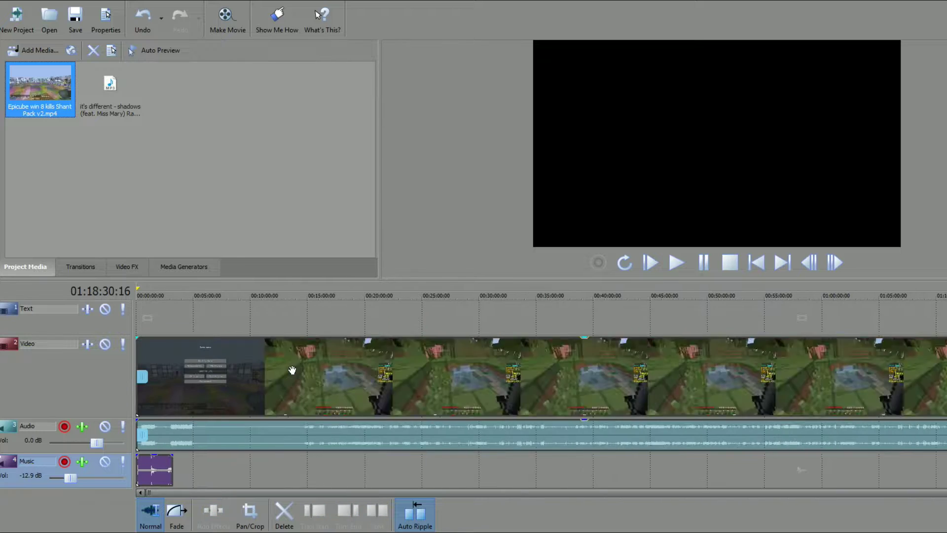
Disable resample in the properties of the gameplay video event on the Video track
right_click(423, 371)
click(466, 365)
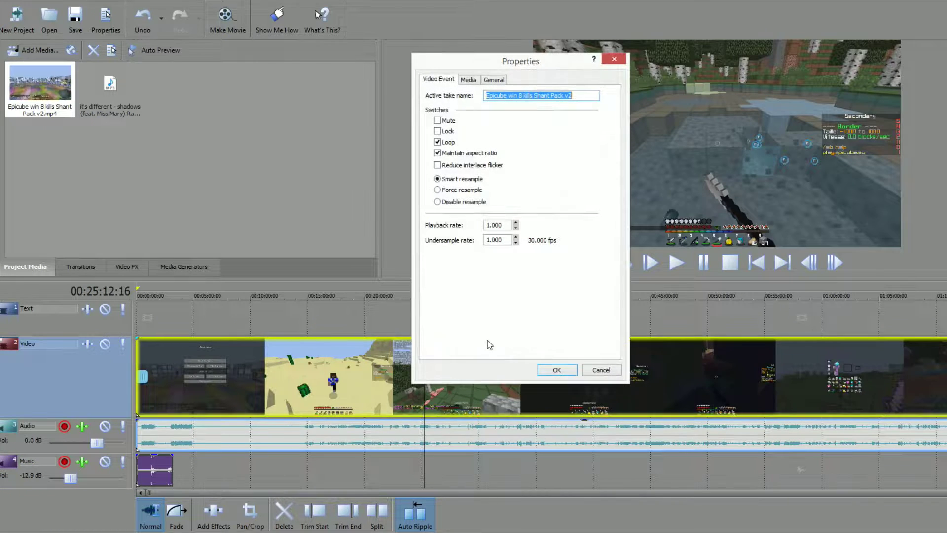
click(459, 202)
click(567, 370)
Mute the gameplay recording's audio event on the Audio track
click(632, 434)
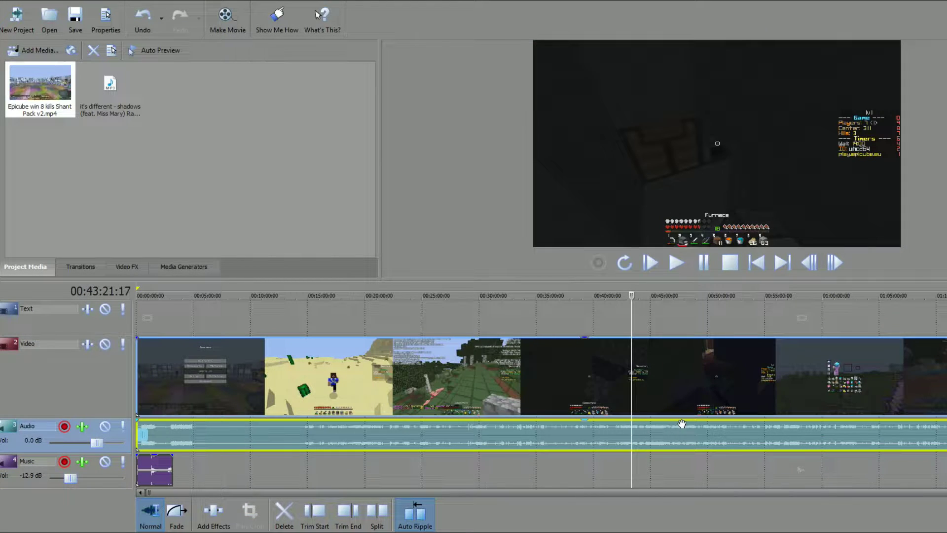
key(End)
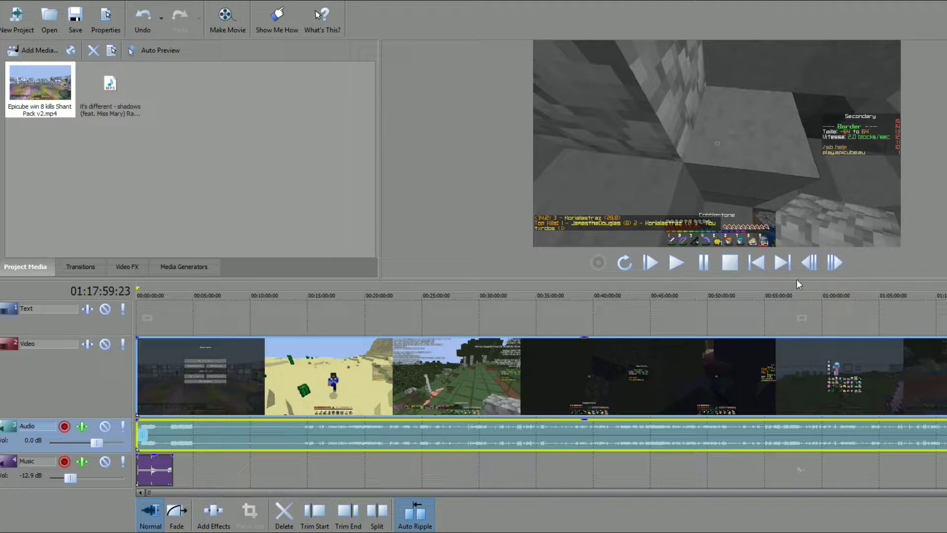
click(406, 434)
right_click(435, 439)
mouse_move(566, 394)
click(605, 386)
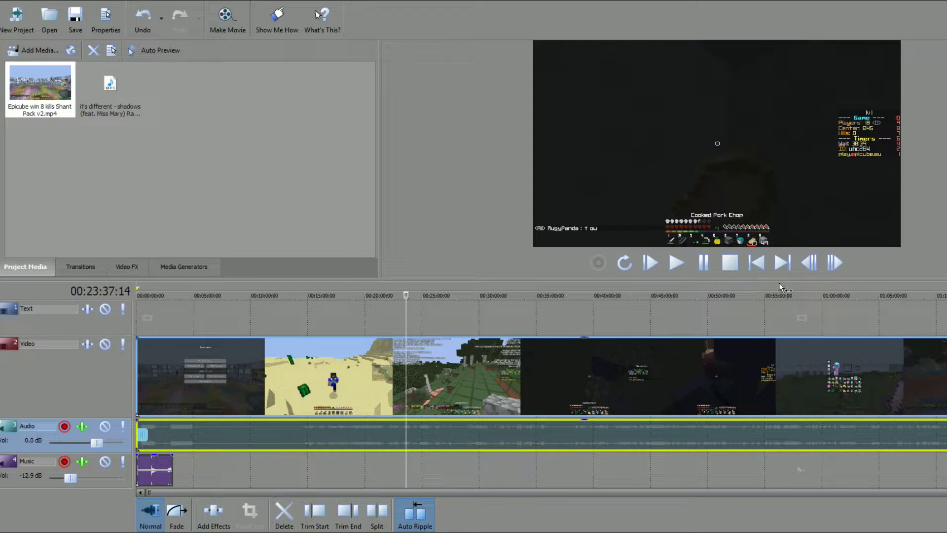
Play the first second of the timeline several times to check how the video and music begin
click(773, 267)
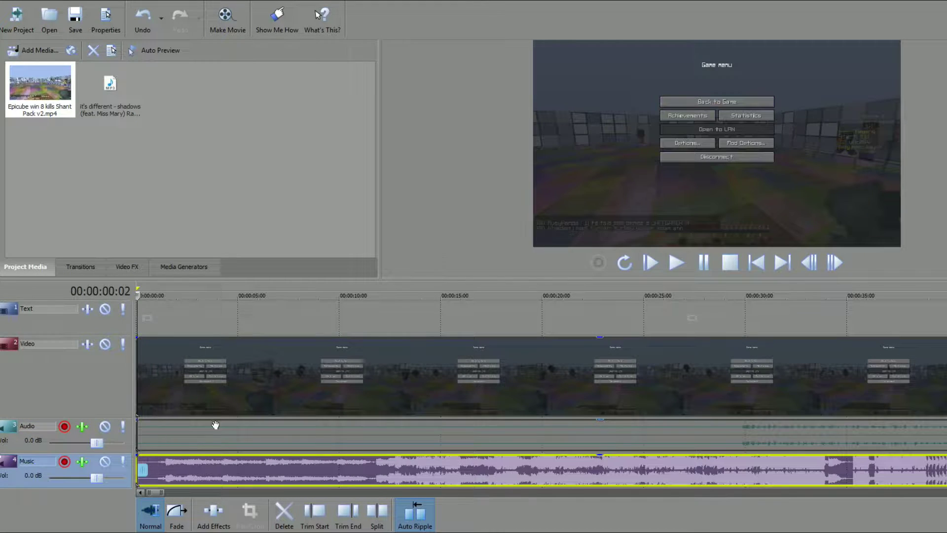
click(676, 263)
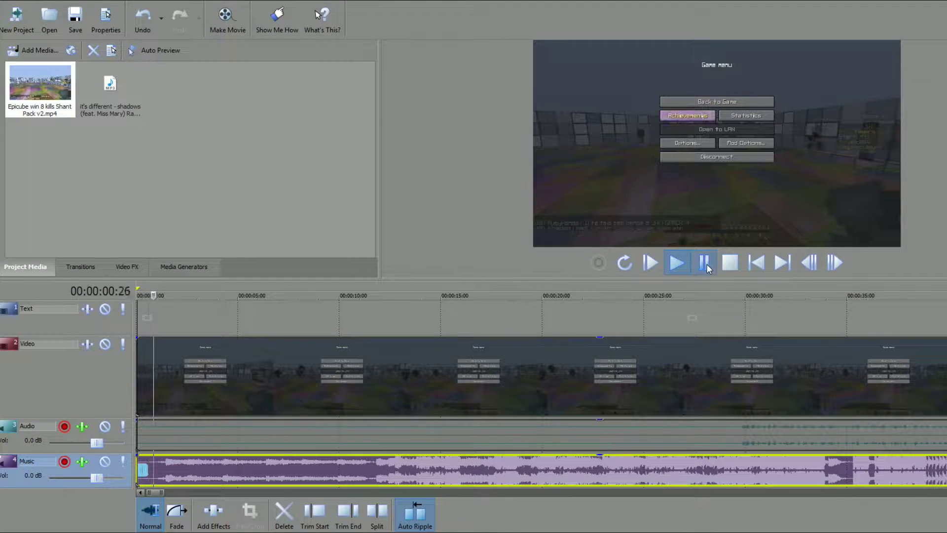
click(146, 303)
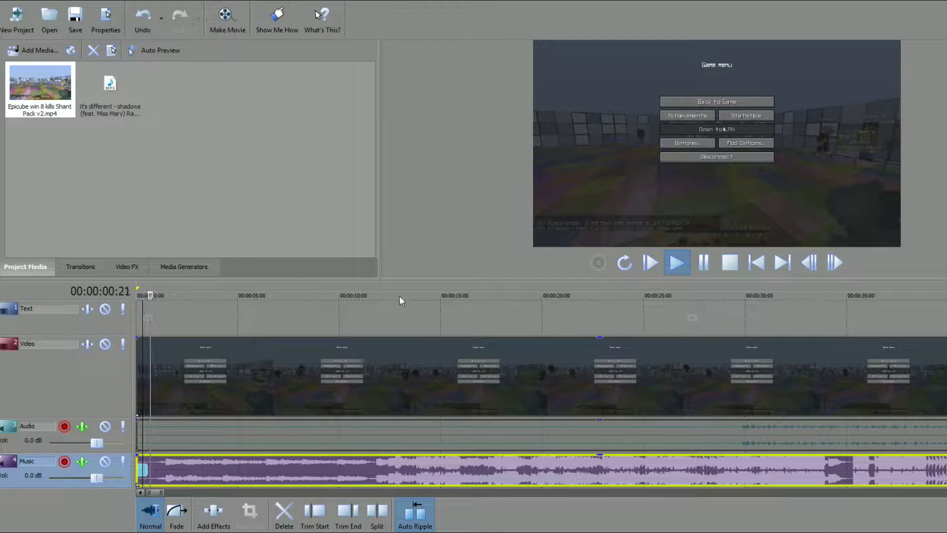
click(704, 263)
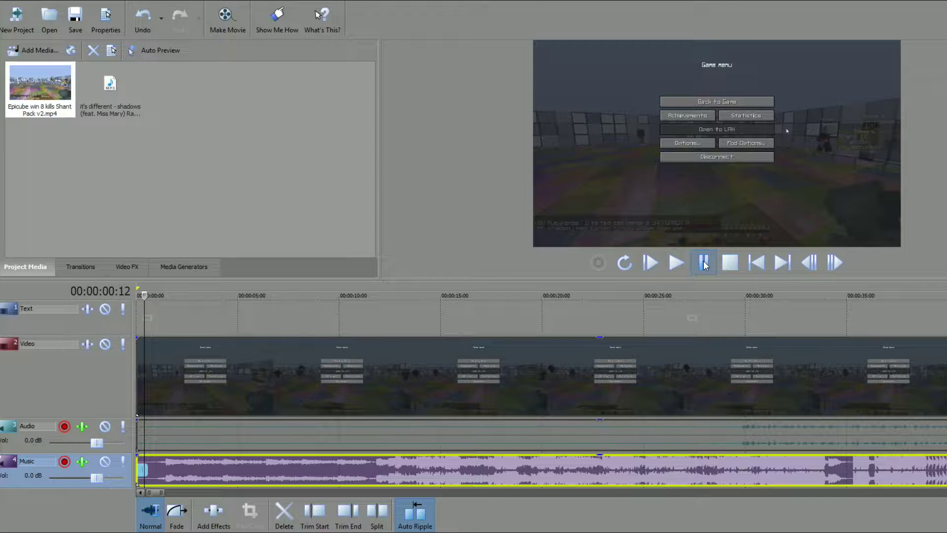
key(space)
key(space)
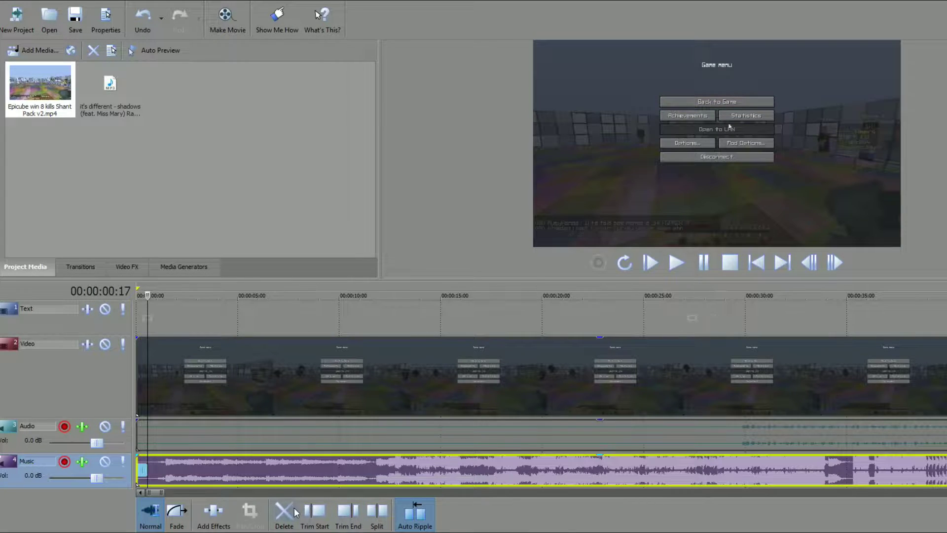
key(Home)
Trim the start of the gameplay video and its audio up to 00:01:43:29, where the teleportation title shows
scroll(498, 427, down, 3)
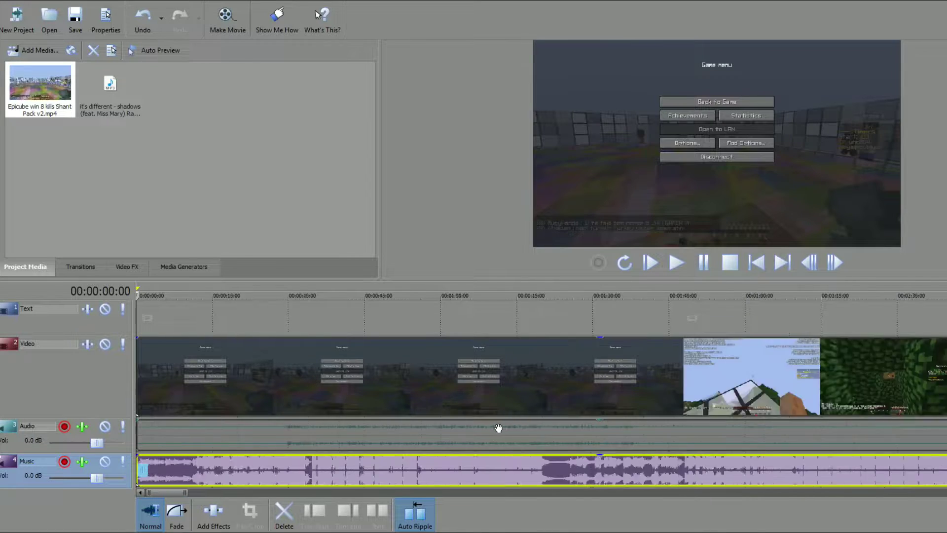
scroll(499, 427, down, 1)
click(554, 437)
click(545, 440)
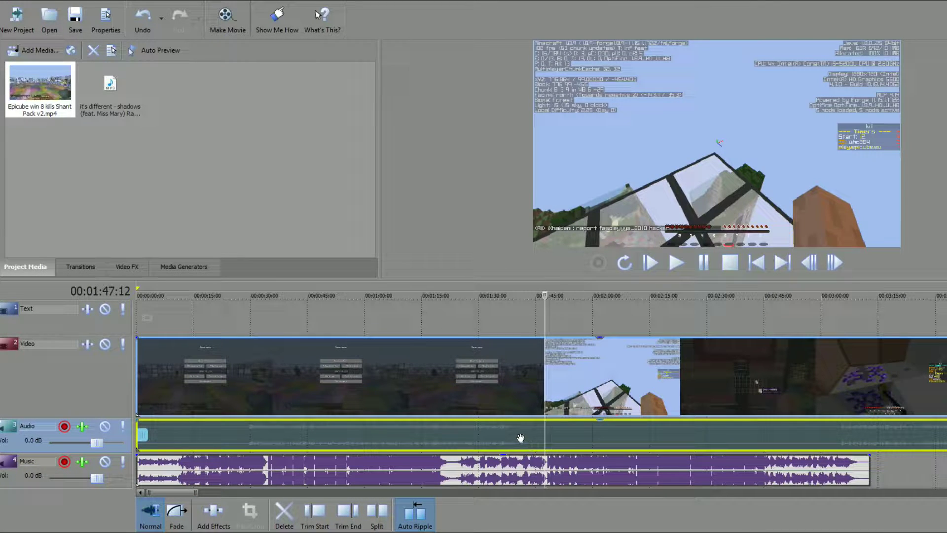
click(520, 438)
click(527, 438)
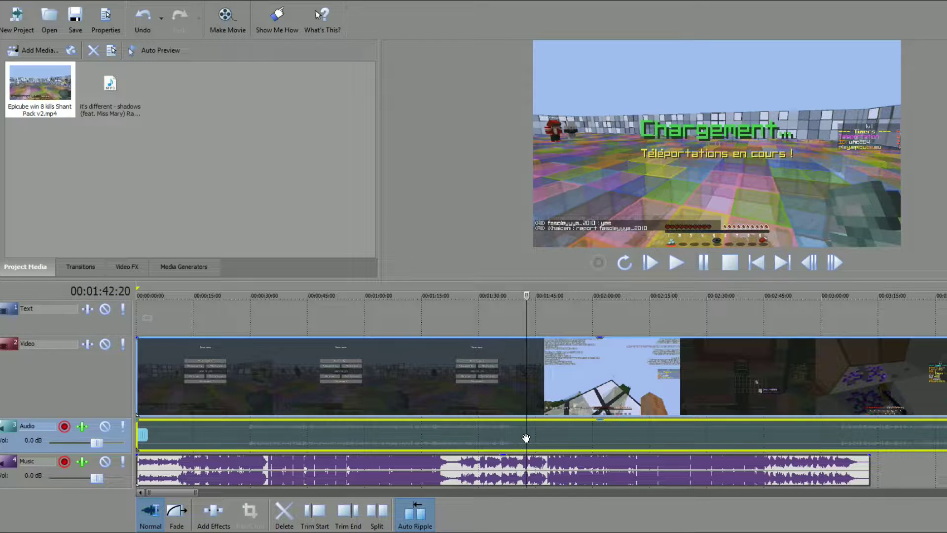
click(532, 437)
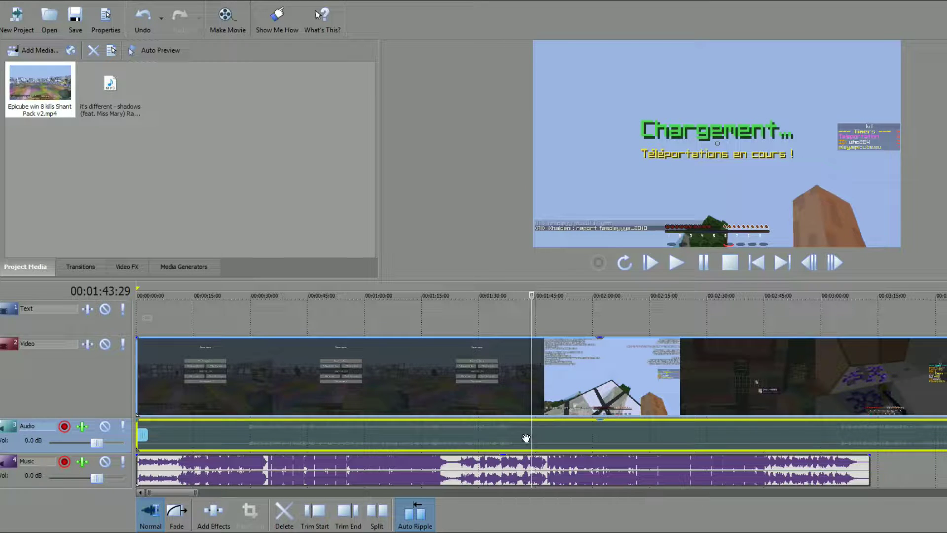
click(315, 516)
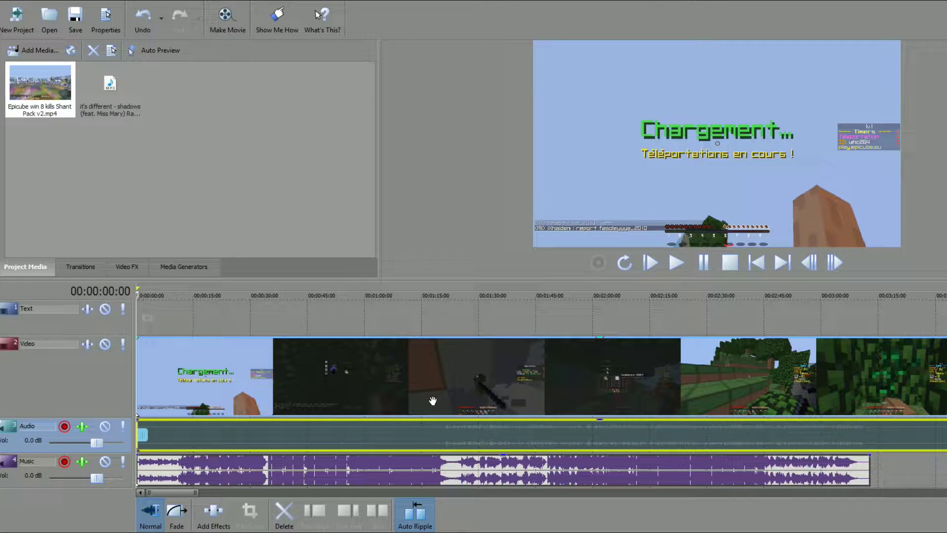
Play the end of the music event and trim its tail to about 00:03:11
click(851, 473)
key(space)
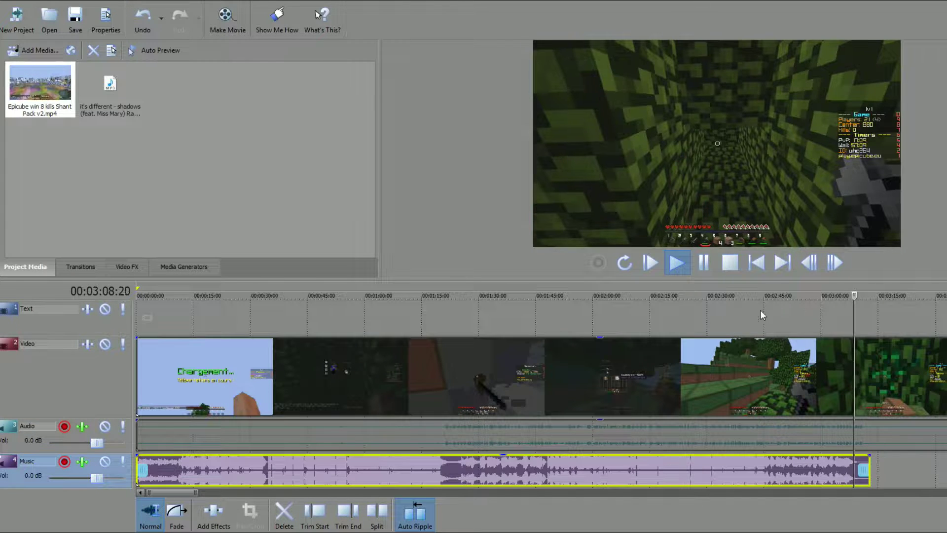
click(704, 265)
key(Home)
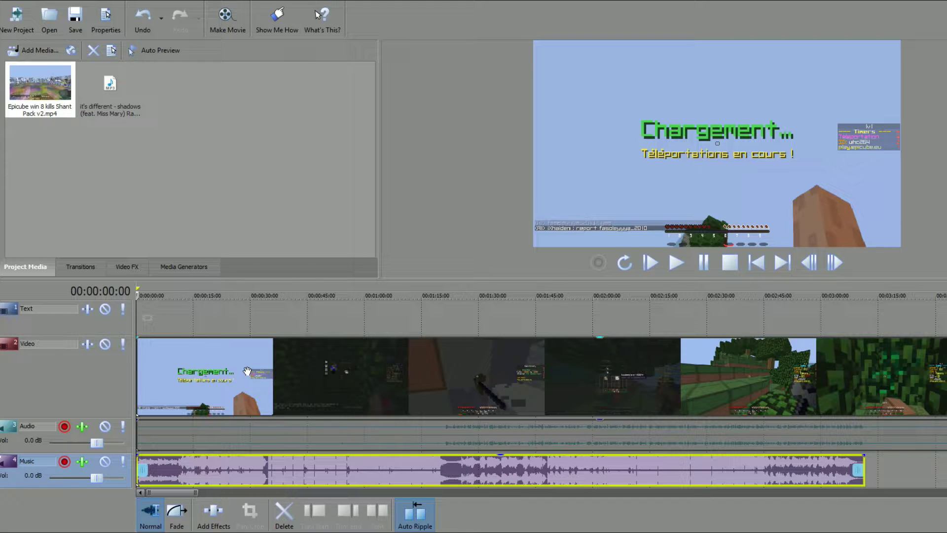
Trim the start of the video event up to 00:00:14:10, muting the Music track only while previewing the cut point
drag(305, 380, 269, 373)
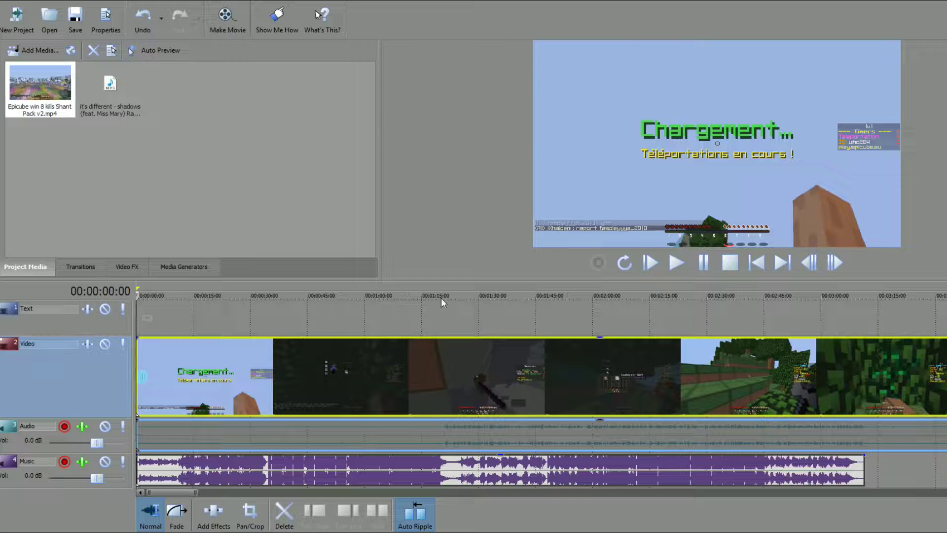
scroll(496, 322, up, 5)
click(105, 461)
click(355, 316)
click(677, 262)
click(738, 262)
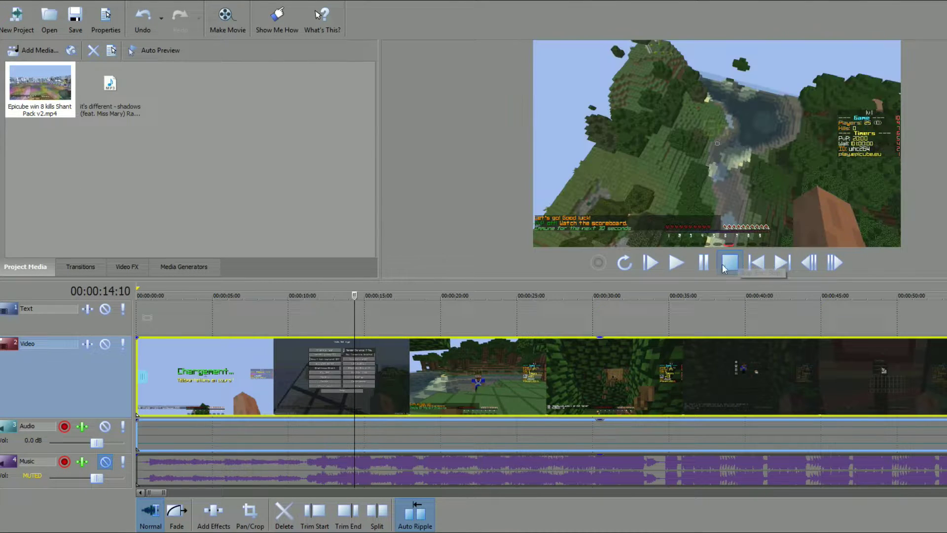
click(318, 513)
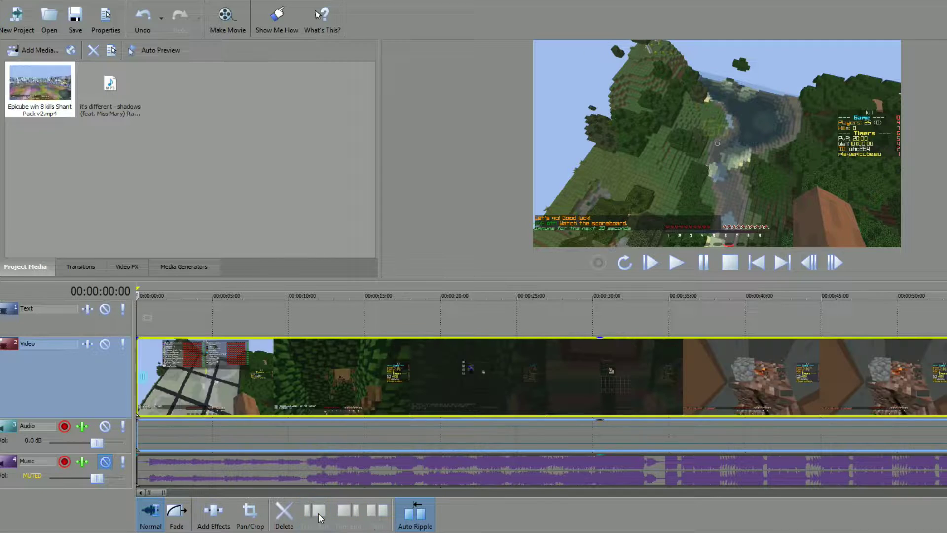
click(105, 462)
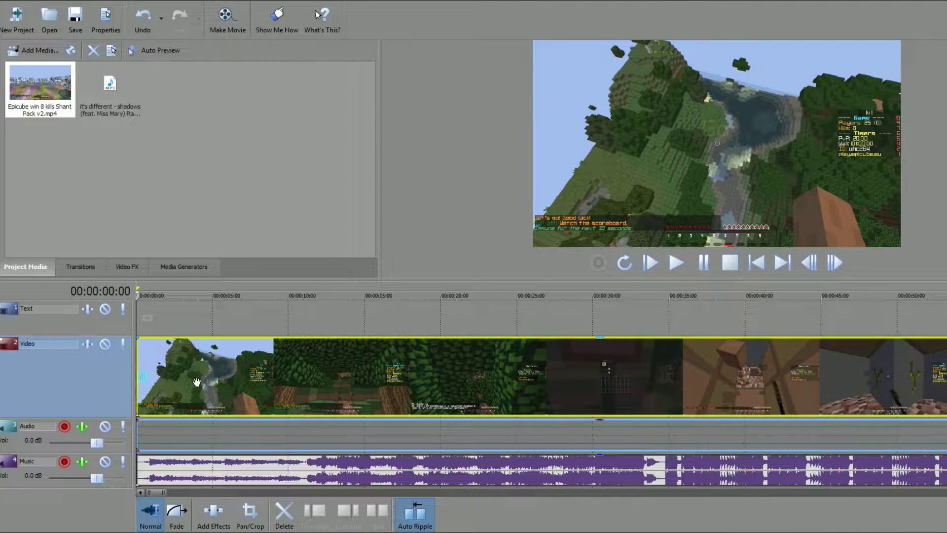
Apply the Zoom transition to the start of the video event
click(80, 266)
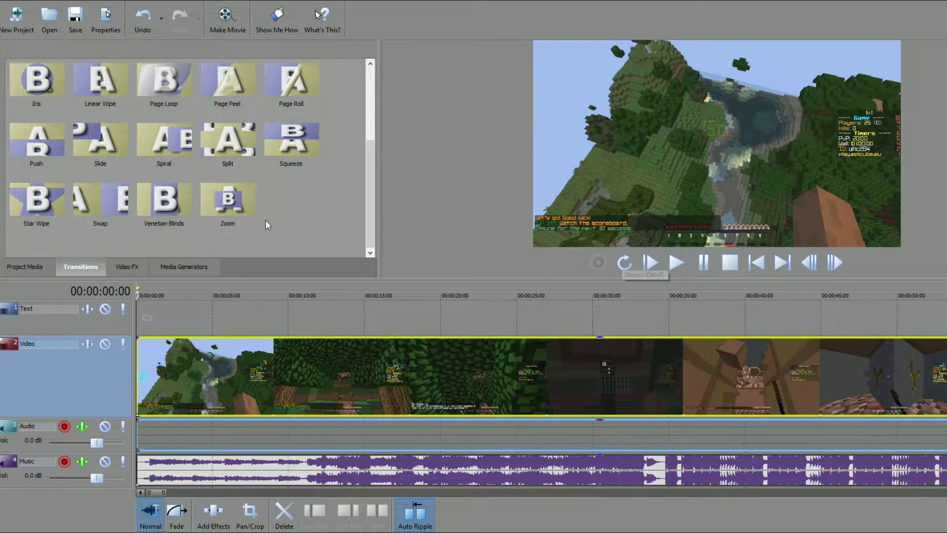
mouse_move(228, 218)
mouse_down()
mouse_move(144, 359)
mouse_move(148, 375)
mouse_up()
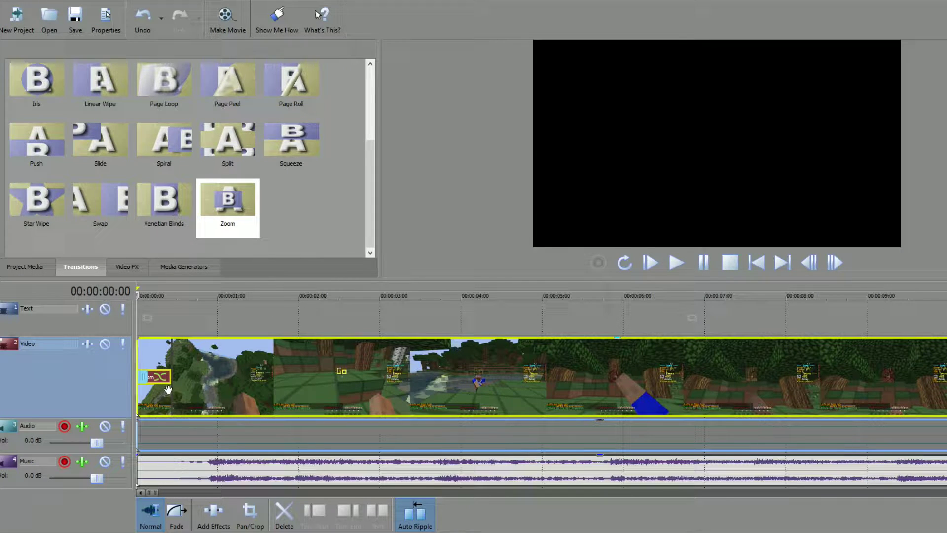
scroll(167, 385, up, 3)
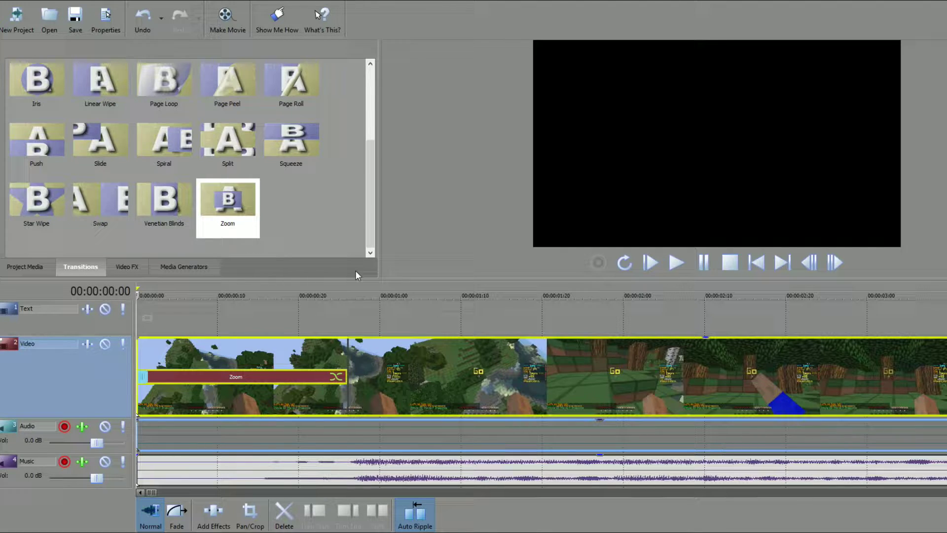
Preview the Zoom transition from the beginning of the timeline
click(705, 265)
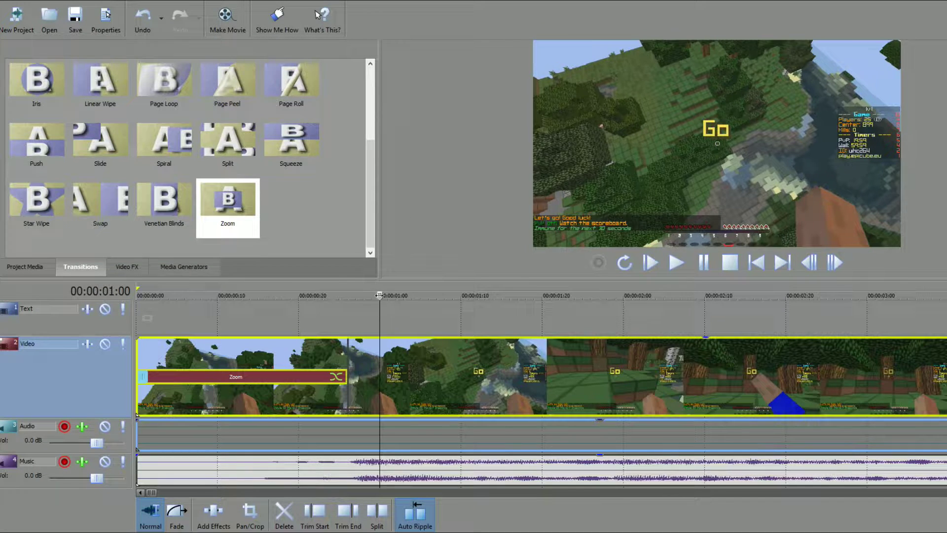
click(363, 295)
key(space)
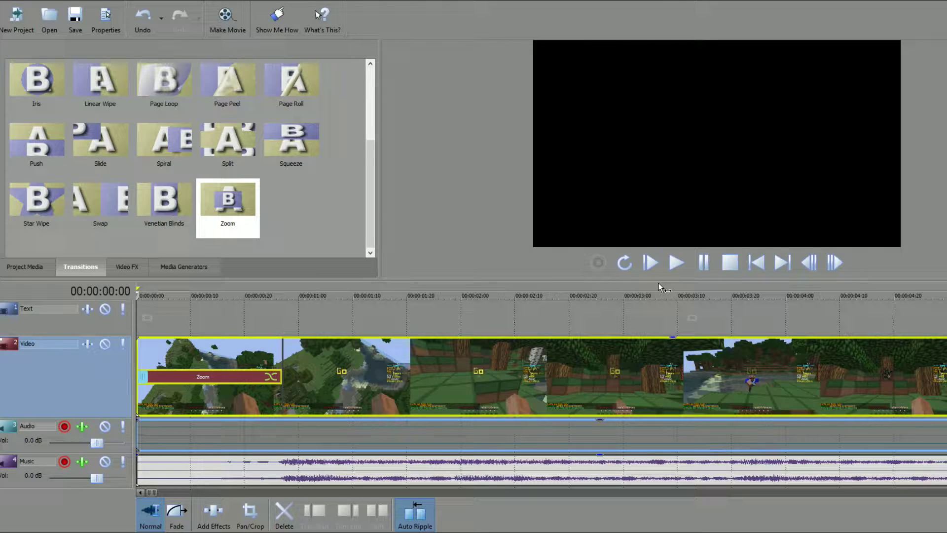
click(677, 264)
click(730, 262)
Replace the Zoom transition at the start of the video event with Spiral, using its default preset
drag(164, 200, 206, 372)
click(679, 264)
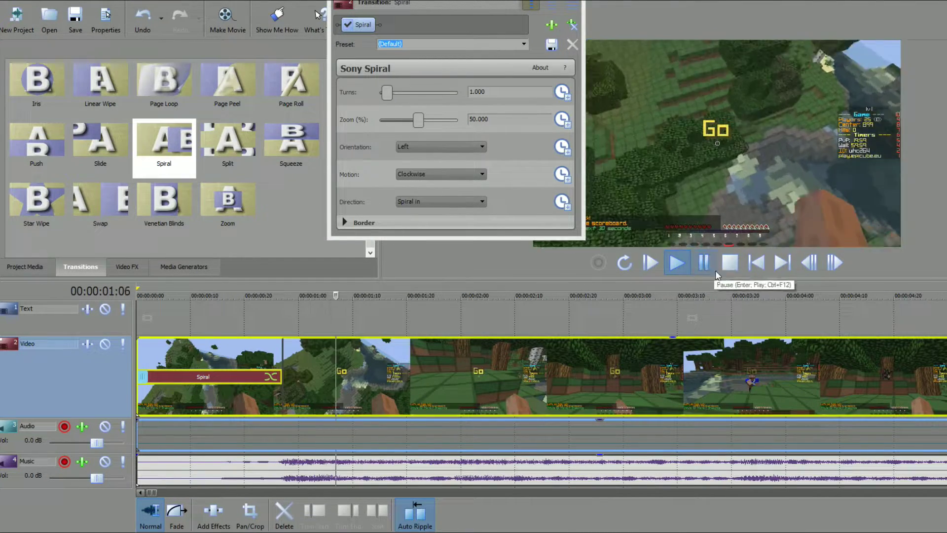
click(733, 272)
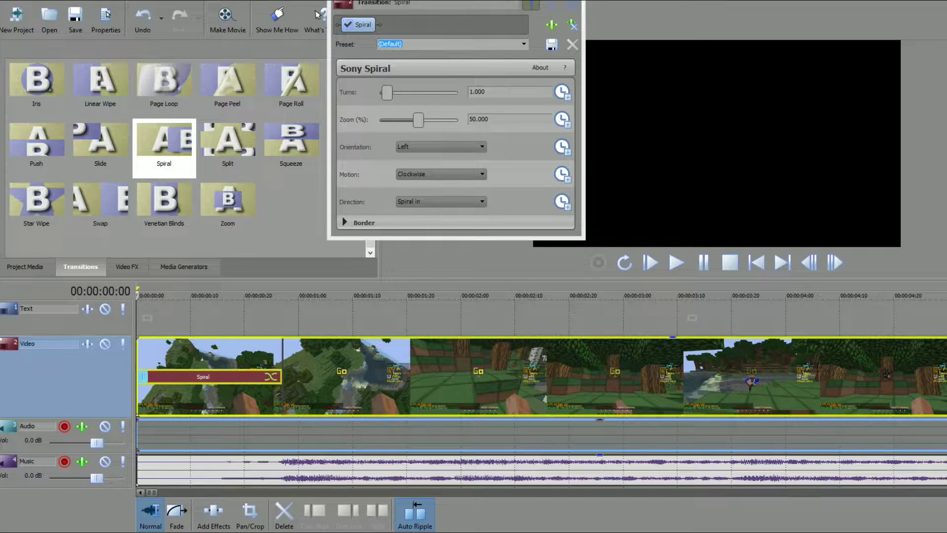
click(572, 43)
Play the opening of the timeline repeatedly to check the Spiral transition
click(682, 265)
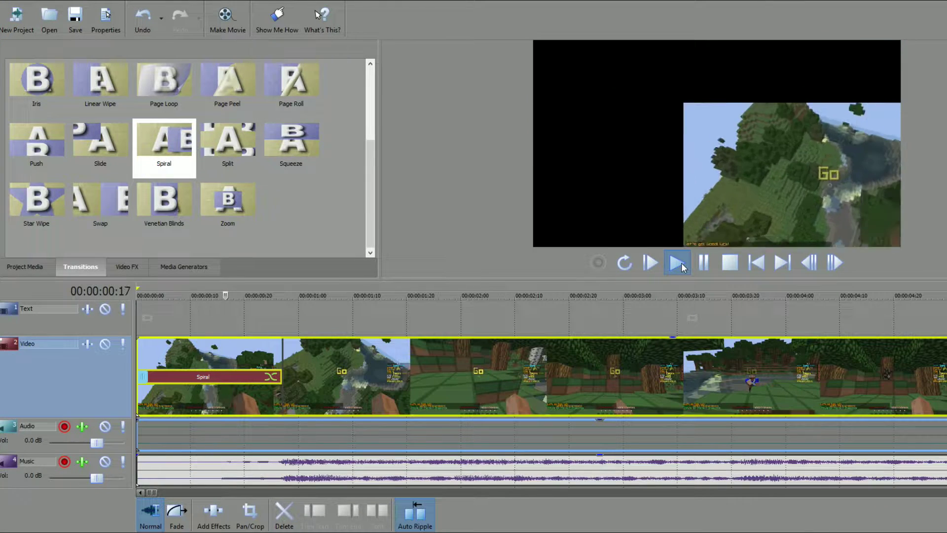
click(678, 264)
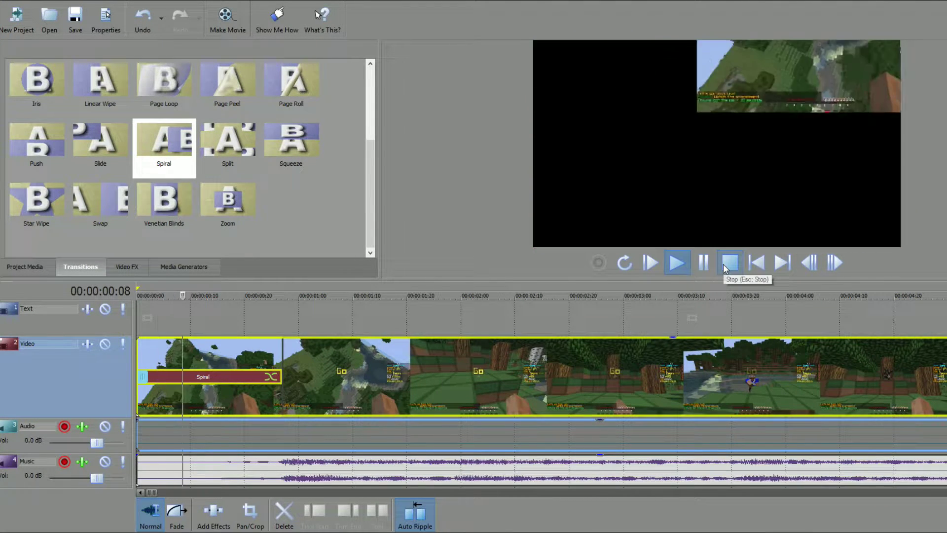
click(724, 264)
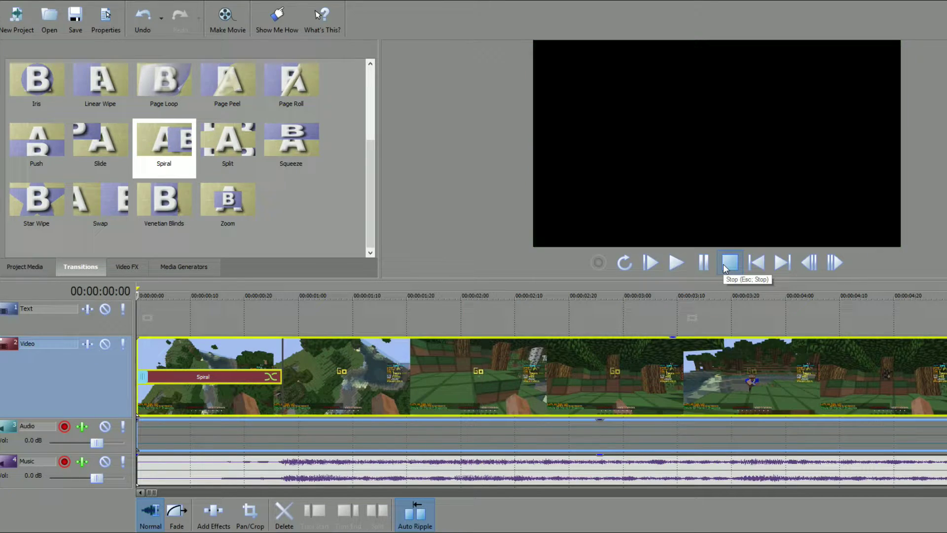
key(space)
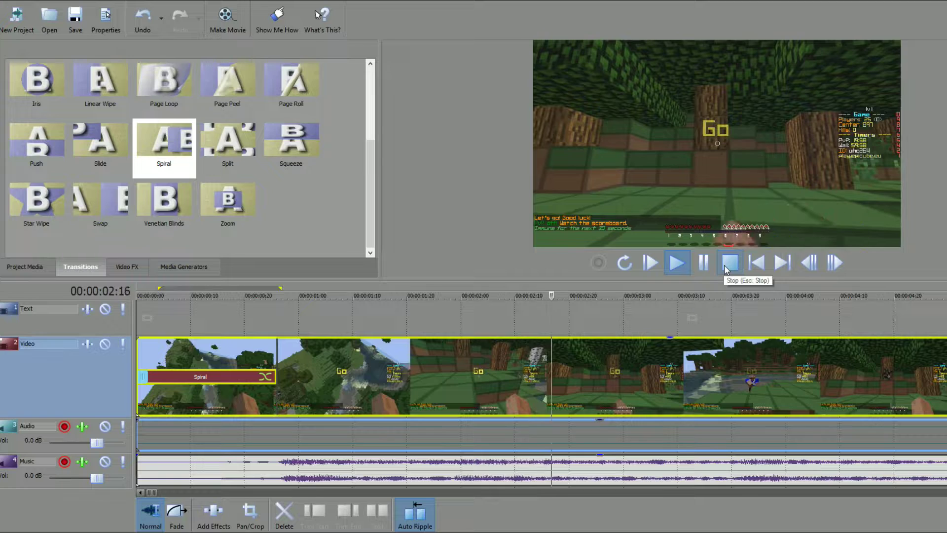
Replay the opening seconds from the beginning to review the Spiral transition against the background music
click(724, 265)
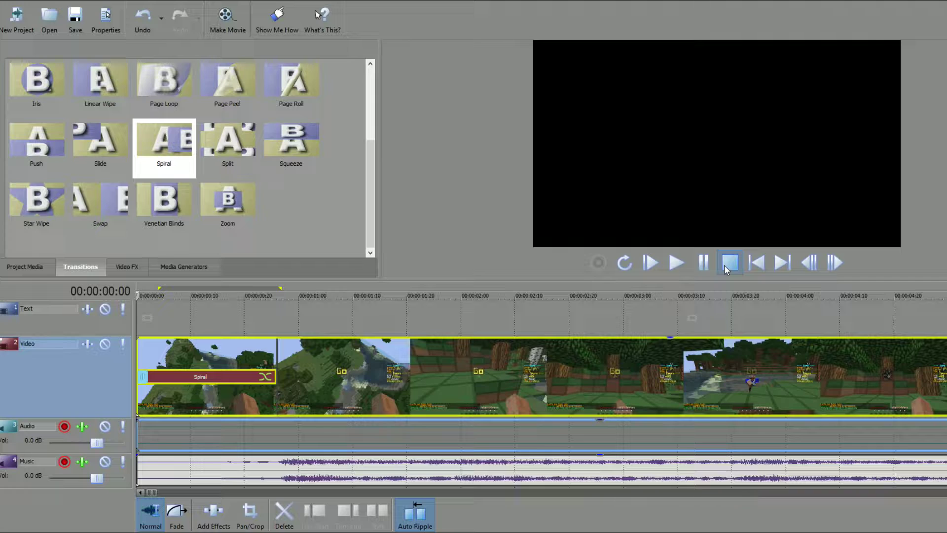
click(692, 267)
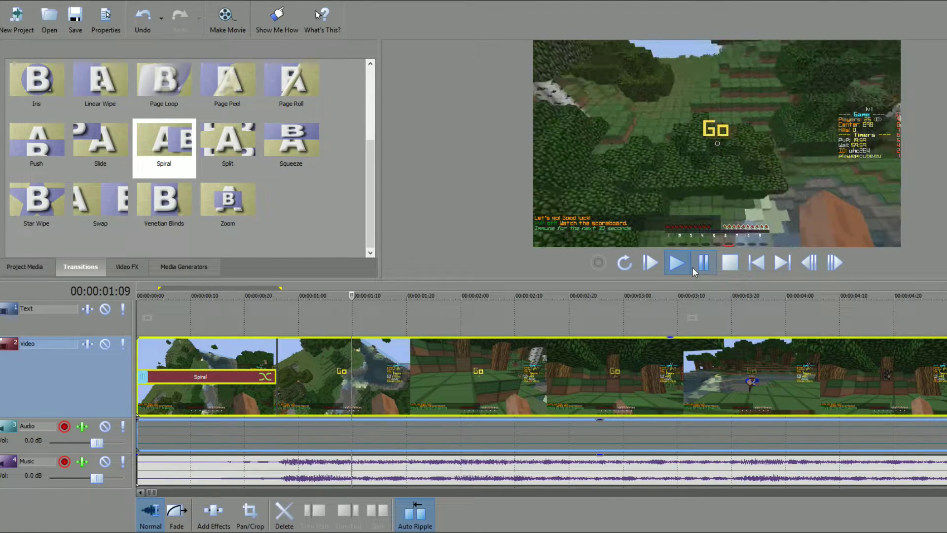
scroll(700, 362, down, 3)
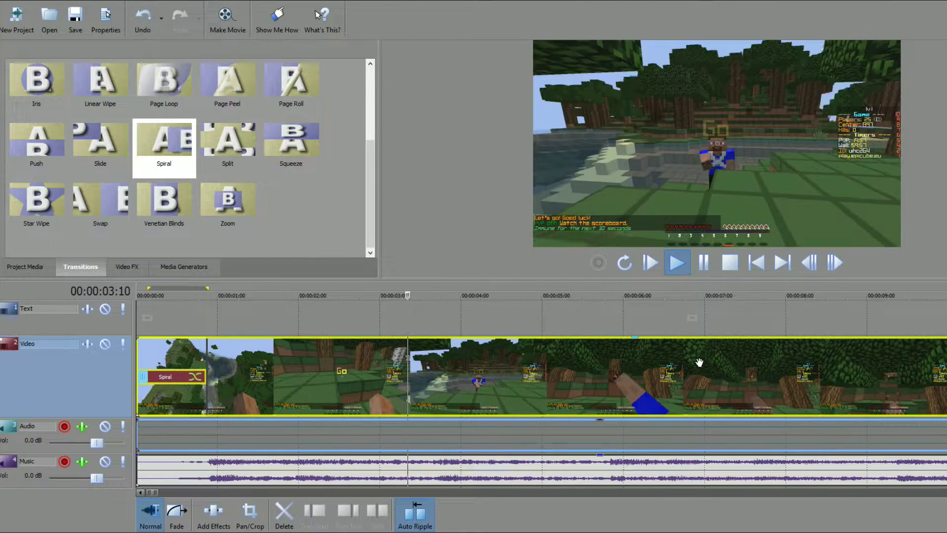
key(space)
scroll(656, 364, down, 2)
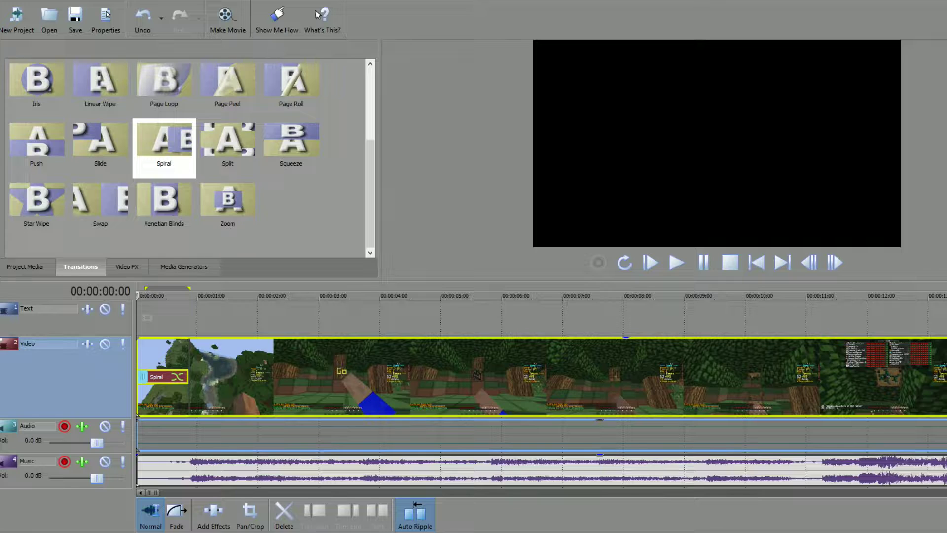
Move the playhead to 00:00:11:03 and play from there to check the video against the music
click(665, 299)
scroll(612, 319, down, 3)
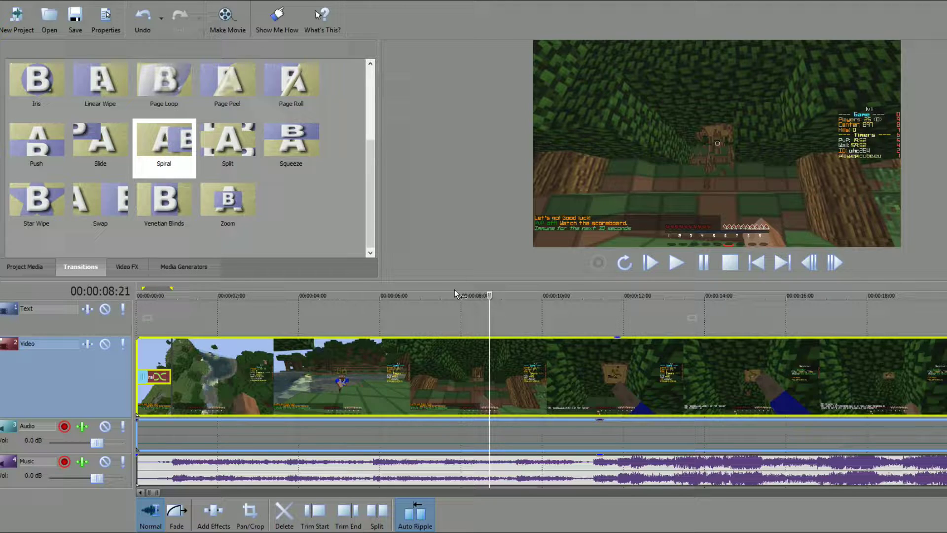
drag(489, 295, 159, 285)
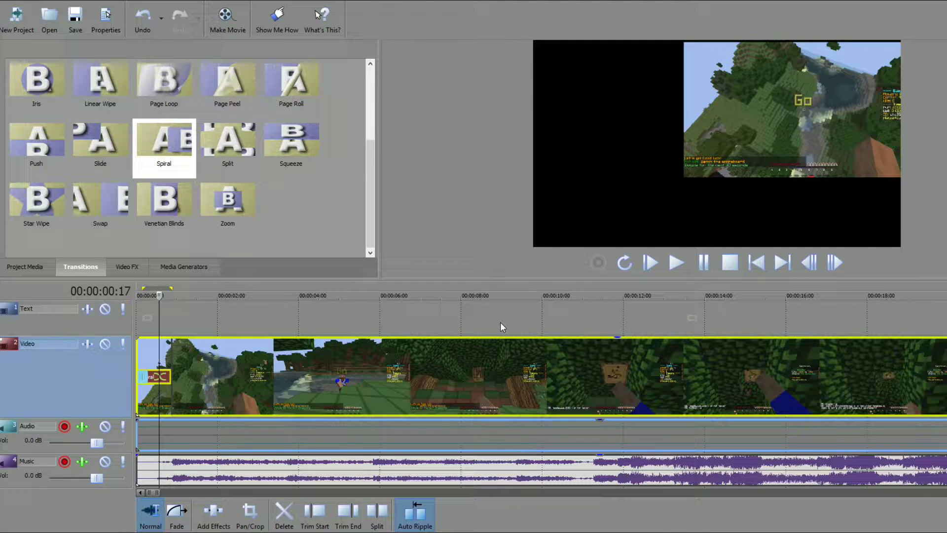
click(570, 290)
drag(570, 291, 586, 295)
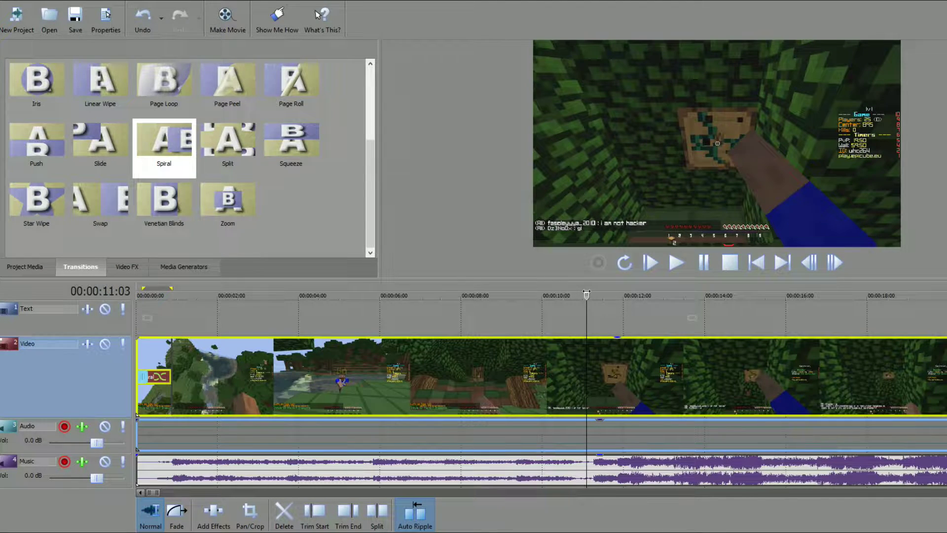
click(677, 263)
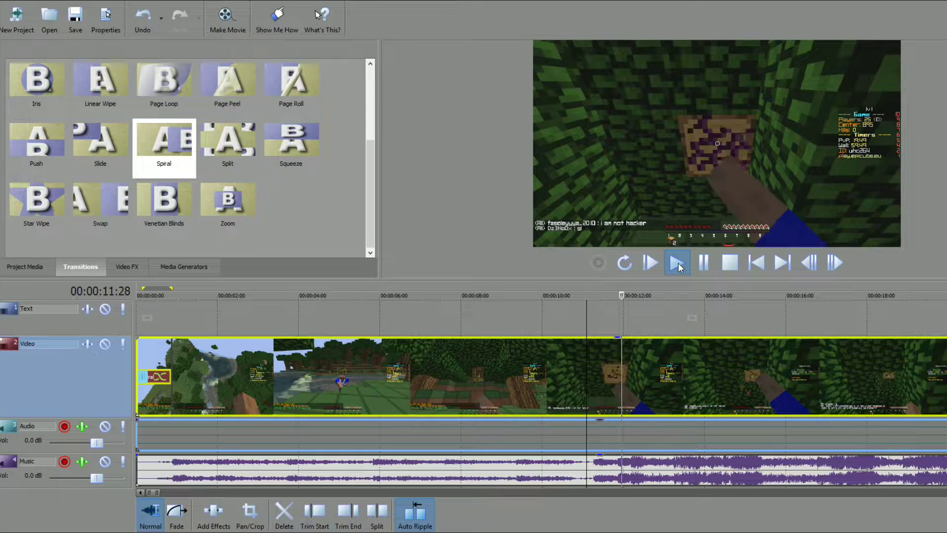
key(space)
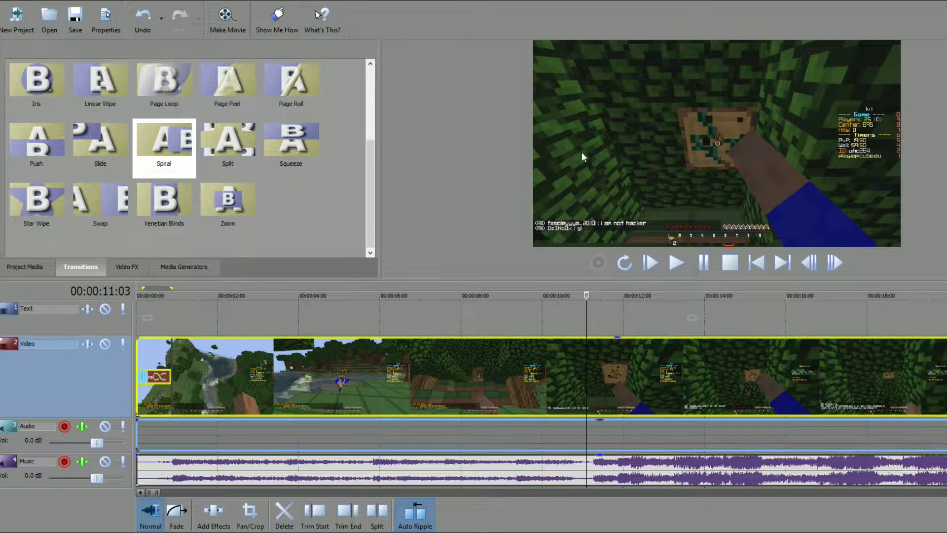
Play the timeline from the end of the Spiral transition at 00:00:00:26
drag(262, 300, 170, 301)
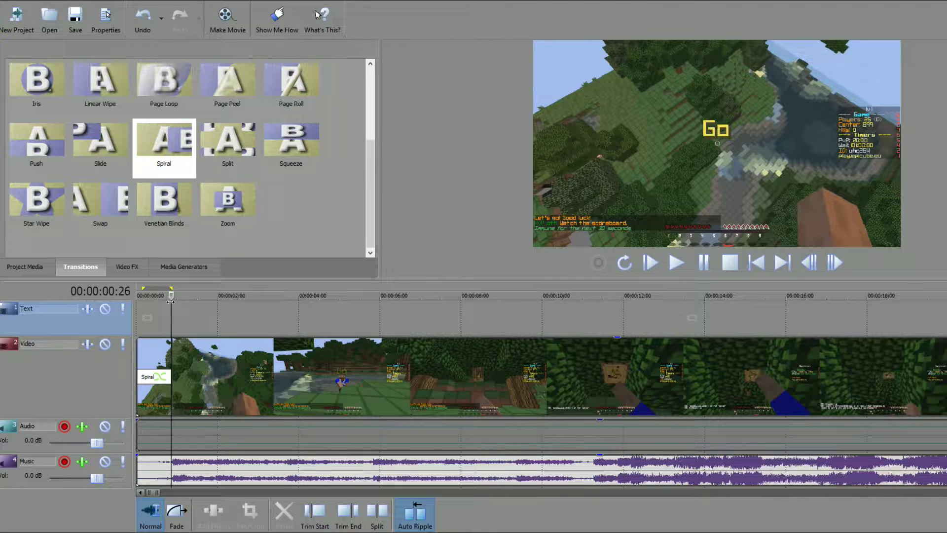
key(space)
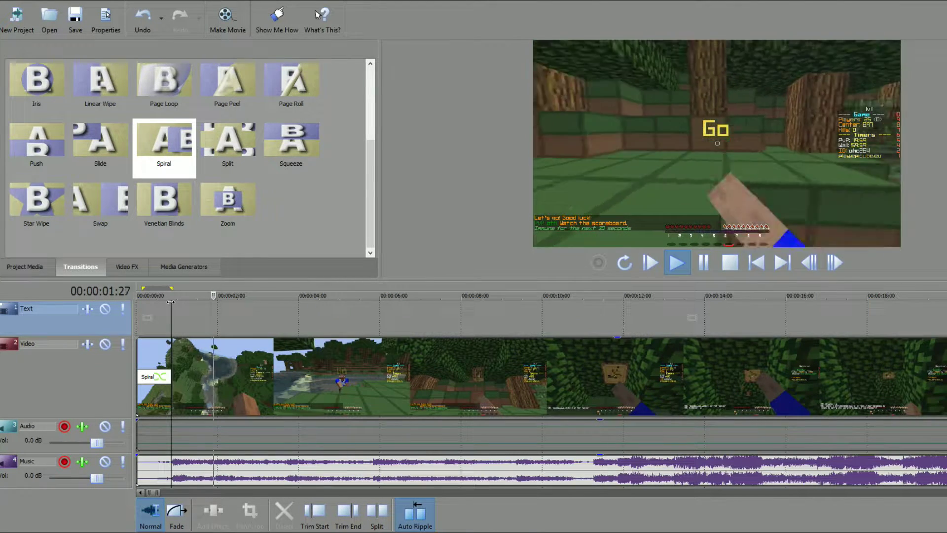
key(space)
Split the video and its audio at about 27 and 34 minutes, at 01:02:10:29 and at 00:08:46:16
scroll(651, 385, down, 5)
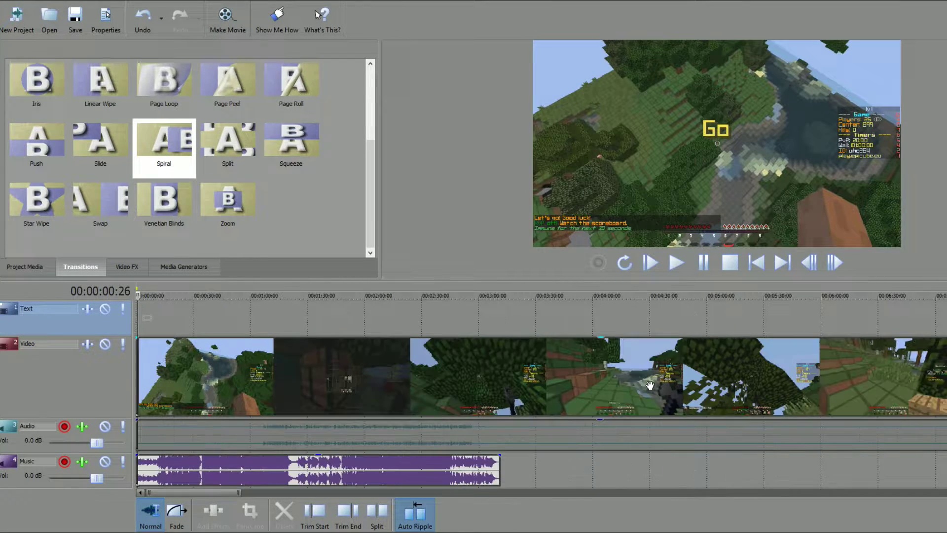
scroll(650, 386, down, 2)
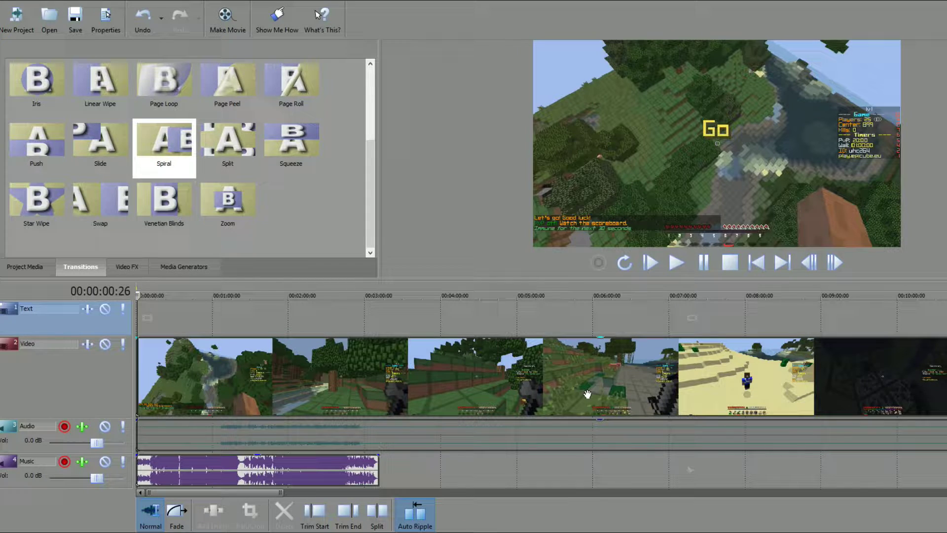
right_click(362, 383)
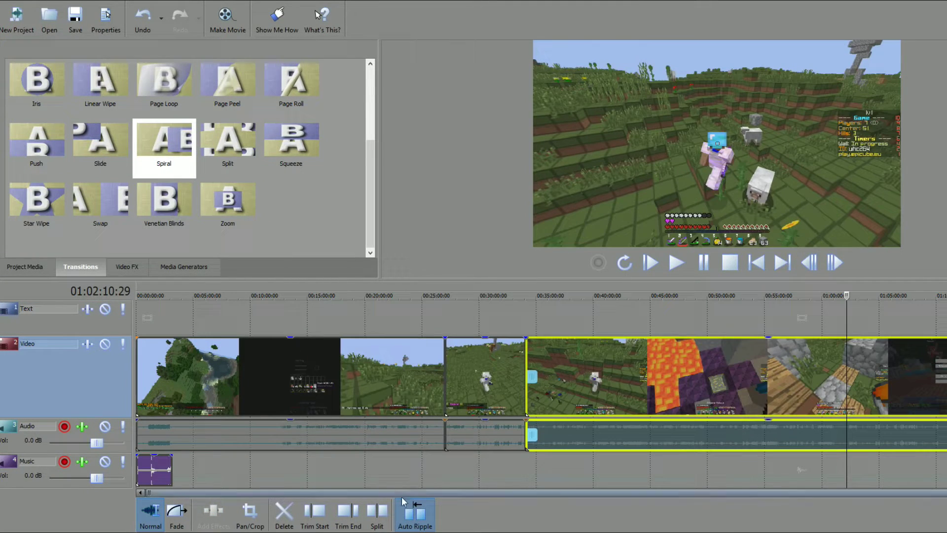
click(378, 522)
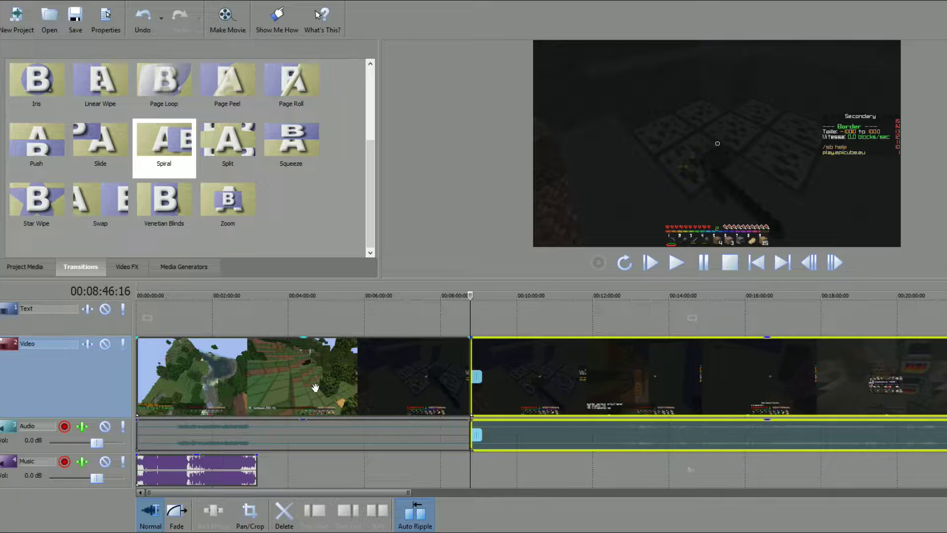
Add the Sony Black and White effect to the first video event
click(317, 374)
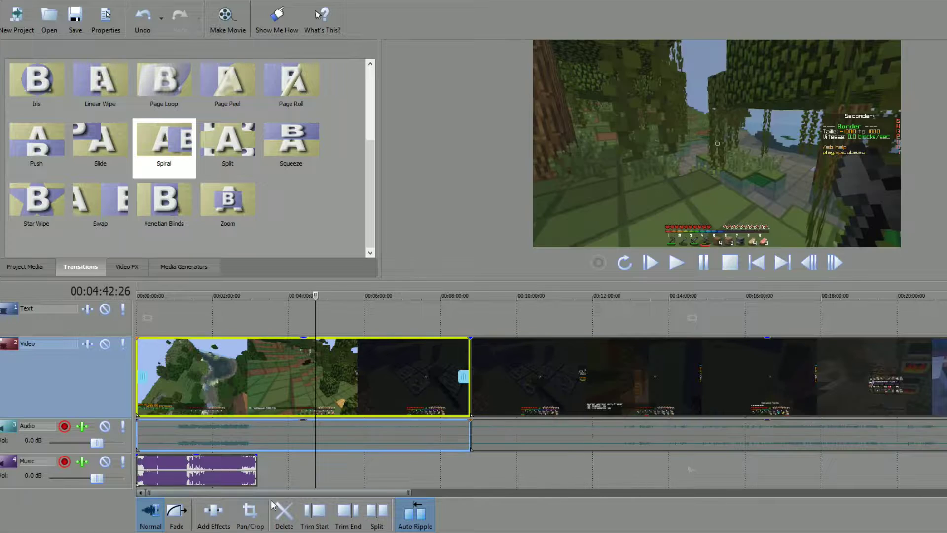
click(216, 517)
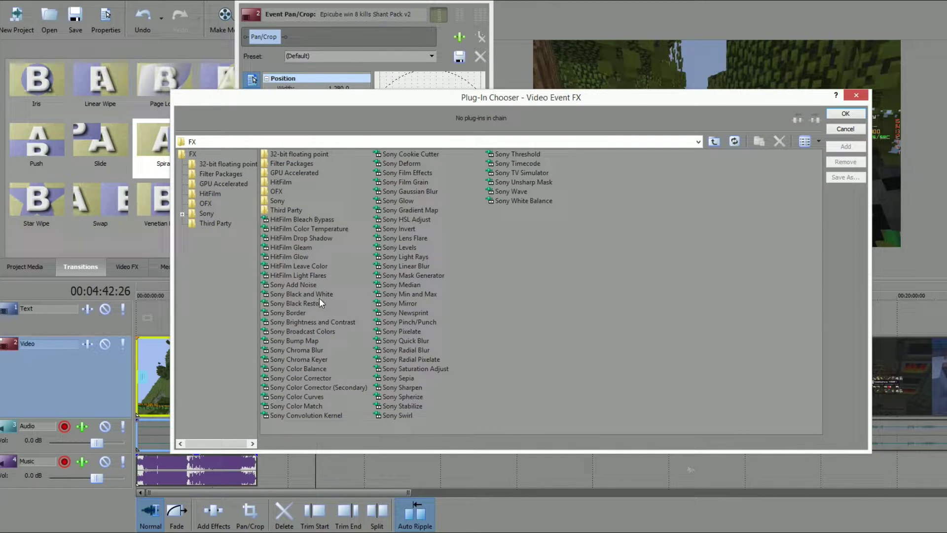
click(320, 295)
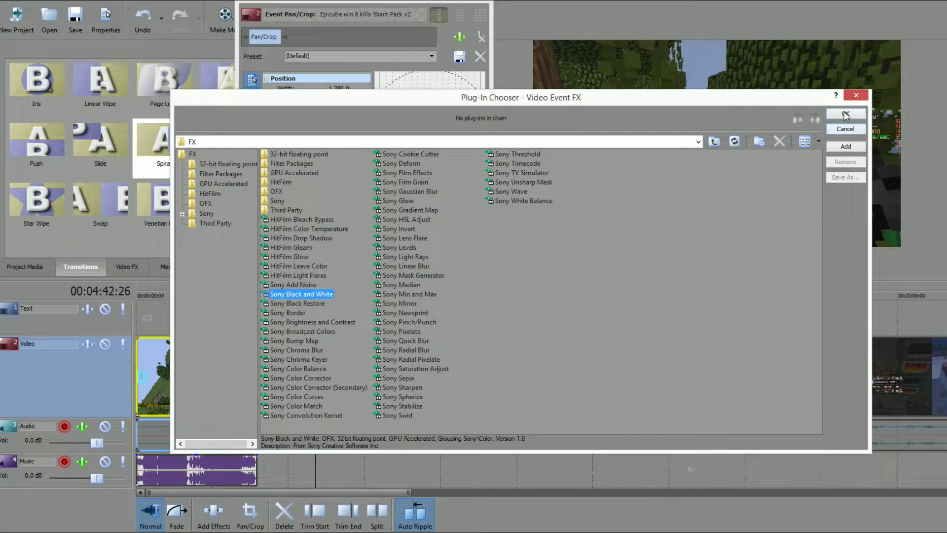
click(845, 115)
click(490, 13)
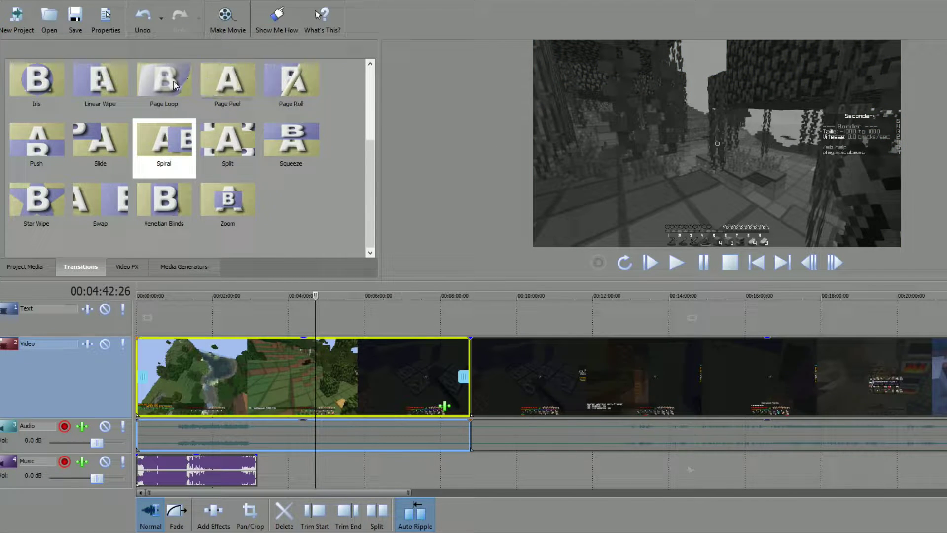
Slow down the first video event by stretching its end to about 14 minutes, and preview it from the beginning
scroll(455, 371, down, 5)
drag(228, 376, 291, 376)
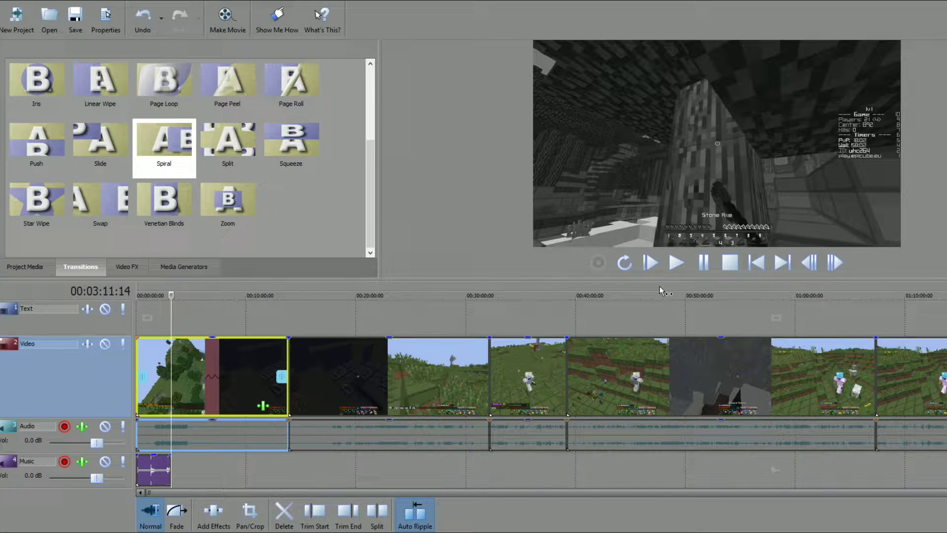
click(756, 262)
scroll(423, 324, up, 10)
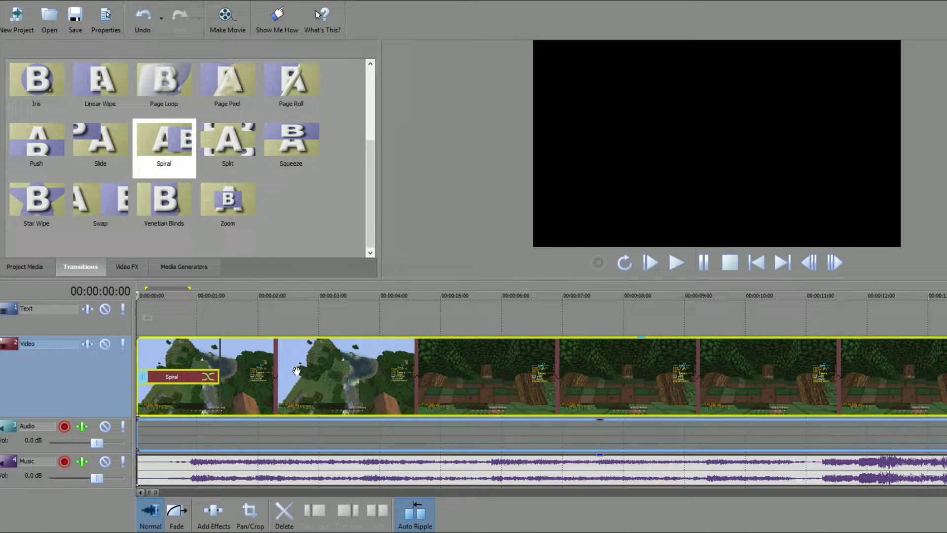
scroll(297, 371, up, 1)
key(space)
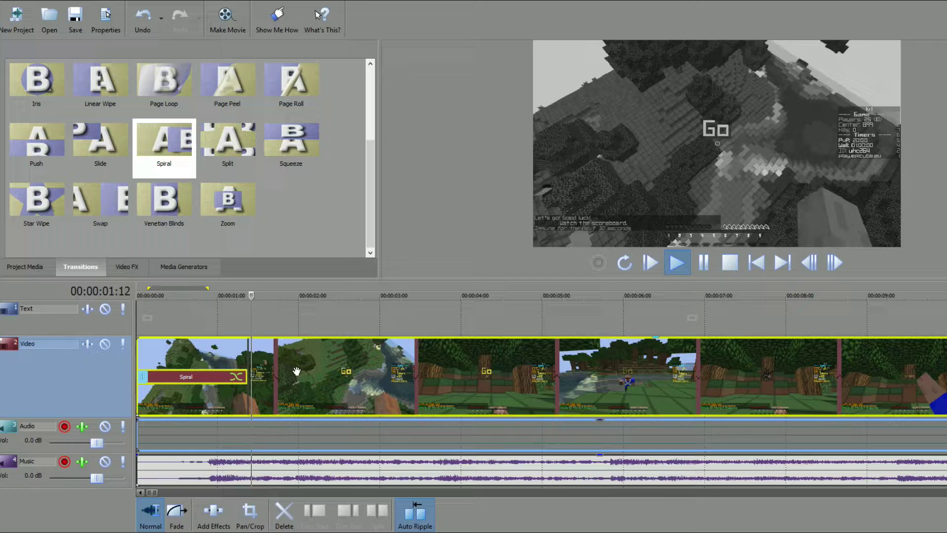
key(space)
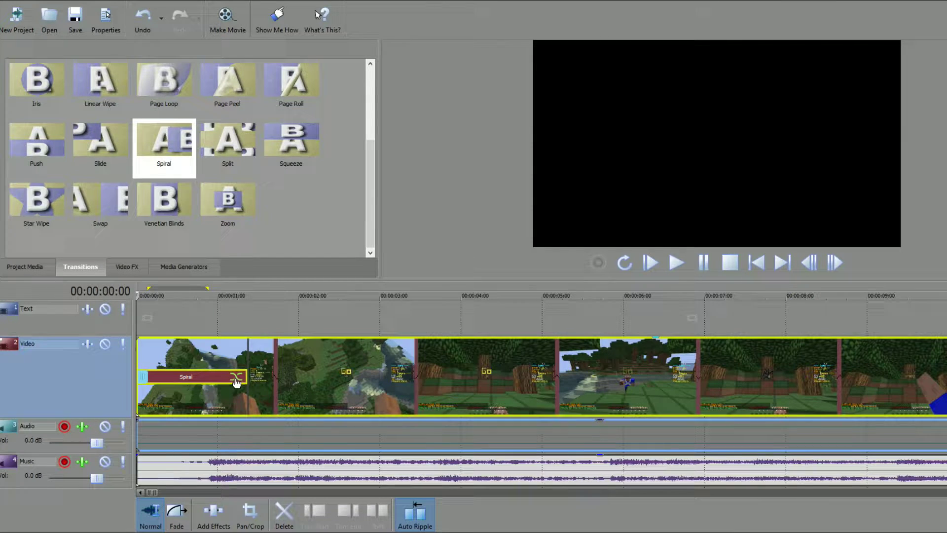
Shorten the opening Spiral transition to about 27 frames and preview it from the beginning
drag(245, 376, 186, 390)
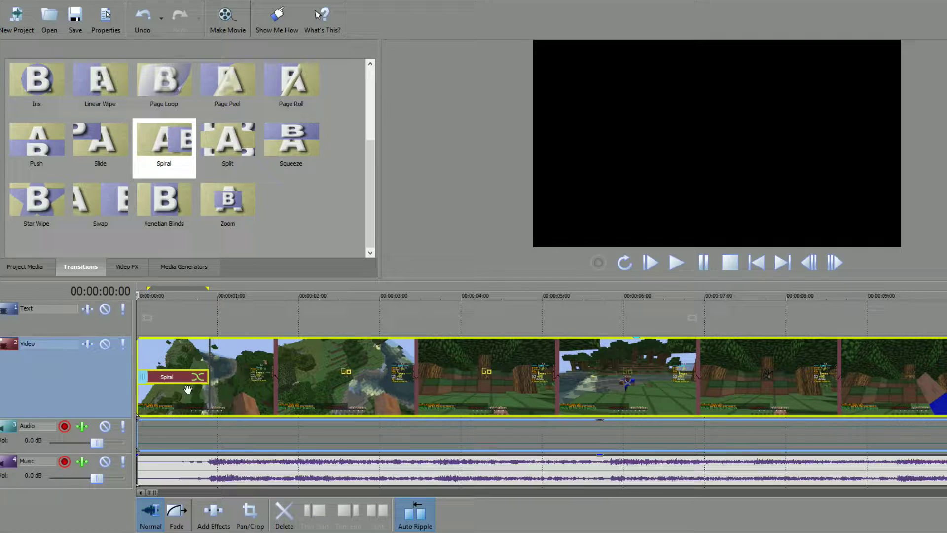
key(space)
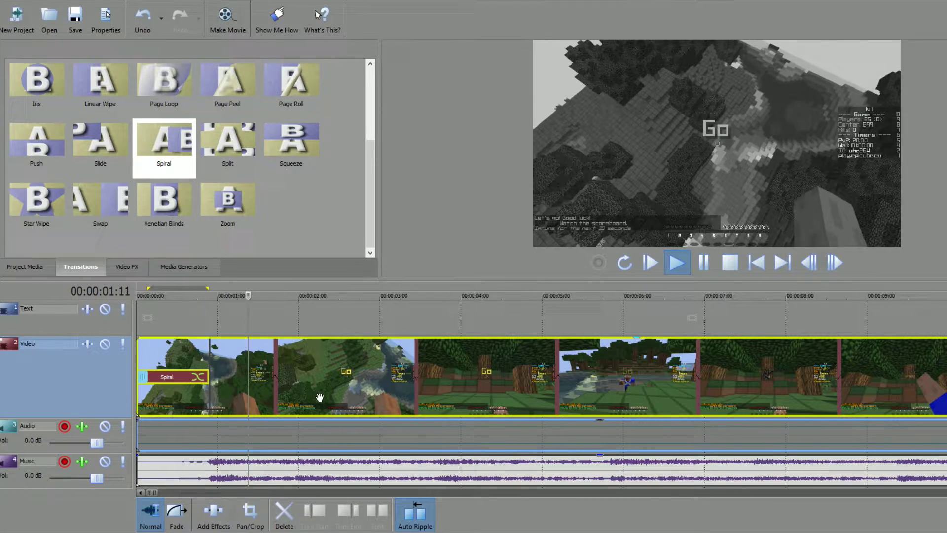
key(space)
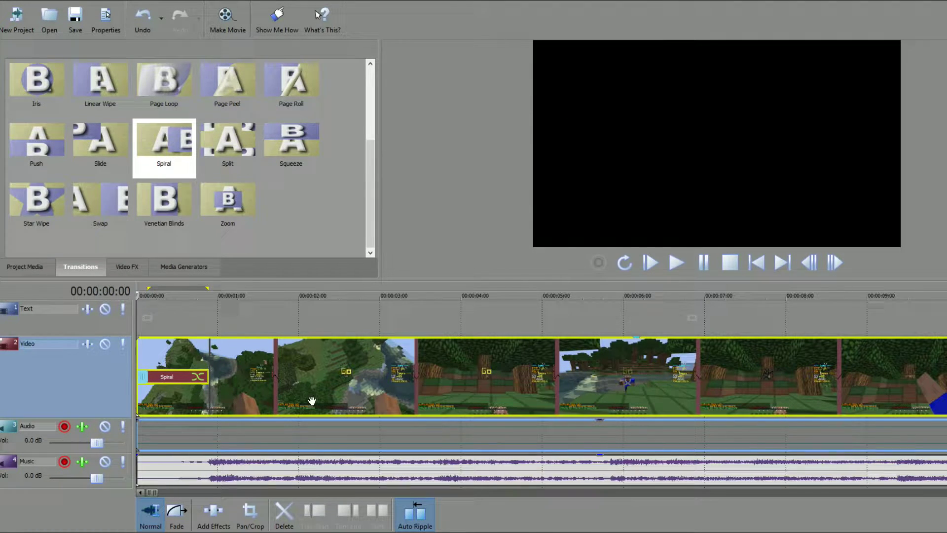
Split the first video event at 00:00:01:29 and play from the cut
click(253, 295)
key(space)
drag(253, 293, 209, 294)
drag(373, 348, 493, 406)
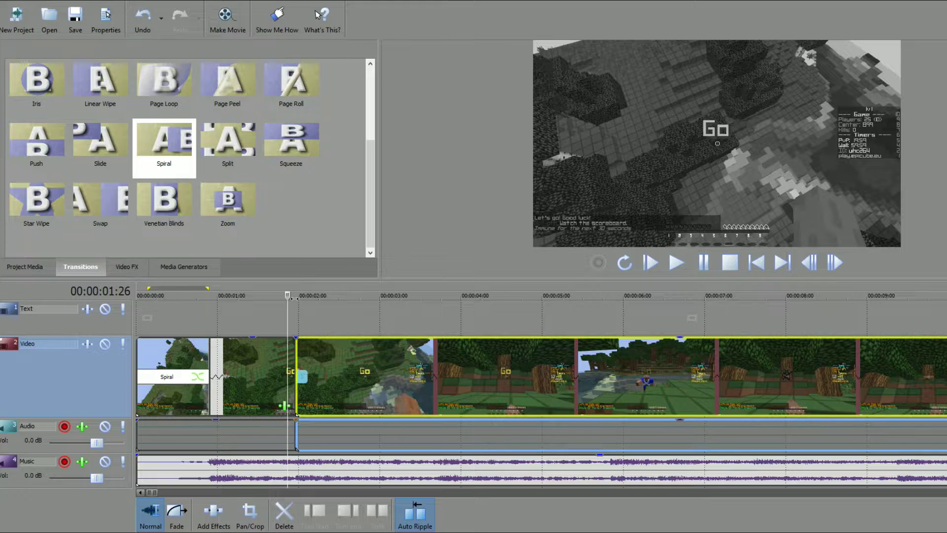
drag(294, 298, 296, 298)
key(space)
key(space)
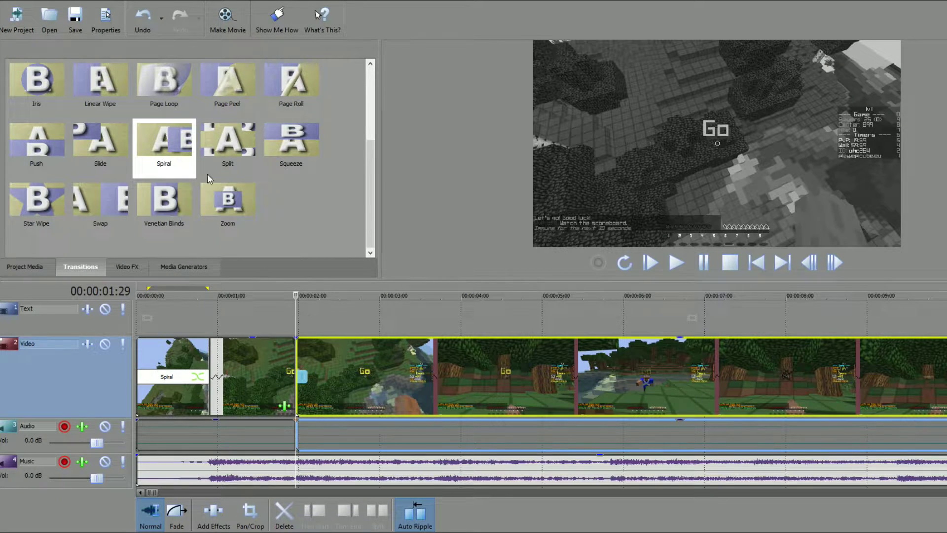
Overlap the two video events at 00:00:01:29 by 11 frames with a Spiral transition between them
drag(374, 197, 374, 125)
drag(163, 249, 317, 378)
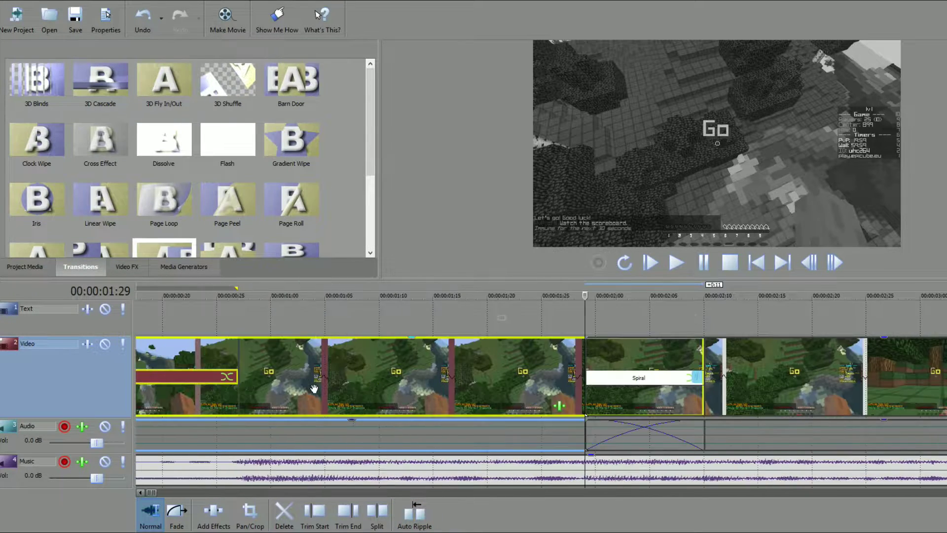
scroll(317, 378, up, 4)
scroll(690, 383, up, 3)
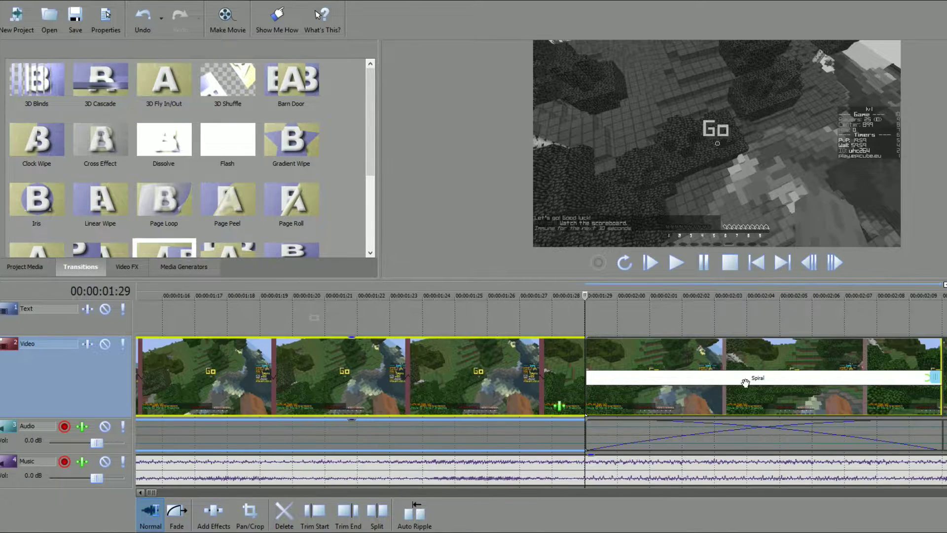
Remove the Spiral transition from the overlap between the two video events
click(934, 377)
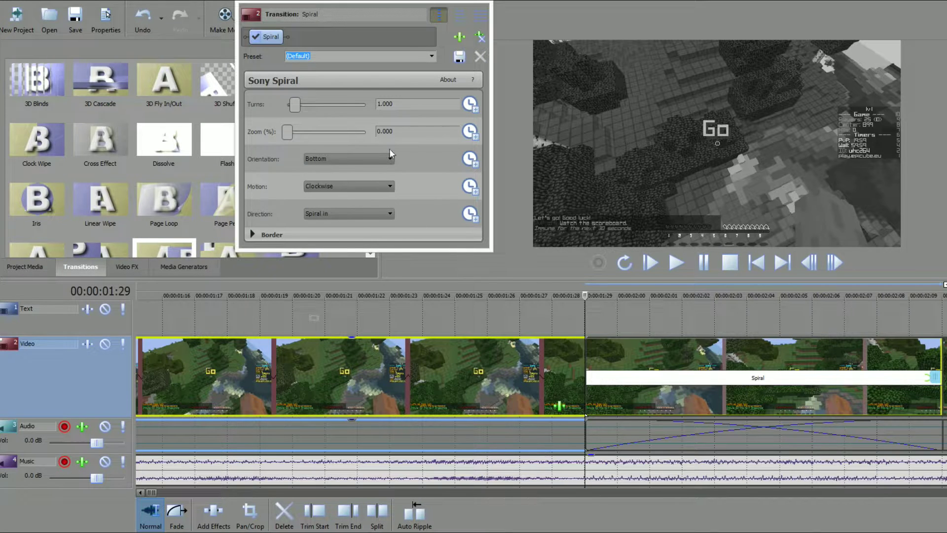
click(479, 37)
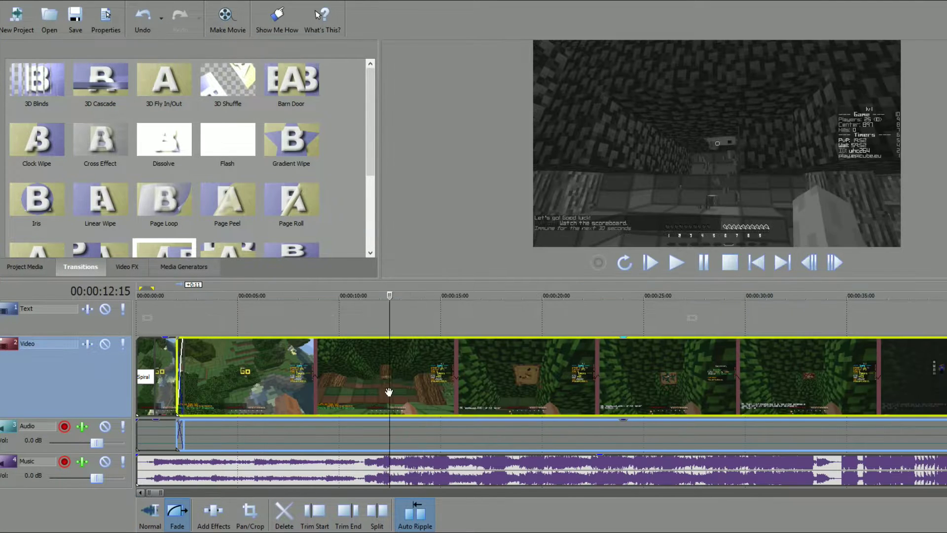
Look at several frames of the second video event and return the playhead to its start at 00:00:01:29
click(353, 392)
click(327, 394)
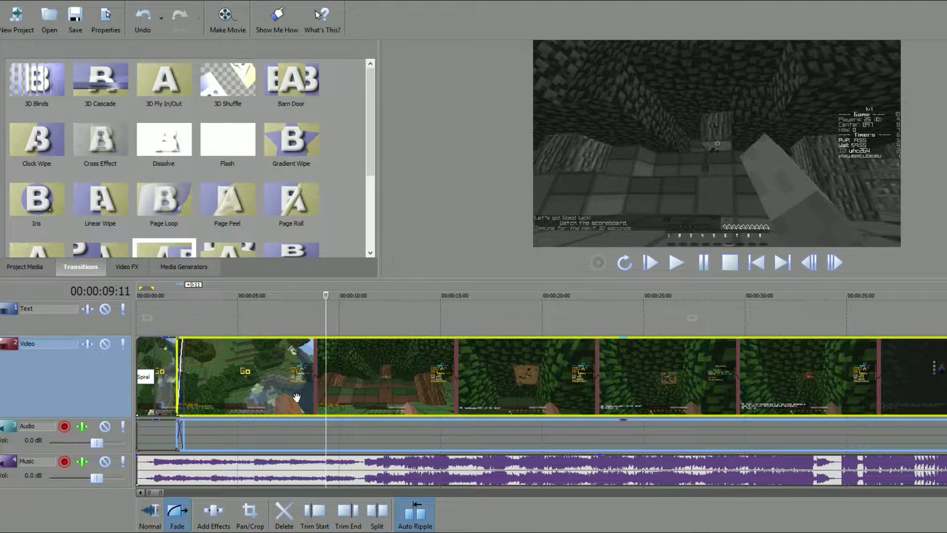
click(287, 395)
click(254, 390)
click(287, 390)
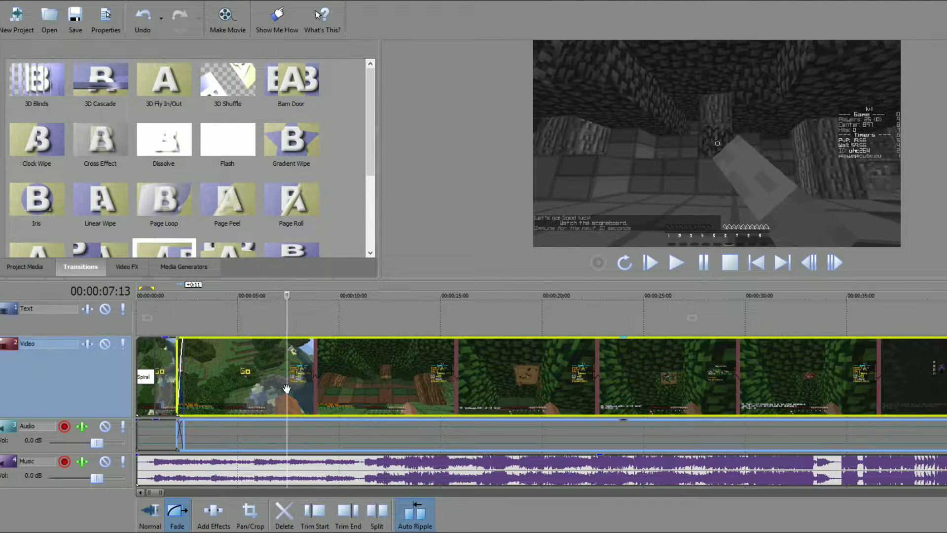
key(ctrl+Left)
scroll(320, 443, up, 5)
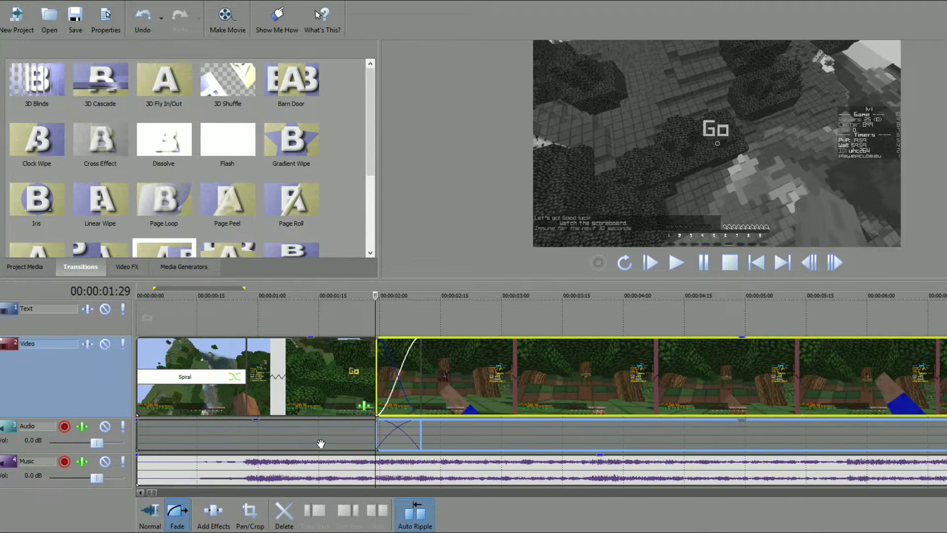
Play the video from 00:00:01:18 and again from 00:00:07:10 to review the crossfades between the video events
click(331, 314)
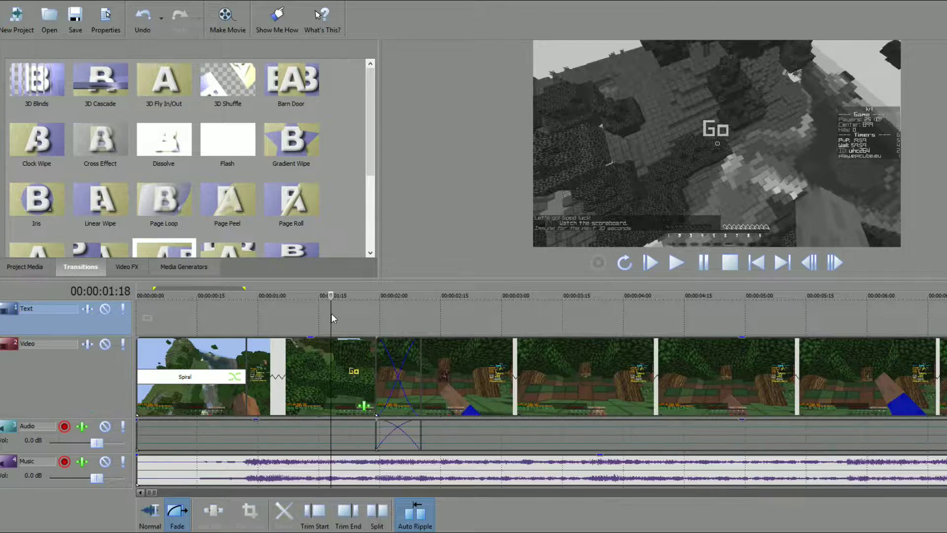
click(676, 263)
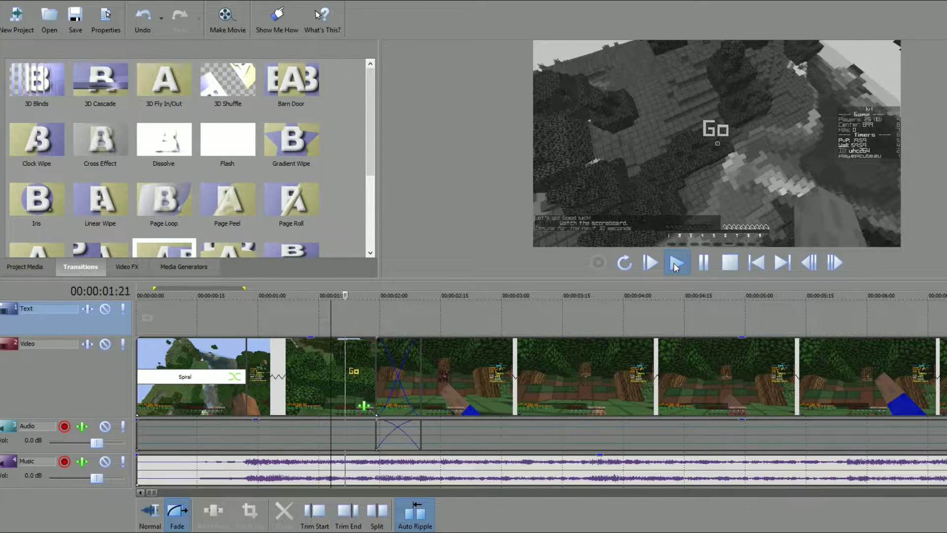
key(space)
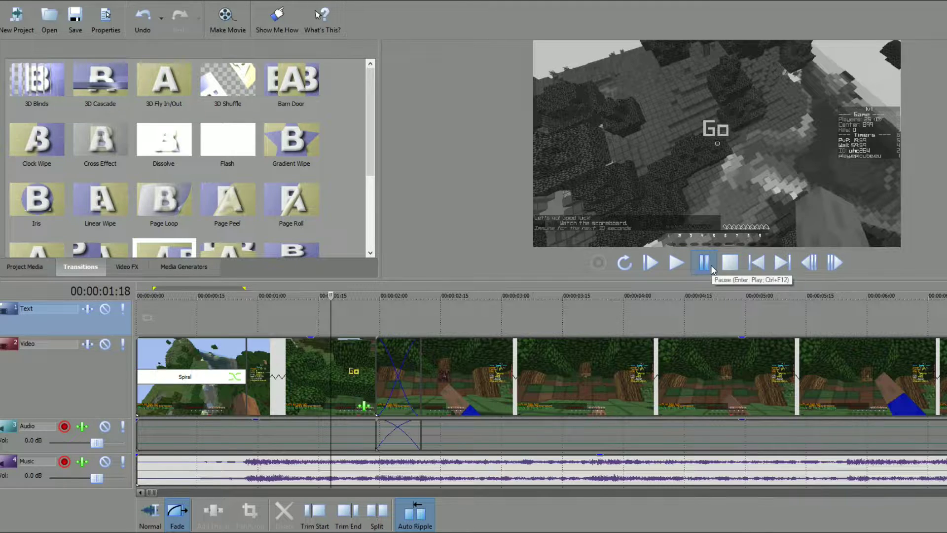
key(space)
click(286, 386)
scroll(286, 387, down, 3)
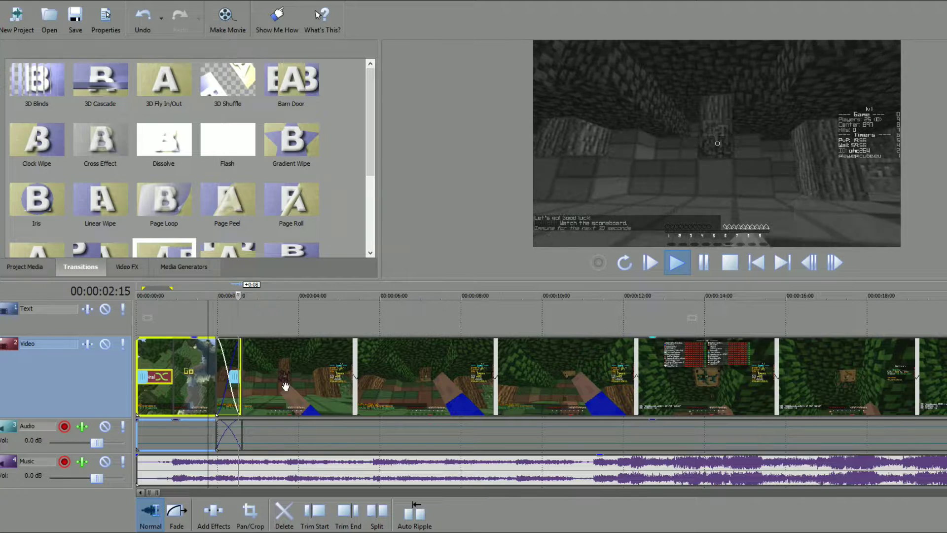
key(space)
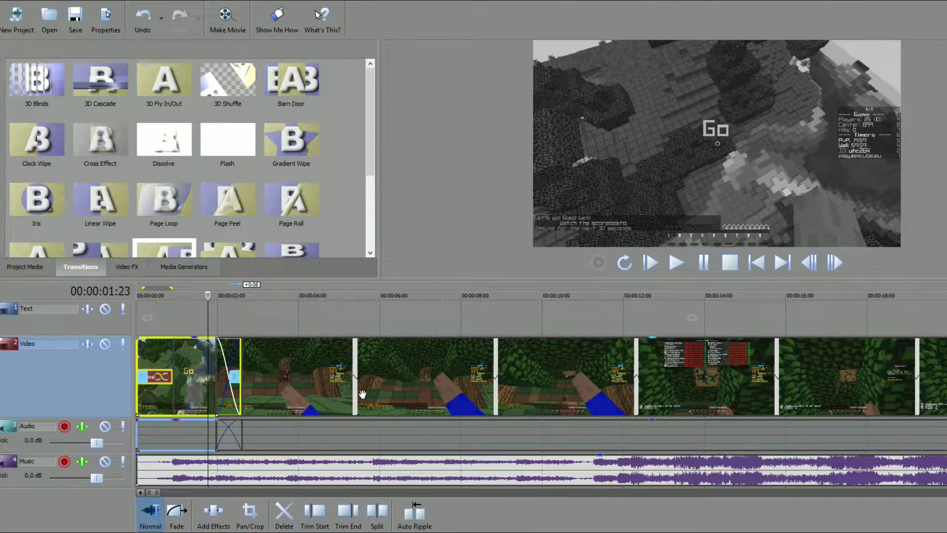
scroll(360, 393, up, 2)
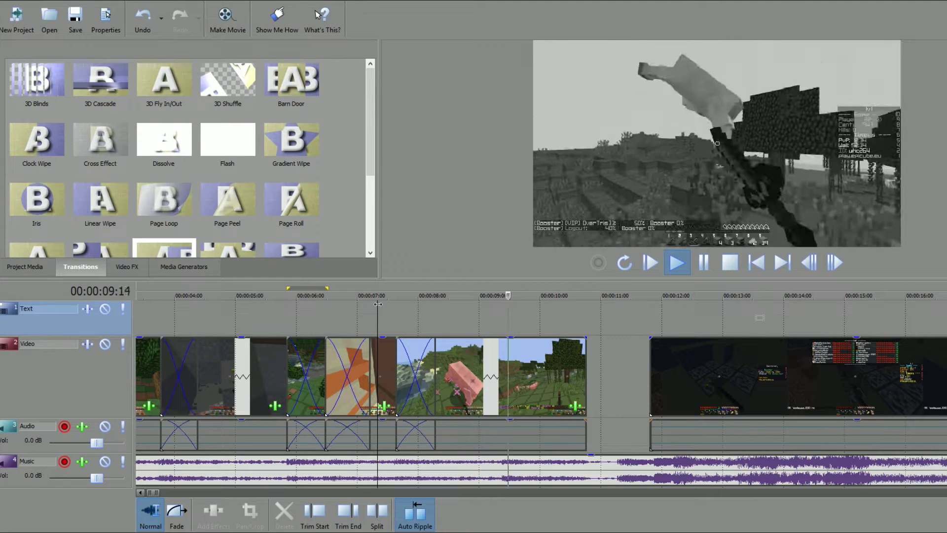
key(space)
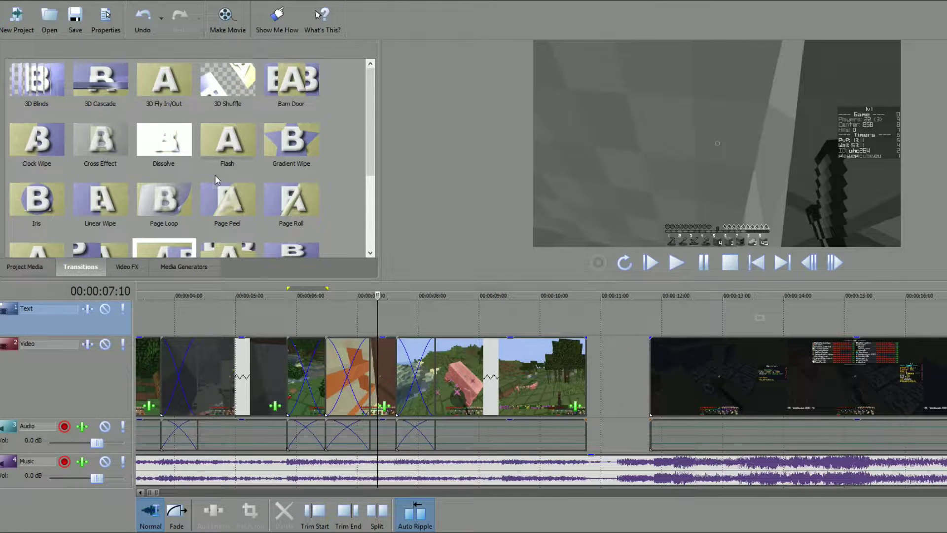
Add a White Solid Color event to the Text track at about 00:00:08:08, and preview the footage with that track muted
click(187, 269)
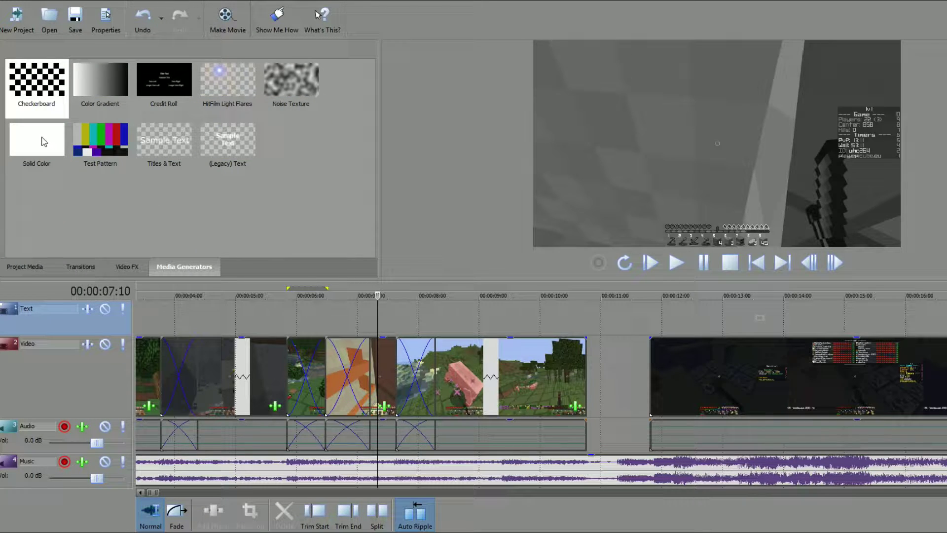
drag(44, 144, 441, 316)
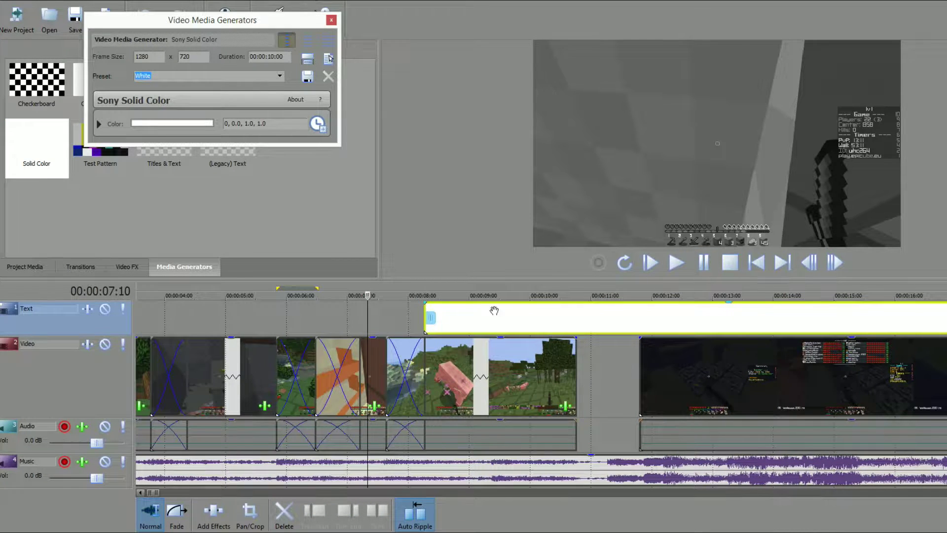
click(105, 309)
click(706, 264)
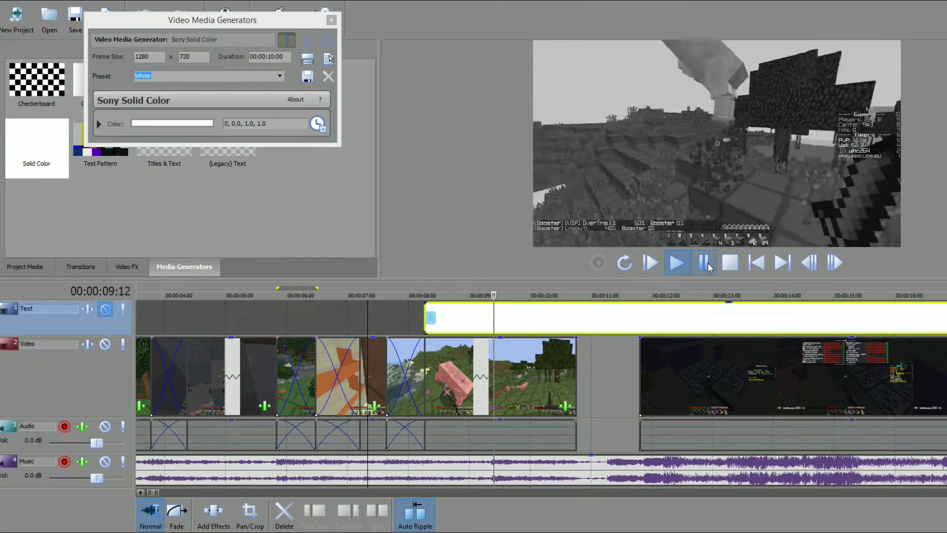
click(730, 263)
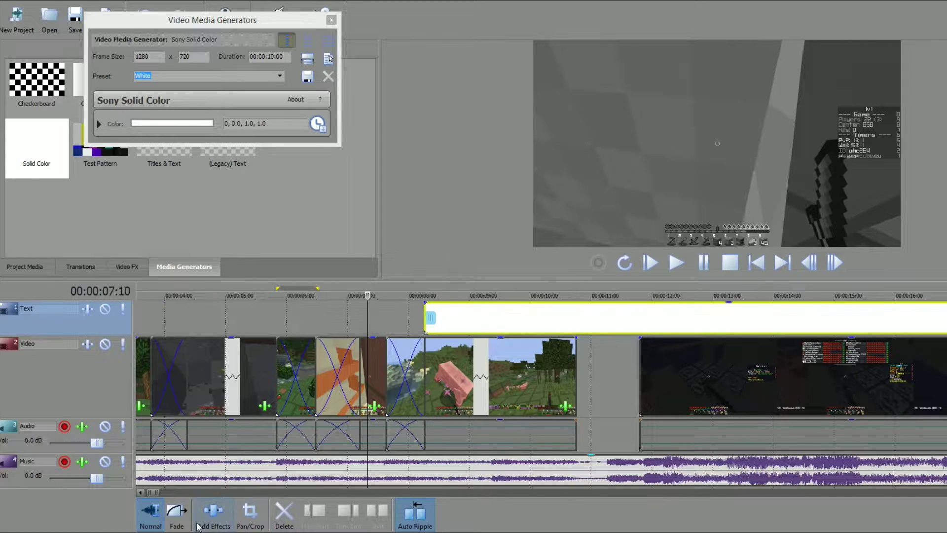
End the white Solid Color event with the last short video event, give it a long fade-in, and play from 00:00:08:05
click(176, 513)
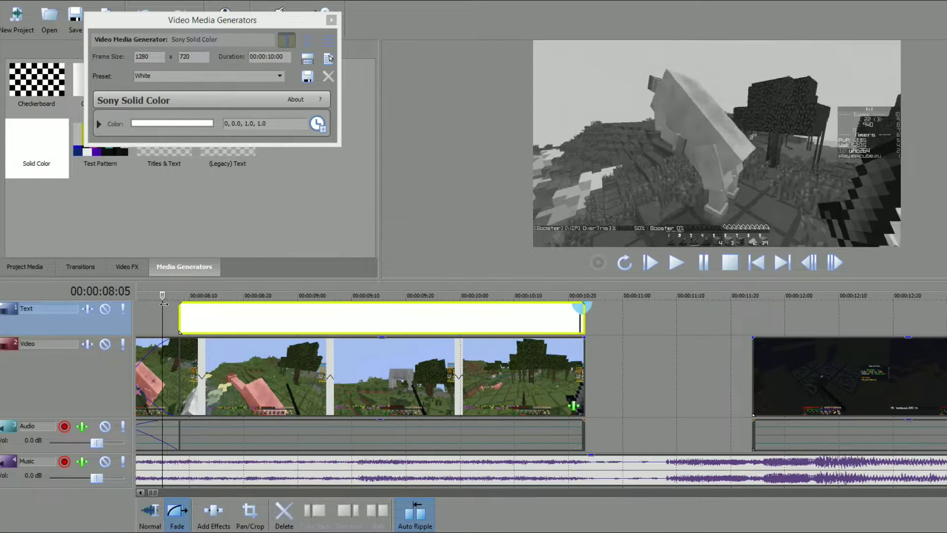
key(space)
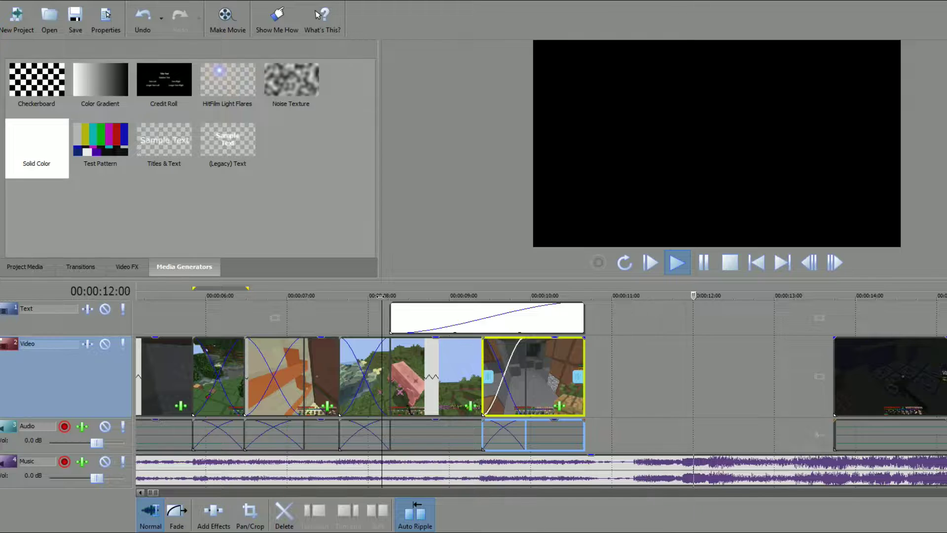
click(380, 296)
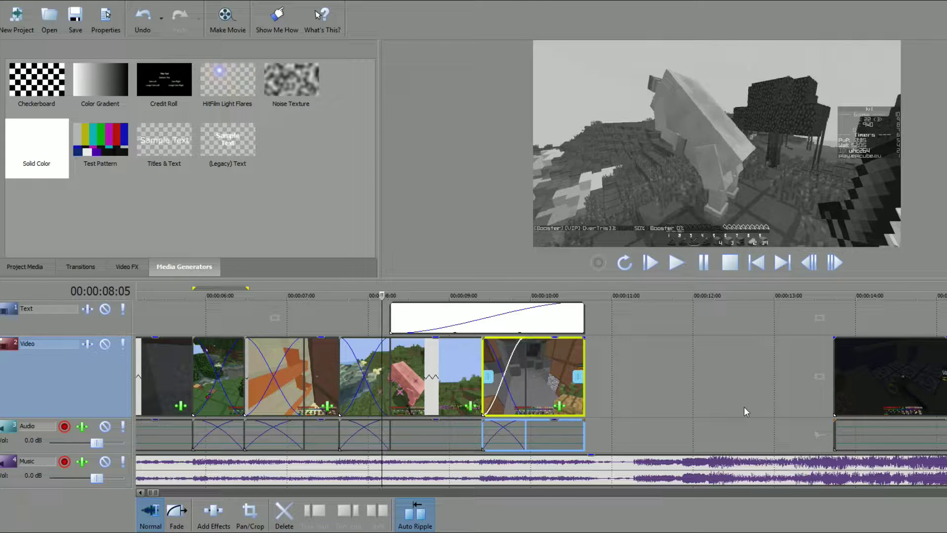
Play the end of the white fade and the following gap from 00:00:10:15 to locate the change in the music
scroll(744, 407, down, 4)
drag(490, 295, 456, 295)
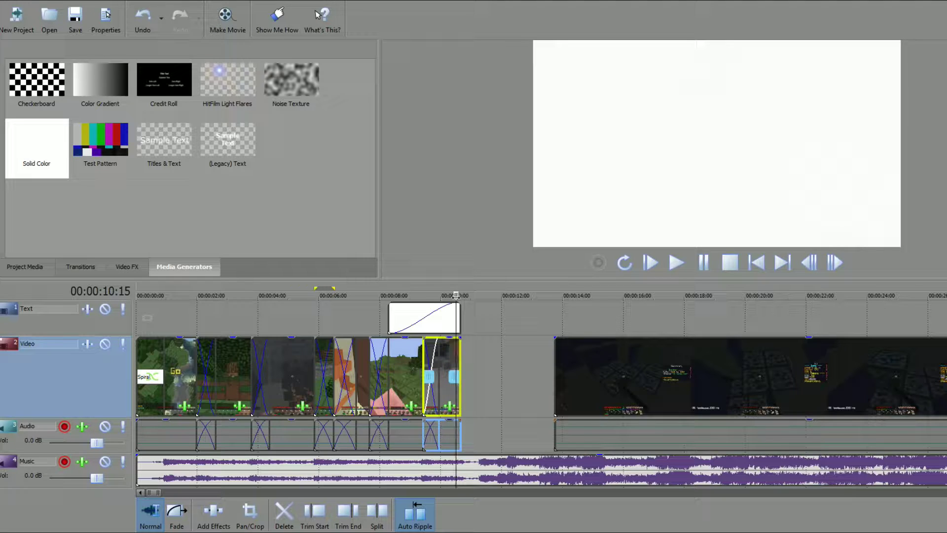
click(676, 262)
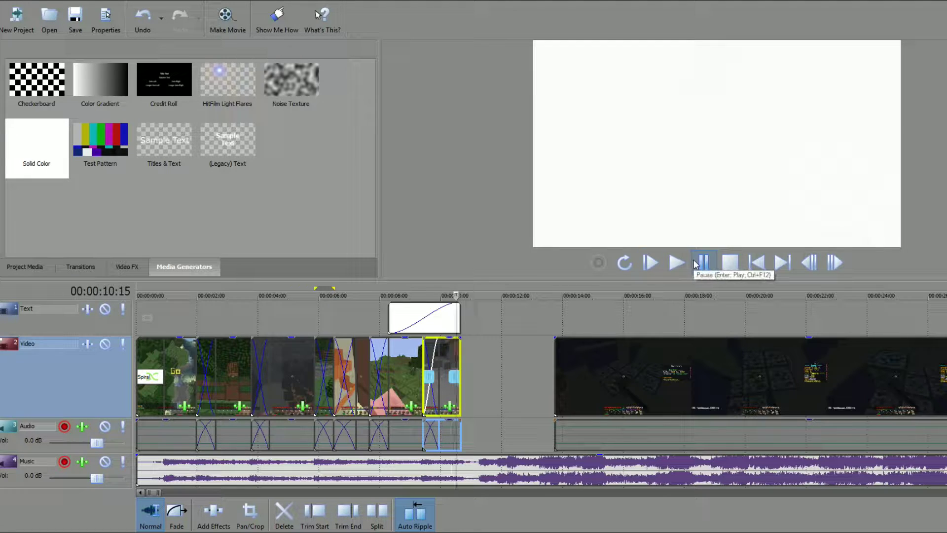
click(703, 263)
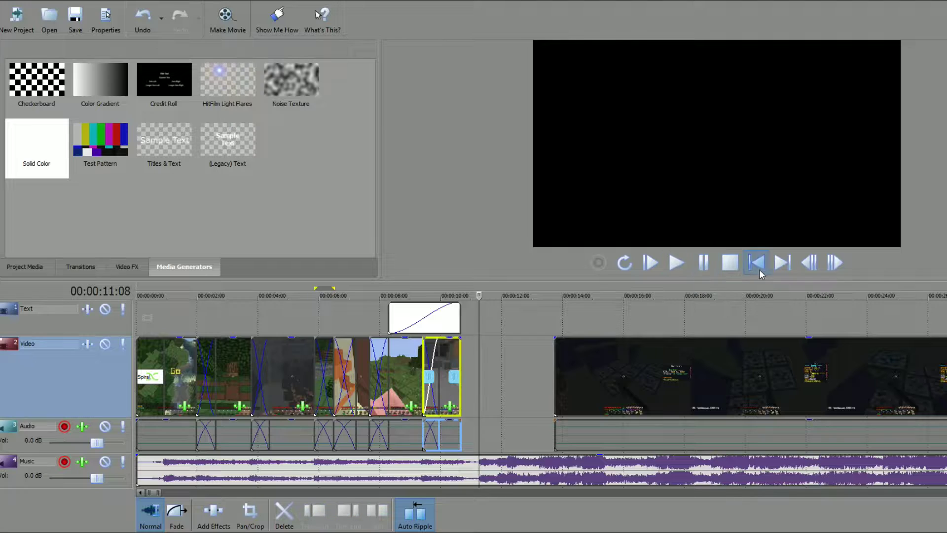
click(708, 270)
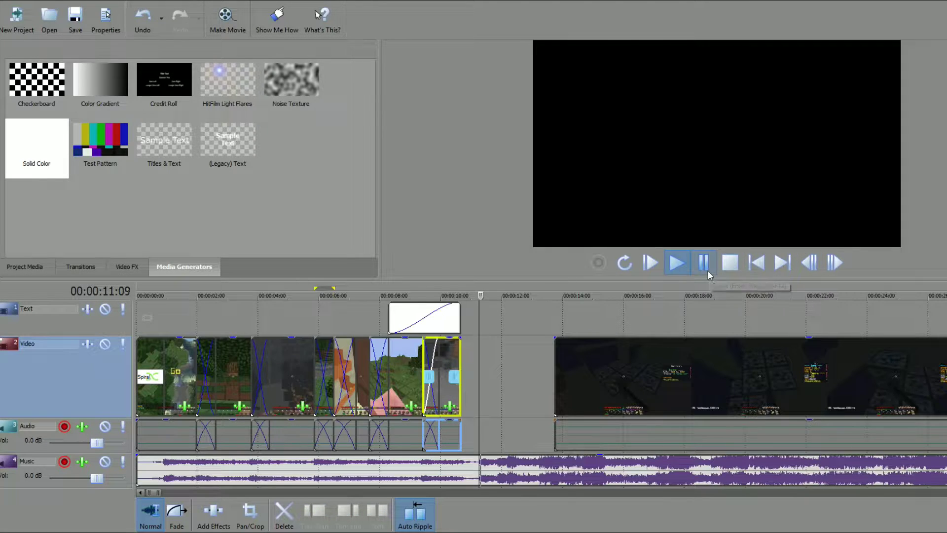
Move the long dark video event after the gap so that it starts at 00:00:12:05
click(811, 265)
click(811, 265)
click(811, 265)
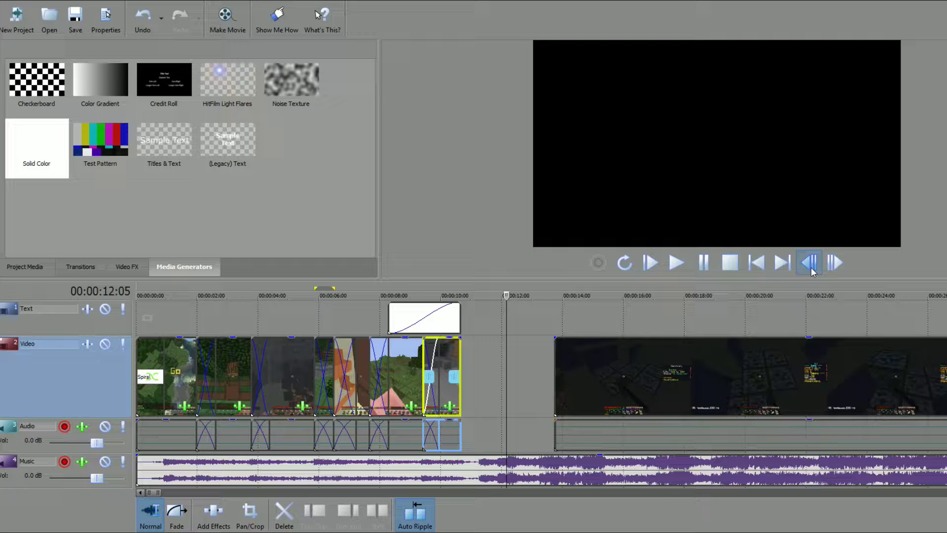
drag(641, 387, 603, 387)
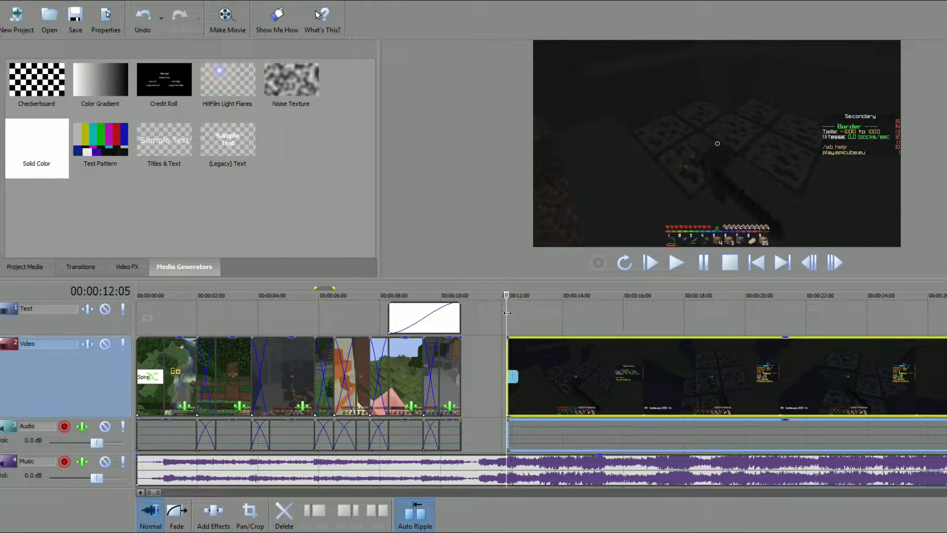
Review the opening of the long video event, playing it from 00:00:17:07 and checking frames up to 00:00:26:00
scroll(507, 313, up, 3)
click(742, 322)
scroll(742, 321, down, 5)
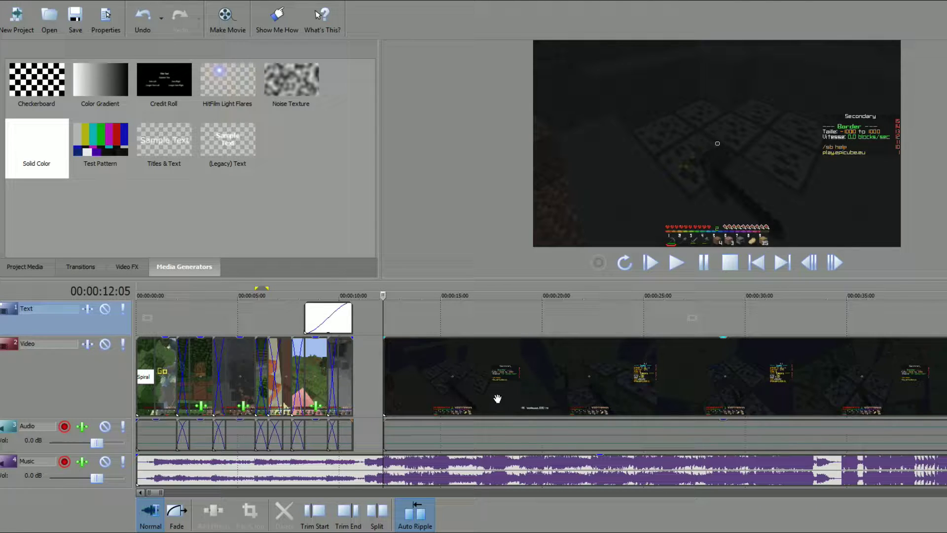
drag(622, 294, 485, 297)
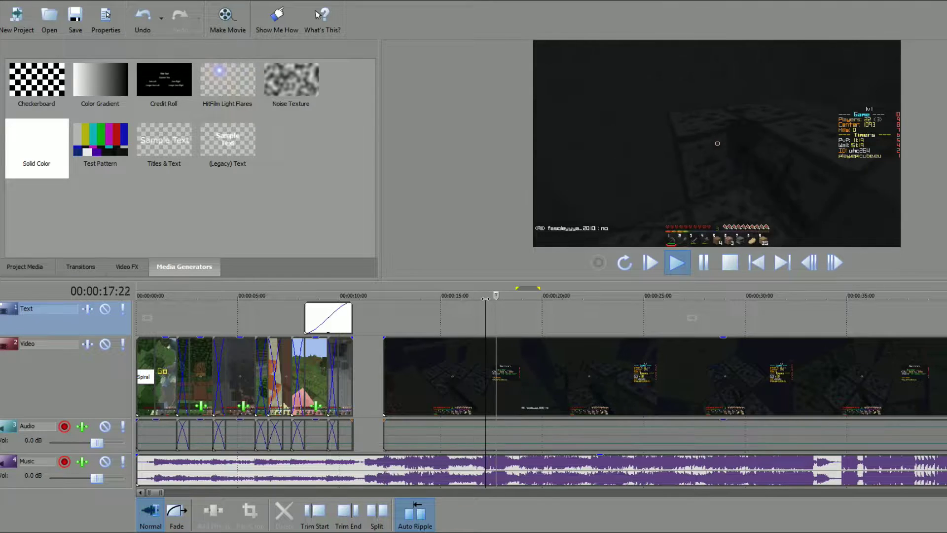
key(space)
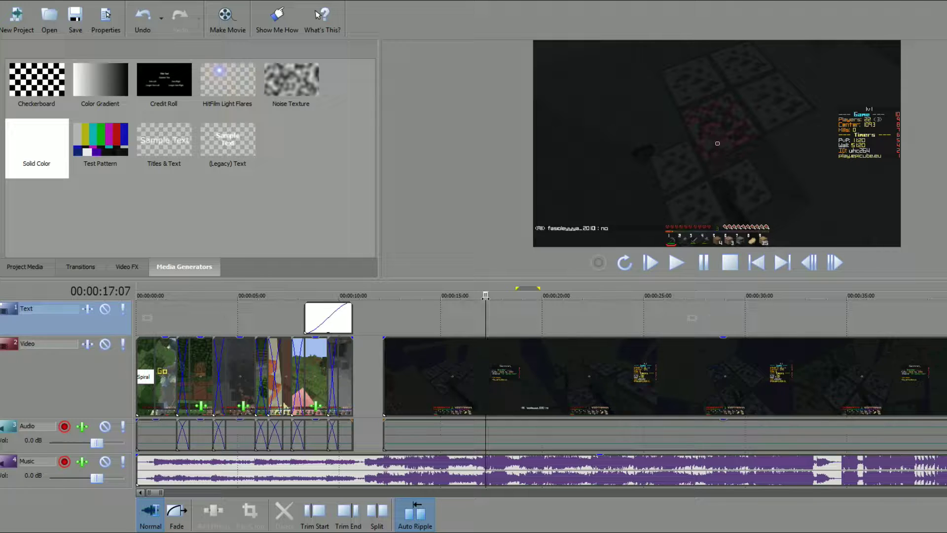
key(space)
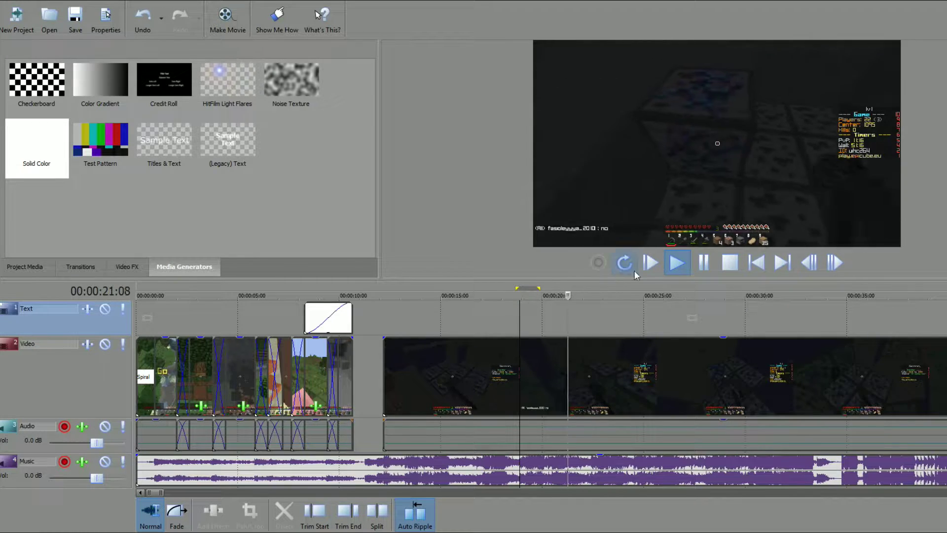
click(706, 269)
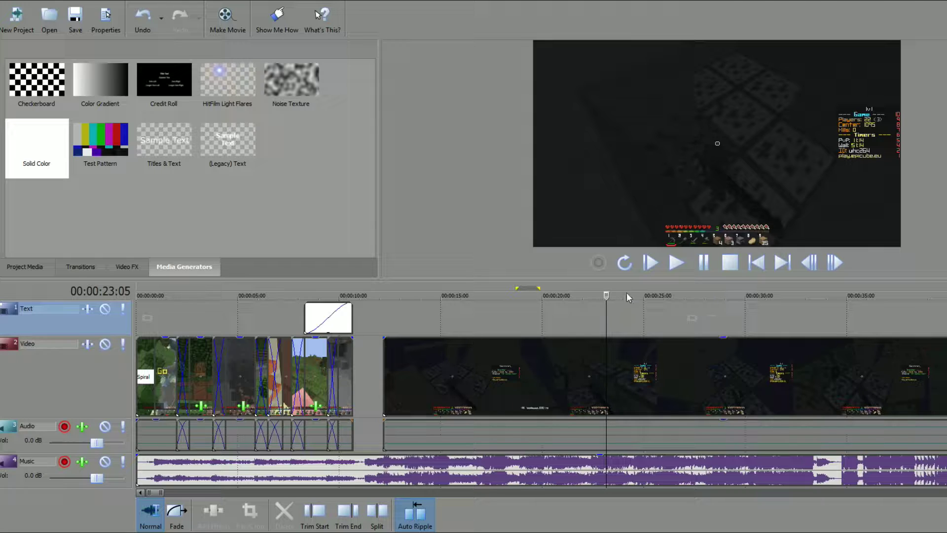
drag(455, 295, 473, 295)
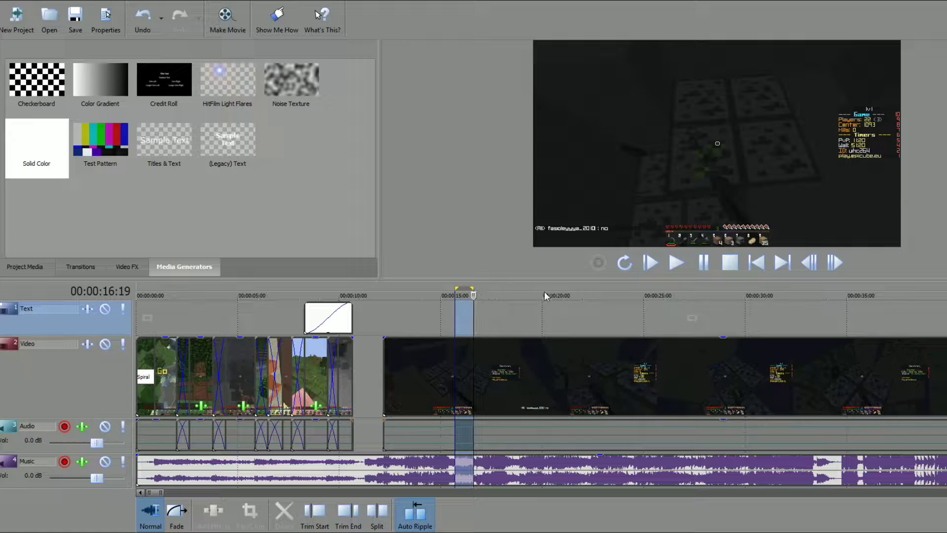
drag(644, 295, 663, 295)
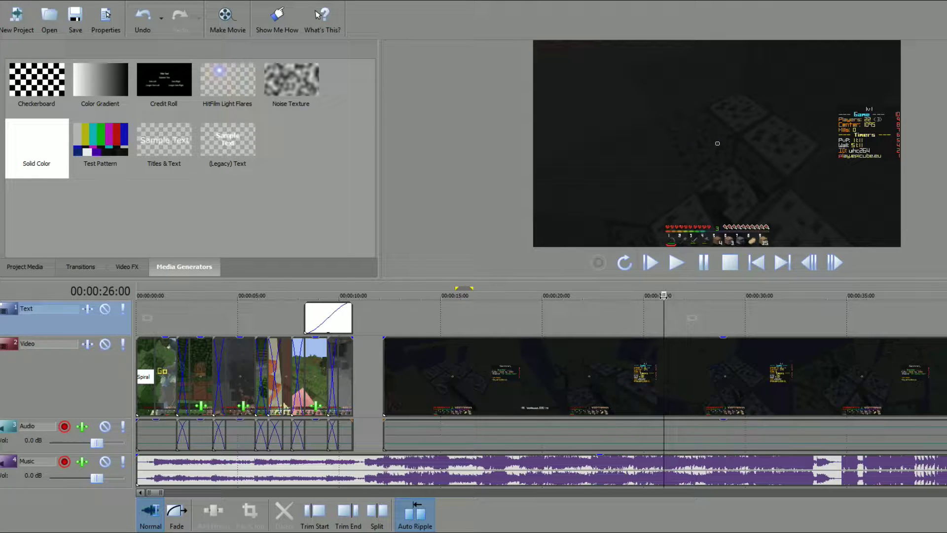
drag(664, 295, 384, 283)
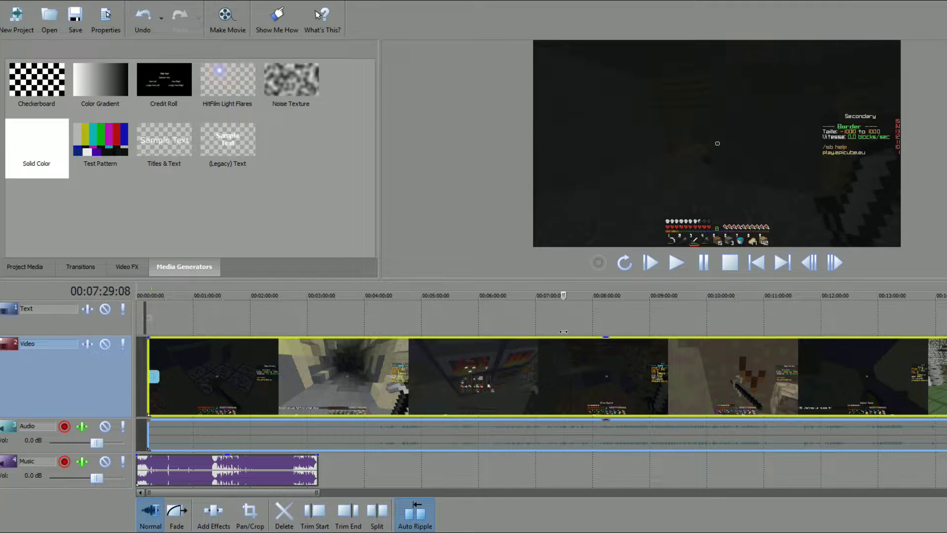
Examine the long video event at 00:07:29:08 and 00:13:55:02, and return the playhead to its start at 00:00:12:05
click(614, 328)
drag(614, 328, 931, 349)
scroll(768, 381, down, 3)
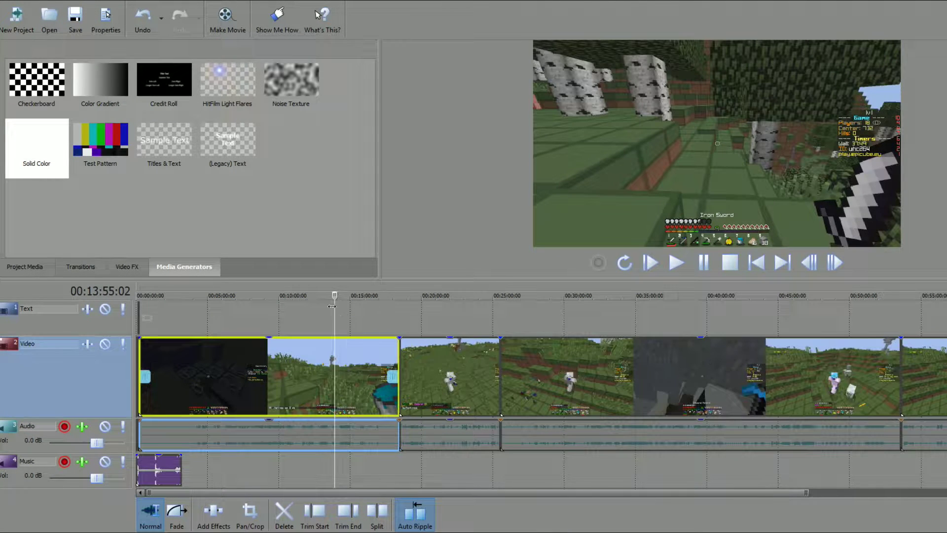
scroll(217, 375, up, 3)
scroll(217, 375, down, 2)
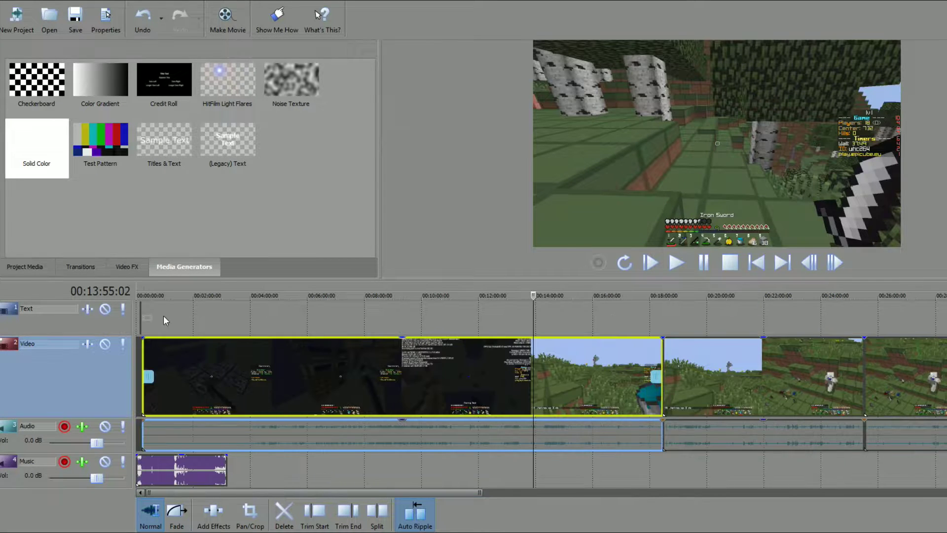
drag(536, 295, 143, 295)
scroll(144, 295, up, 10)
drag(429, 299, 383, 296)
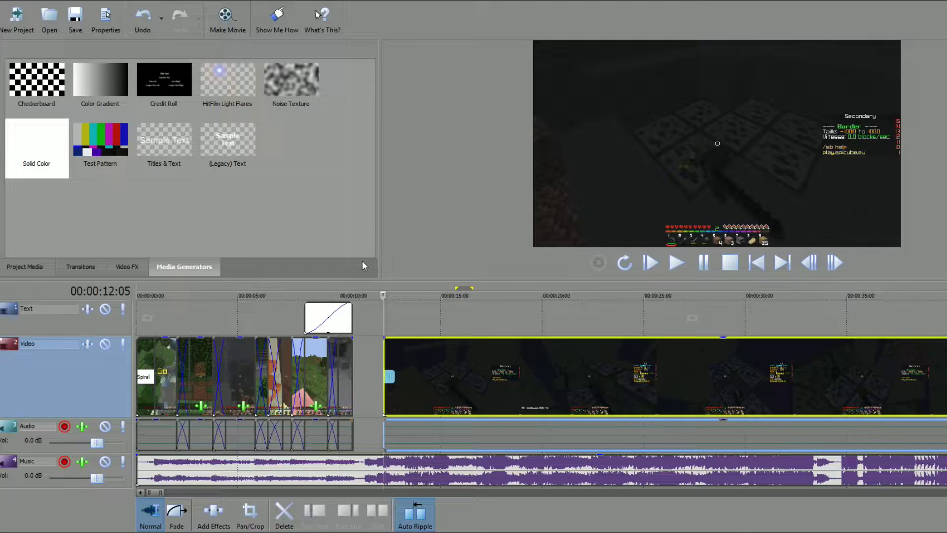
Split the long video event at 00:02:18:16, where the tunnel opens onto the sand
scroll(667, 313, down, 10)
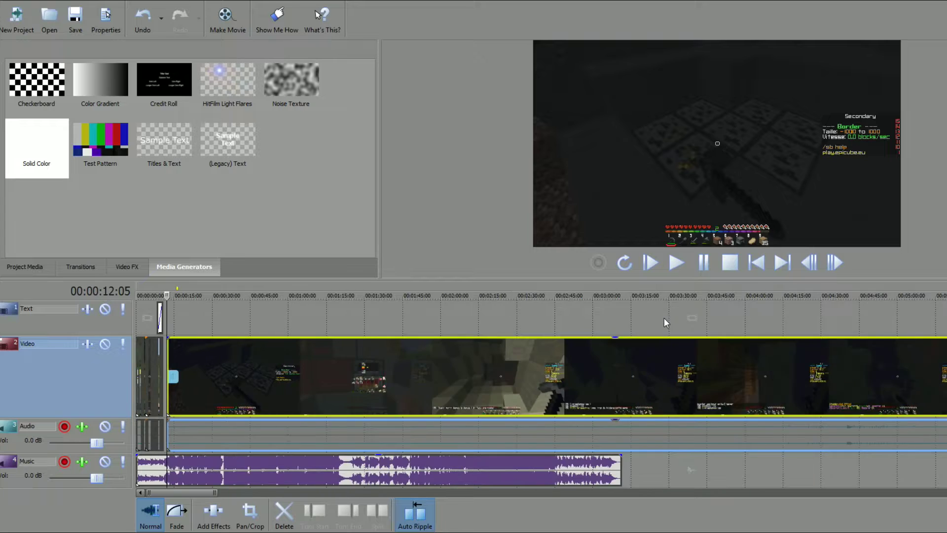
click(877, 389)
click(819, 390)
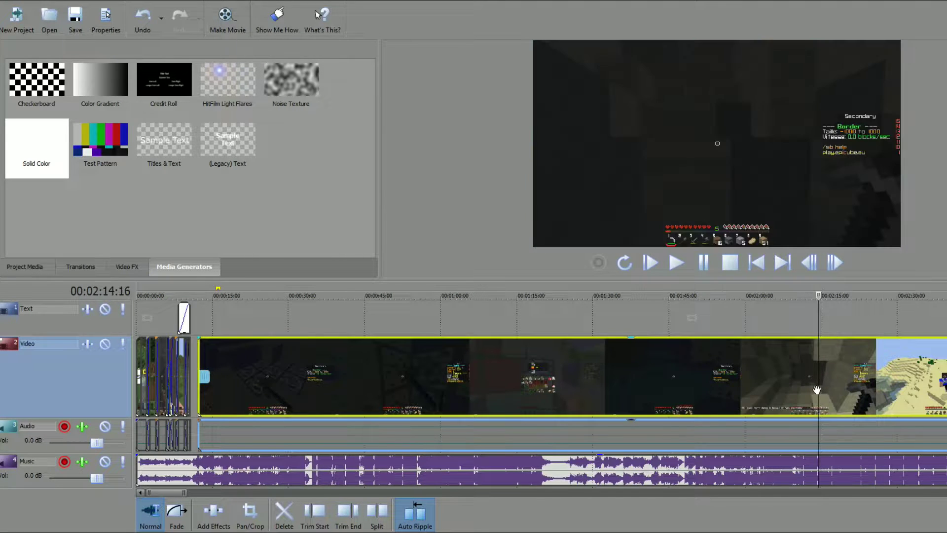
click(839, 390)
key(s)
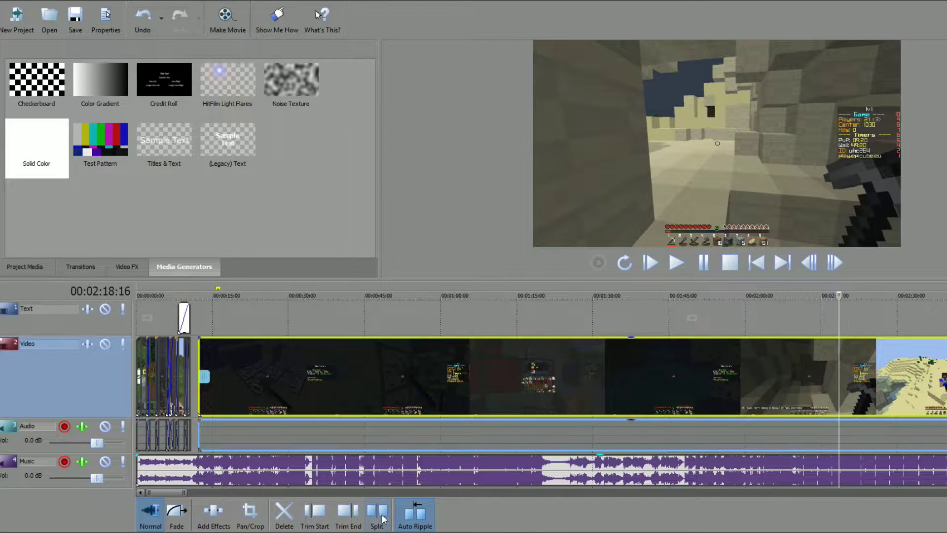
scroll(321, 397, down, 10)
scroll(321, 398, up, 8)
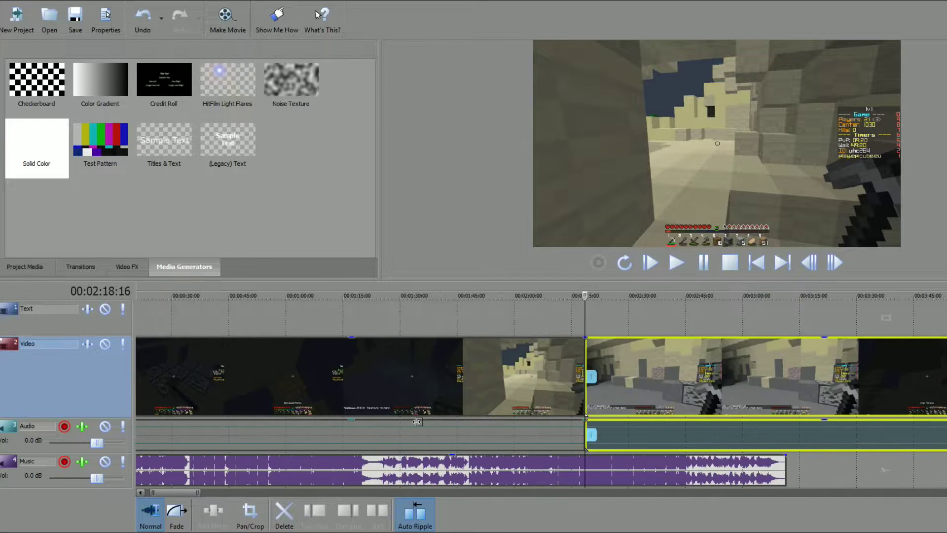
Trim the start of the long dark video event up to 00:01:02:13, where the pink ore is being mined
click(170, 328)
scroll(170, 329, up, 8)
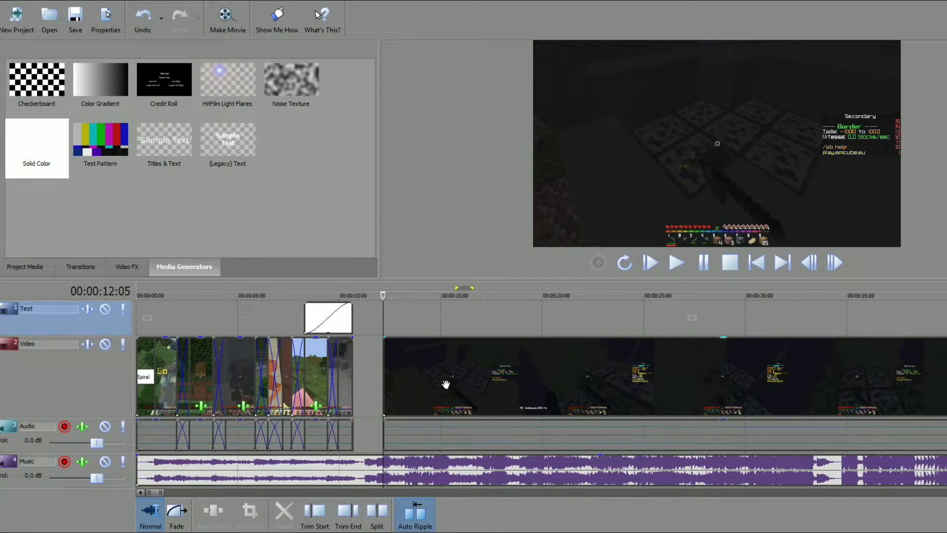
click(392, 375)
drag(385, 294, 611, 353)
scroll(449, 306, down, 5)
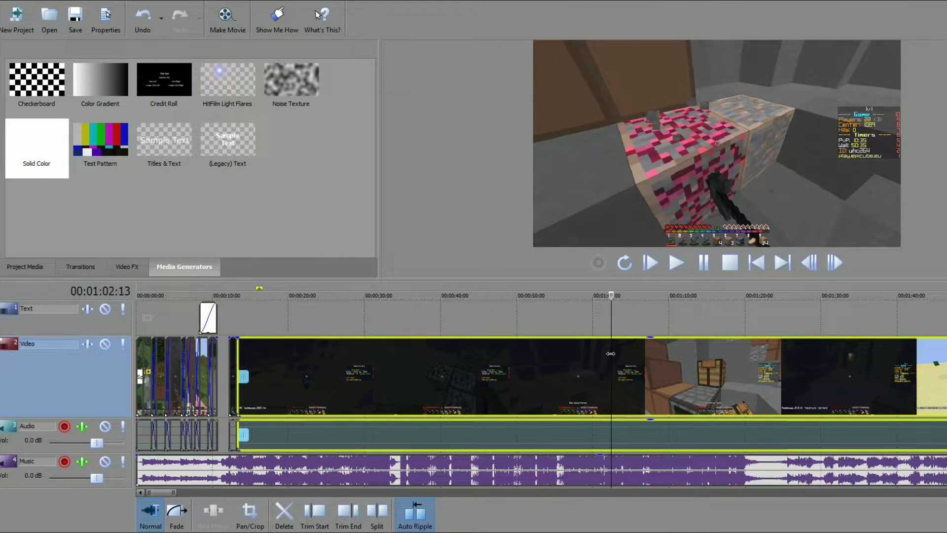
click(314, 513)
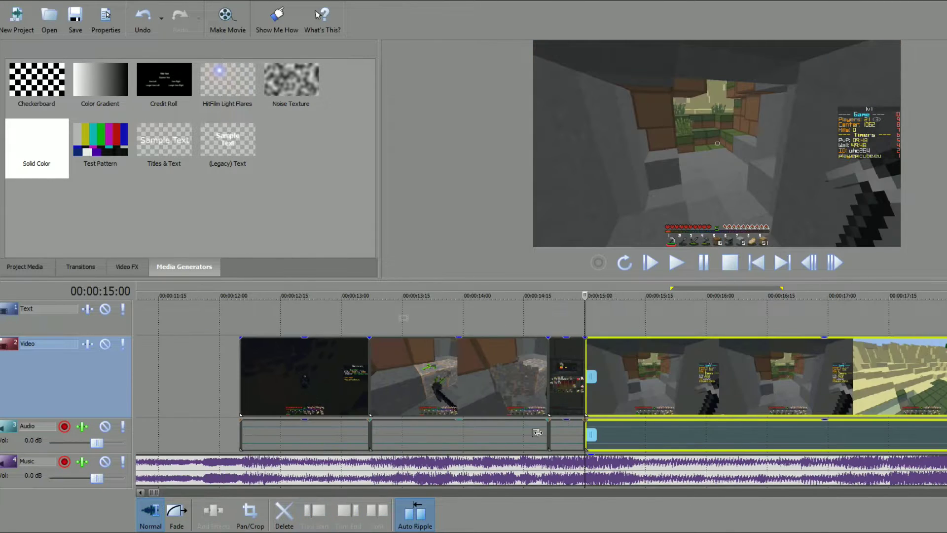
Play the cuts from the end of the gap to 00:00:15:01 and check the nearby frames one by one
key(space)
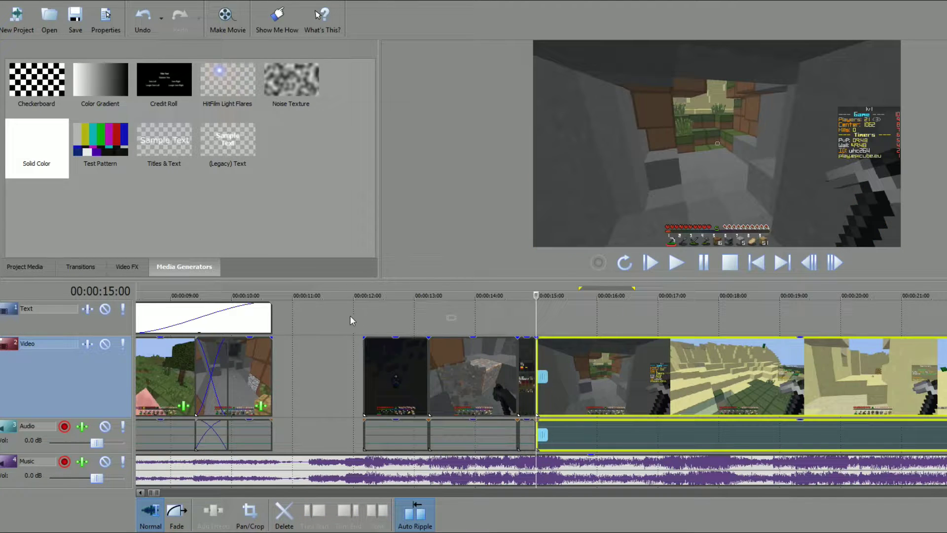
click(350, 315)
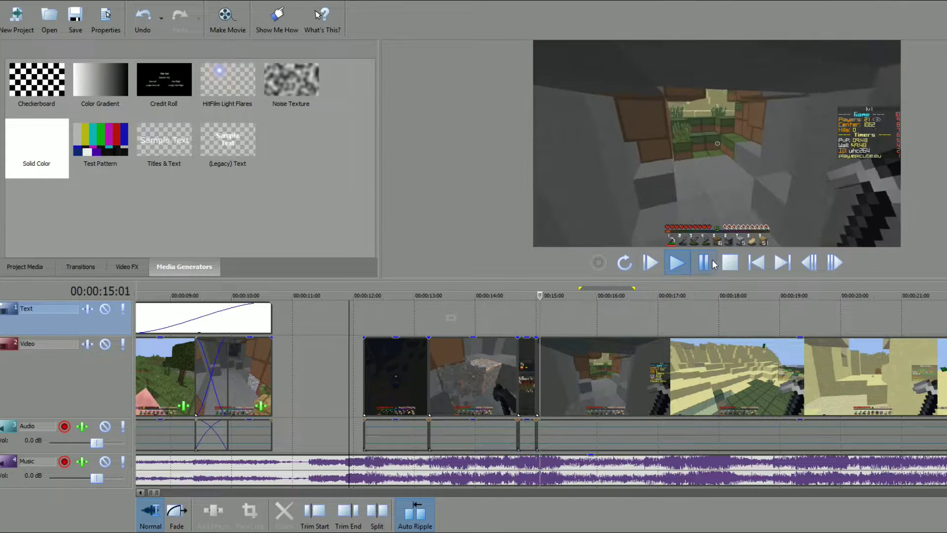
click(704, 264)
click(811, 264)
click(812, 263)
click(835, 264)
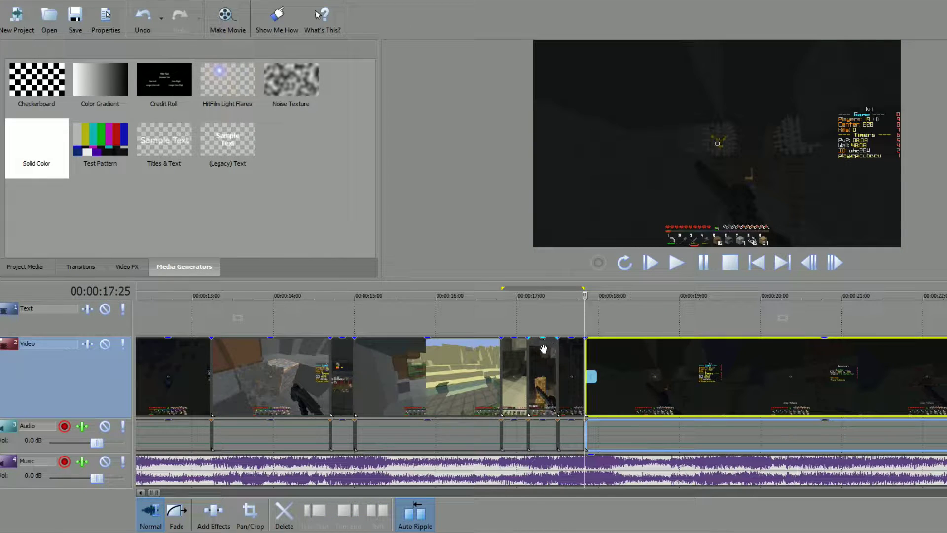
Play the short cuts from 00:00:16:19 to about 00:00:17:19 against the music
click(488, 318)
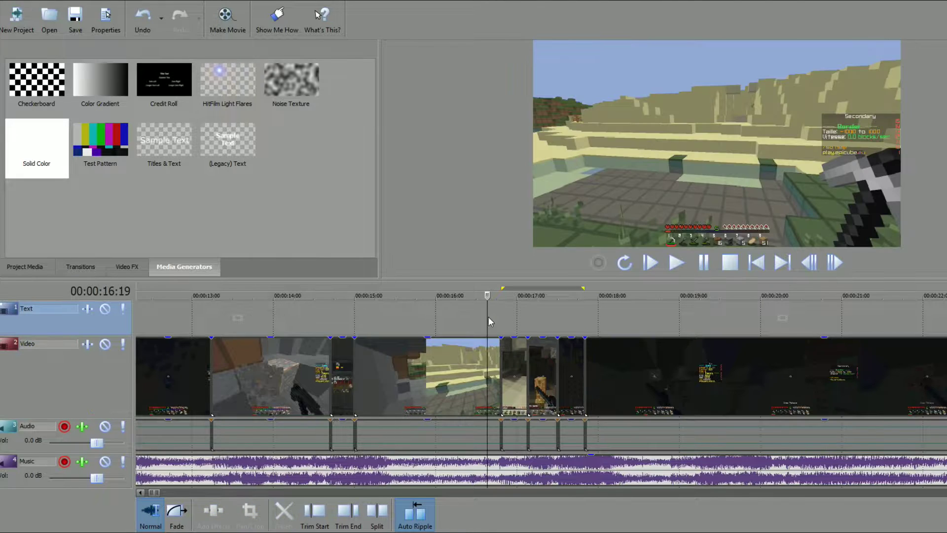
click(702, 262)
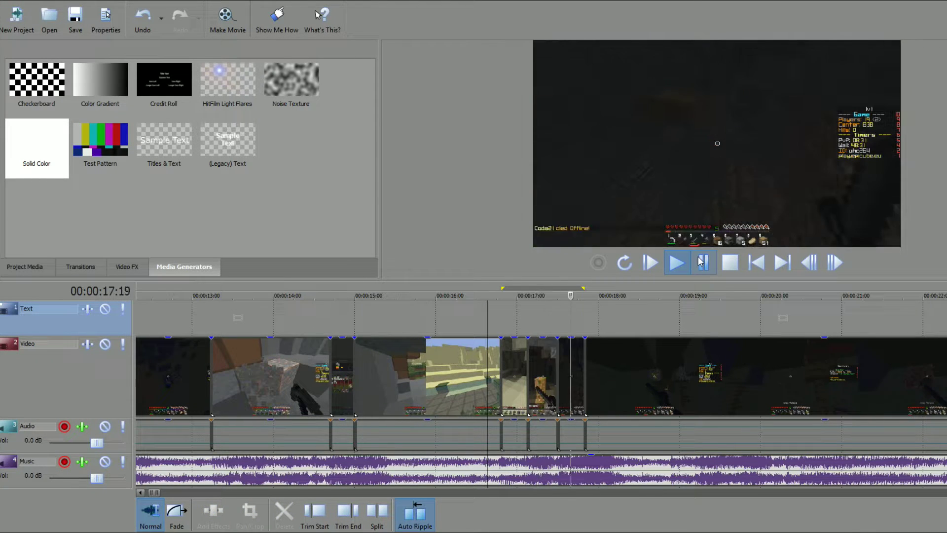
key(space)
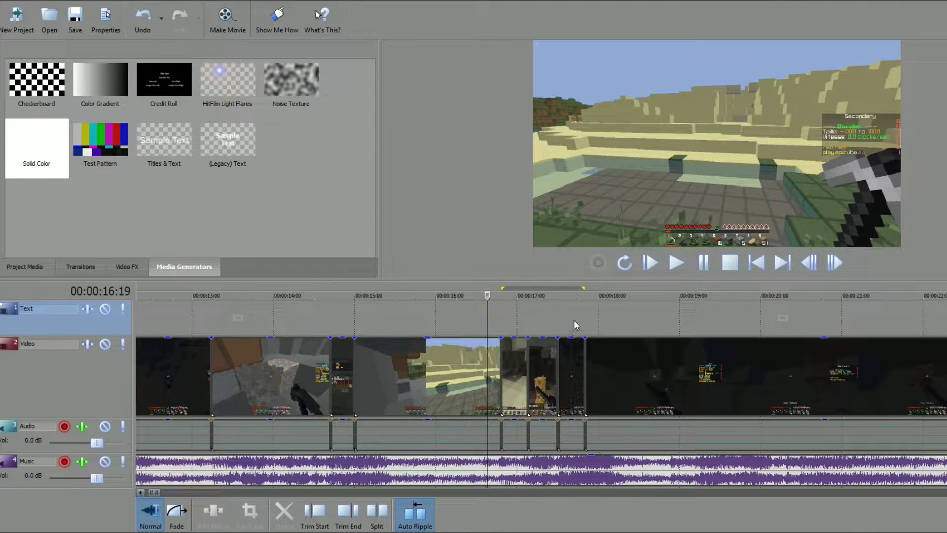
Play the dark footage with the music from 00:00:18:27 and again from 00:00:20:25
click(612, 375)
scroll(591, 301, up, 2)
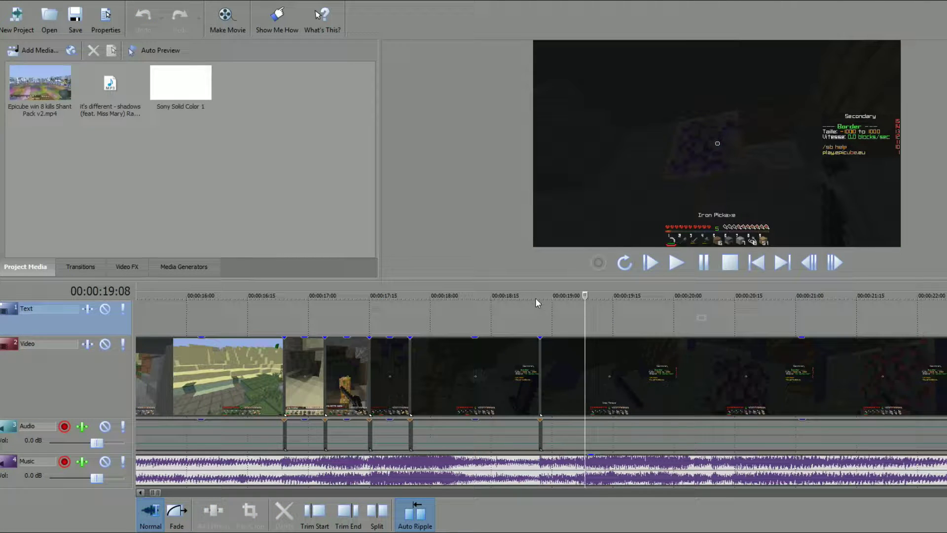
click(538, 299)
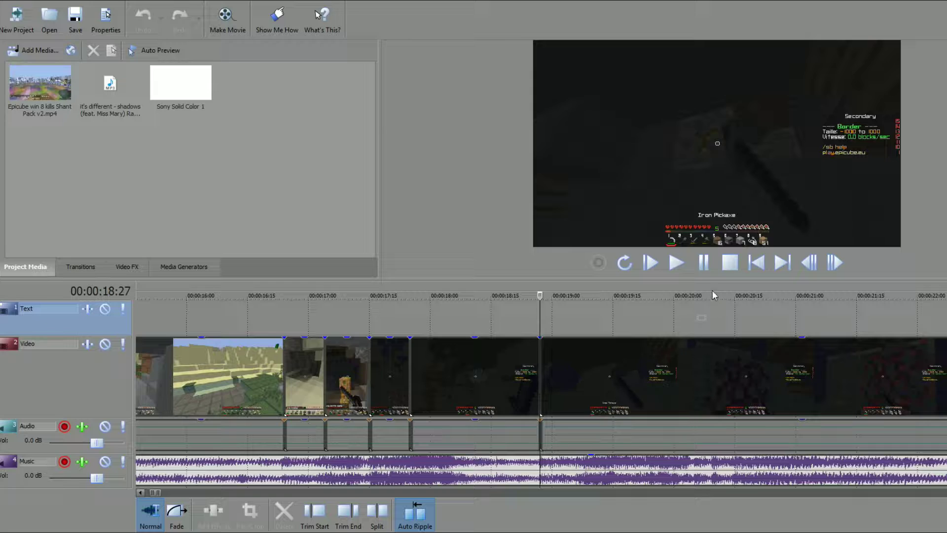
key(space)
key(space)
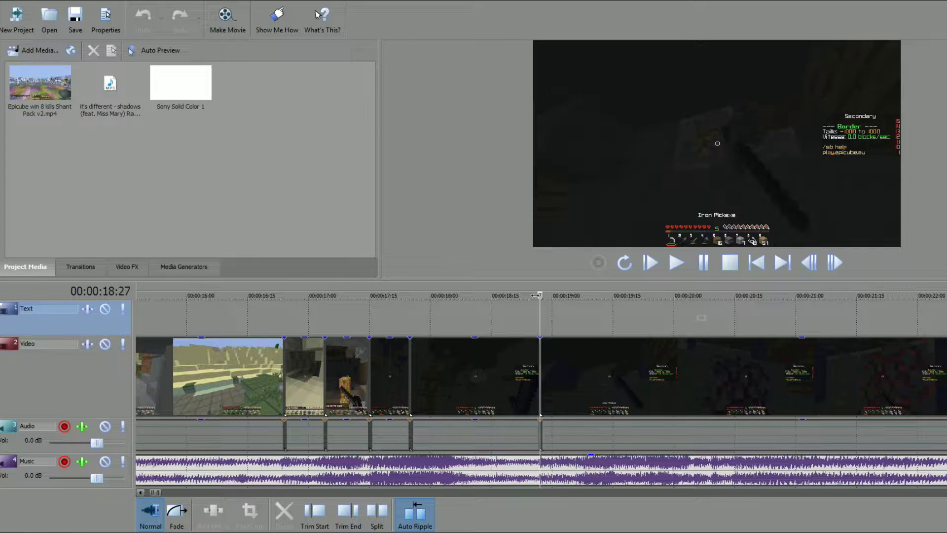
click(775, 306)
scroll(773, 379, down, 2)
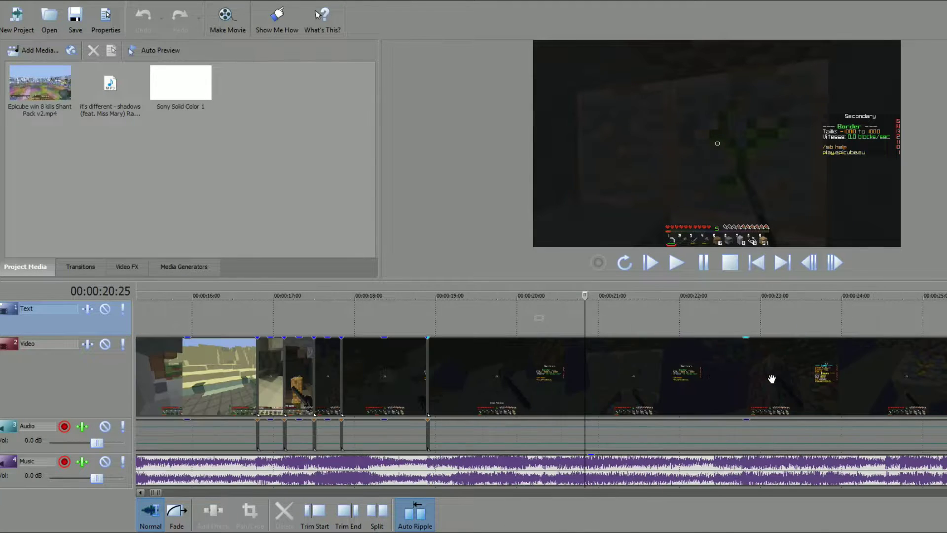
key(space)
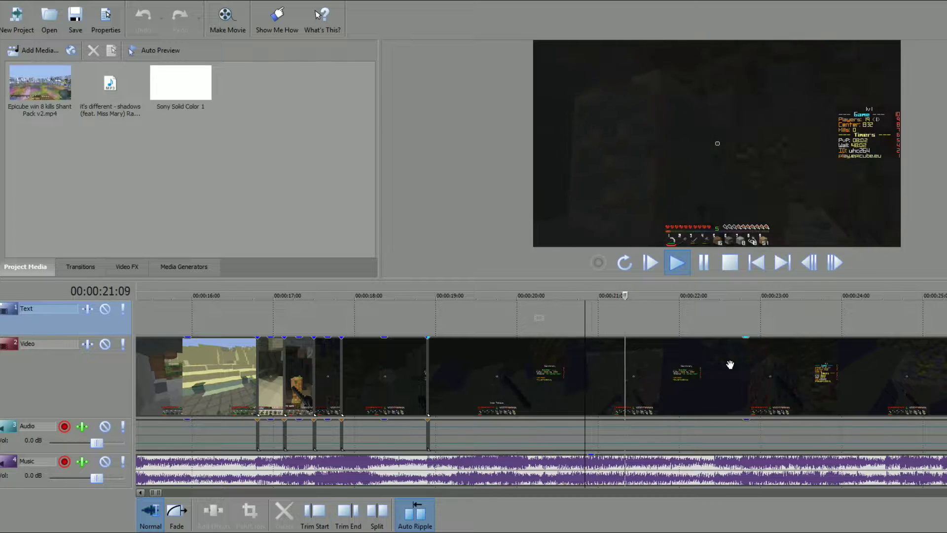
key(space)
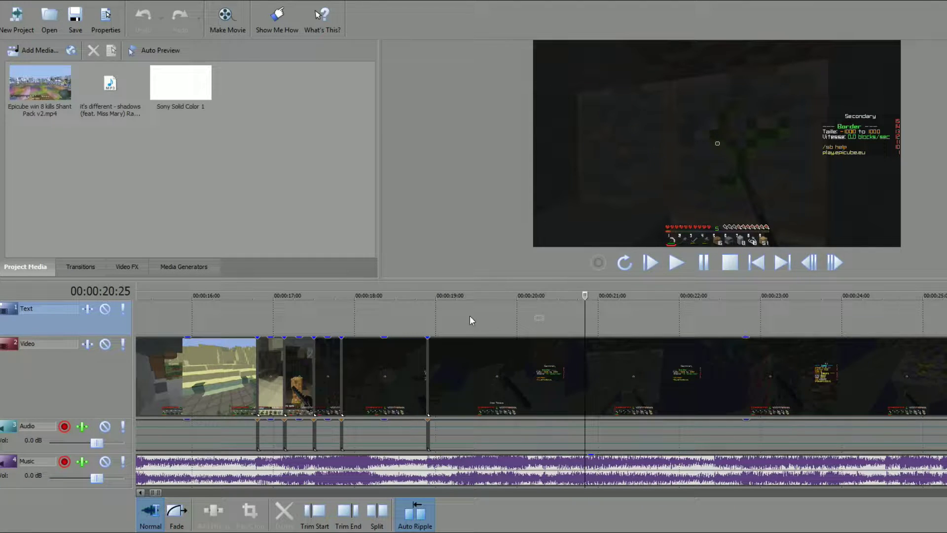
Locate the music beat after 00:00:19:06 and place the playhead at 00:00:19:10
drag(420, 294, 452, 295)
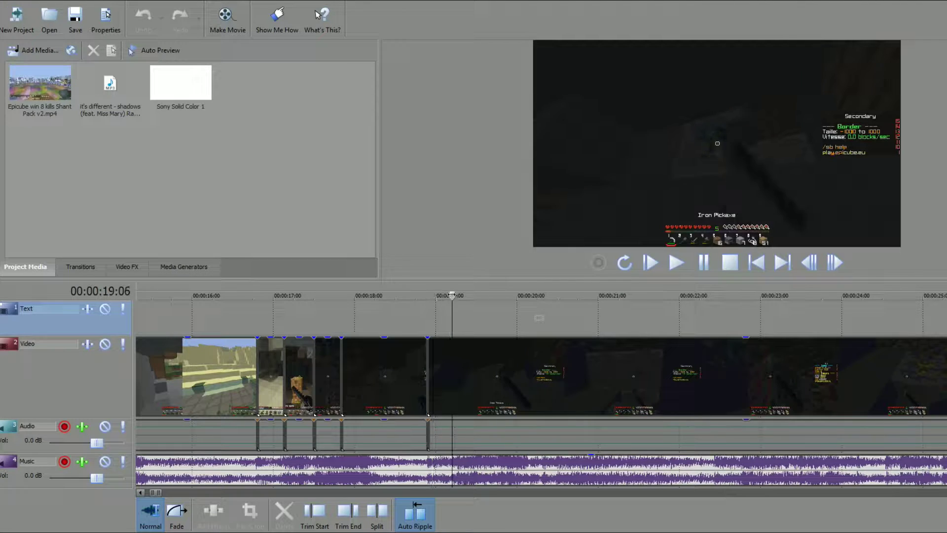
scroll(452, 294, up, 3)
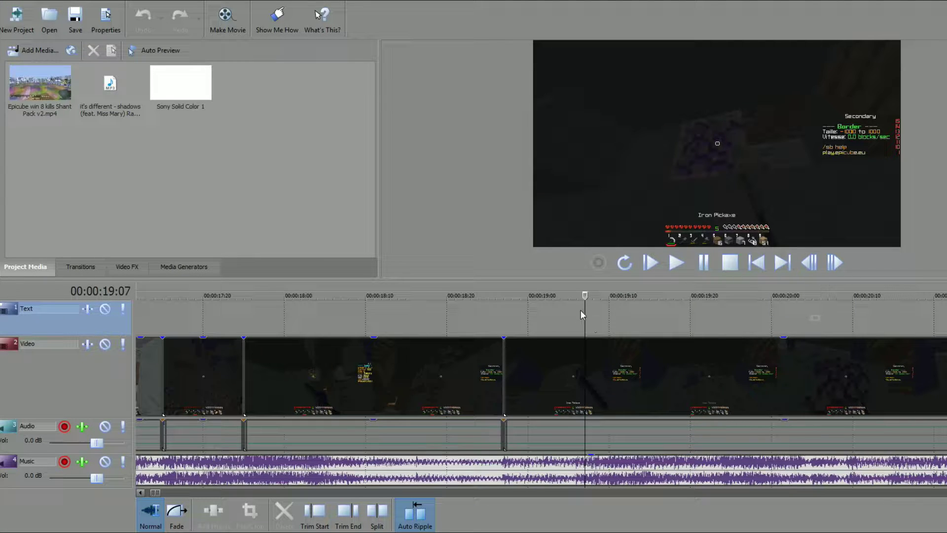
drag(592, 295, 600, 295)
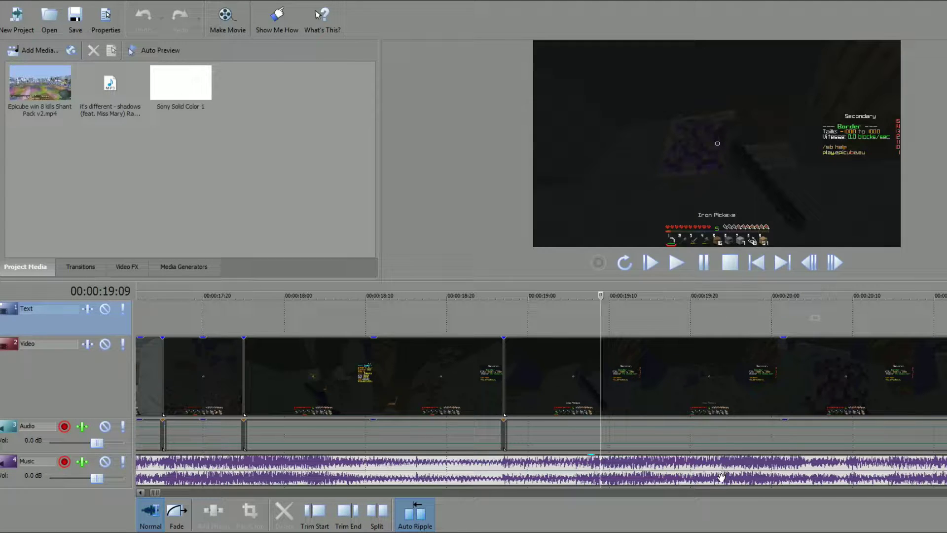
click(608, 474)
key(space)
key(space)
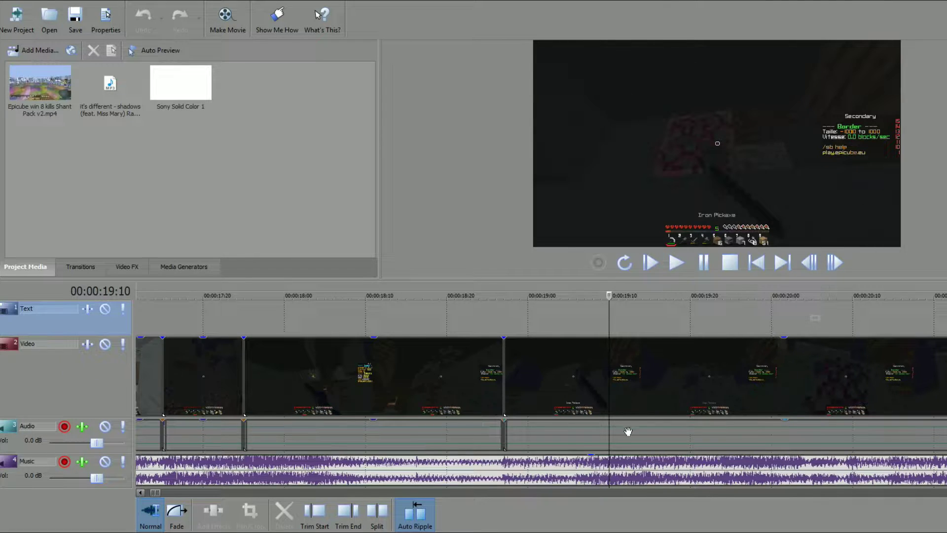
Play the long dark video event from 00:00:19:10 and split it at that point
click(608, 393)
key(space)
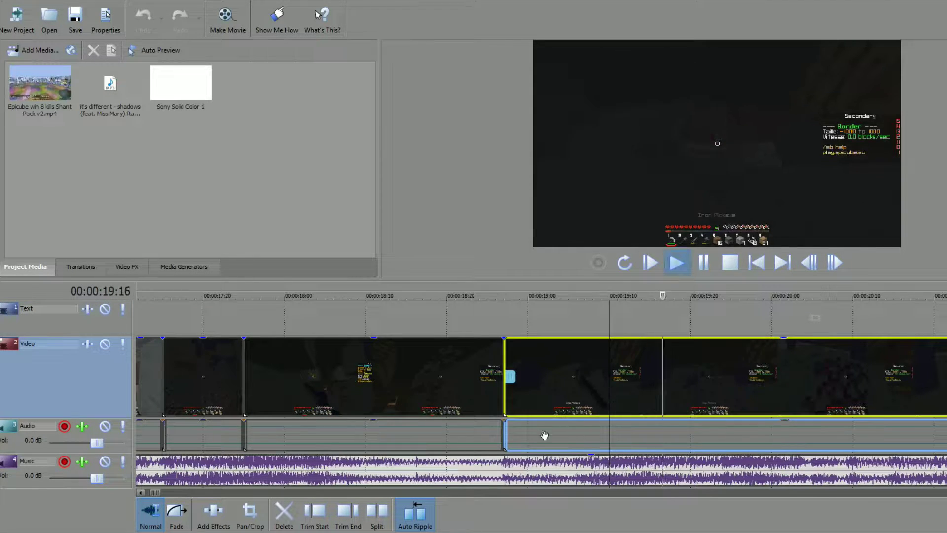
key(space)
click(378, 522)
key(Down)
key(Down)
key(Down)
key(Down)
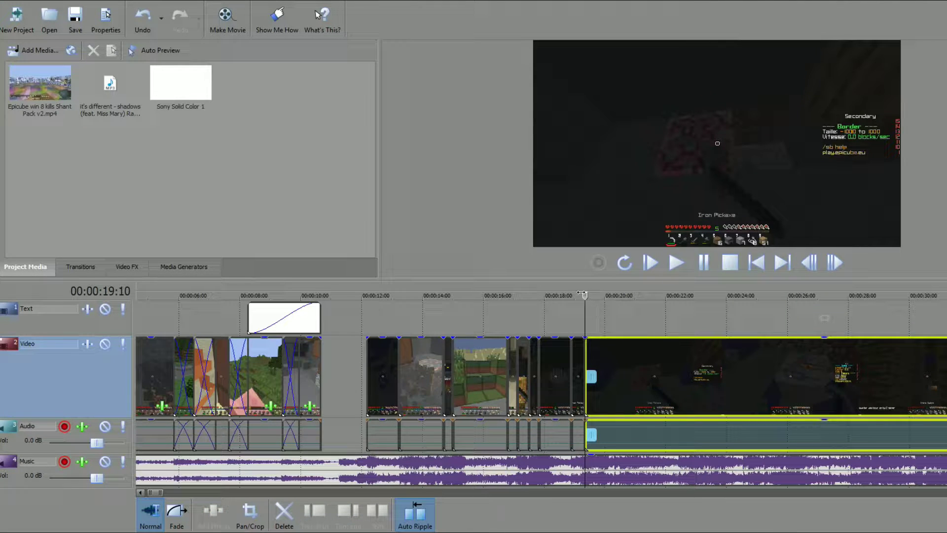
Trim the start of the long video event after the split up to 00:00:44:06
drag(583, 295, 946, 304)
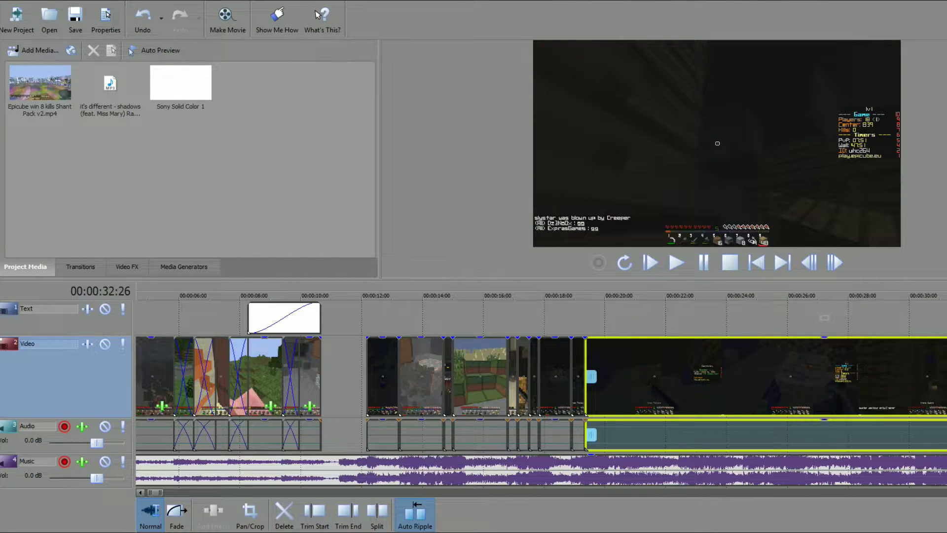
drag(585, 295, 870, 294)
scroll(776, 342, down, 6)
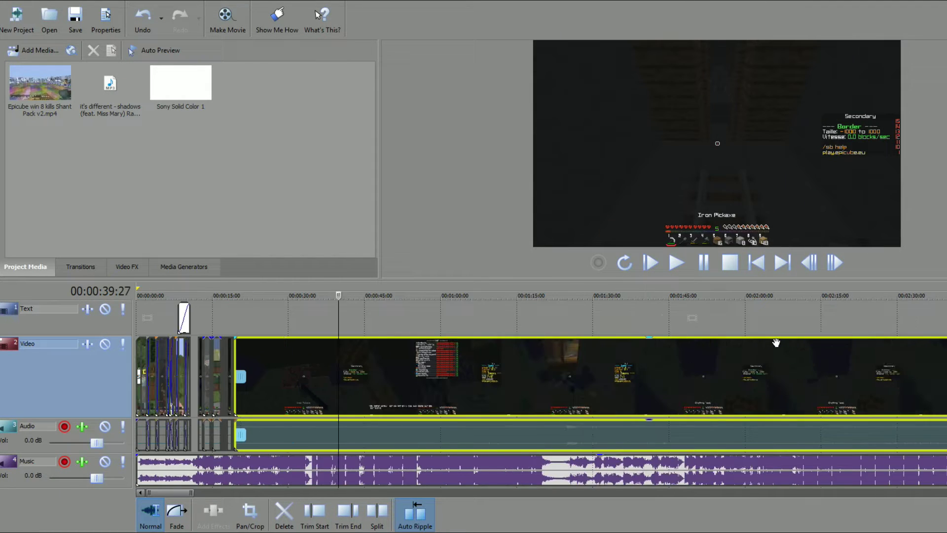
scroll(776, 343, up, 7)
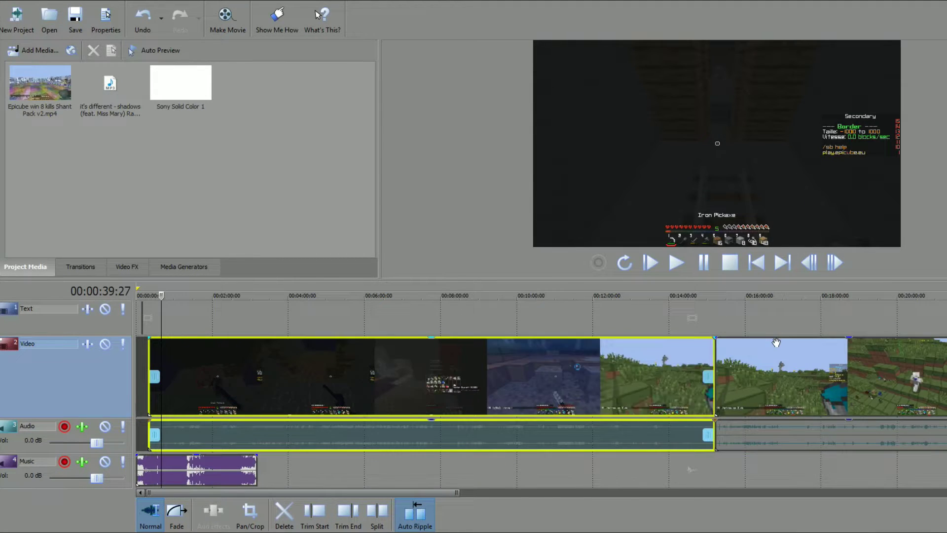
scroll(776, 342, up, 3)
scroll(582, 309, down, 2)
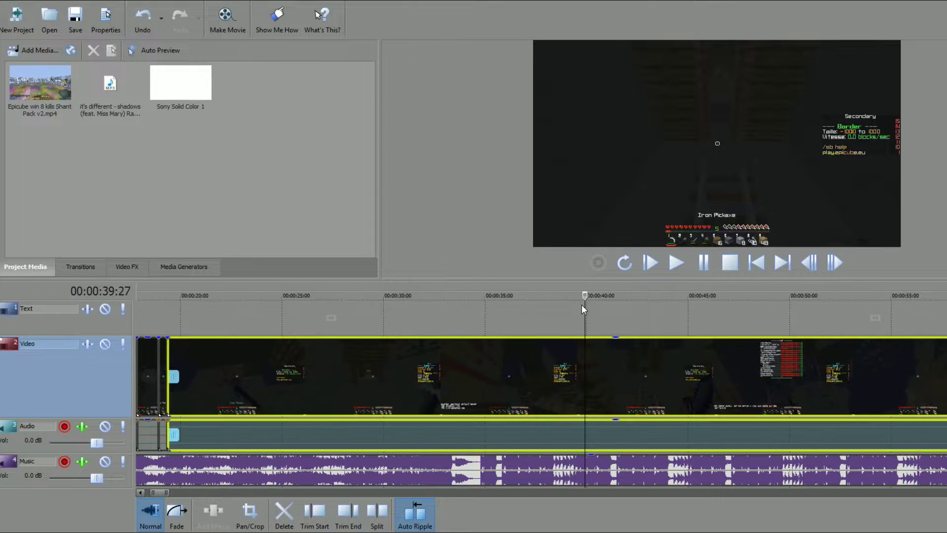
drag(586, 295, 672, 278)
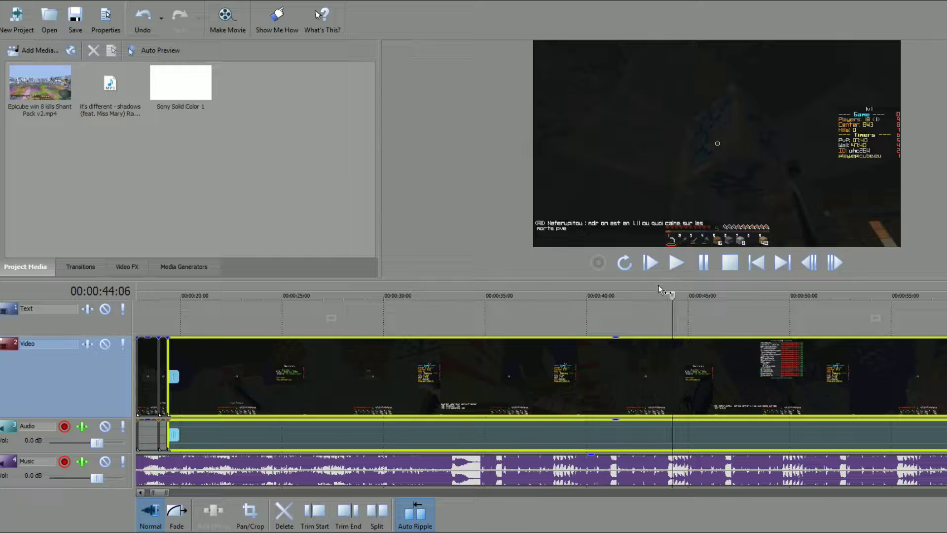
click(313, 513)
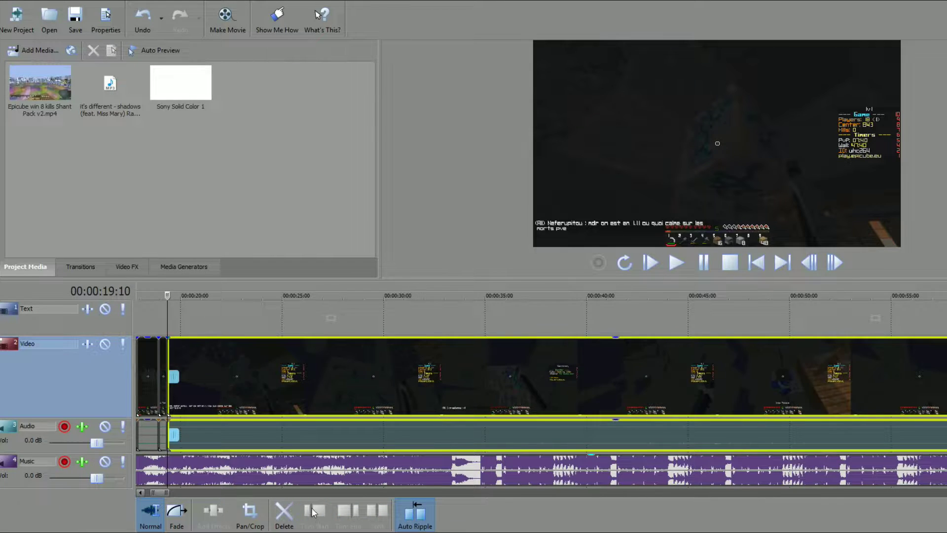
Play the sequence from shortly after 00:00:18:00 across the cut at 00:00:19:10 to check it against the music
scroll(469, 364, up, 6)
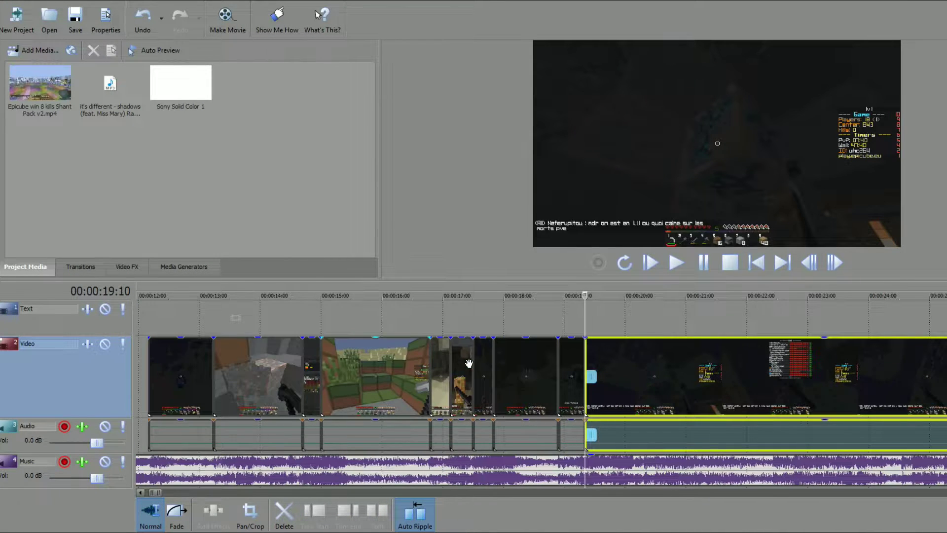
scroll(470, 364, up, 1)
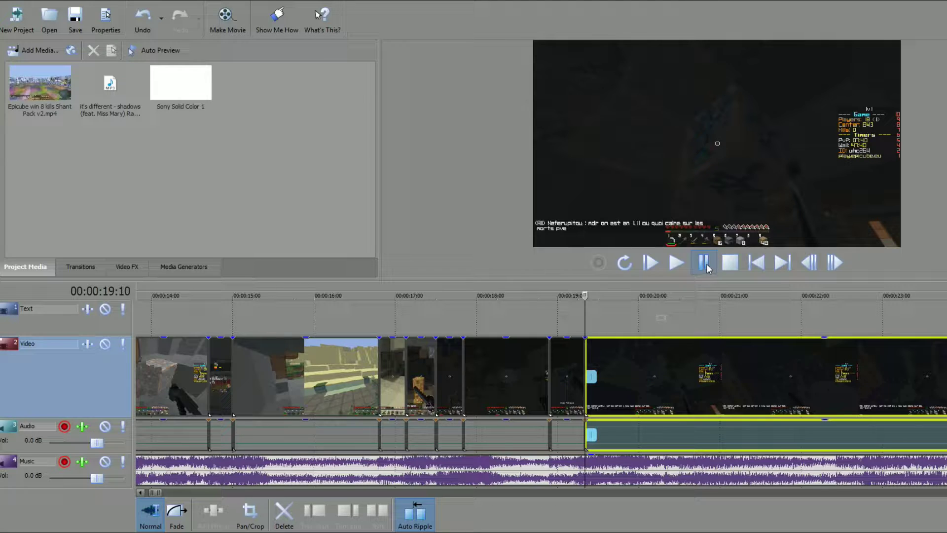
click(526, 313)
key(space)
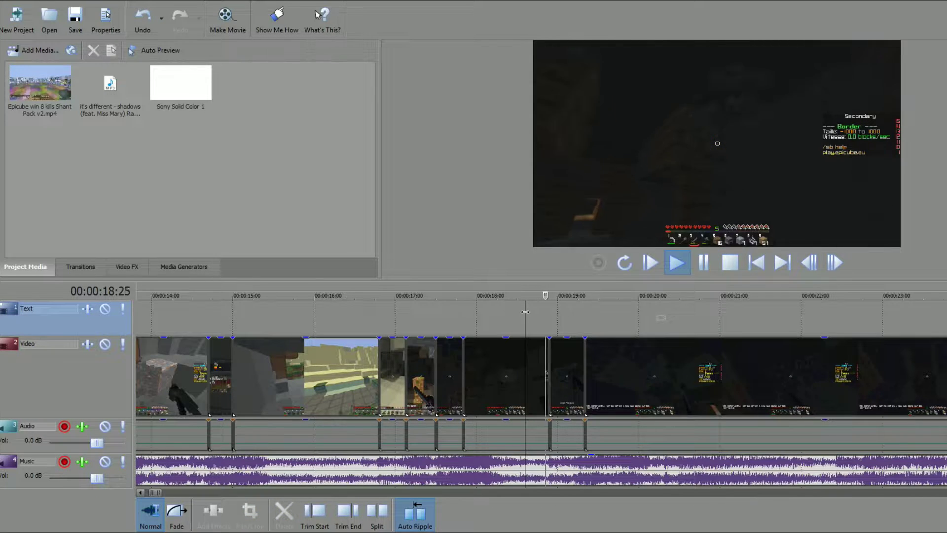
key(space)
key(space)
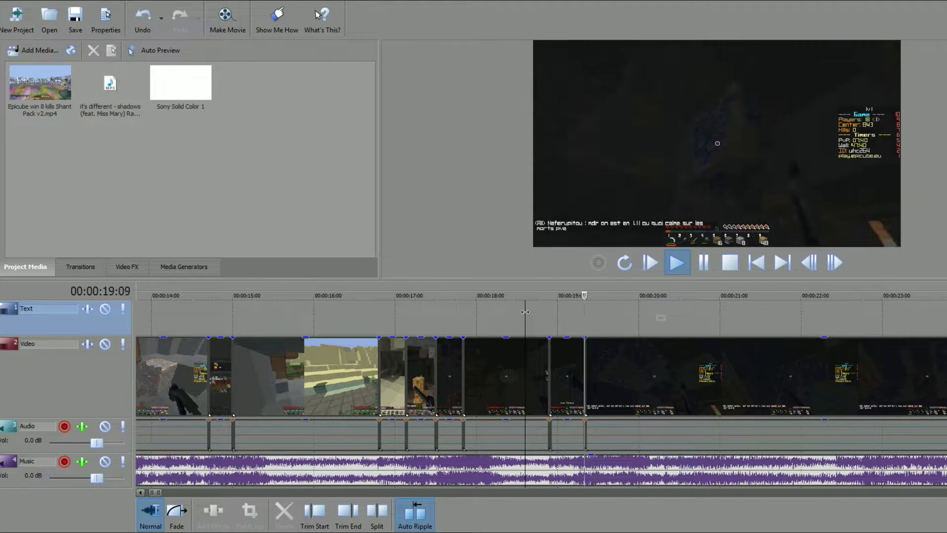
key(space)
Select the long video event after the 00:00:19:10 cut and play it from 00:00:19:22
drag(525, 296, 585, 296)
click(617, 362)
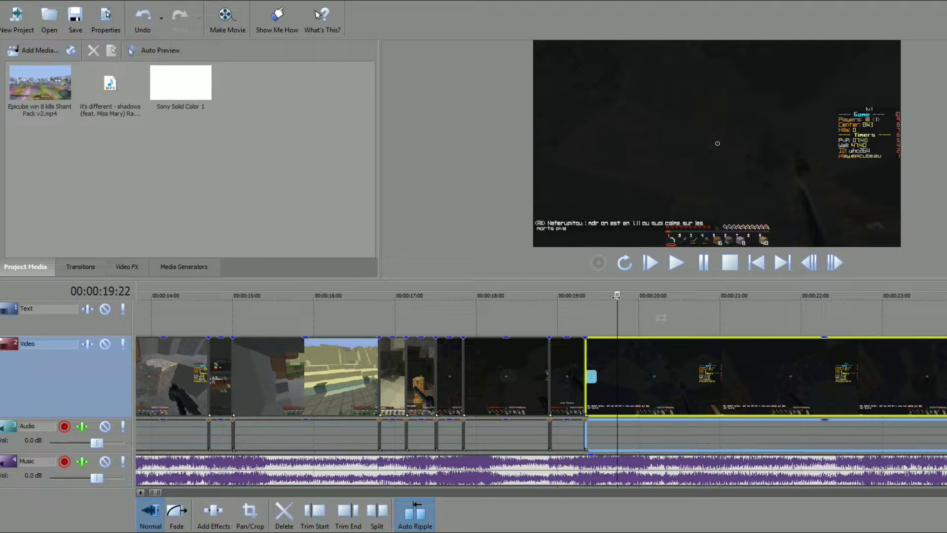
key(space)
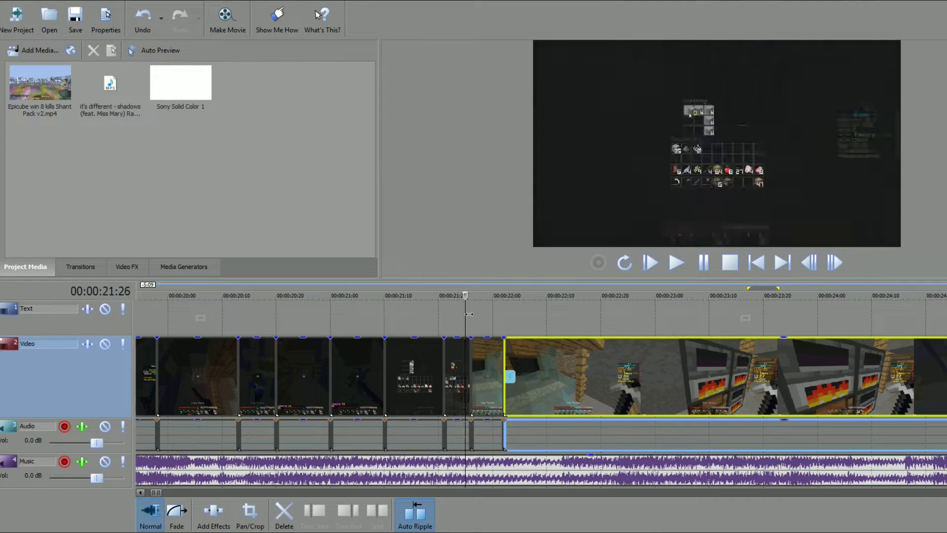
Place the playhead at the 00:00:22:02 cut and examine the music waveform that follows it
click(501, 307)
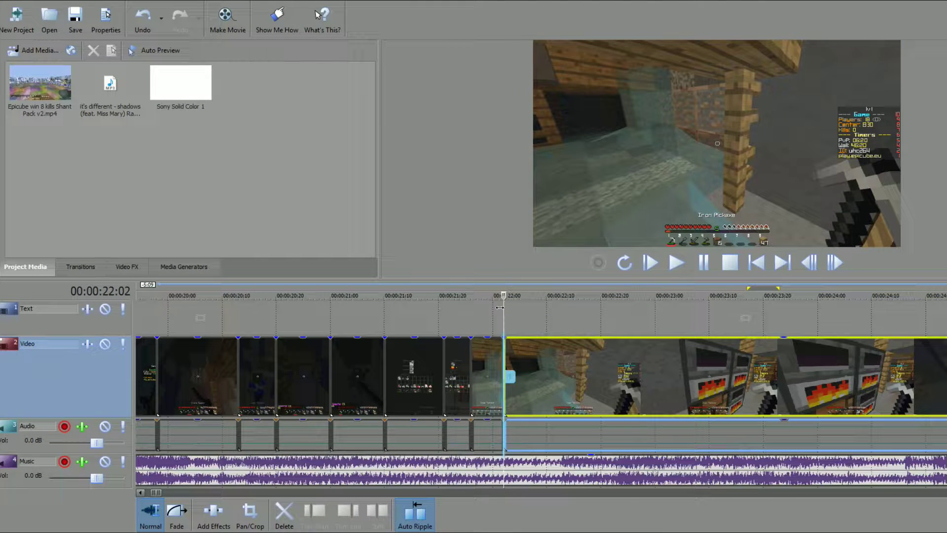
scroll(721, 450, down, 4)
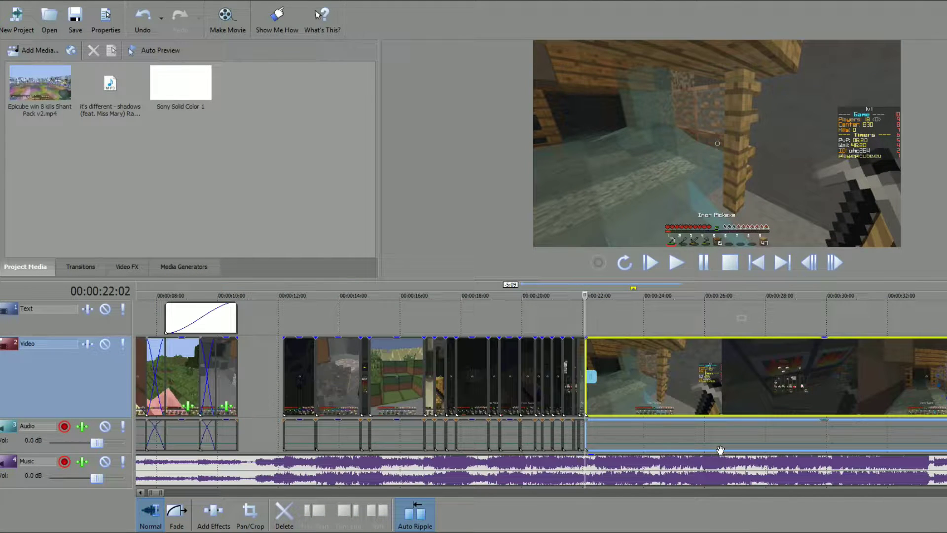
scroll(722, 466, up, 2)
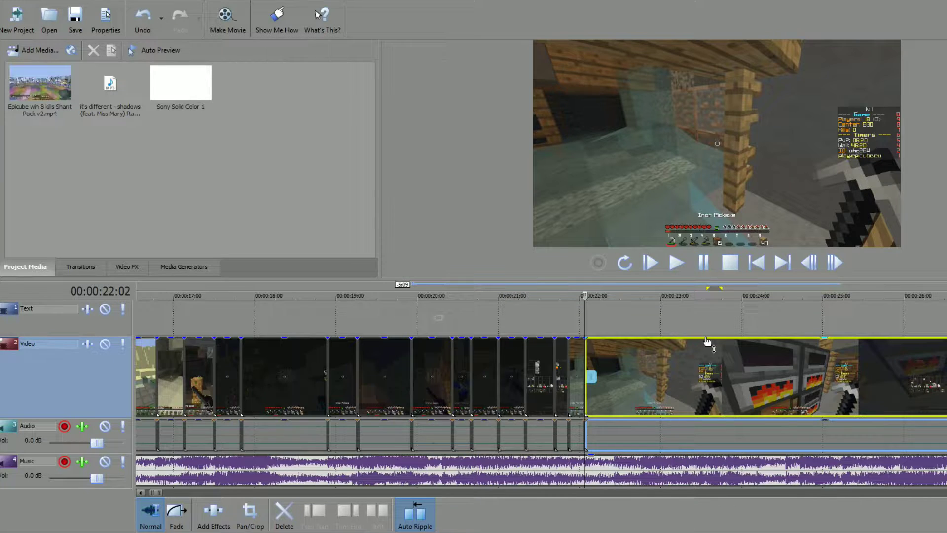
scroll(752, 413, down, 2)
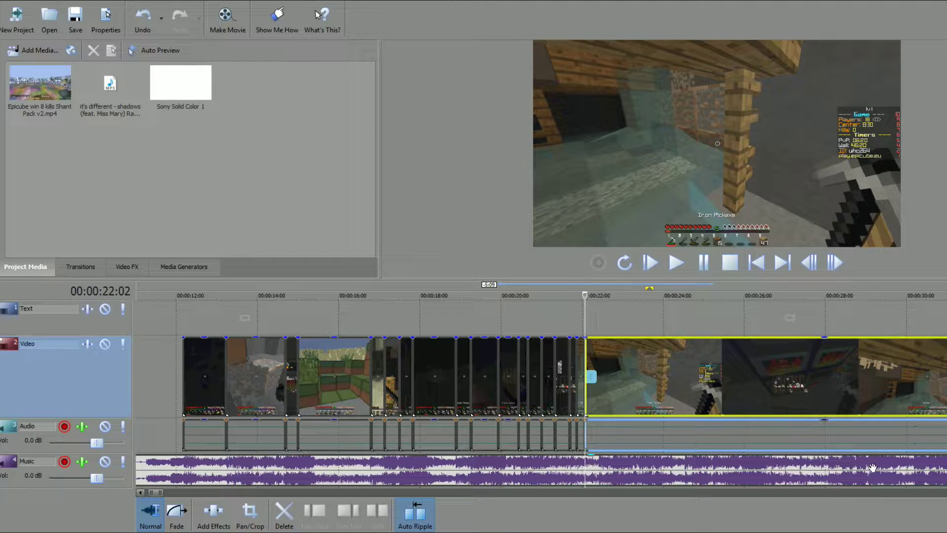
scroll(878, 472, down, 3)
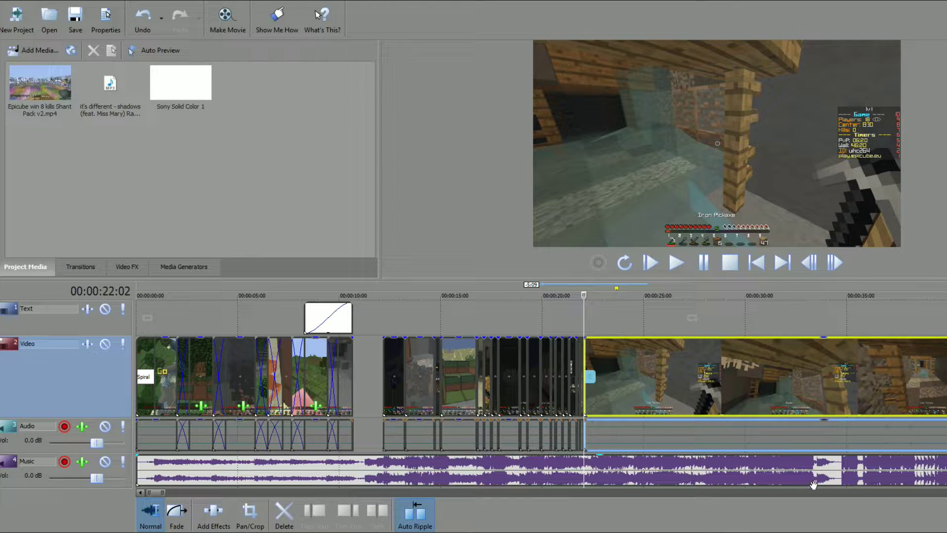
scroll(671, 334, up, 2)
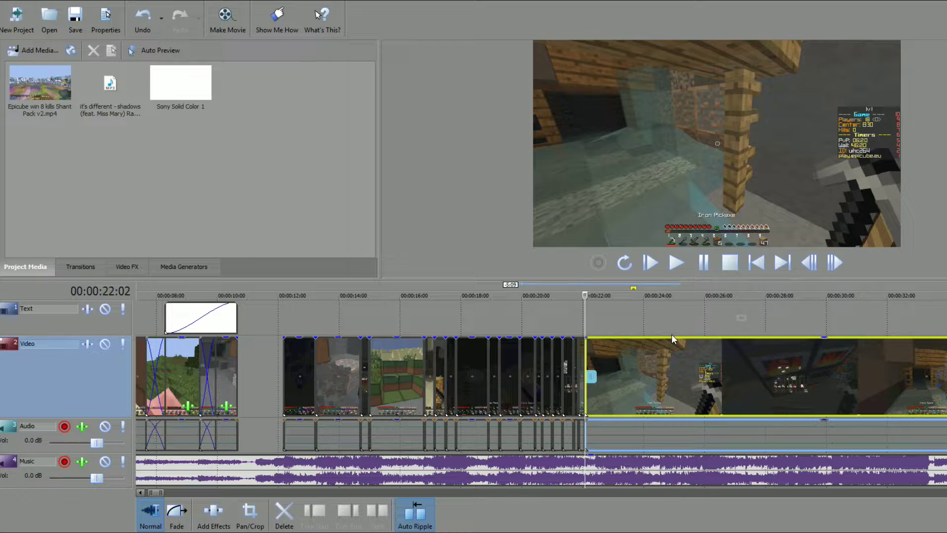
scroll(674, 332, up, 3)
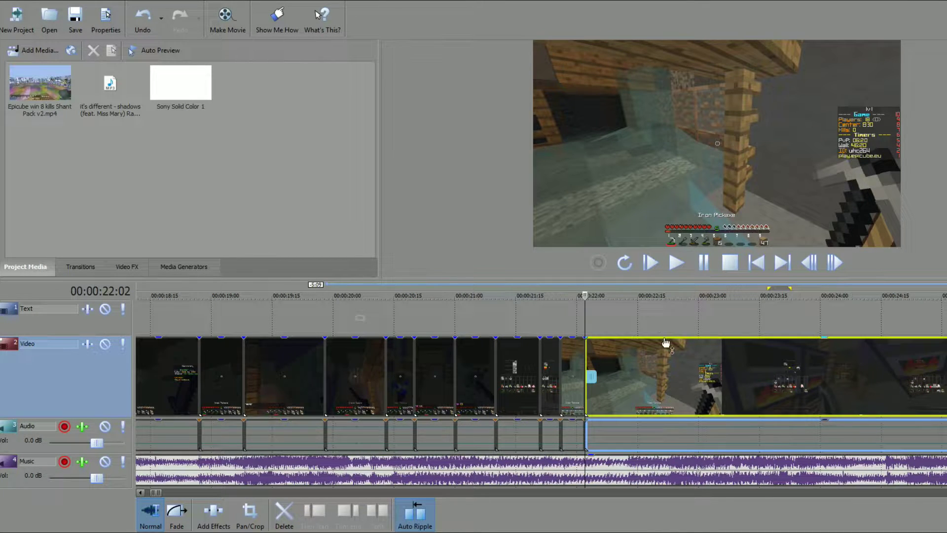
Play the video from 00:00:22:02 and cut it to the beat at 00:00:22:07 and 00:00:22:12
click(674, 265)
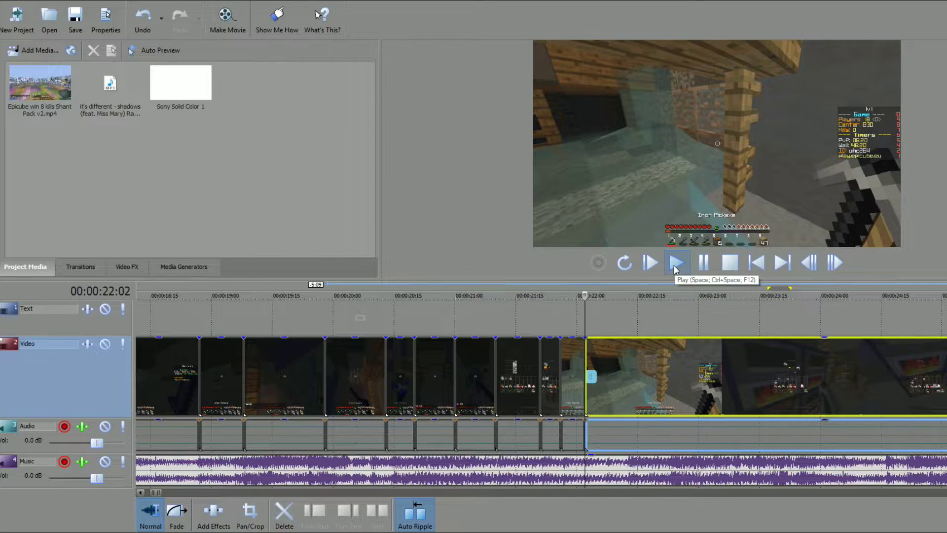
scroll(434, 358, down, 5)
scroll(434, 358, up, 1)
scroll(433, 358, up, 5)
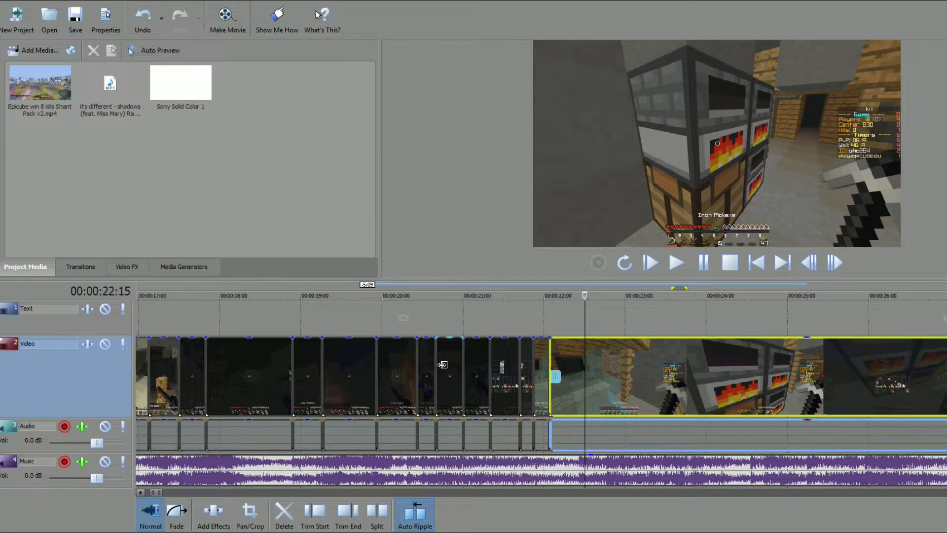
click(575, 296)
drag(576, 295, 567, 300)
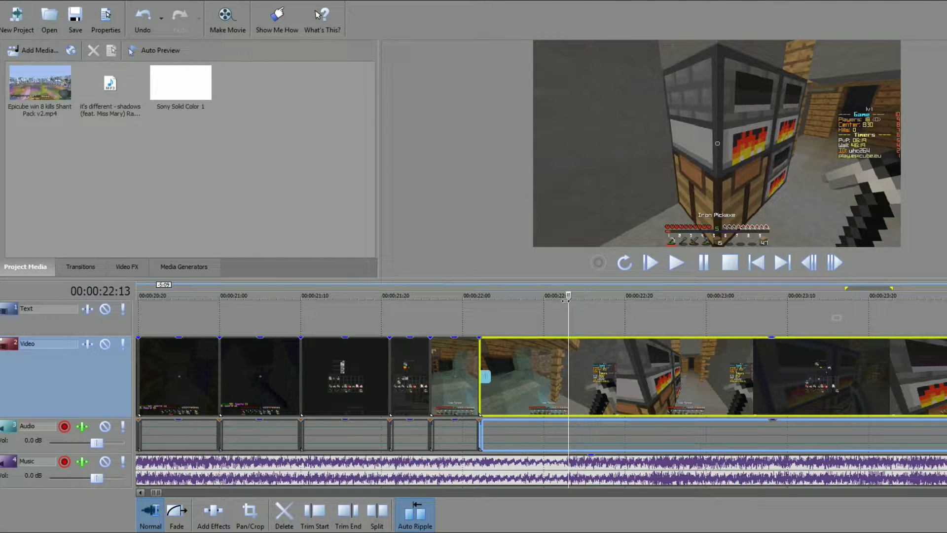
key(space)
key(space)
key(space)
key(space)
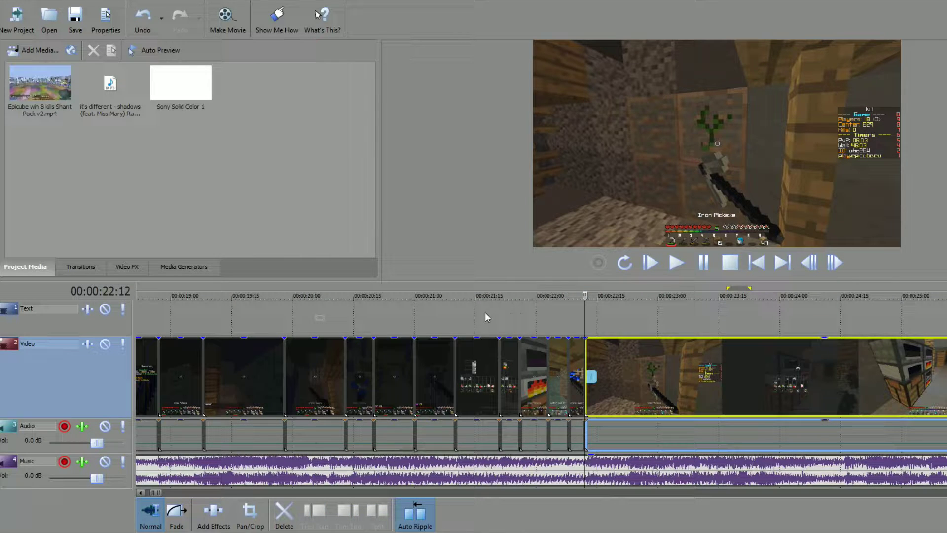
Play the sequence from 00:00:21:19 to check the newest cuts against the music
click(492, 313)
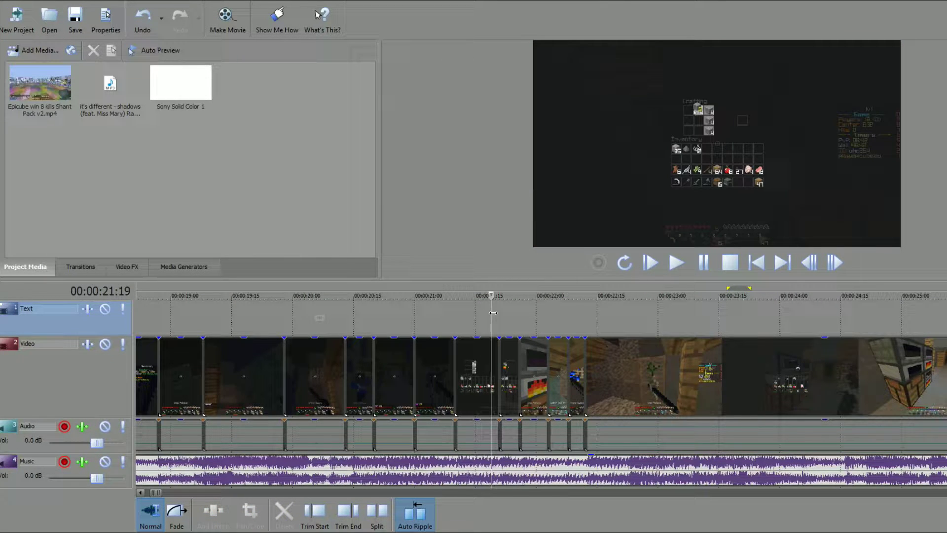
key(space)
key(space)
key(space)
scroll(631, 371, down, 3)
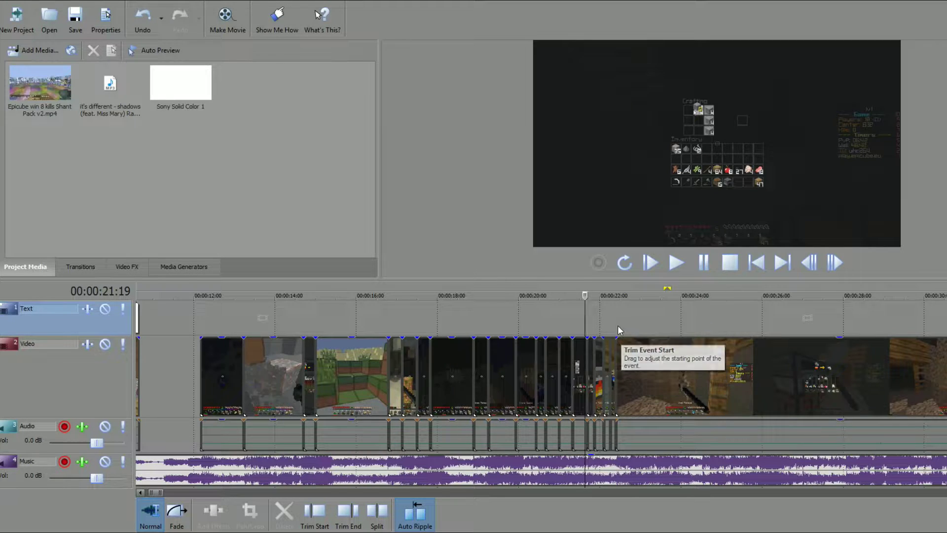
Select the long video event after the 00:00:22:12 cut and play it from that point
click(615, 302)
scroll(614, 302, up, 3)
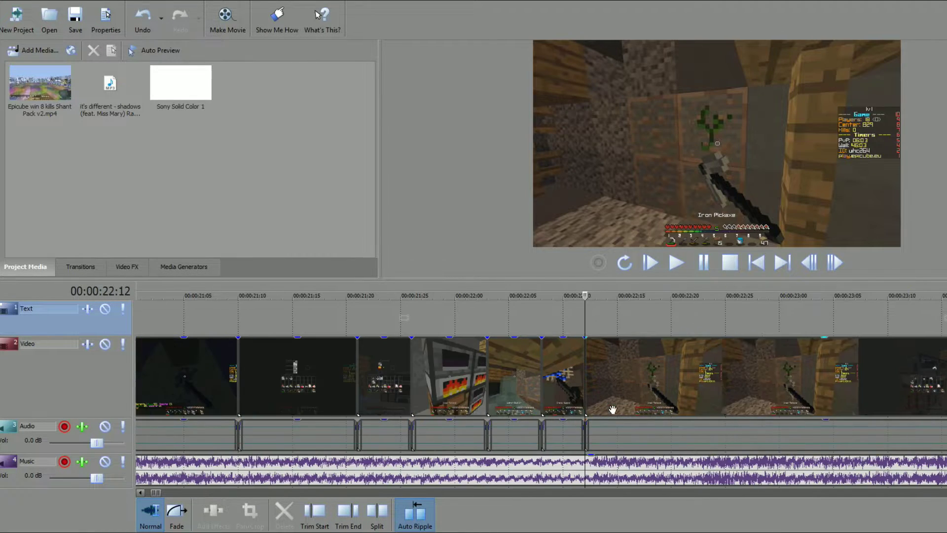
click(638, 331)
key(space)
key(space)
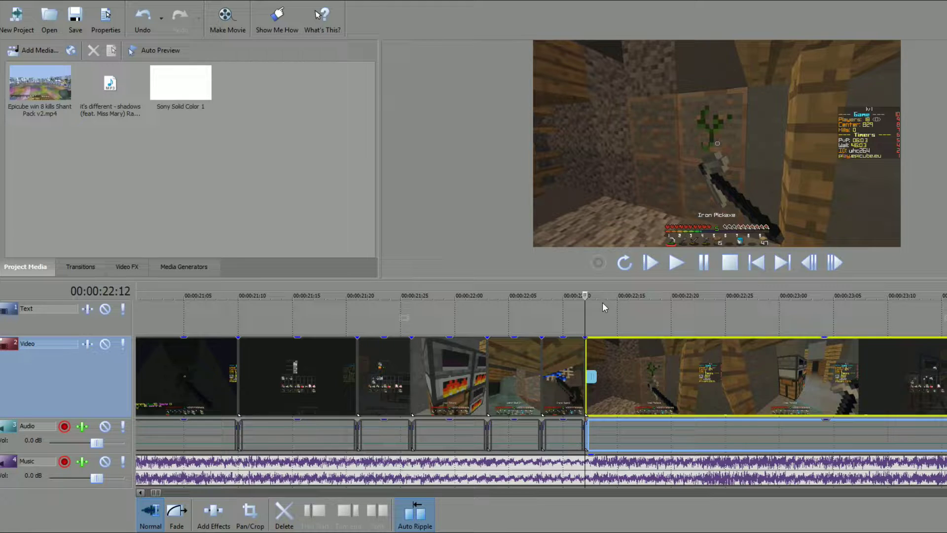
Play the long video event from 00:00:22:17 to check the beat and split it at 00:00:22:17
drag(590, 290, 639, 295)
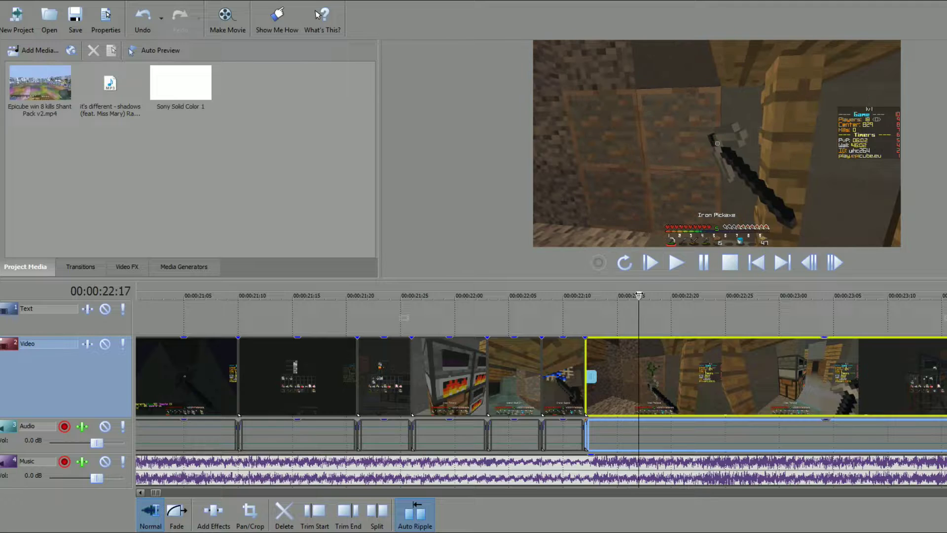
key(space)
key(space)
key(space)
click(377, 515)
Play the remaining long event to the following beat and split it at 00:00:22:23
key(space)
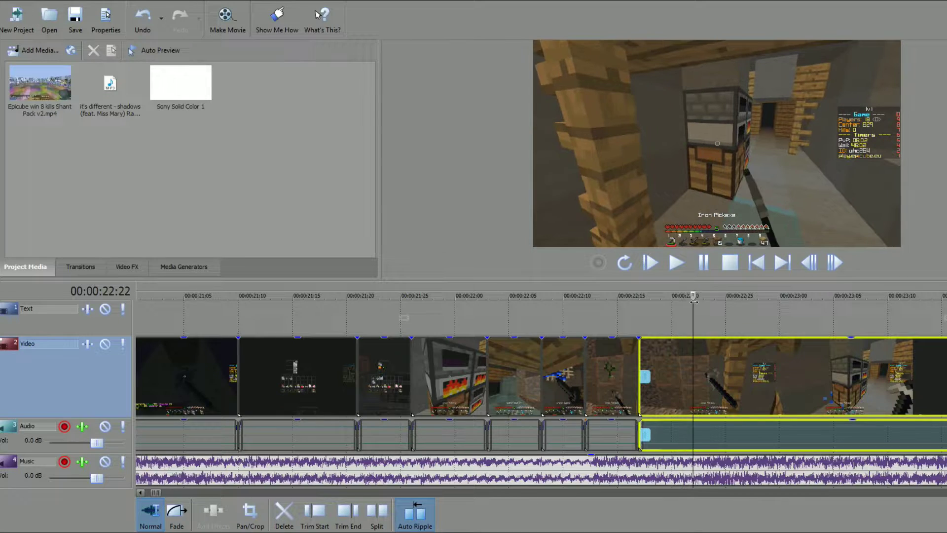
key(space)
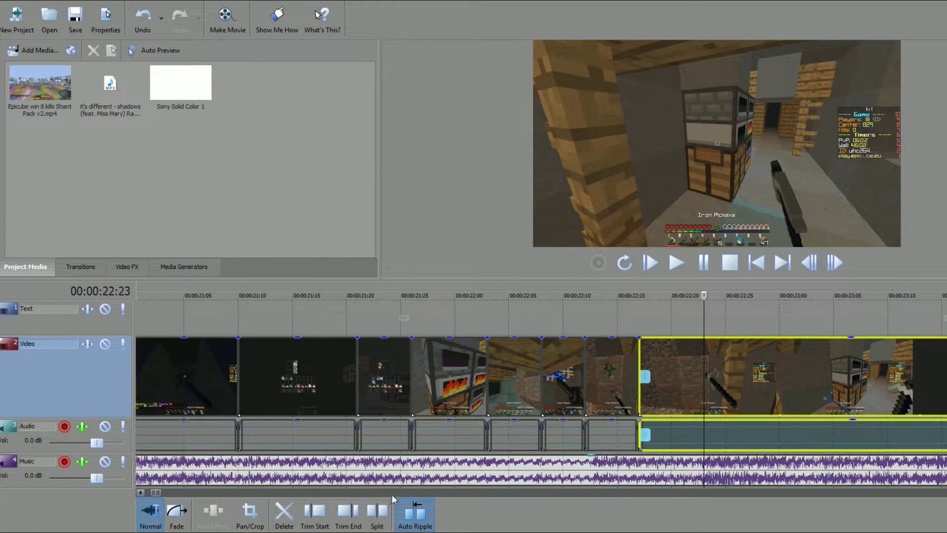
click(377, 516)
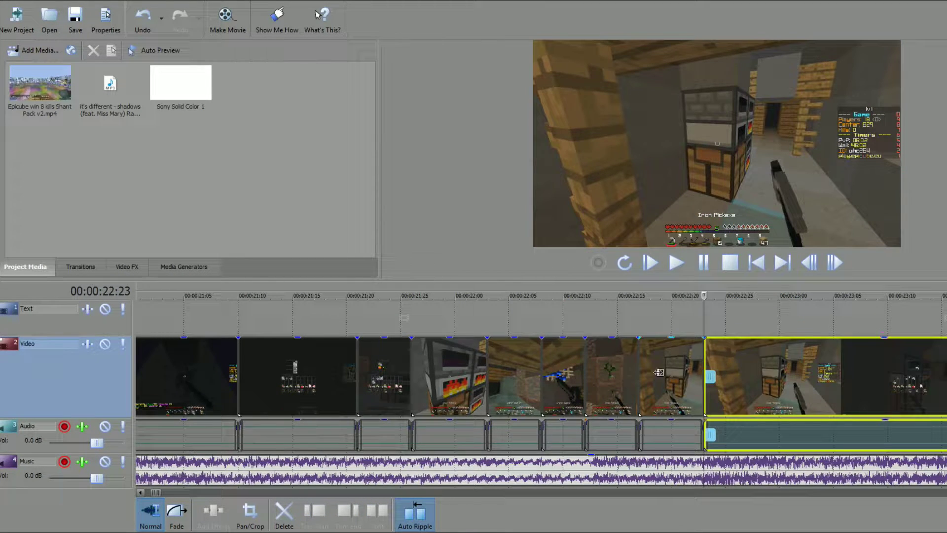
Open Pan/Crop for the short event between 00:00:22:12 and 00:00:22:17 and shift its first frame to a Y center of 315
click(606, 380)
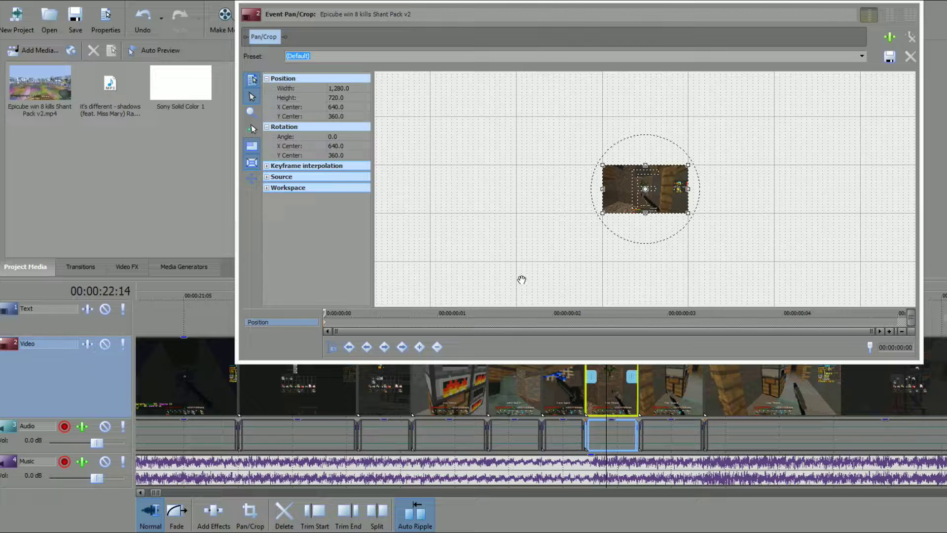
scroll(661, 194, up, 5)
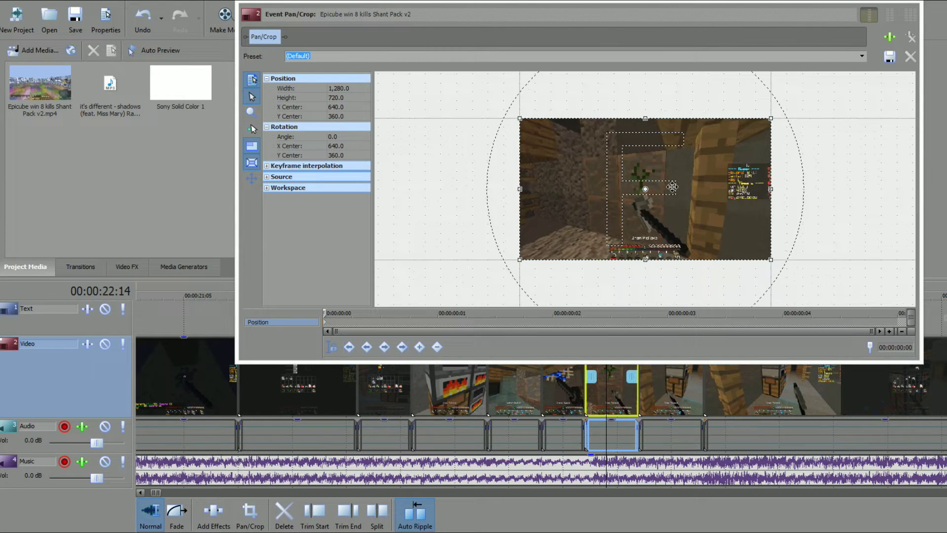
drag(705, 178, 705, 180)
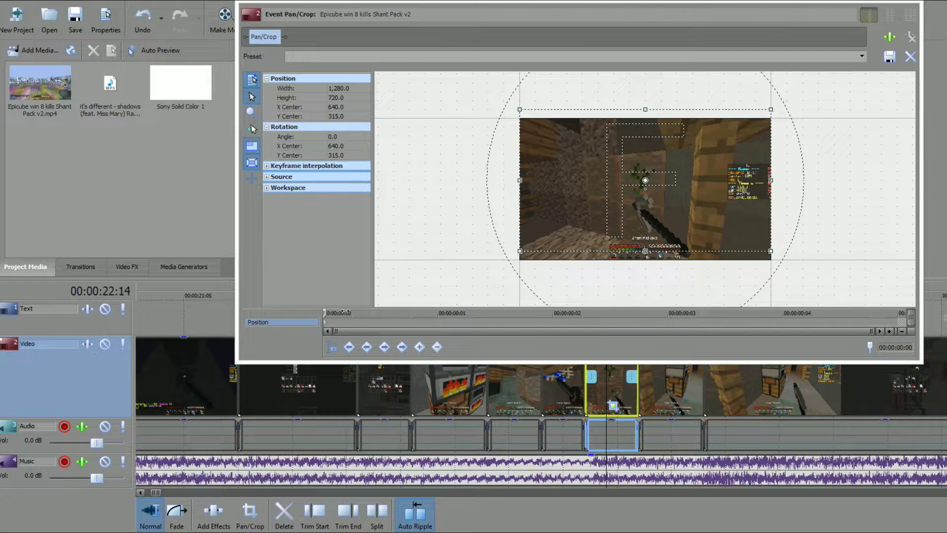
Add position keyframes at frames 1 and 2 of the short event, with a Y center of 315 at frame 2
click(435, 312)
mouse_move(594, 211)
mouse_down()
mouse_move(580, 198)
mouse_move(578, 211)
mouse_up()
click(553, 312)
drag(592, 206, 593, 188)
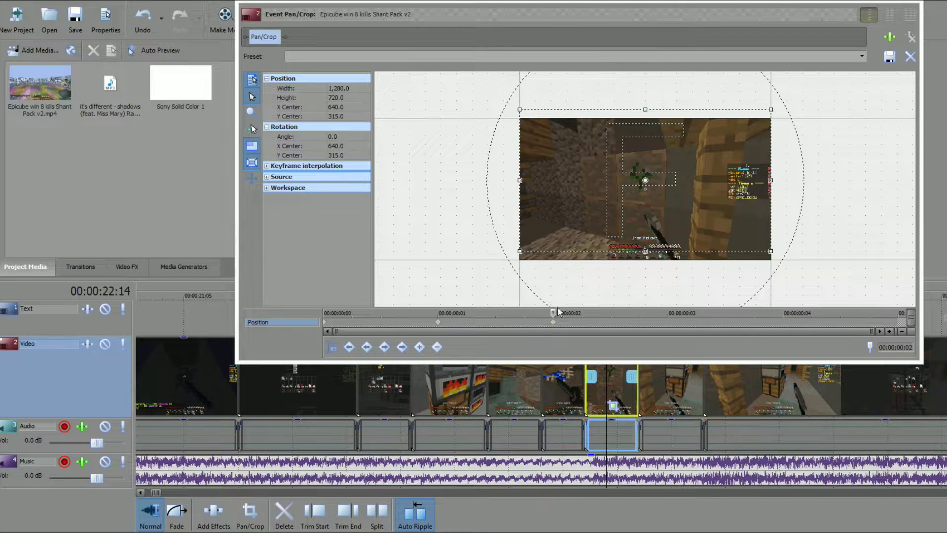
Continue the shake with keyframes at frames 3, 4 and 5, using Y centers of 405, 315 and 405, and close Pan/Crop
drag(554, 314, 620, 303)
drag(592, 183, 596, 204)
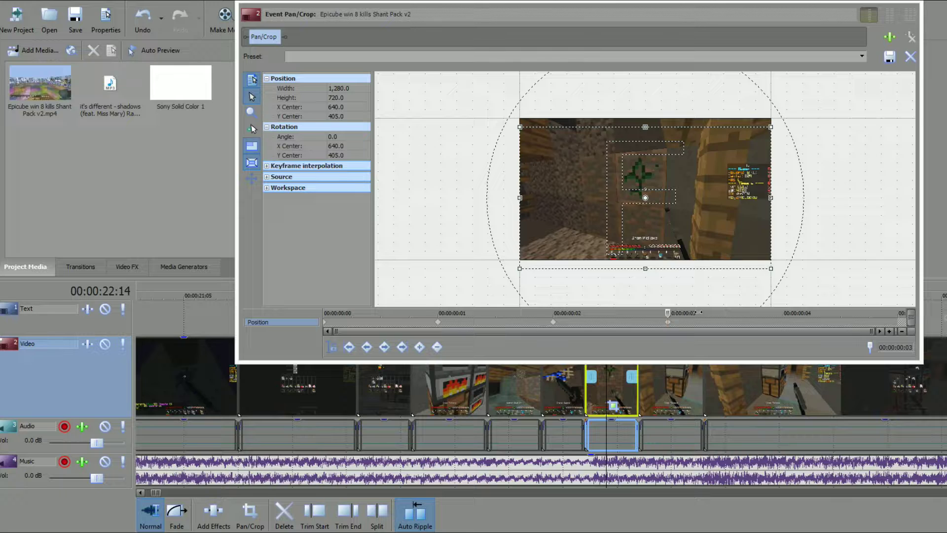
drag(698, 312, 768, 305)
drag(579, 223, 581, 208)
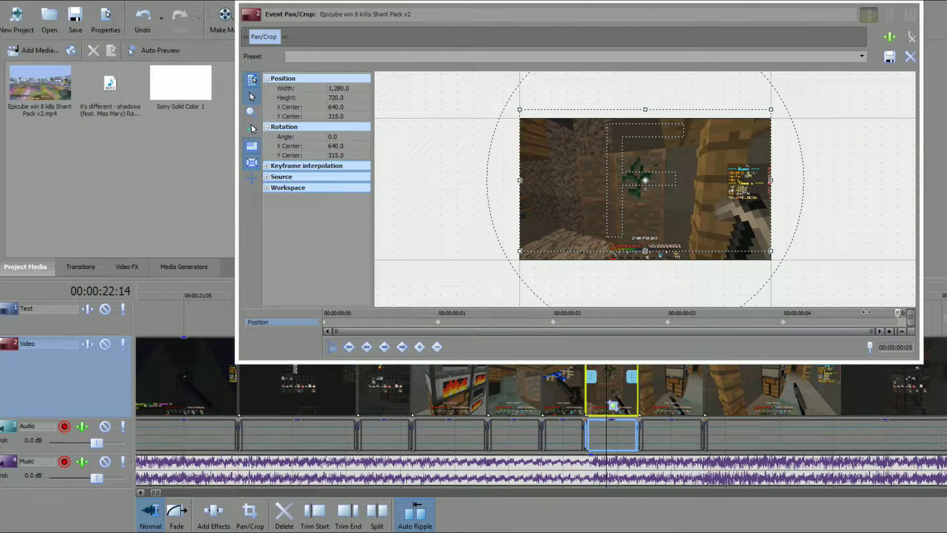
key(ctrl+z)
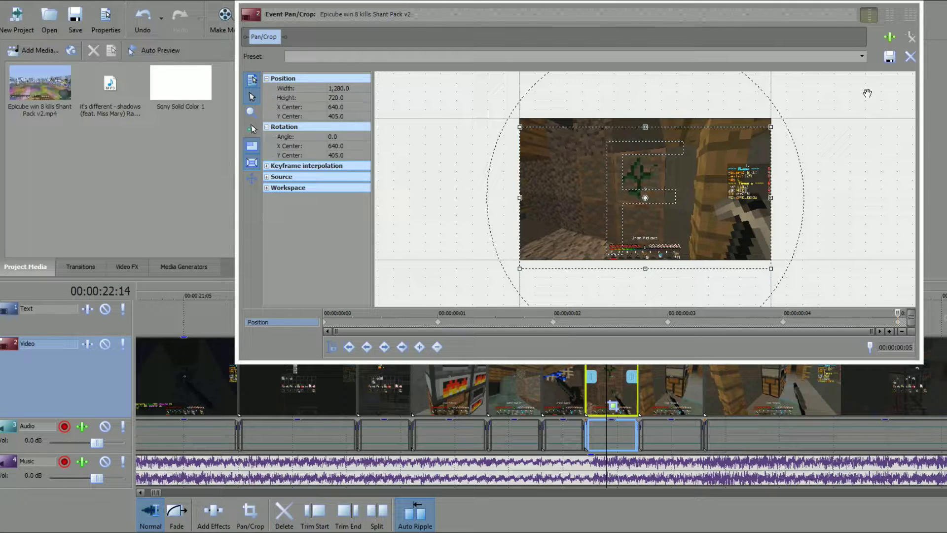
click(918, 6)
Play the sequence from 00:00:22:09 and from 00:00:22:06 to check the shake on the short event
drag(610, 297, 551, 299)
key(space)
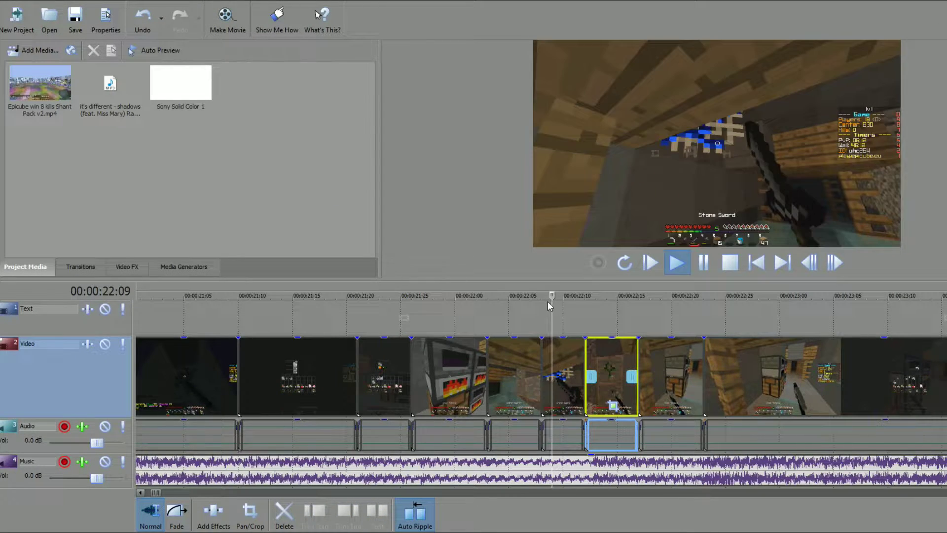
key(space)
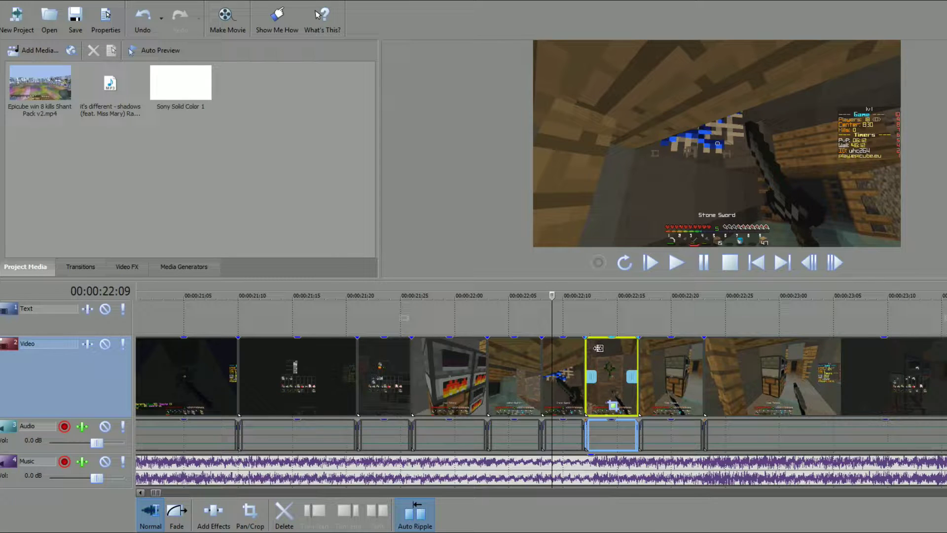
click(516, 317)
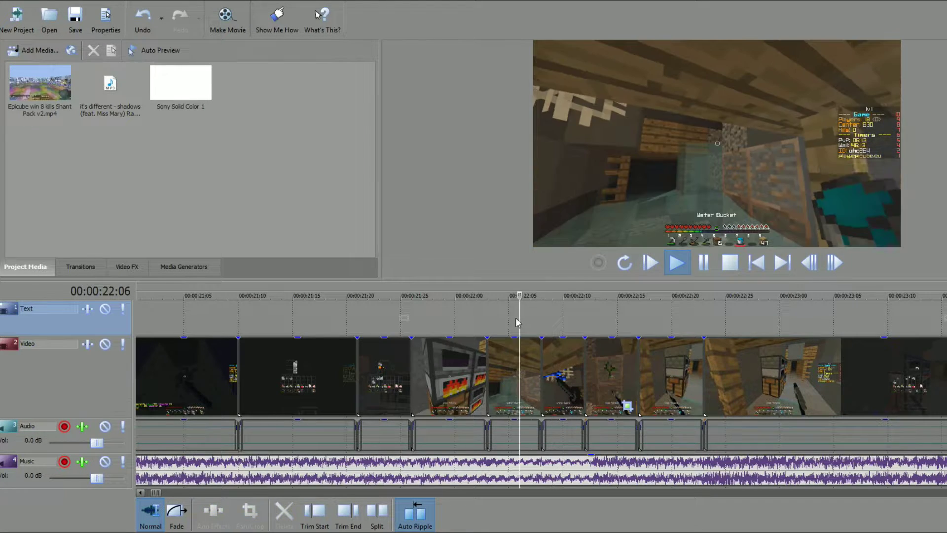
key(space)
key(space)
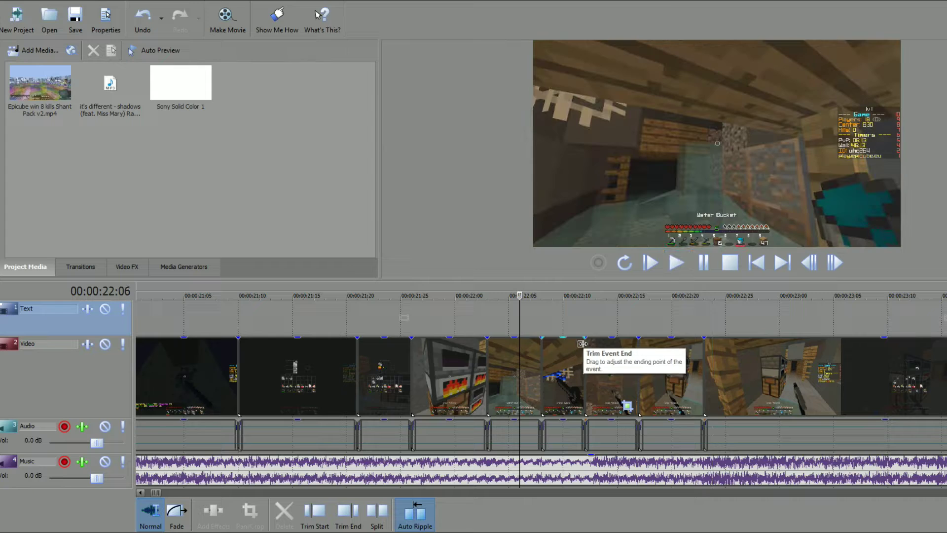
Add Sony Gaussian Blur to the shaking event, with horizontal and vertical ranges of 0.0230
click(606, 377)
click(214, 513)
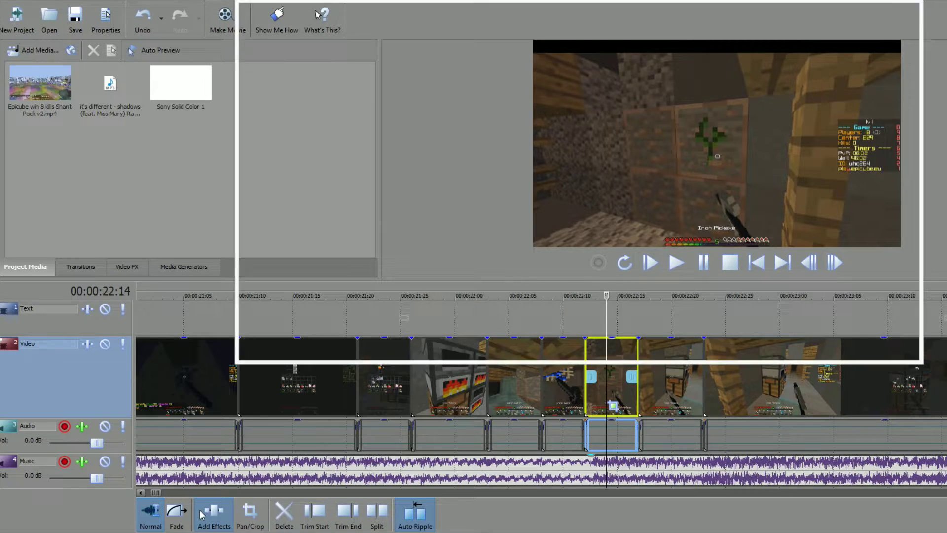
click(414, 191)
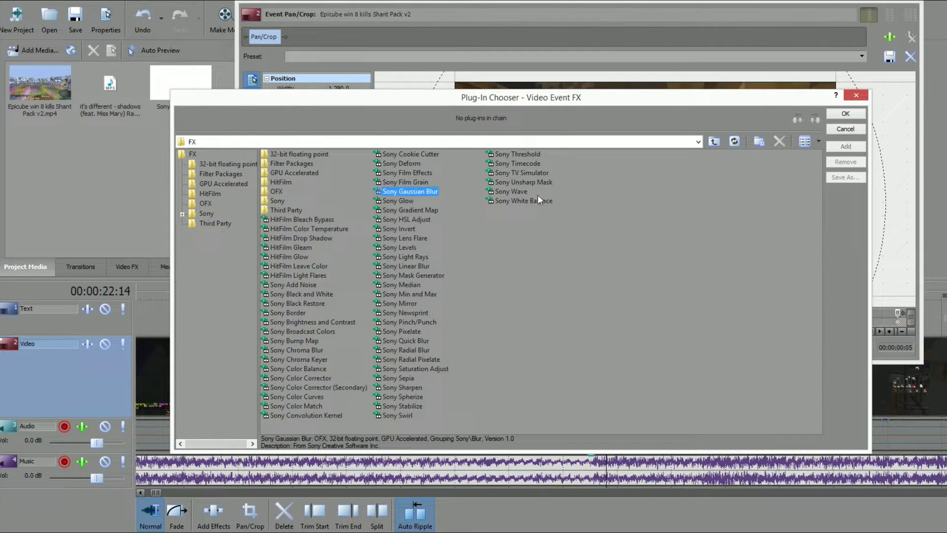
click(845, 114)
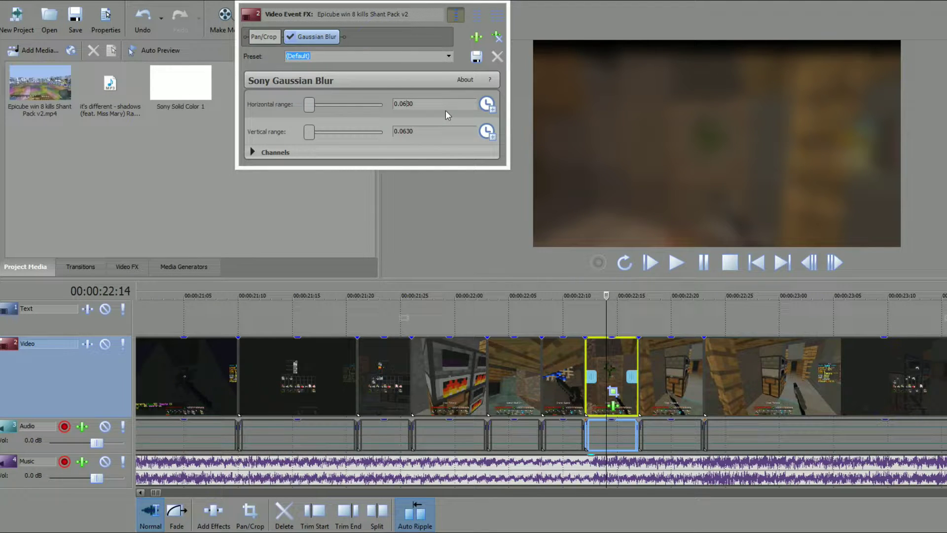
Play the sequence from 00:00:22:09 to check the blurred shake against the music
click(676, 262)
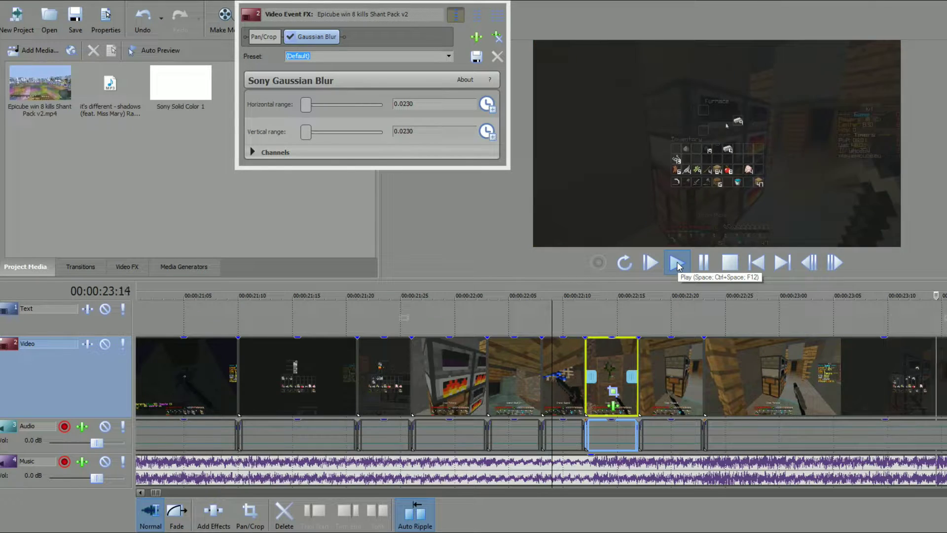
key(space)
scroll(689, 311, down, 5)
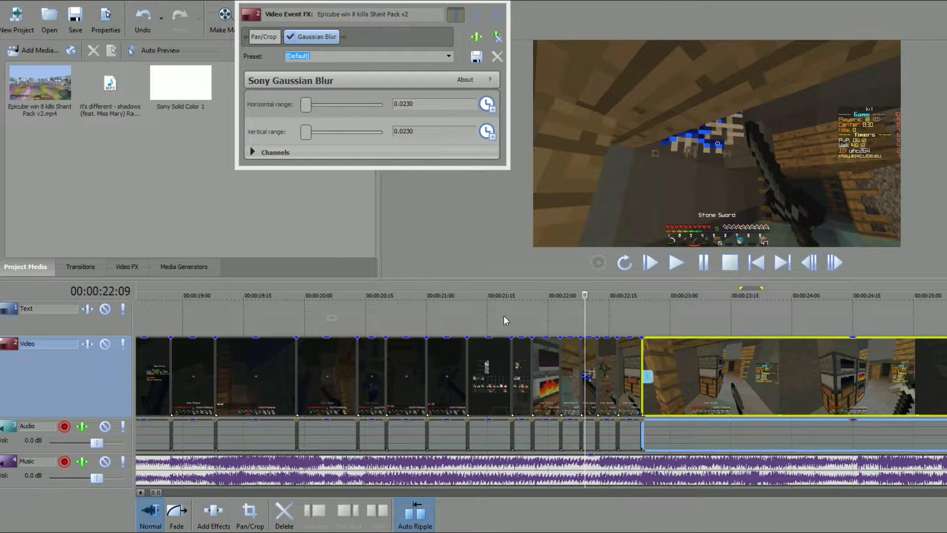
Play the sequence from 00:00:12:00 to check the quick cuts against the music
click(675, 263)
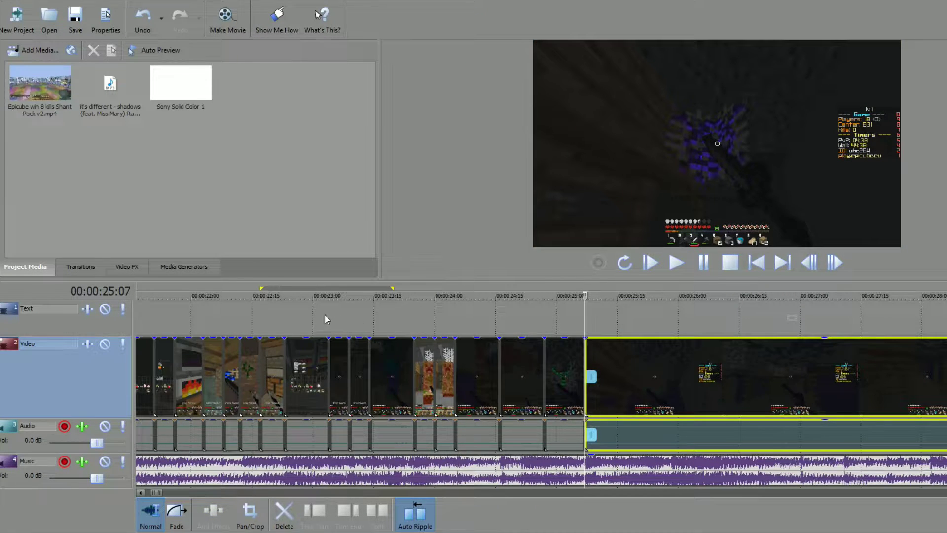
scroll(325, 320, down, 3)
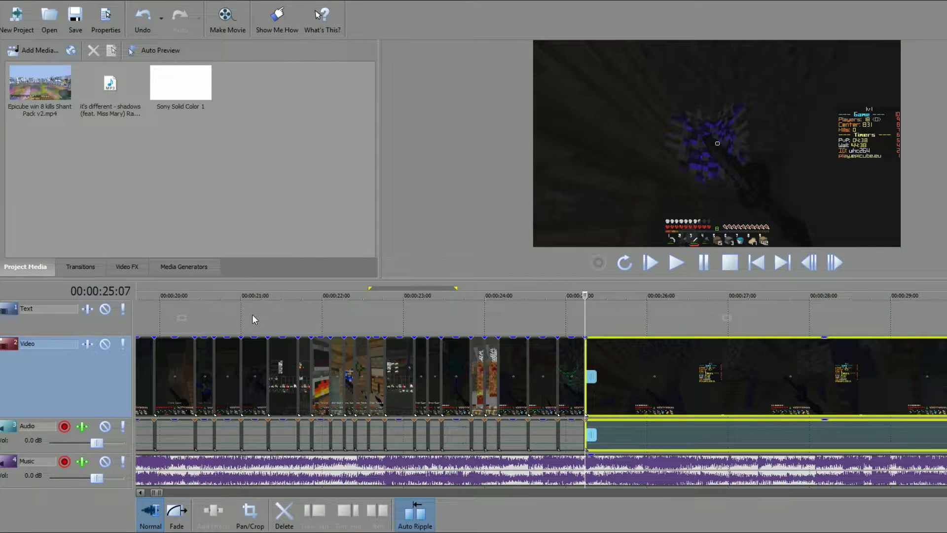
click(253, 316)
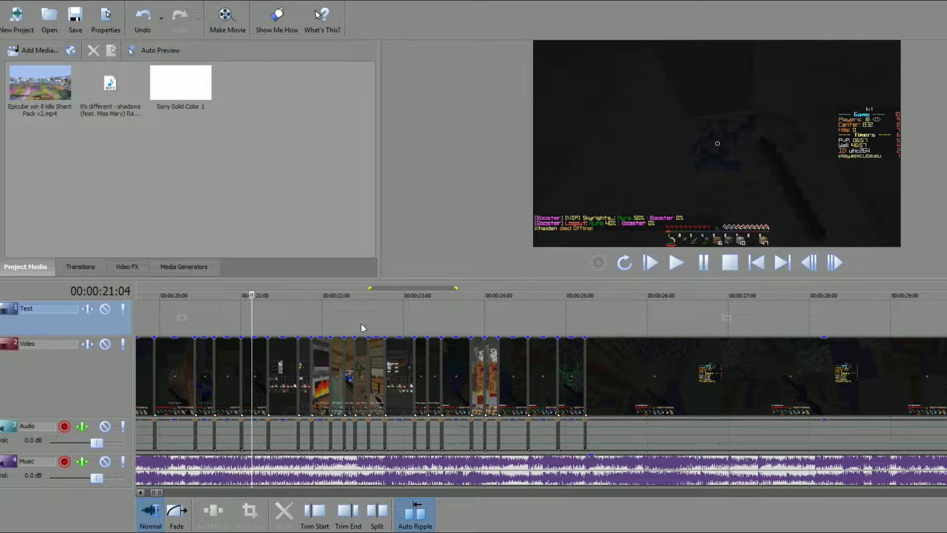
scroll(348, 324, down, 2)
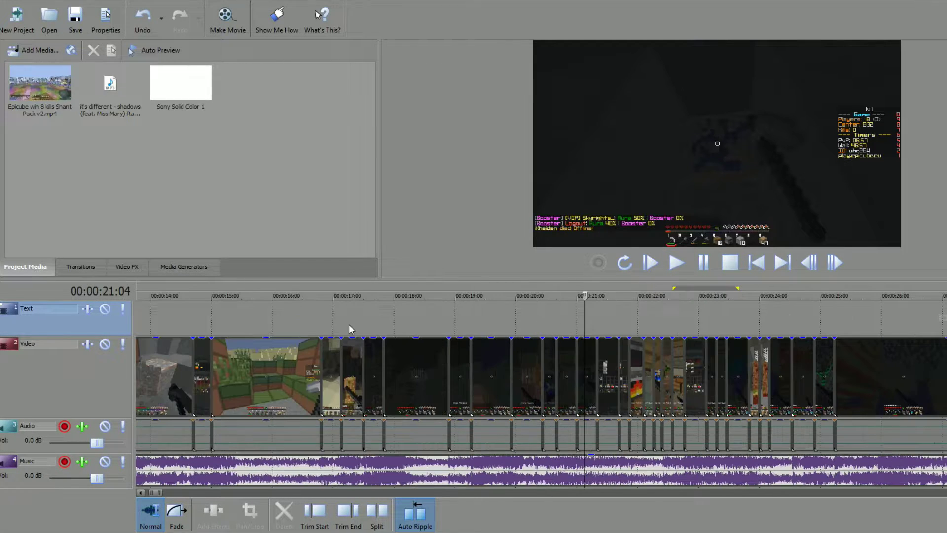
scroll(339, 309, down, 2)
click(214, 306)
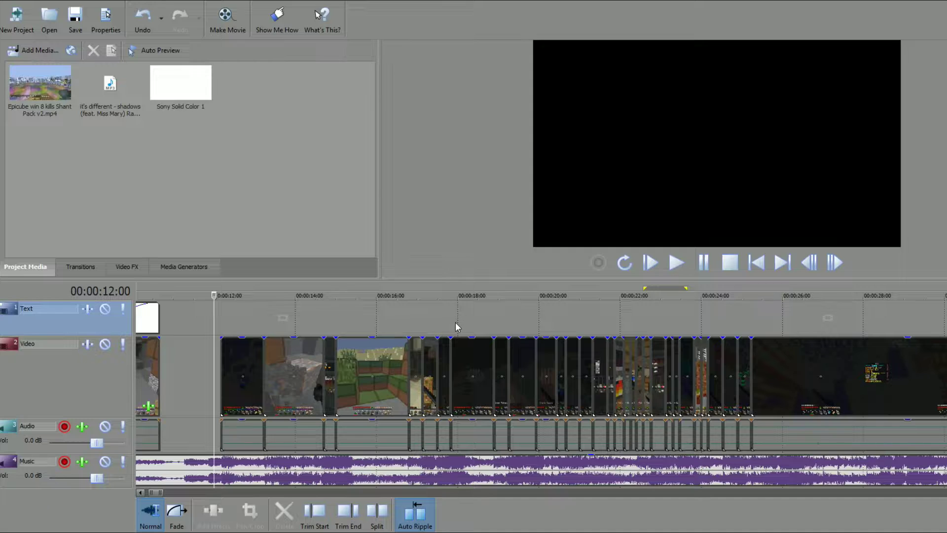
key(space)
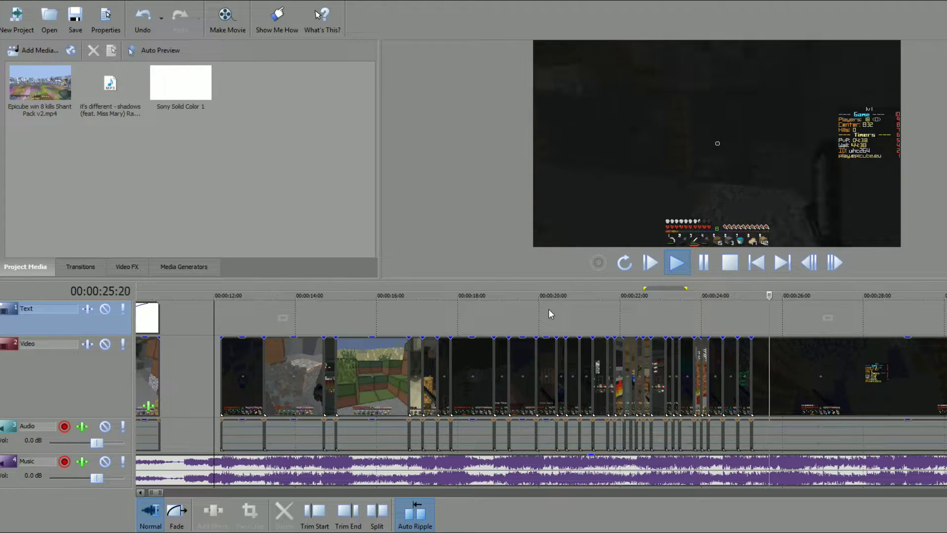
click(702, 266)
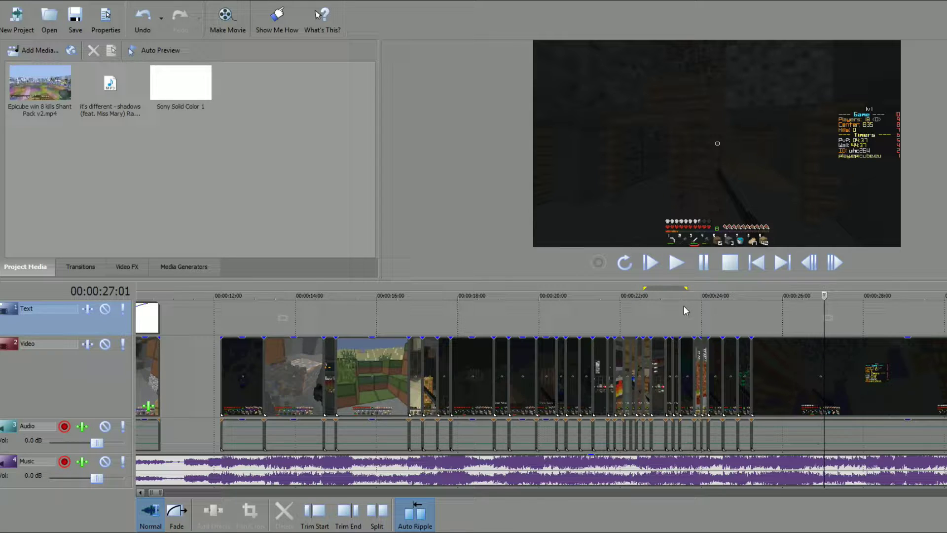
Go to the short event at 00:00:25:07 and step through its blurred shake frame by frame in both directions
scroll(558, 306, up, 4)
click(559, 312)
drag(559, 295, 572, 295)
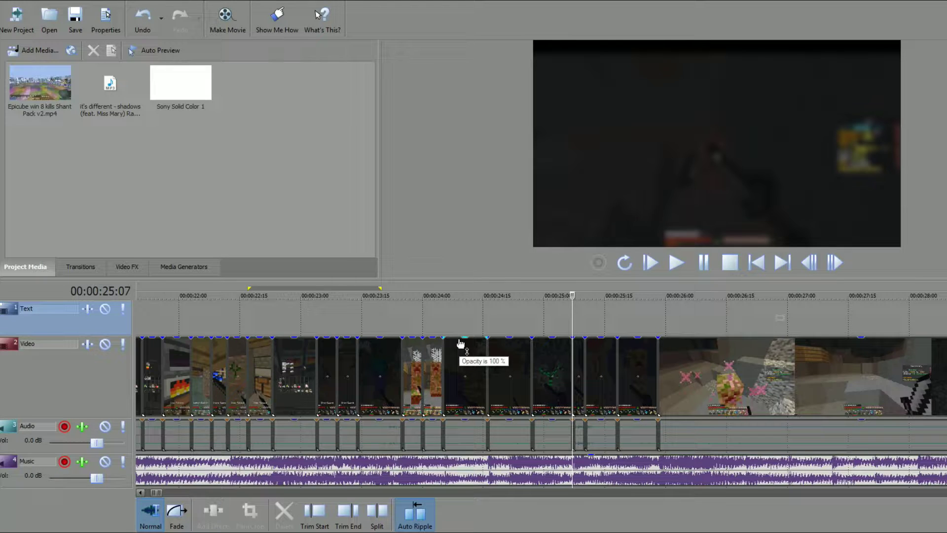
scroll(563, 324, up, 3)
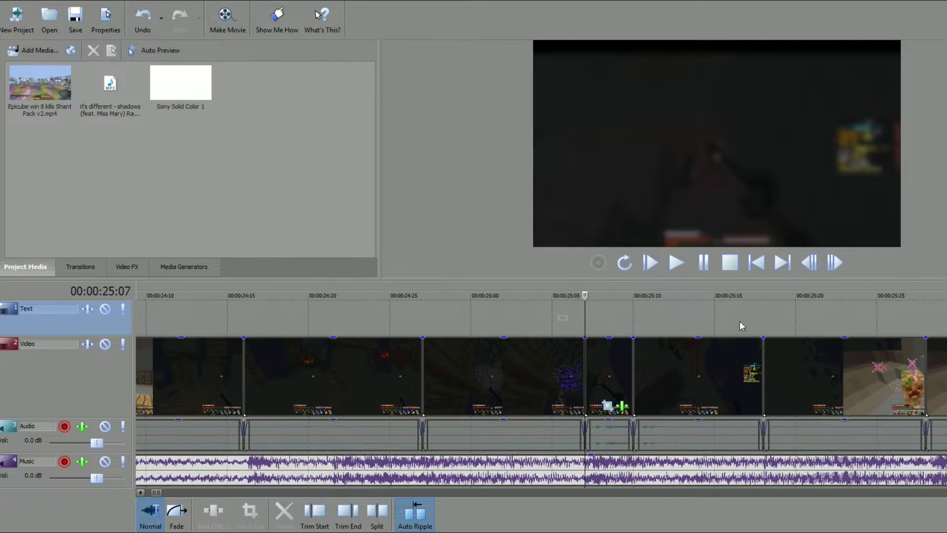
click(836, 266)
click(836, 266)
click(837, 267)
click(805, 269)
click(804, 269)
click(803, 268)
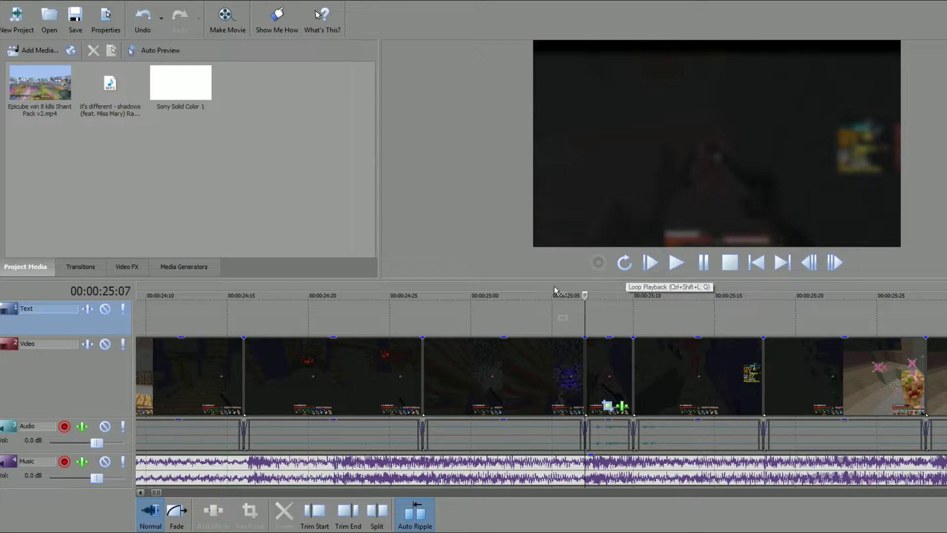
Play the blurred shake from just before 00:00:25:07 to check its timing with the music
click(551, 311)
key(space)
key(space)
Play the rapid cuts from 00:00:28:05 through the closing Zoom transition and into the gap
scroll(553, 311, down, 4)
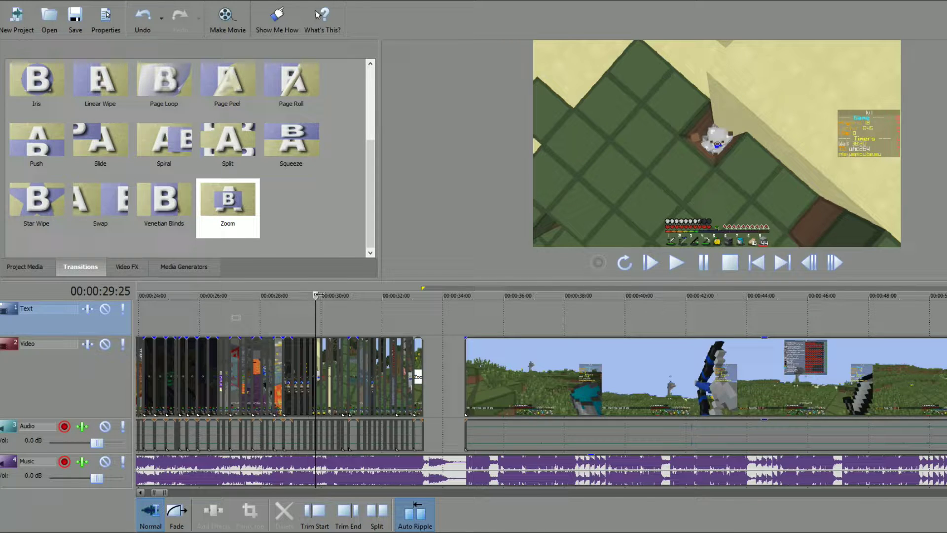
scroll(421, 320, up, 3)
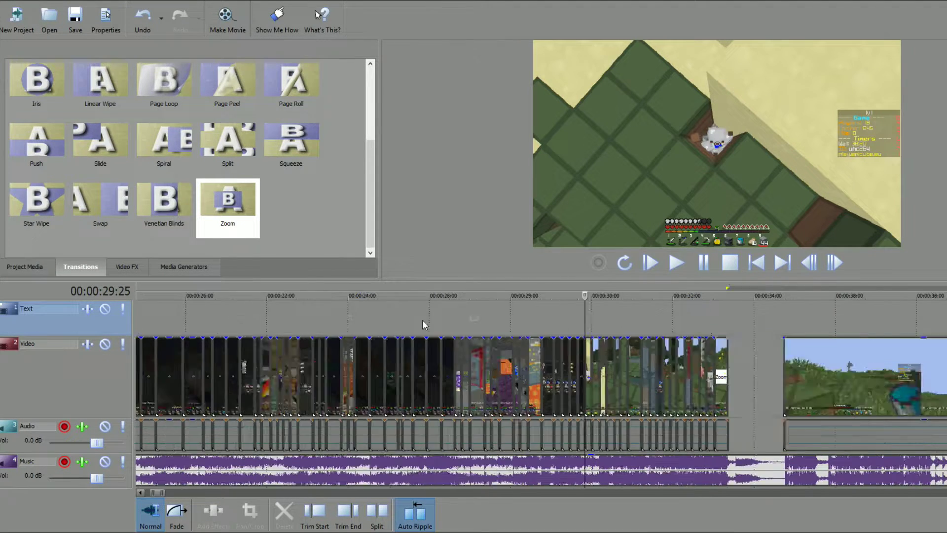
drag(621, 297, 592, 303)
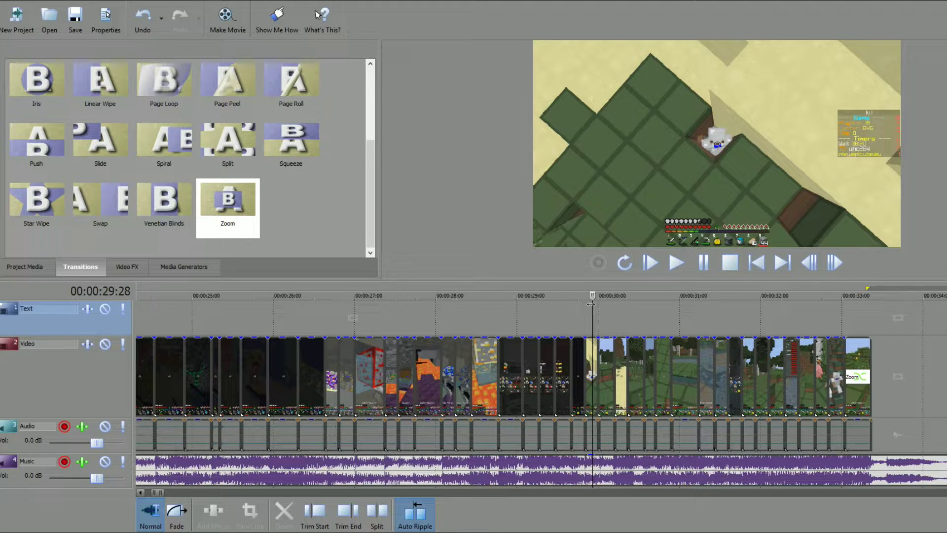
drag(591, 303, 598, 302)
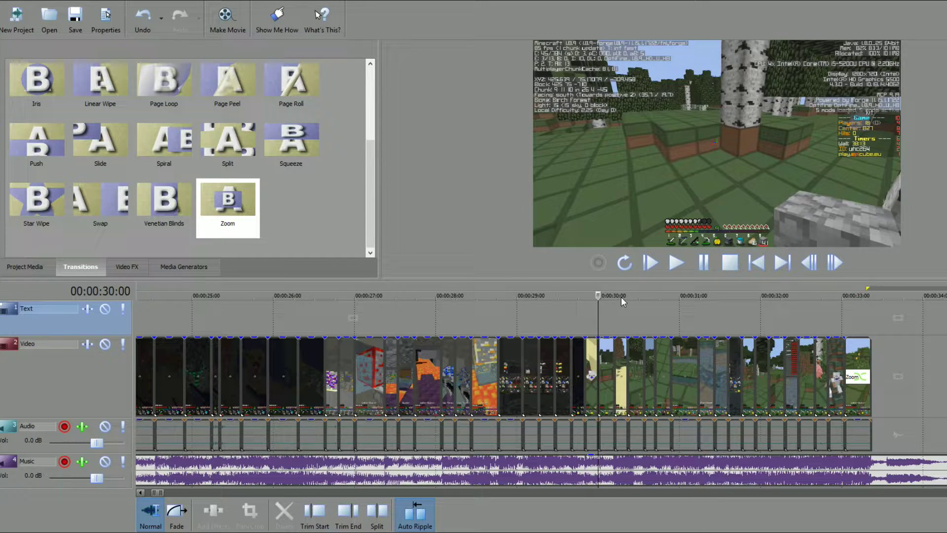
key(ctrl+Left)
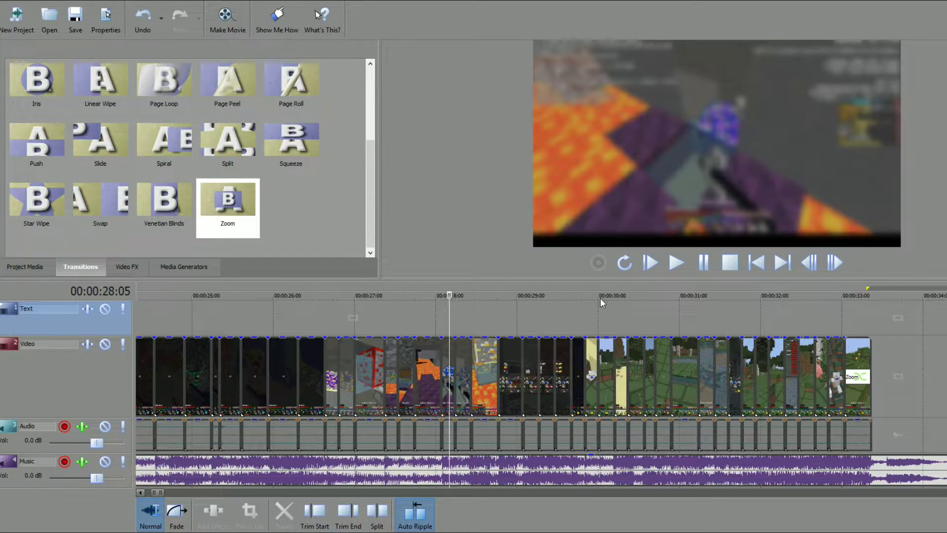
click(677, 266)
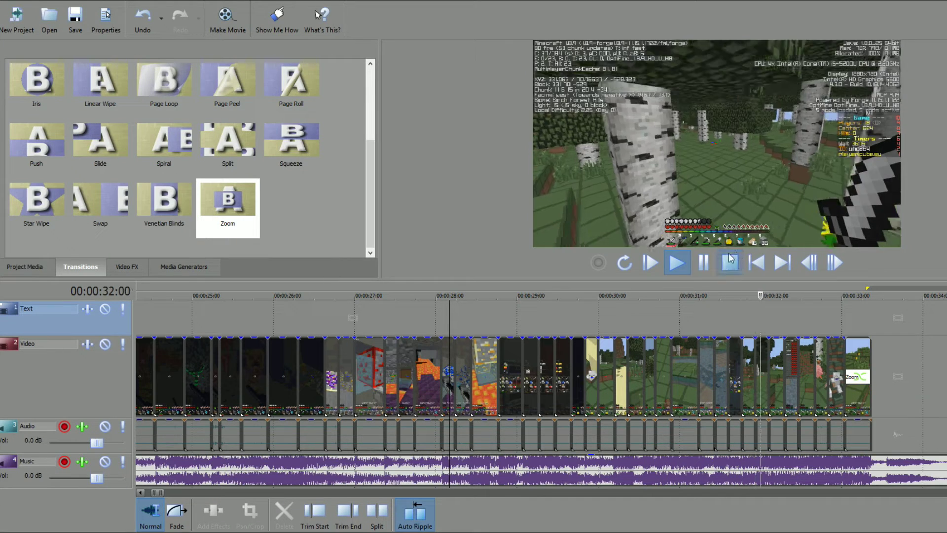
click(705, 264)
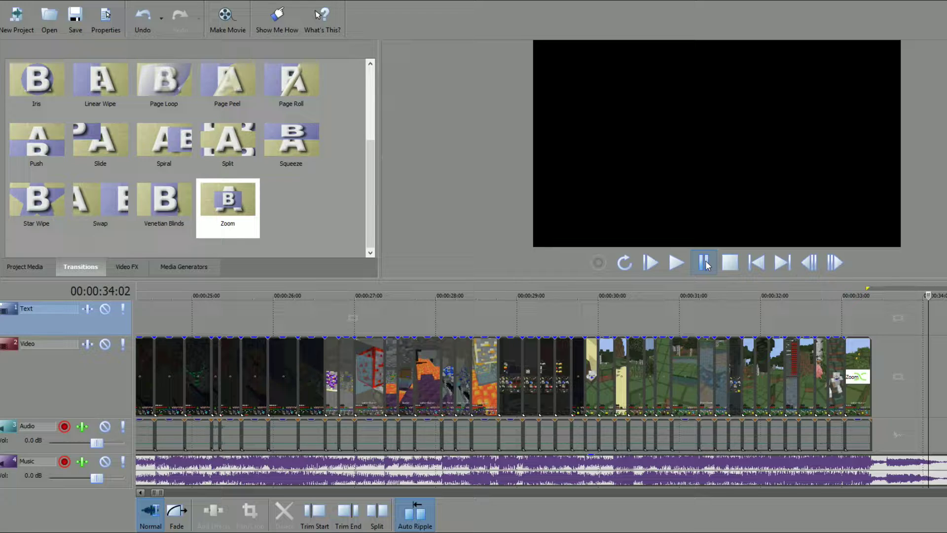
Scrub the short events between 00:00:30:00 and 00:00:30:11 and play the remaining cuts up to the gap
drag(461, 295, 599, 274)
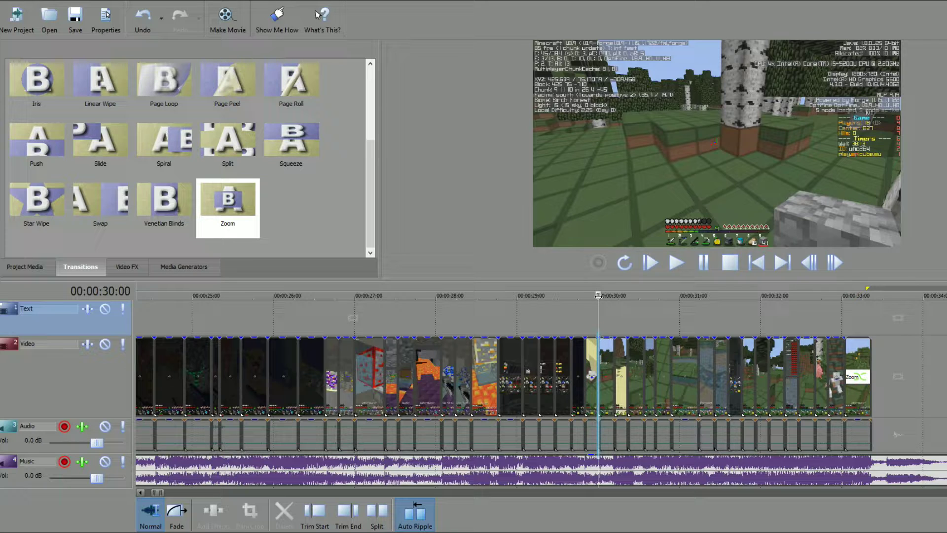
drag(598, 295, 624, 313)
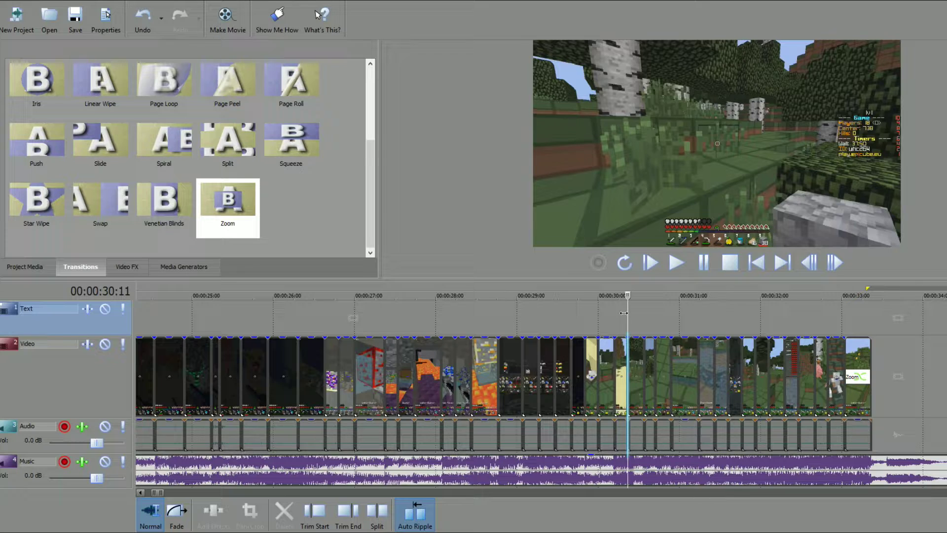
click(624, 313)
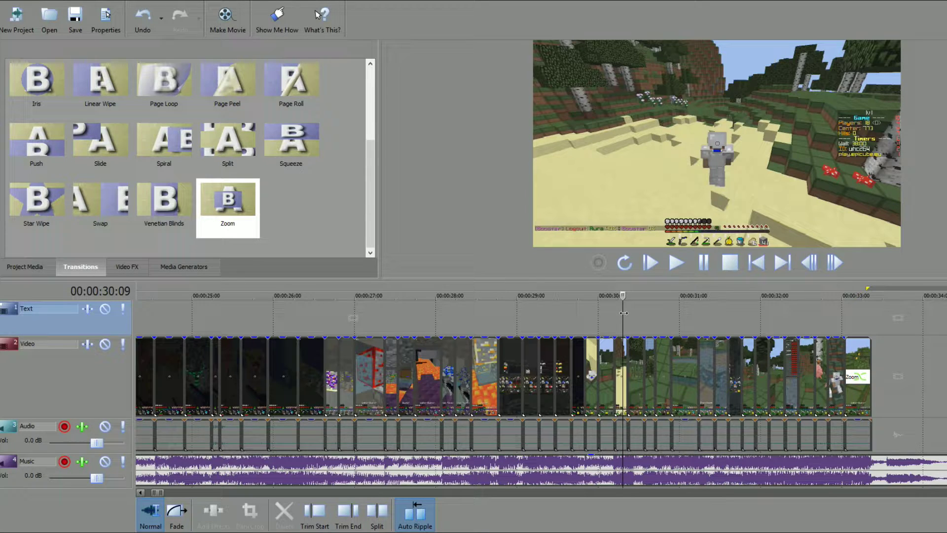
drag(624, 313, 616, 313)
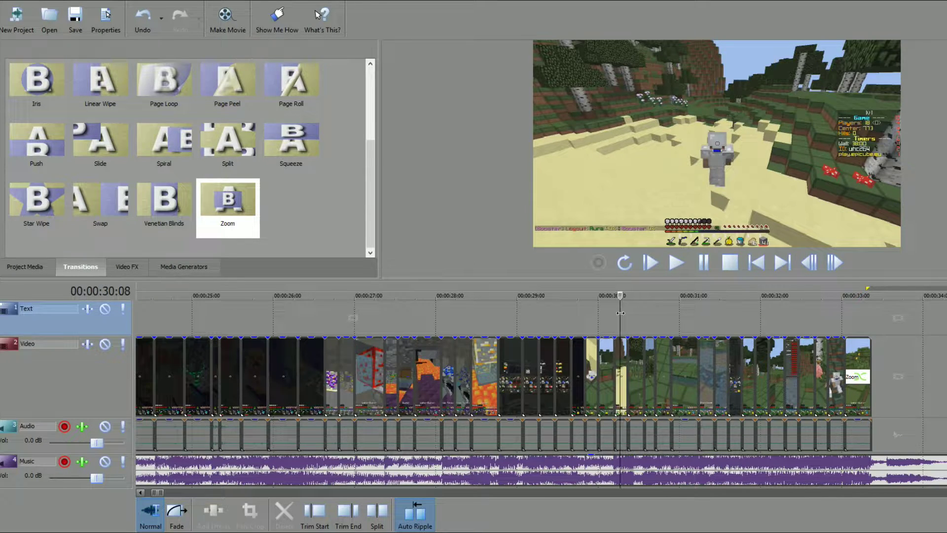
click(704, 263)
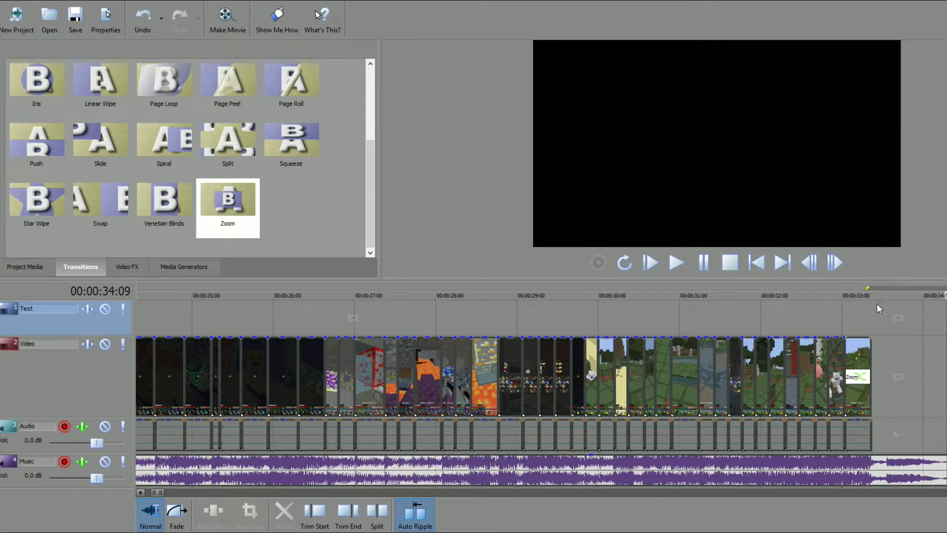
Play from 00:00:34:09 across the start of the long clip after the gap
scroll(879, 309, up, 2)
drag(666, 340, 670, 339)
key(space)
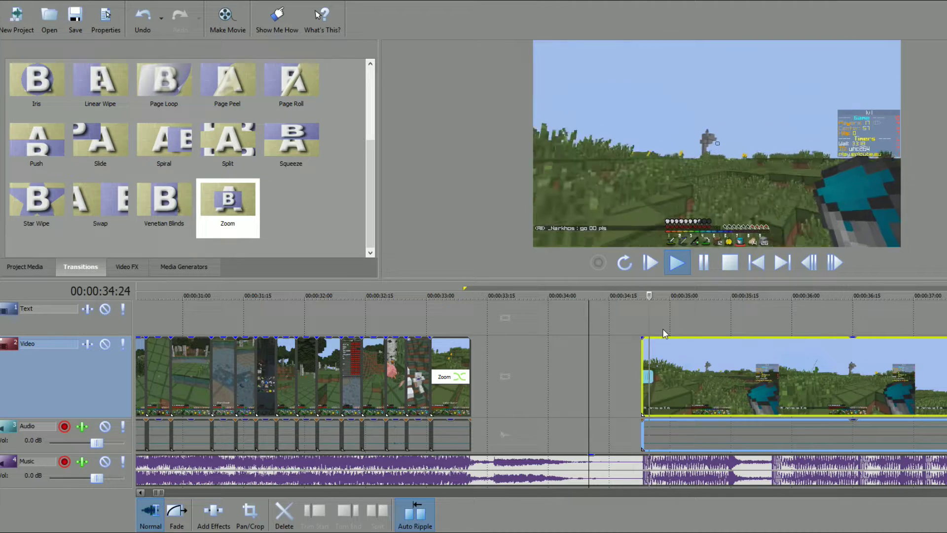
key(space)
Play the Zoom transition on the last short event from 00:00:33:01
drag(434, 302, 385, 299)
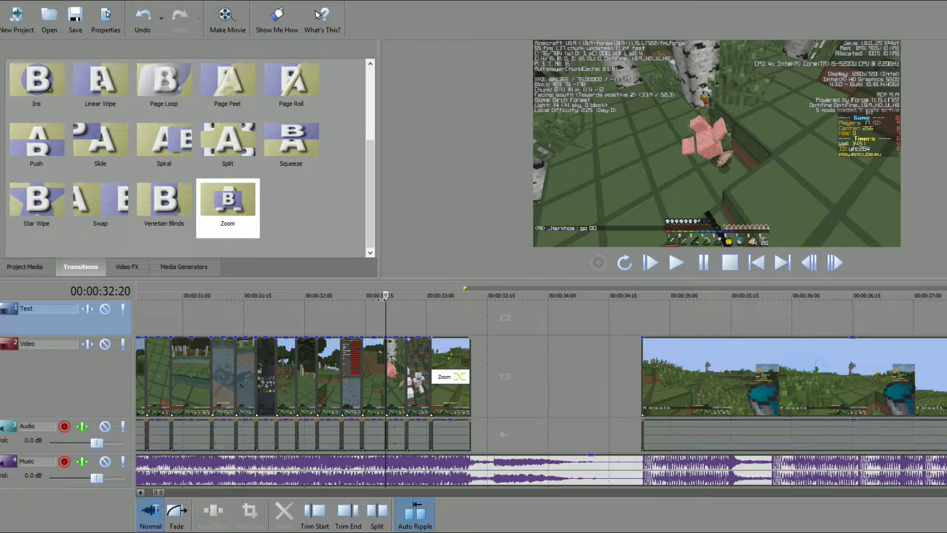
click(428, 295)
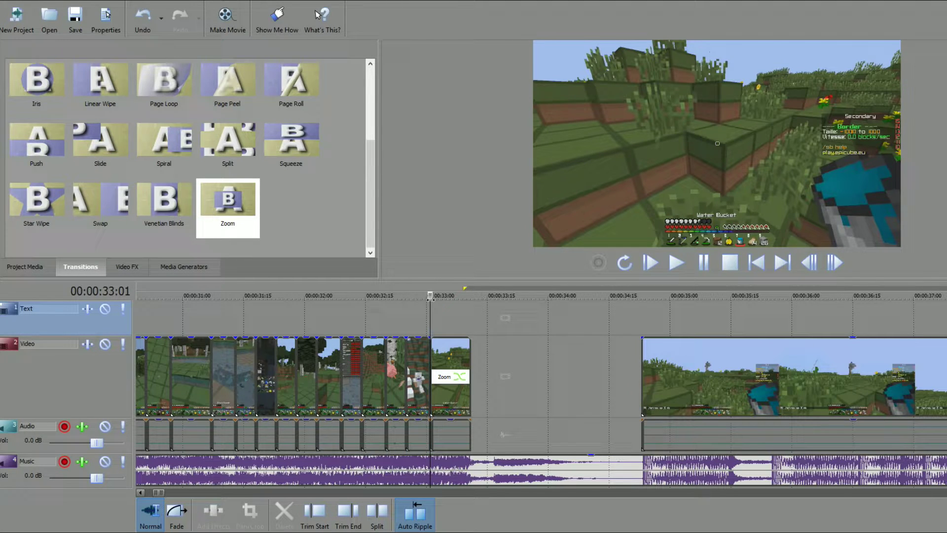
key(space)
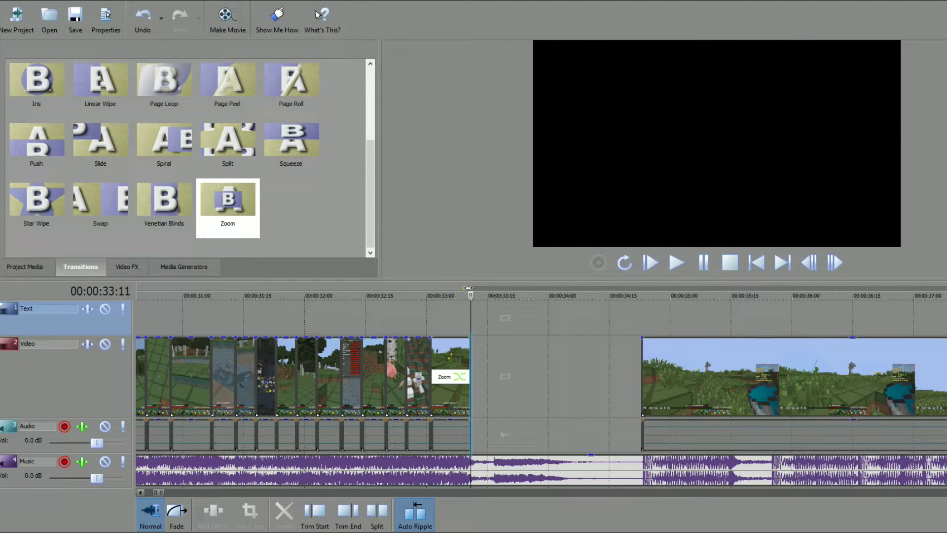
key(space)
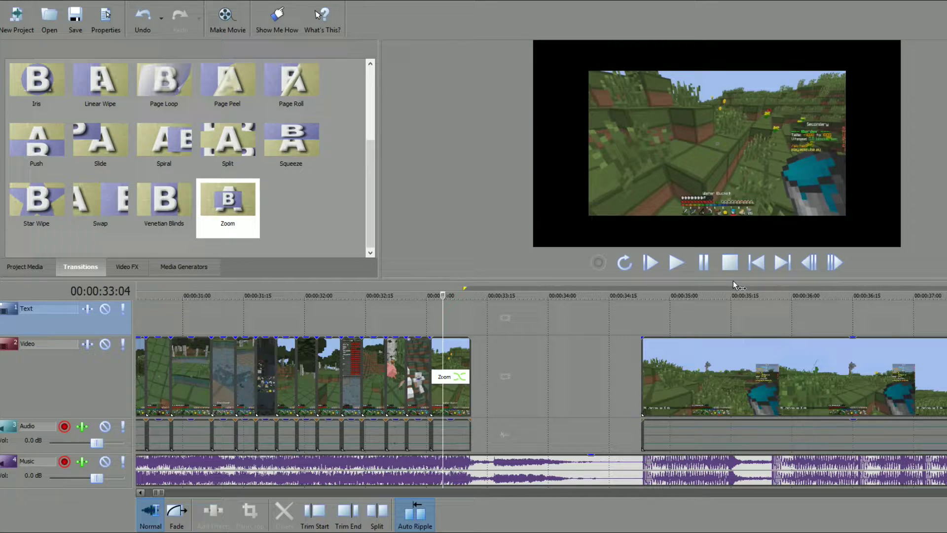
Look over the edited timeline from the project start through the last event at 00:00:33:01 to the gap after it
click(763, 268)
key(space)
key(space)
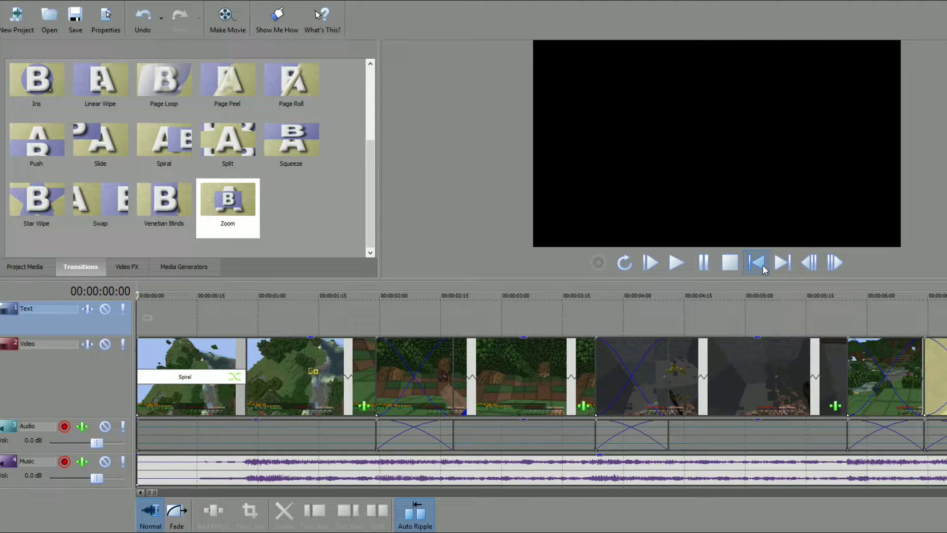
scroll(707, 320, down, 10)
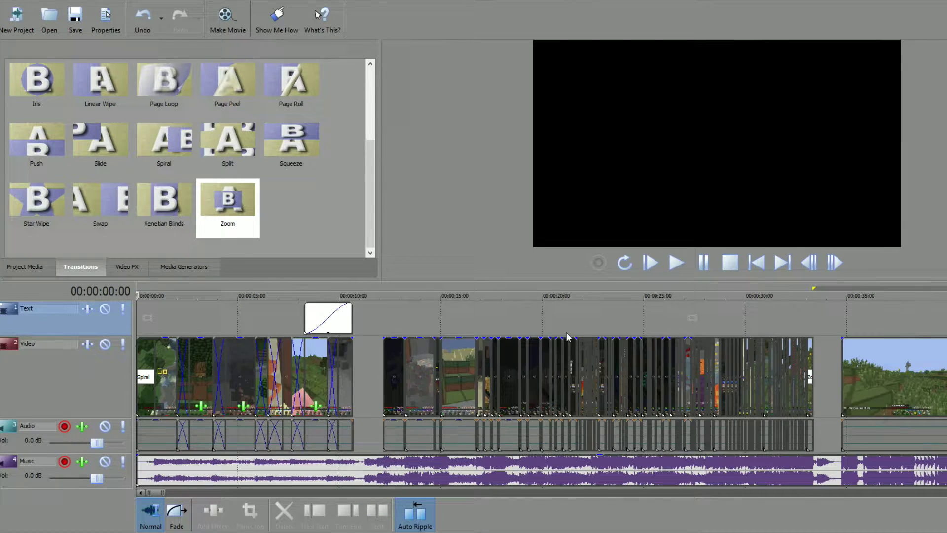
click(642, 297)
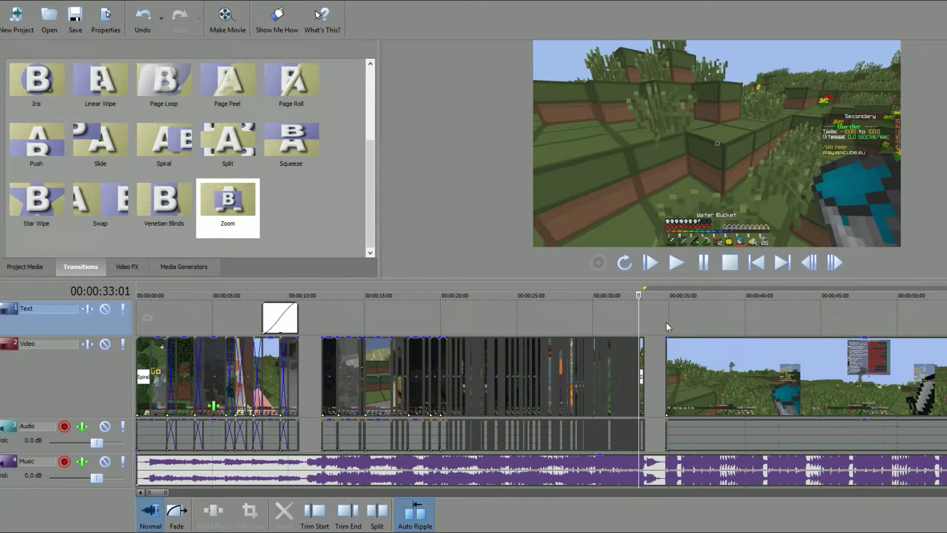
scroll(666, 341, up, 10)
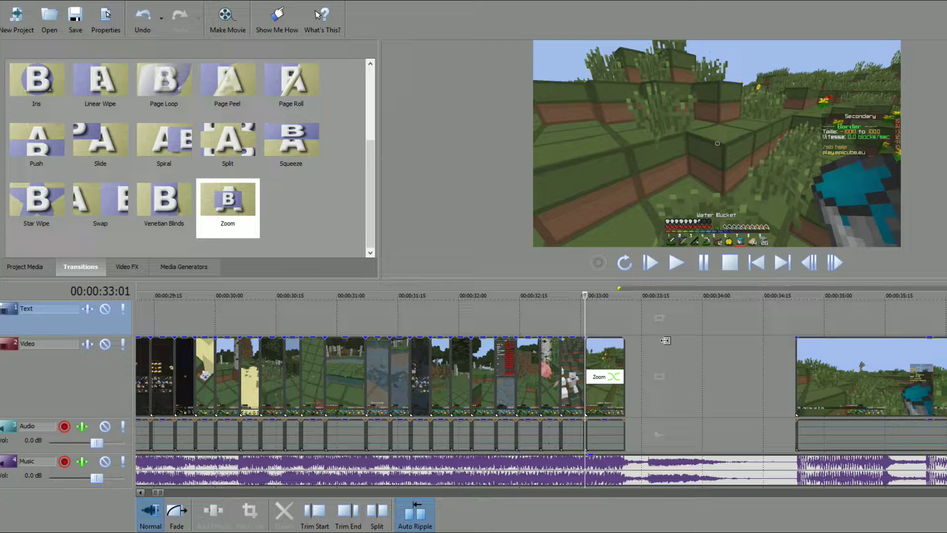
click(560, 297)
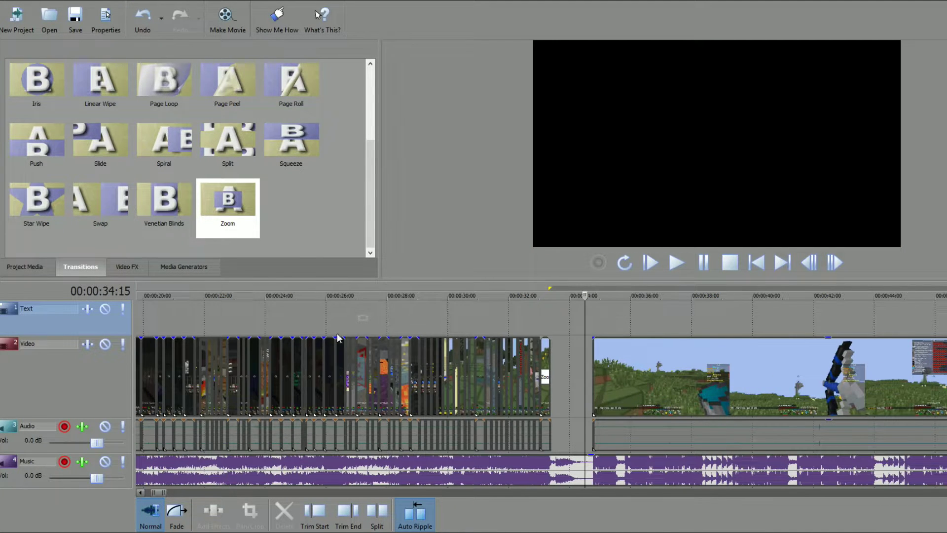
Play the beat-synced cuts from 00:00:24:09 as a last check
click(274, 316)
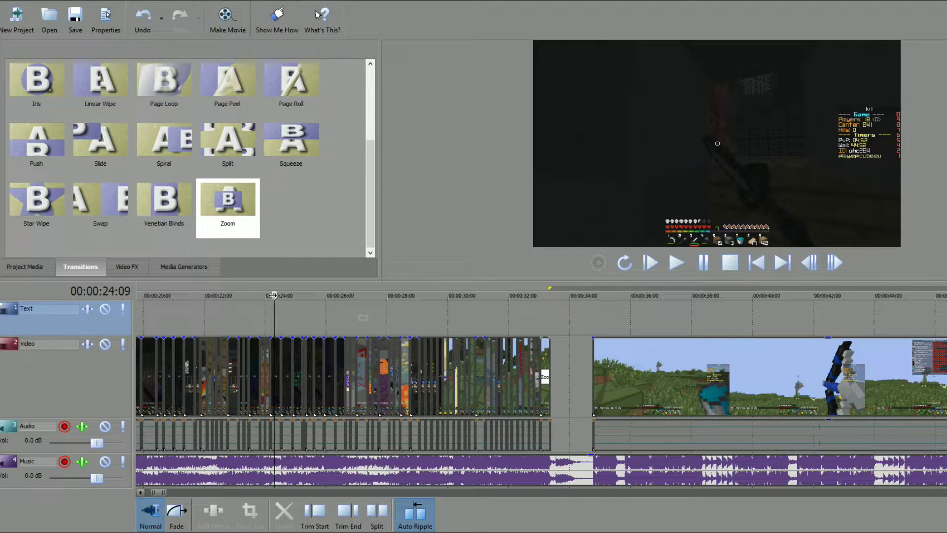
key(space)
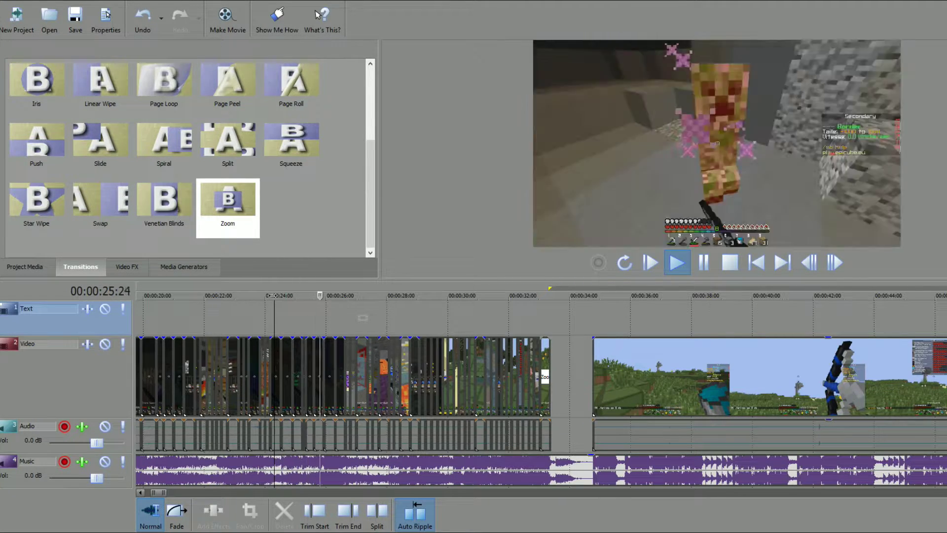
key(space)
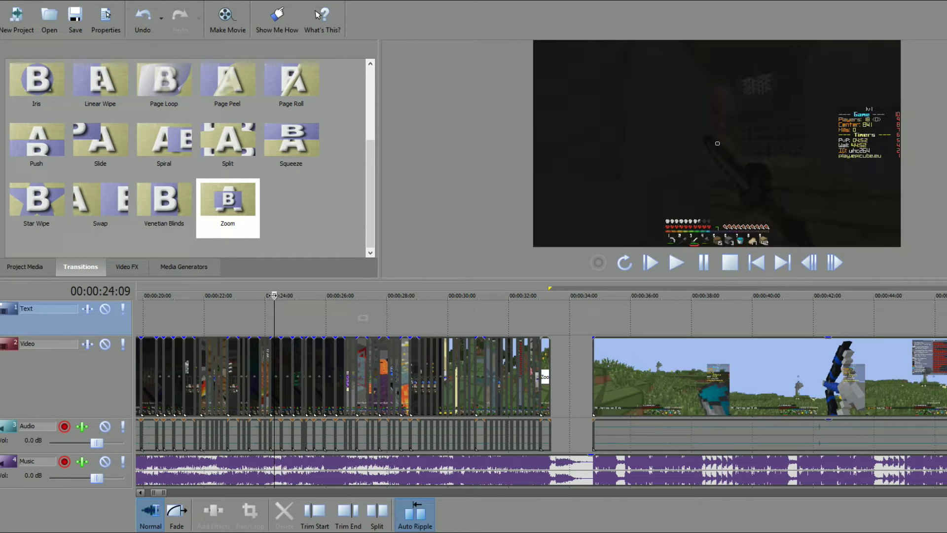
Play the long clip after the gap from 00:00:38:07
click(518, 307)
click(592, 306)
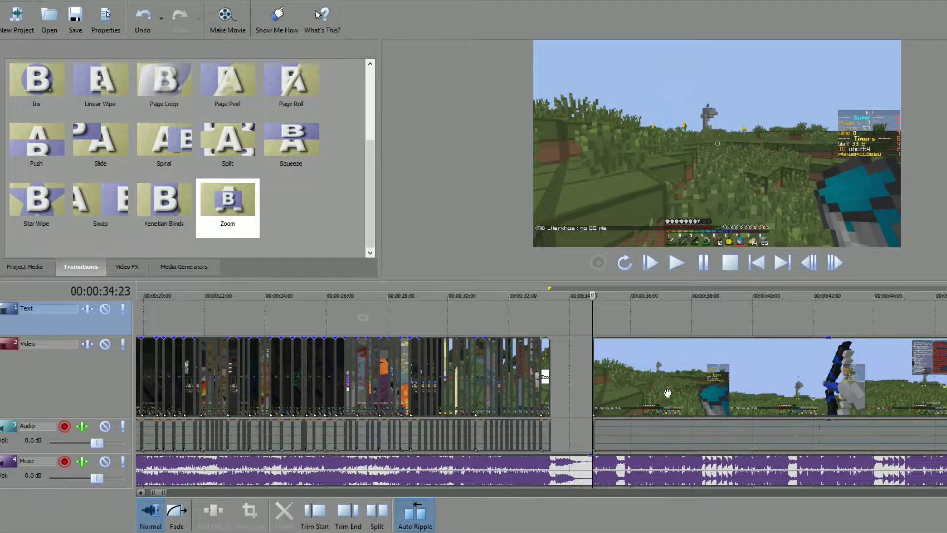
scroll(691, 394, down, 2)
drag(594, 292, 656, 289)
key(space)
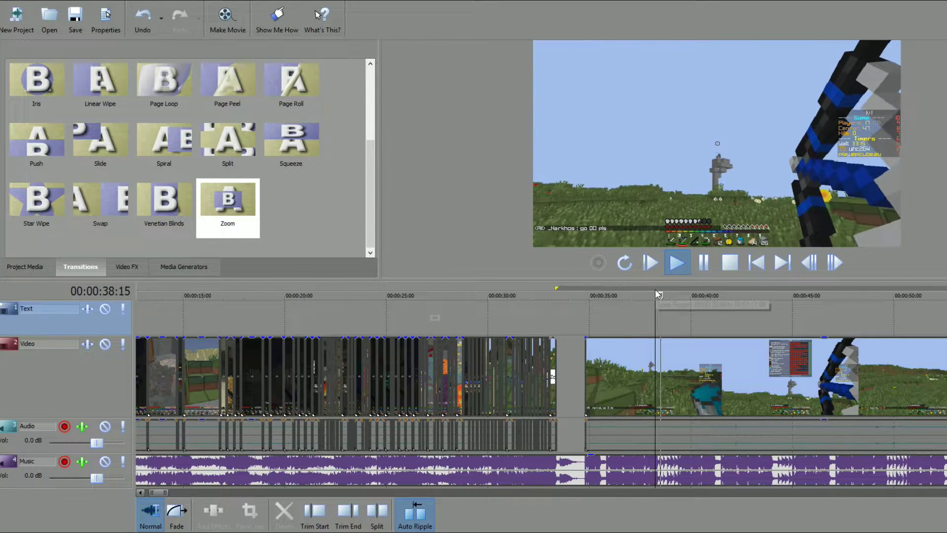
key(space)
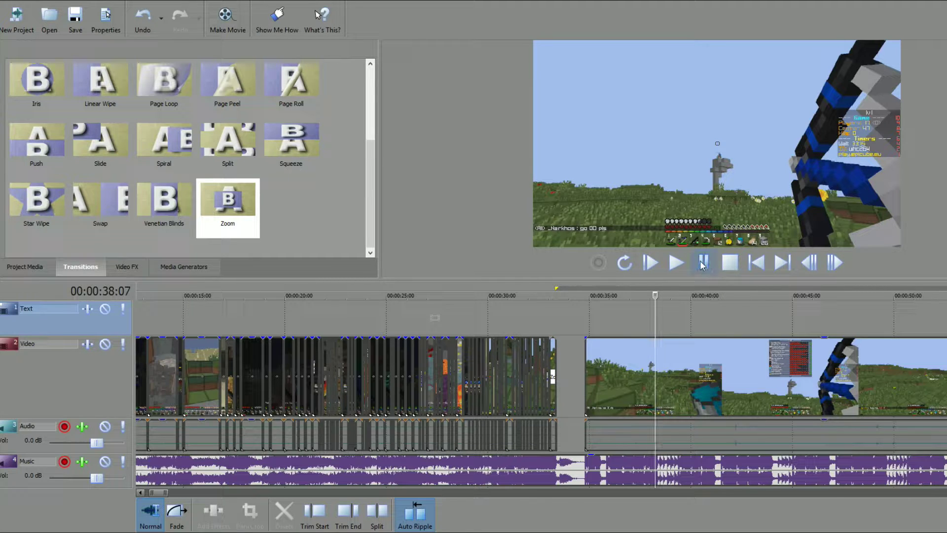
drag(655, 295, 589, 295)
scroll(705, 340, up, 10)
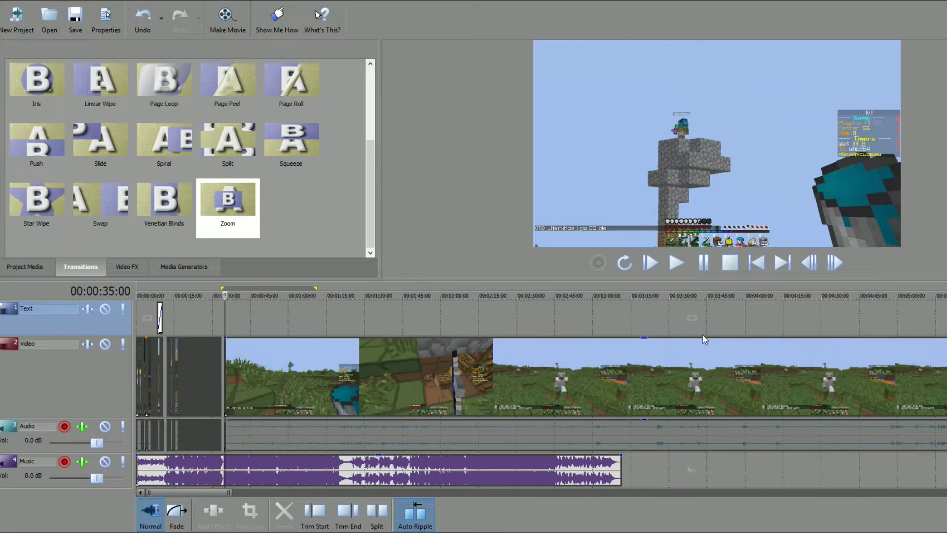
scroll(705, 340, down, 10)
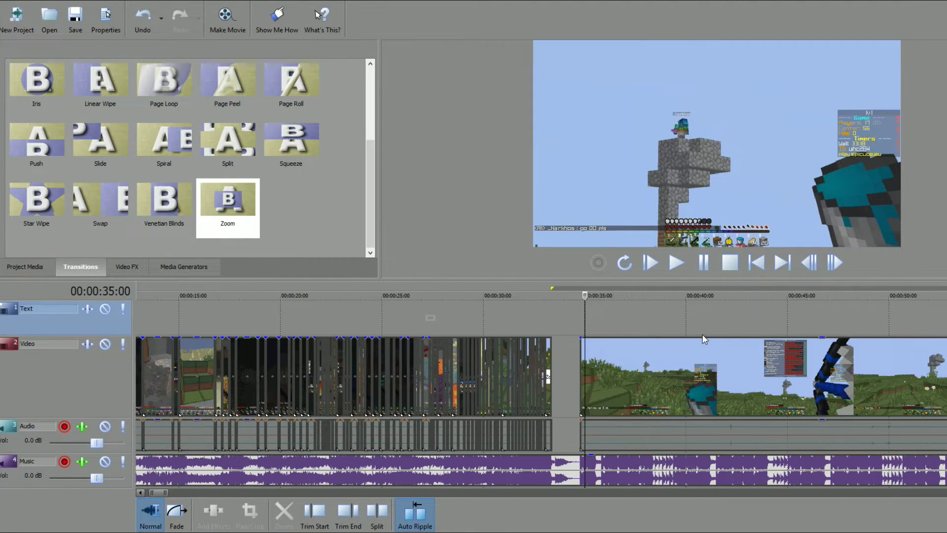
right_click(730, 380)
click(755, 372)
key(Escape)
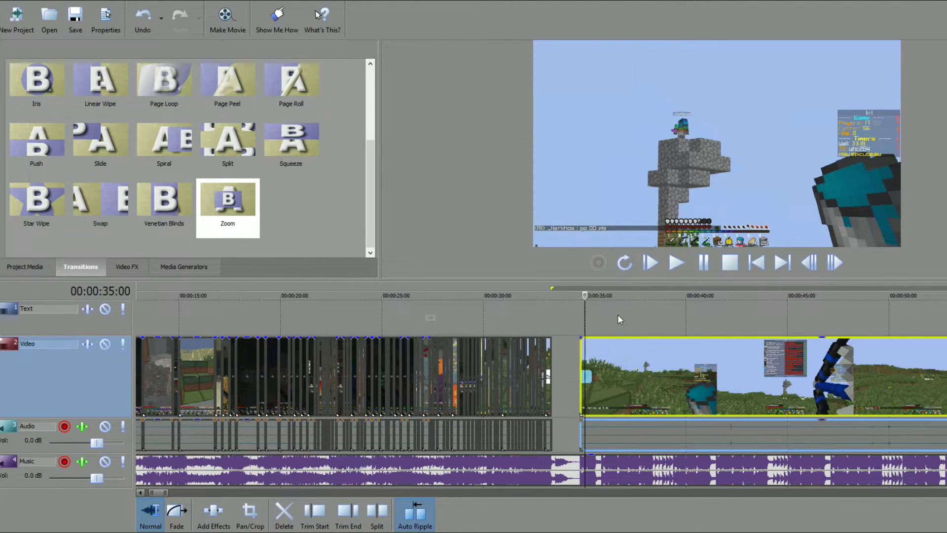
Trim the start of the long clip at 00:00:39:21 and have the remaining footage begin at 00:00:34:23
scroll(617, 316, up, 5)
click(597, 304)
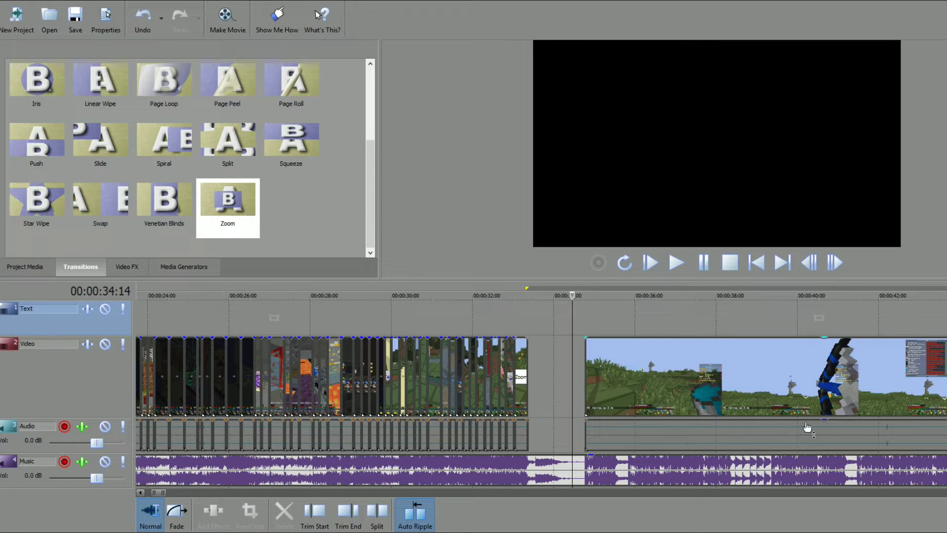
click(785, 433)
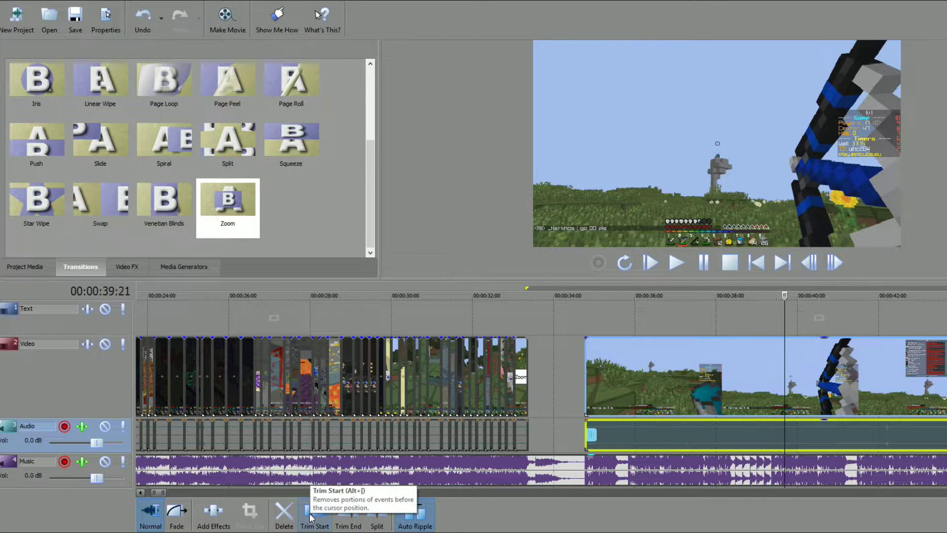
click(639, 292)
click(585, 296)
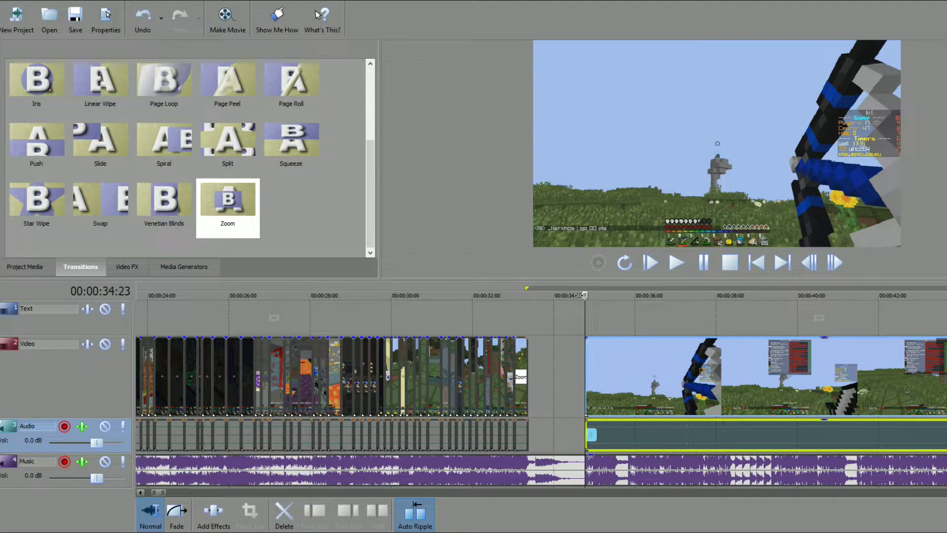
Split the long clip at 00:00:35:04 and trim the second piece's start at 00:00:36:08, keeping it directly against the cut
scroll(628, 341, up, 3)
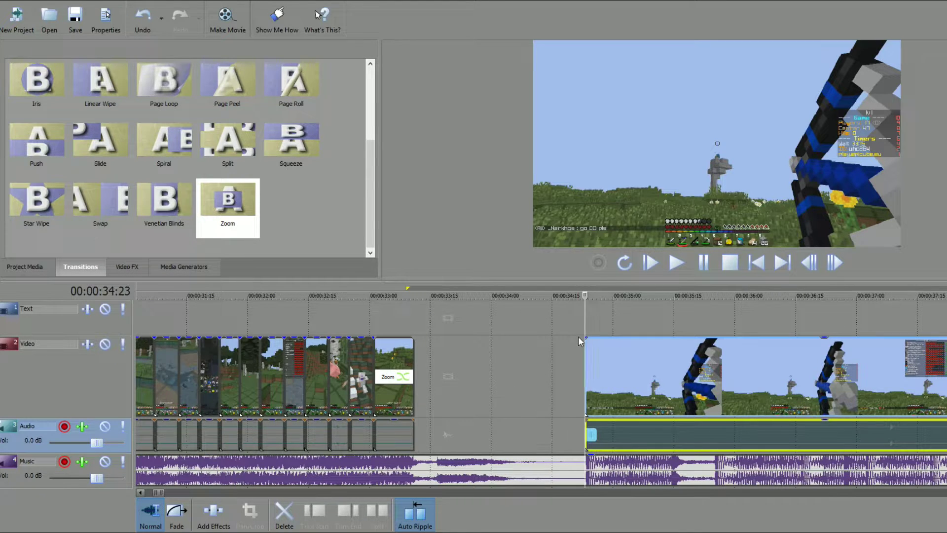
key(s)
drag(636, 292, 768, 304)
key(space)
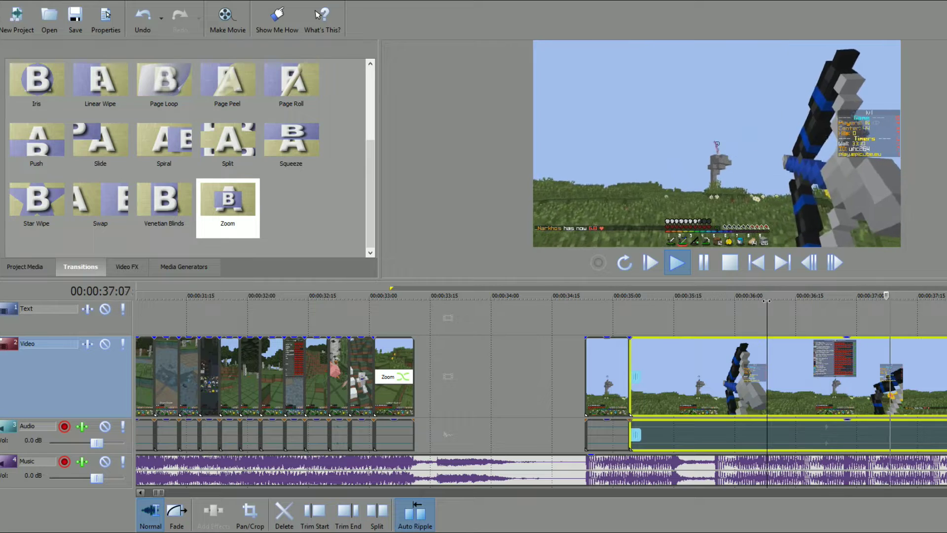
key(space)
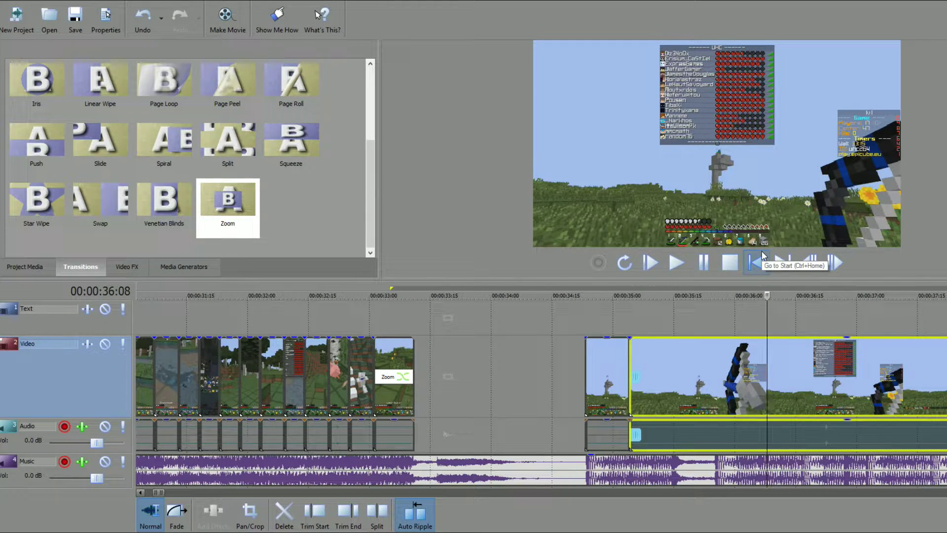
click(677, 263)
click(704, 264)
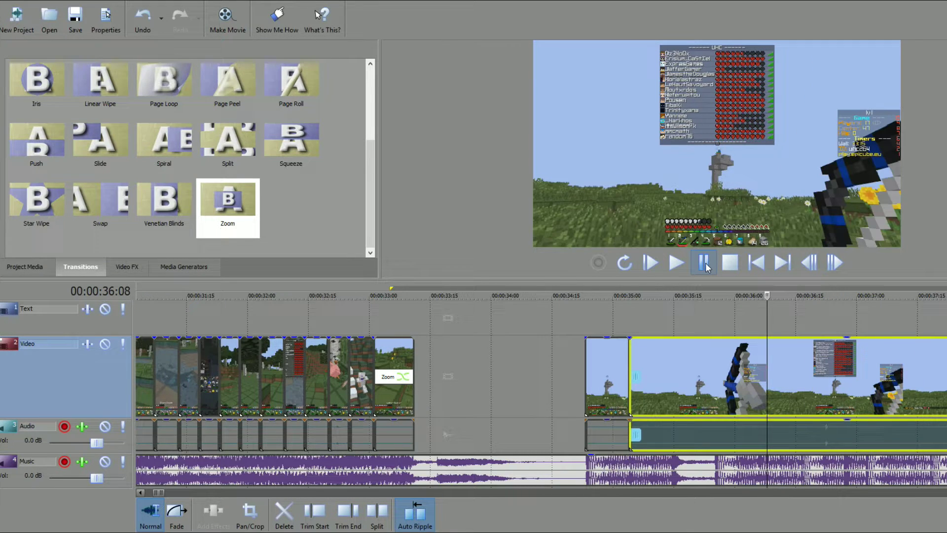
click(629, 321)
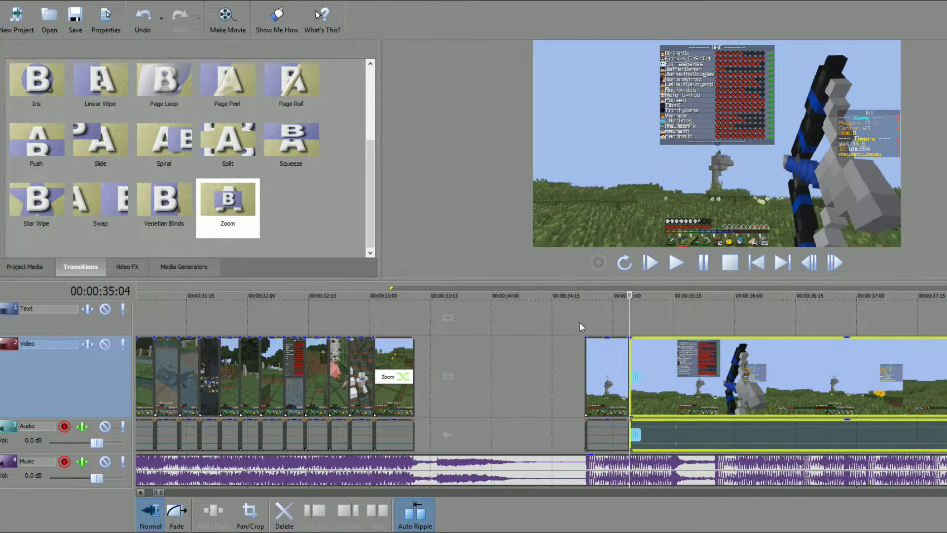
Play from the gap before 00:00:34:23 across the new short event and the piece after it
click(568, 321)
key(space)
key(space)
click(686, 375)
key(space)
Split the second piece at about 00:00:35:14 and have the rest of the long clip start at about 00:00:35:25, leaving a gap between them
click(712, 356)
key(s)
drag(712, 356, 682, 356)
click(670, 363)
scroll(670, 363, up, 3)
click(738, 322)
scroll(640, 323, down, 2)
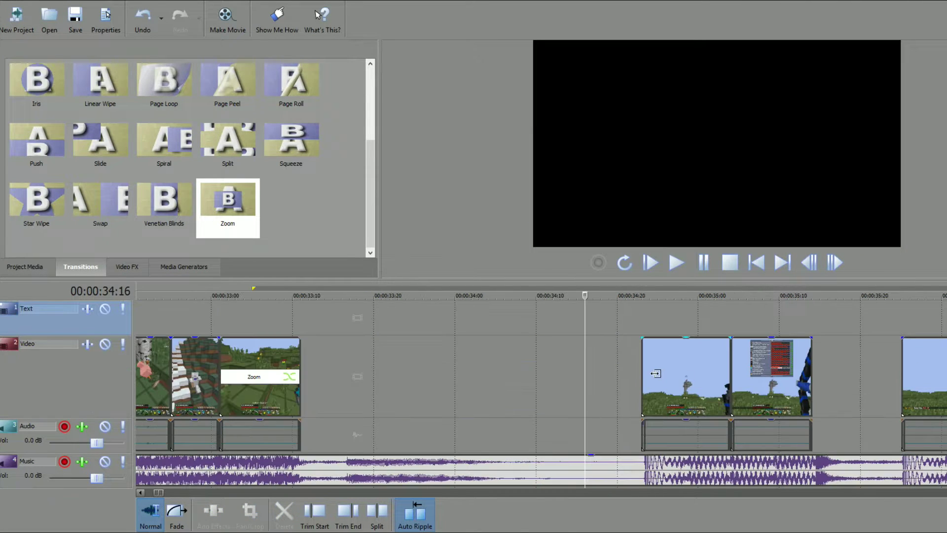
Crop the short event at 00:00:34:23 with Pan/Crop to a centred 640 × 360 frame at its first frame
click(640, 324)
scroll(625, 310, up, 4)
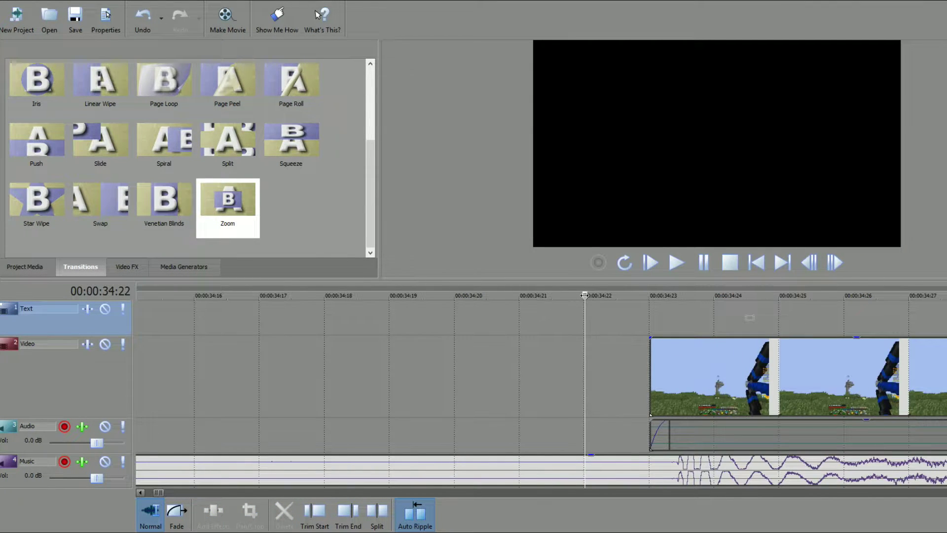
click(650, 295)
scroll(649, 366, down, 5)
scroll(649, 367, up, 2)
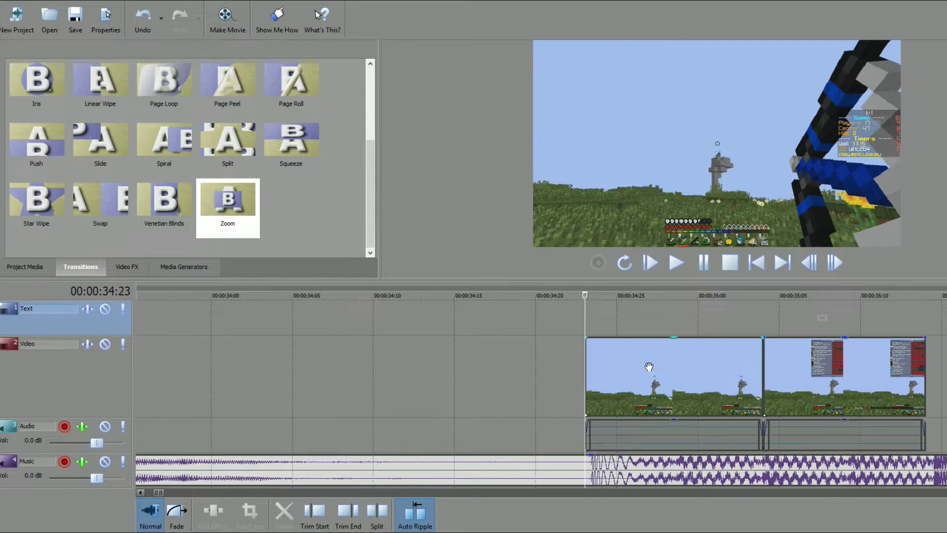
click(664, 368)
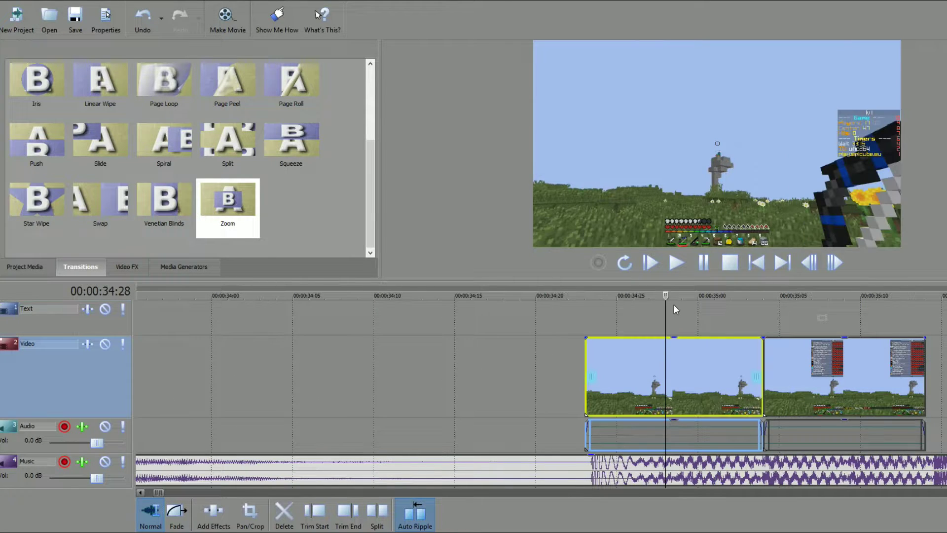
drag(667, 299, 588, 310)
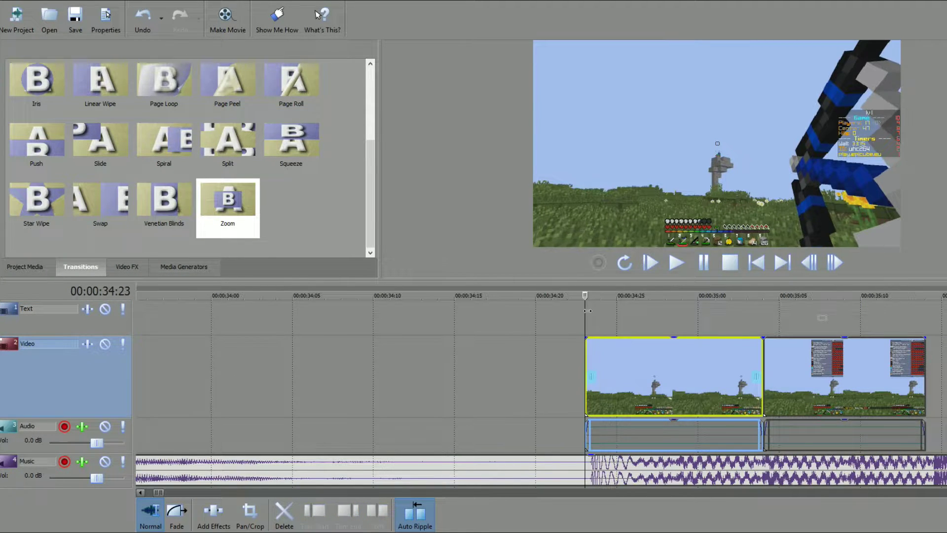
click(248, 525)
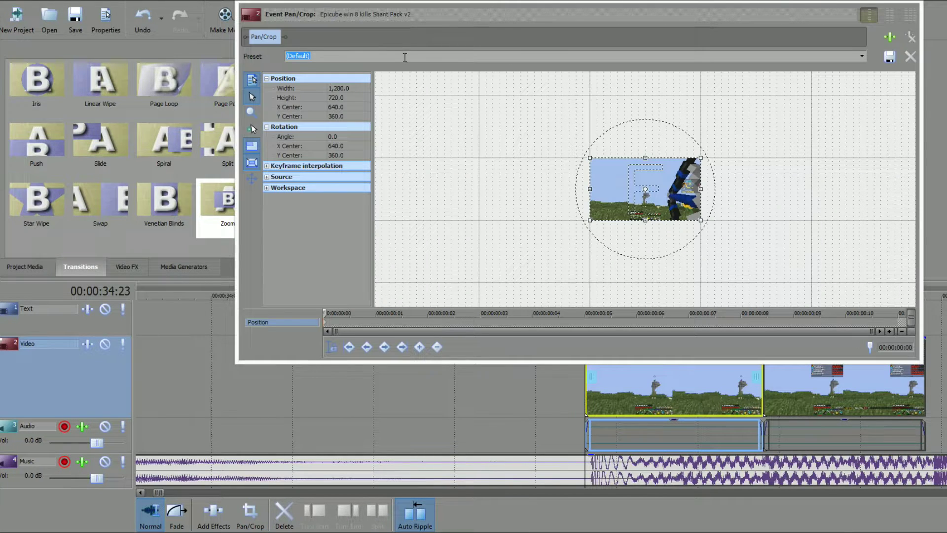
drag(437, 1, 131, 34)
drag(357, 172, 336, 186)
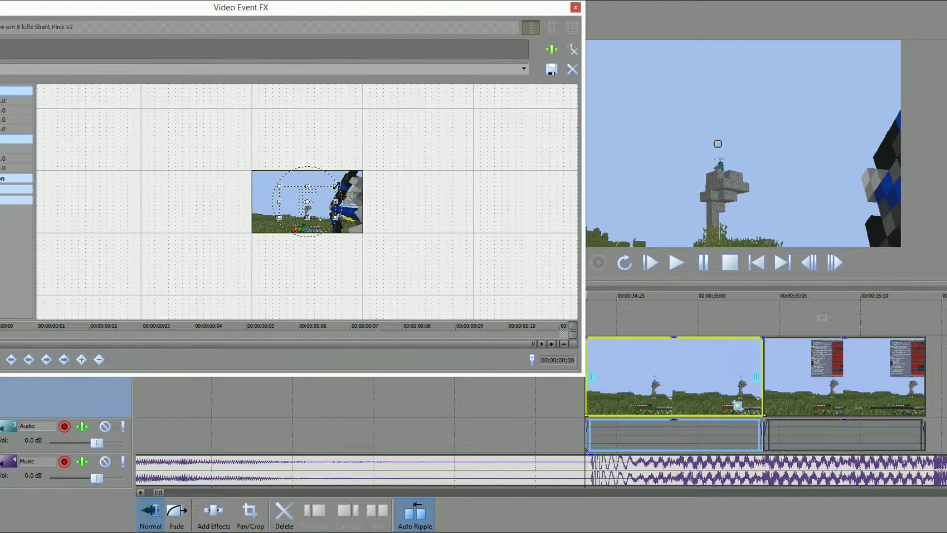
Add a Pan/Crop keyframe at 00:00:00:03 with the full 1,280 × 720 frame and close the Pan/Crop settings
drag(230, 17, 308, 7)
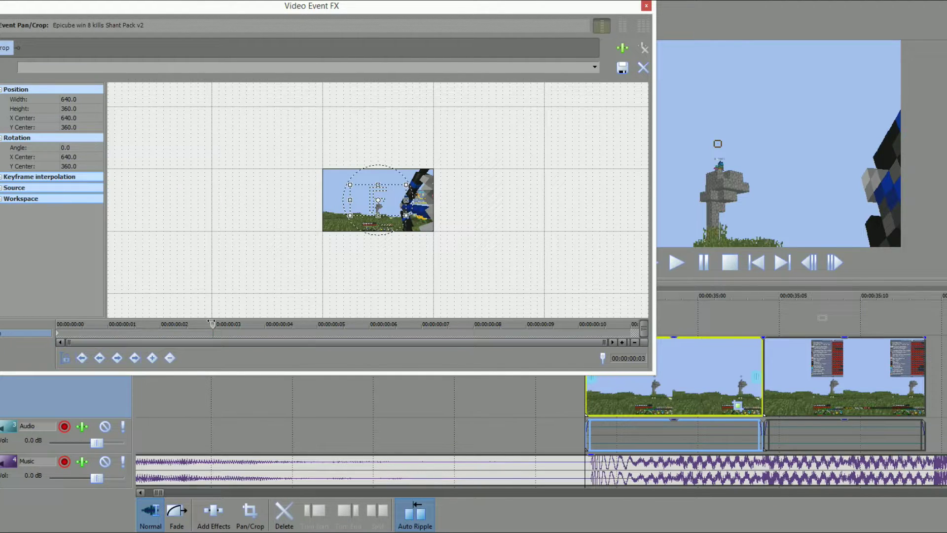
click(646, 5)
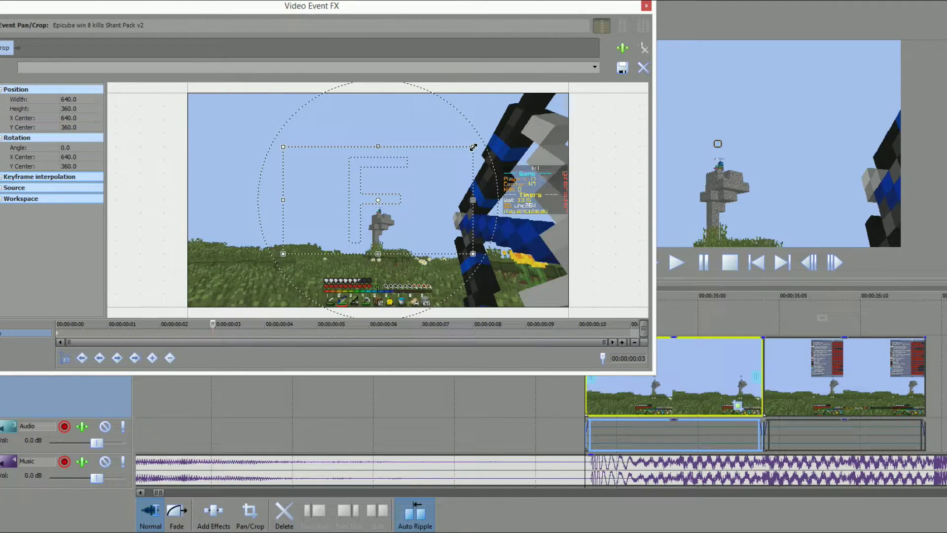
drag(474, 147, 568, 93)
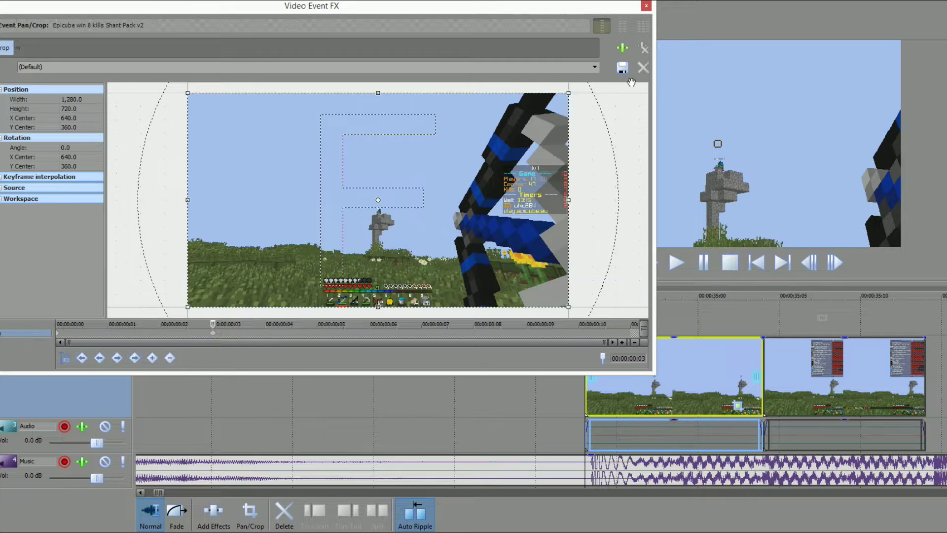
click(646, 5)
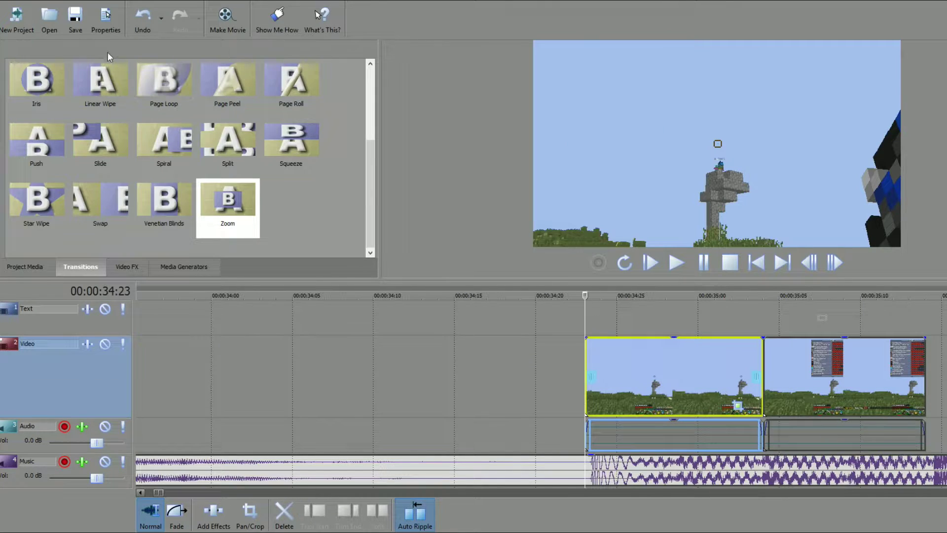
Play the zoom-out on the short event from 00:00:34:23
click(708, 268)
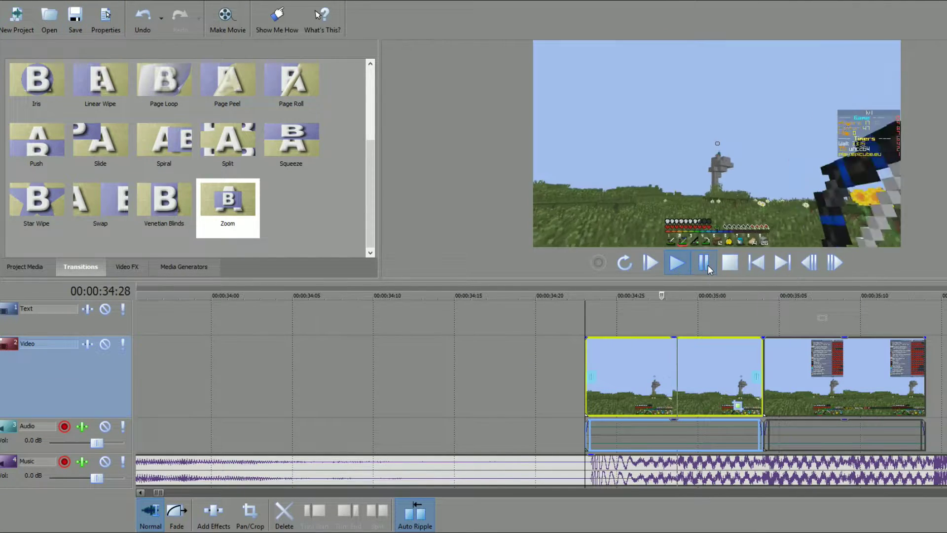
key(space)
scroll(607, 320, down, 3)
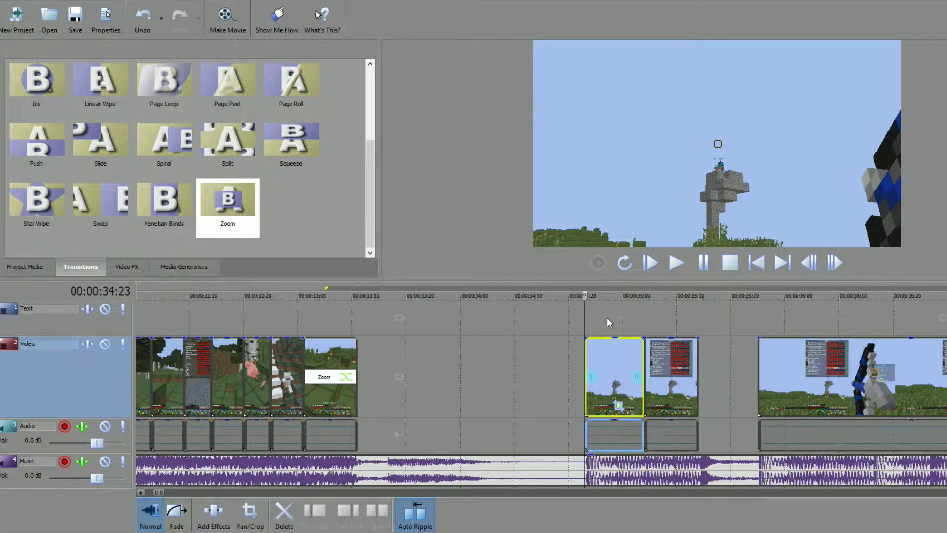
Play from the gap at 00:00:34:18 across the zoomed short event and the piece following it
mouse_move(585, 292)
mouse_down()
mouse_move(703, 288)
mouse_move(569, 291)
mouse_up()
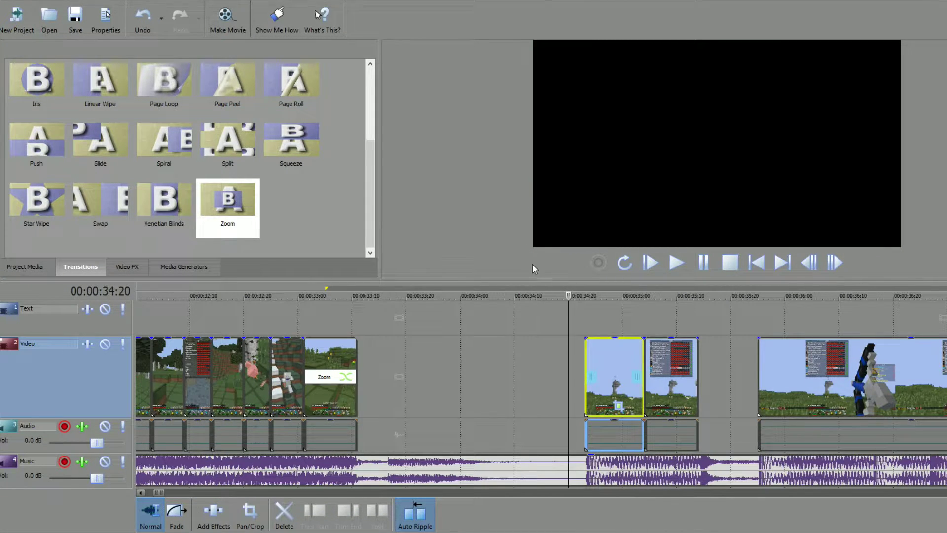
drag(569, 295, 580, 295)
click(559, 310)
key(space)
key(space)
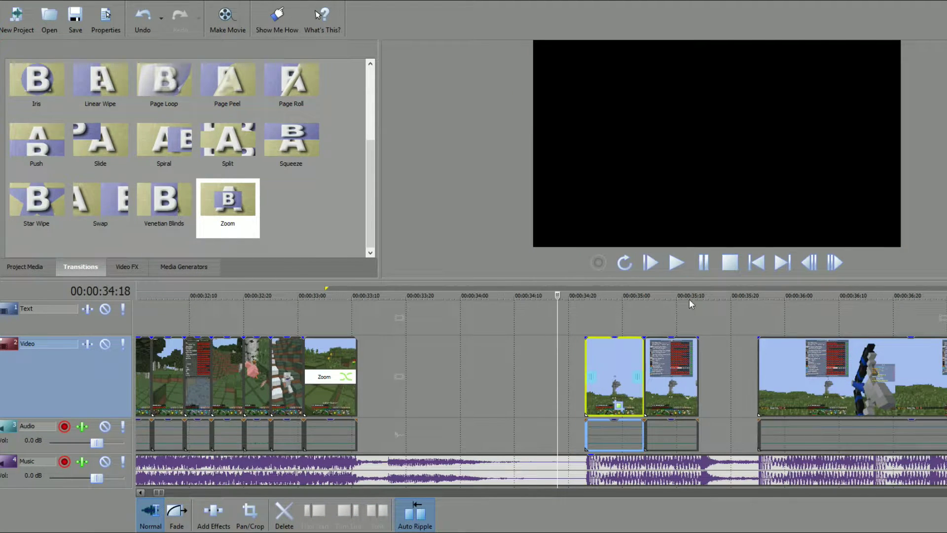
scroll(556, 330, down, 5)
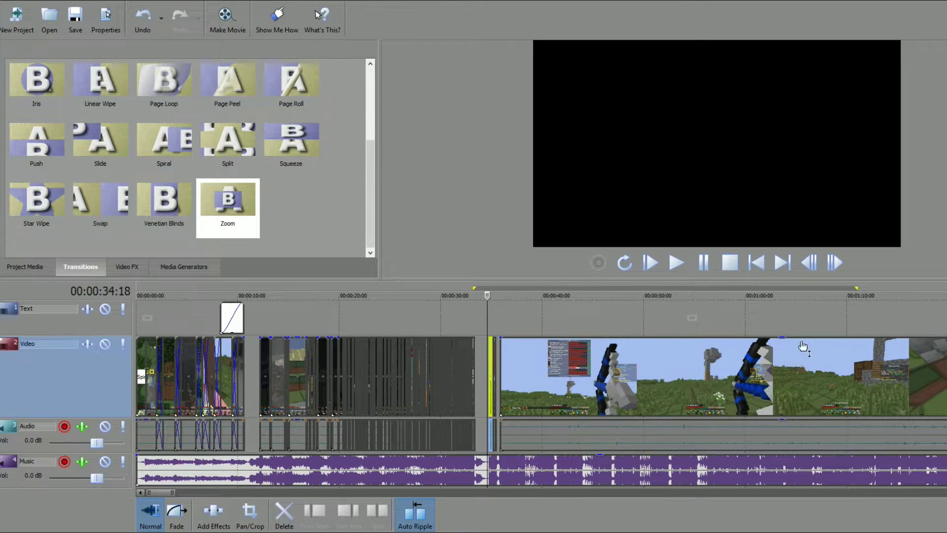
key(space)
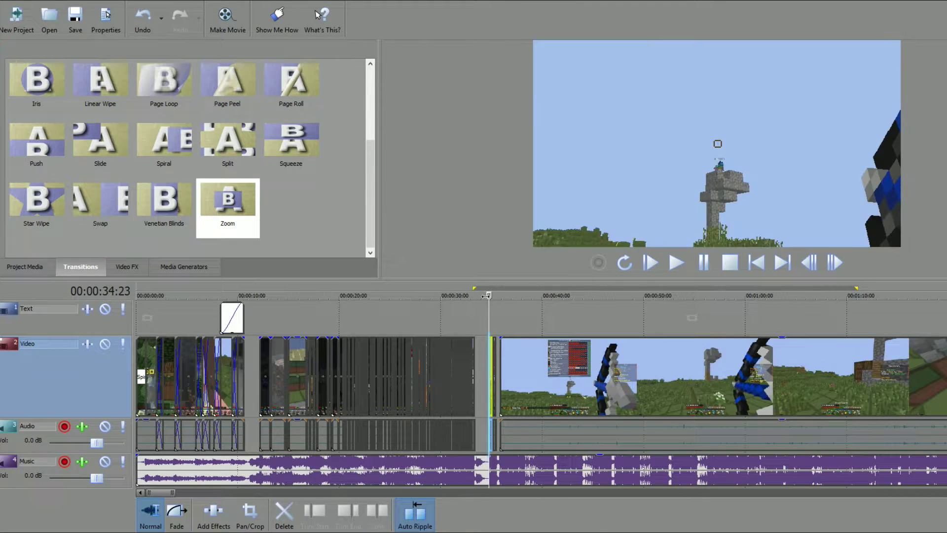
Scrub ahead in the long gameplay clip to about 00:01:19:27 to look for the next highlight
drag(487, 295, 944, 340)
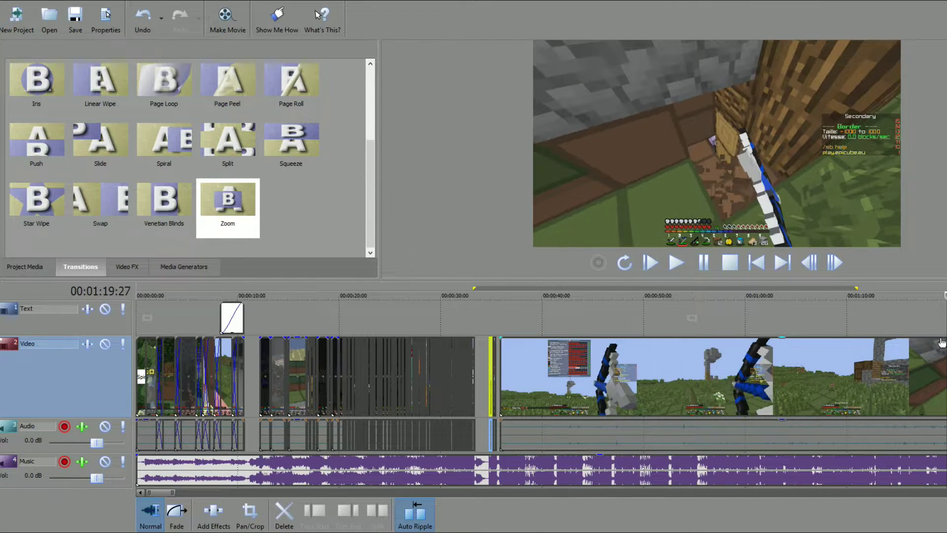
scroll(843, 344, down, 3)
scroll(843, 343, down, 3)
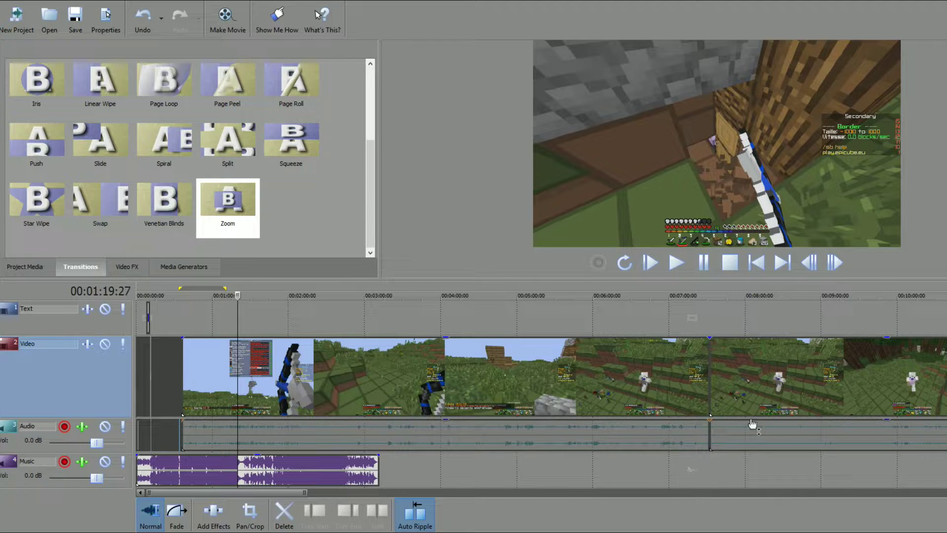
scroll(370, 384, up, 3)
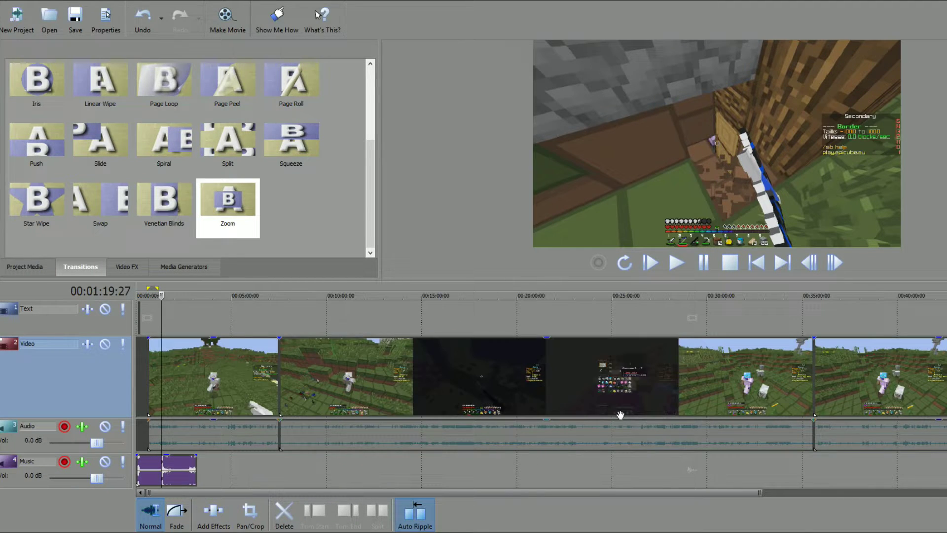
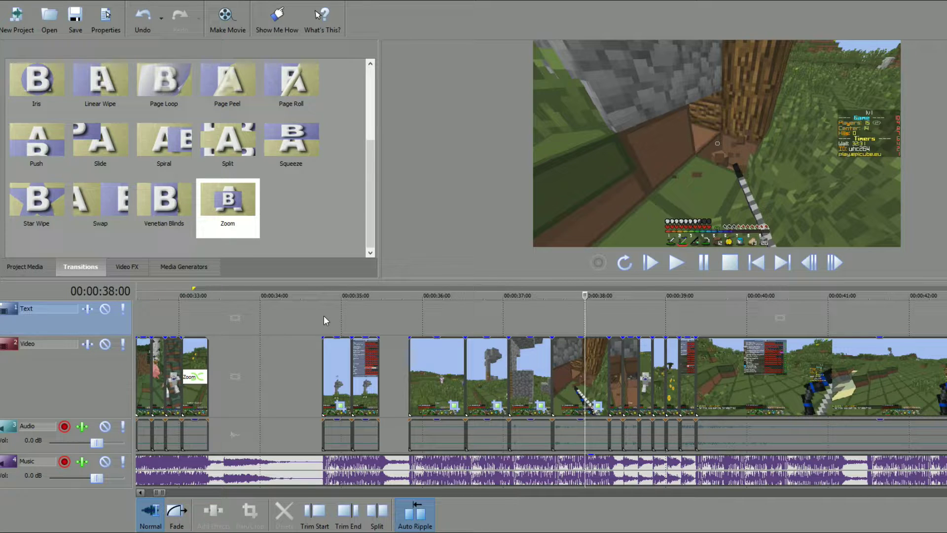
Play back the edited montage clips from 00:00:34:14 to about 00:00:39:09
scroll(565, 359, down, 8)
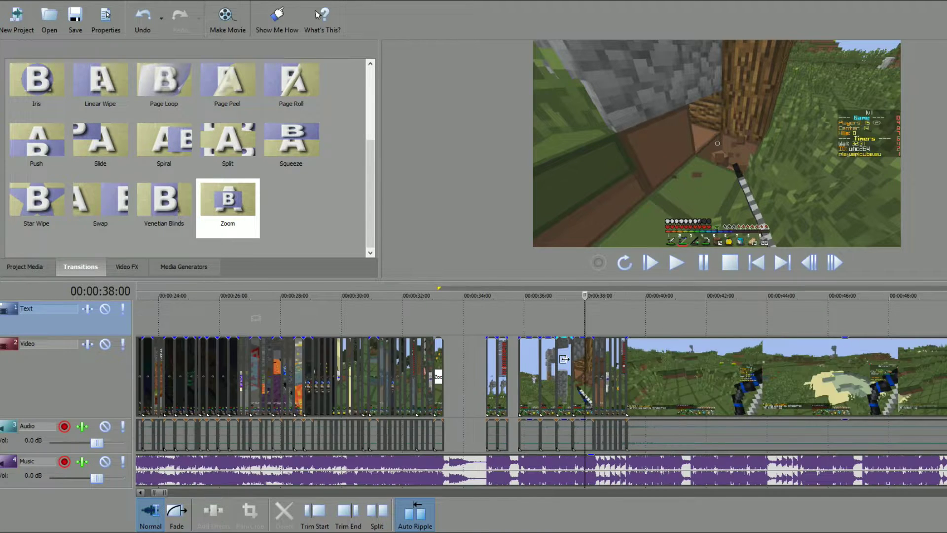
scroll(565, 359, down, 4)
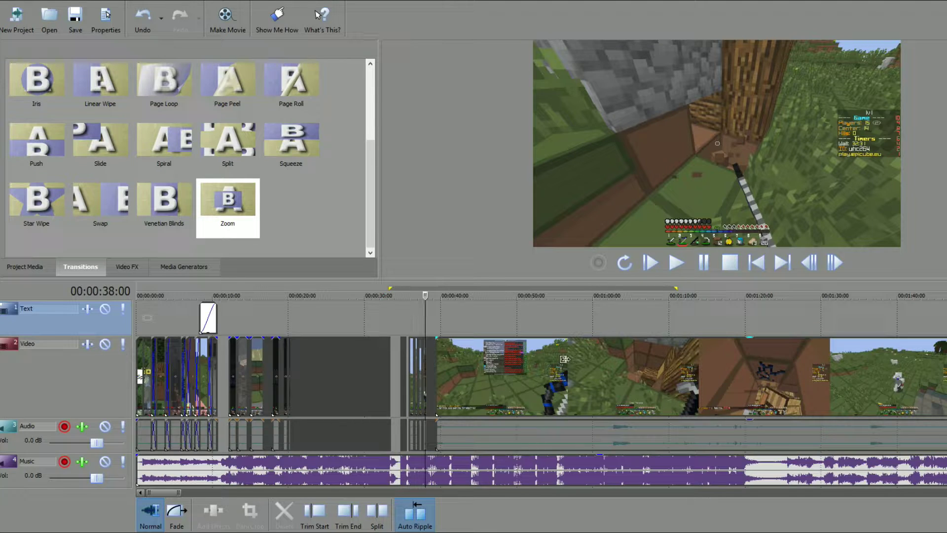
scroll(565, 359, up, 5)
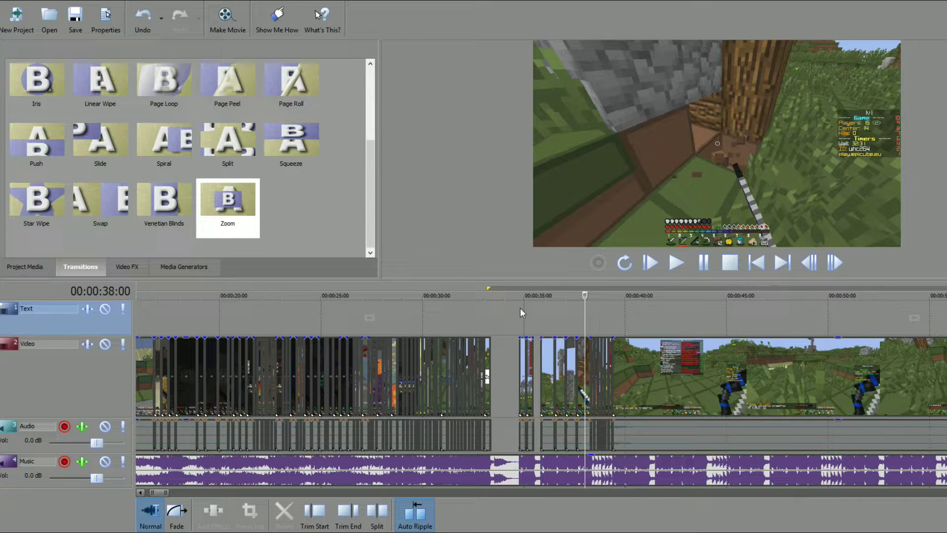
scroll(542, 290, up, 4)
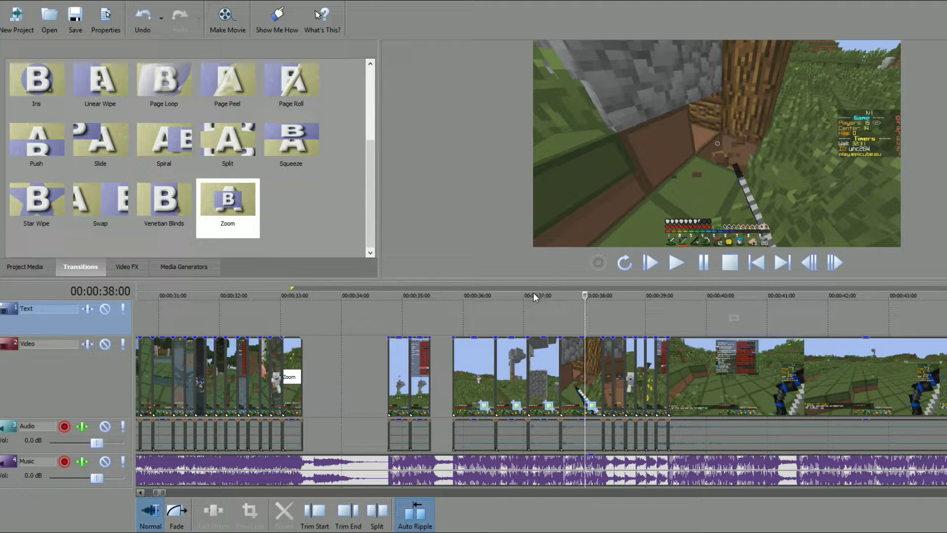
click(387, 296)
drag(387, 296, 375, 296)
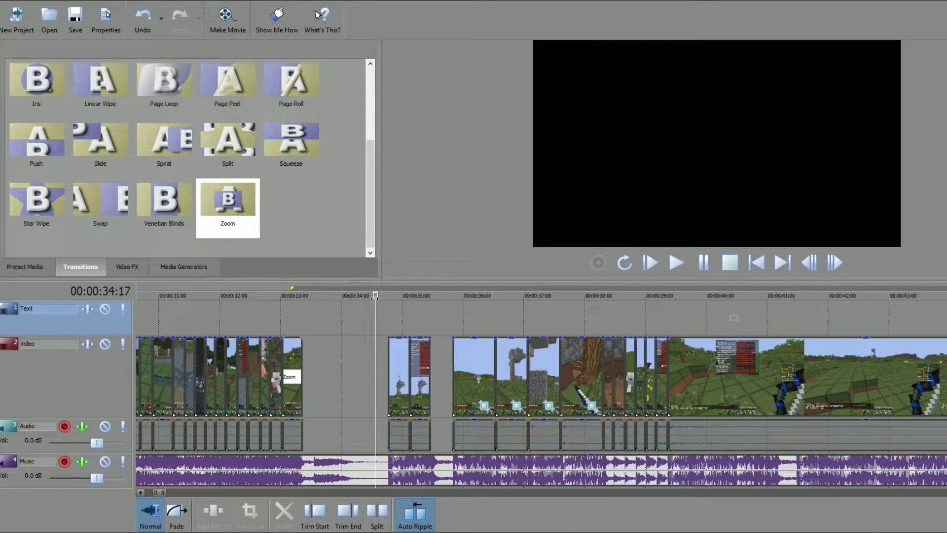
drag(375, 295, 369, 316)
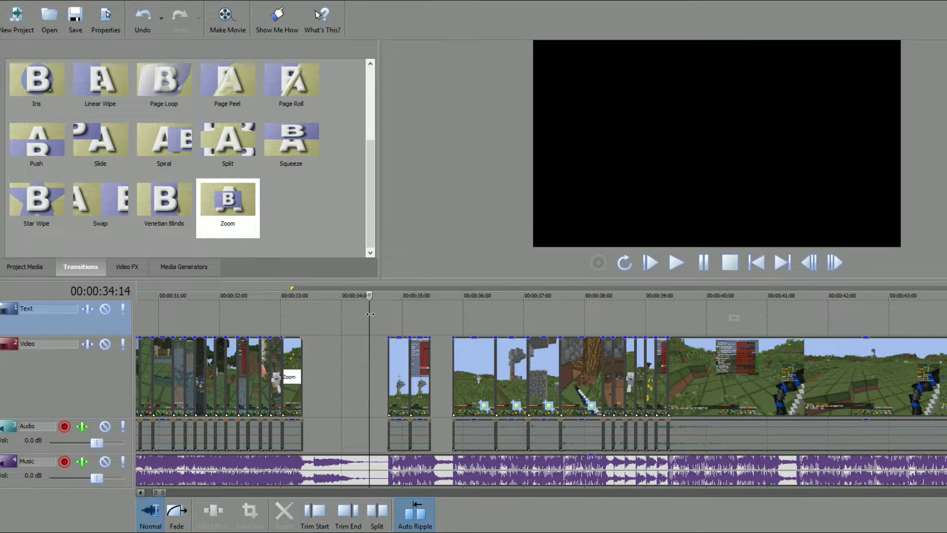
click(703, 265)
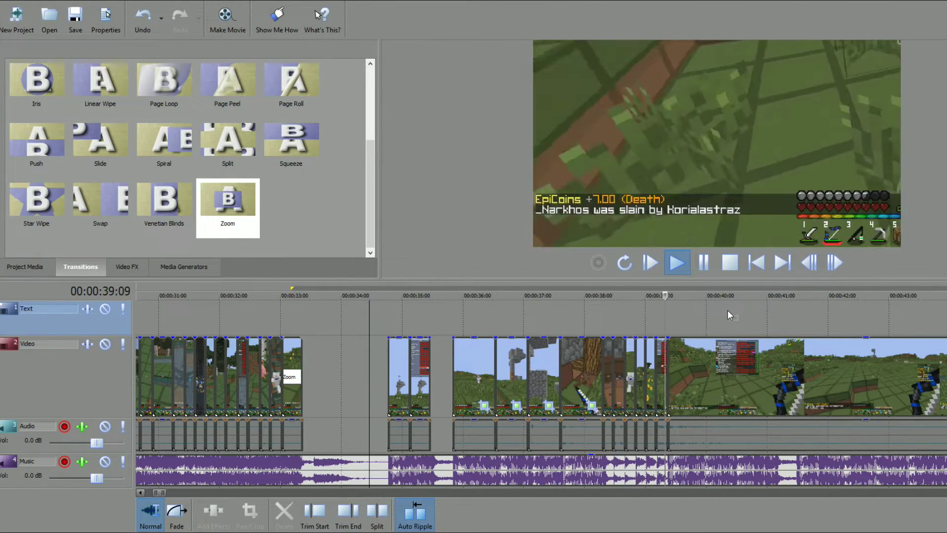
click(701, 267)
Review the short clips between about 00:00:35:25 and 00:00:39:07 by scrubbing, checking the log shots and zoomed chat messages
click(452, 296)
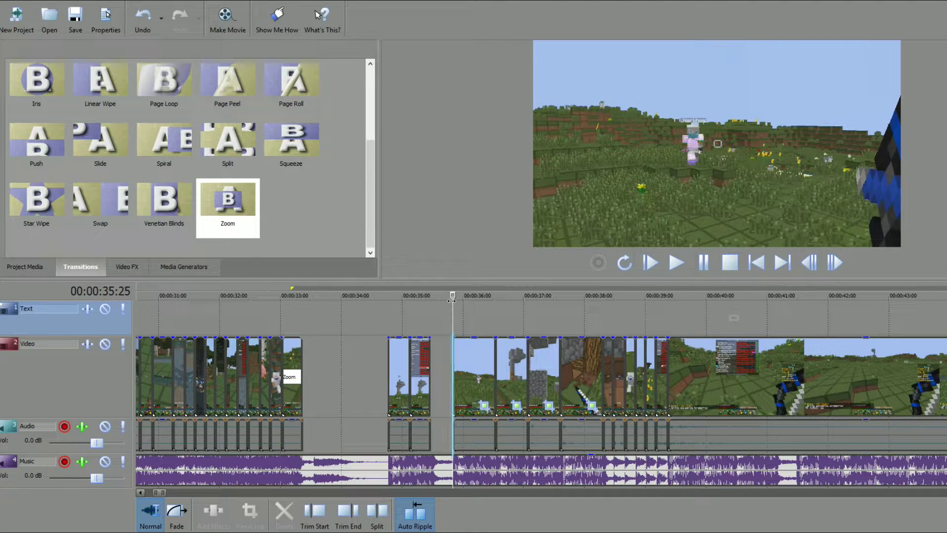
click(596, 296)
drag(595, 295, 598, 295)
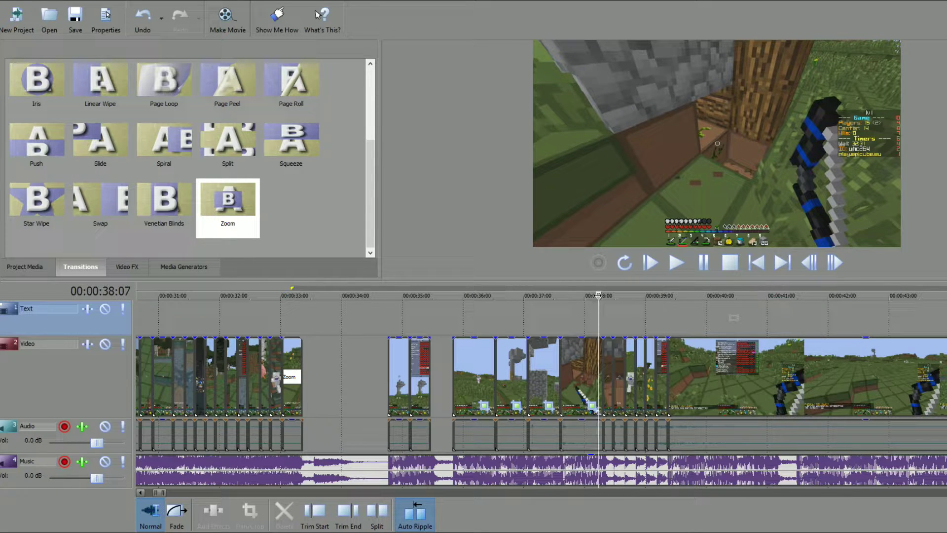
drag(599, 295, 601, 294)
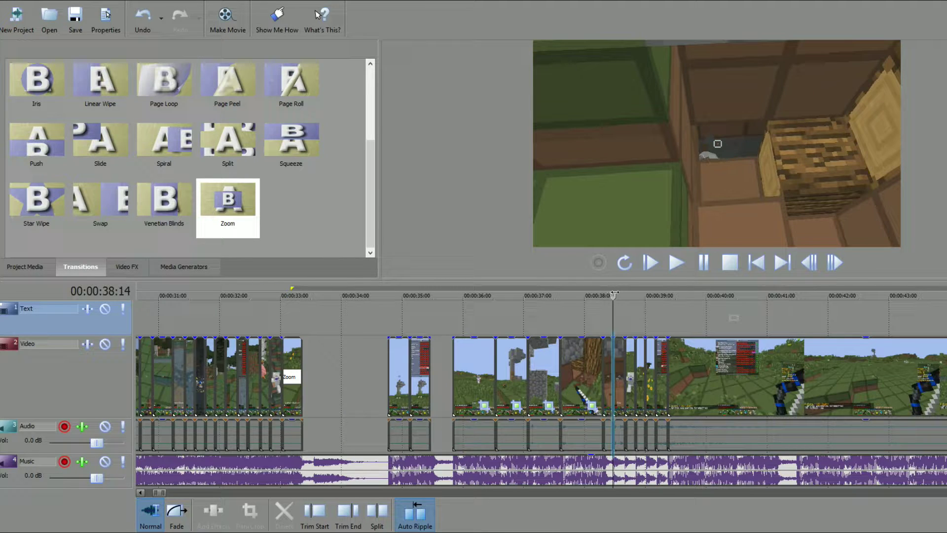
drag(614, 294, 655, 295)
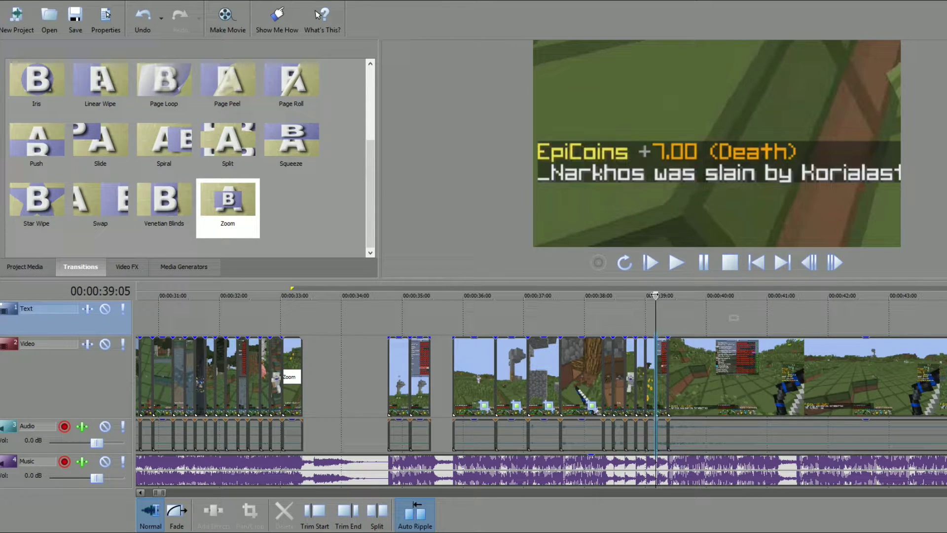
drag(657, 294, 661, 296)
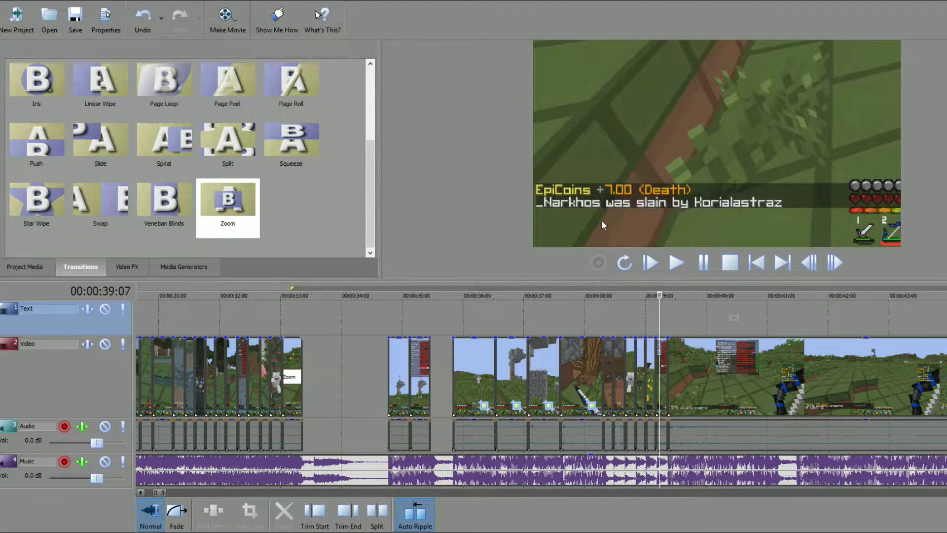
drag(662, 294, 614, 295)
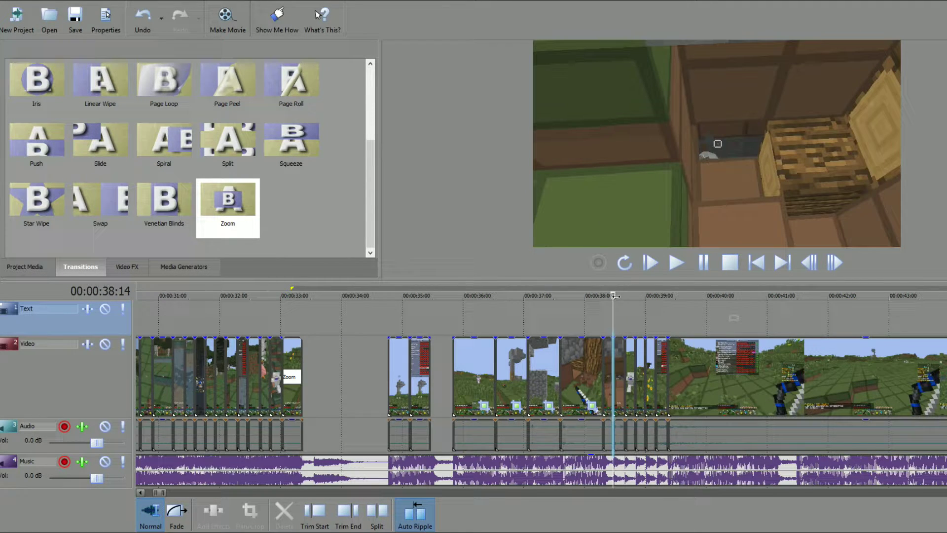
drag(615, 296, 637, 295)
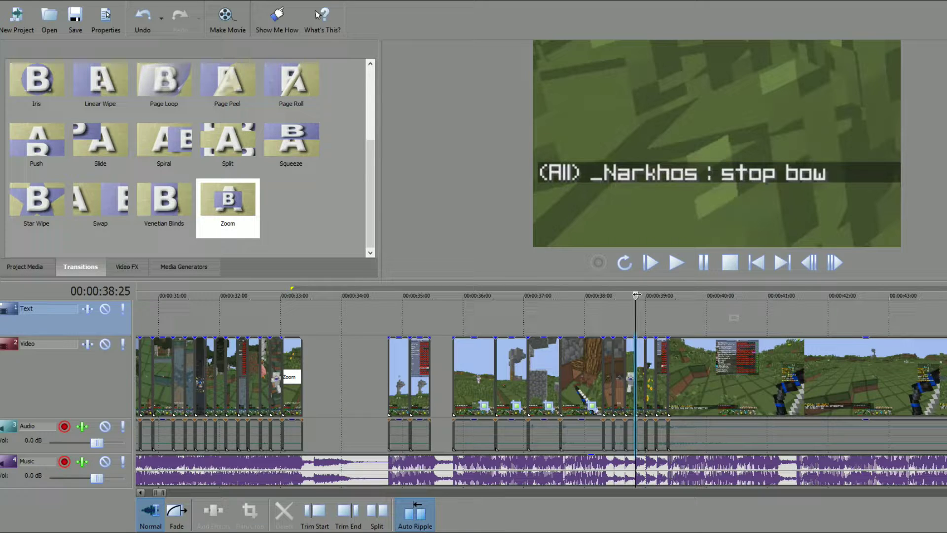
mouse_move(635, 295)
mouse_down()
mouse_move(645, 295)
mouse_move(634, 296)
mouse_up()
drag(632, 296, 625, 297)
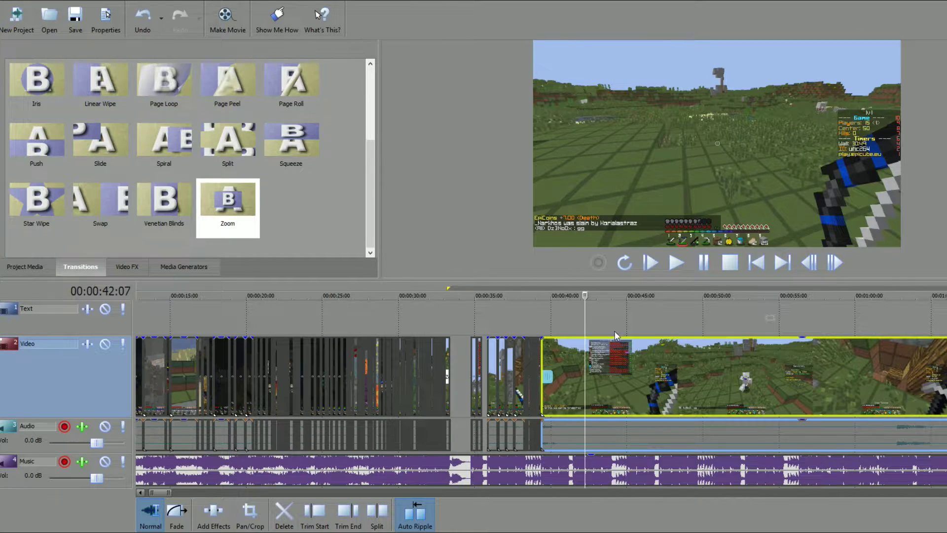
Cut the unwanted footage from the start of the long gameplay clip and split the clip at 00:00:39:27
scroll(612, 322, down, 2)
drag(570, 294, 595, 285)
key(space)
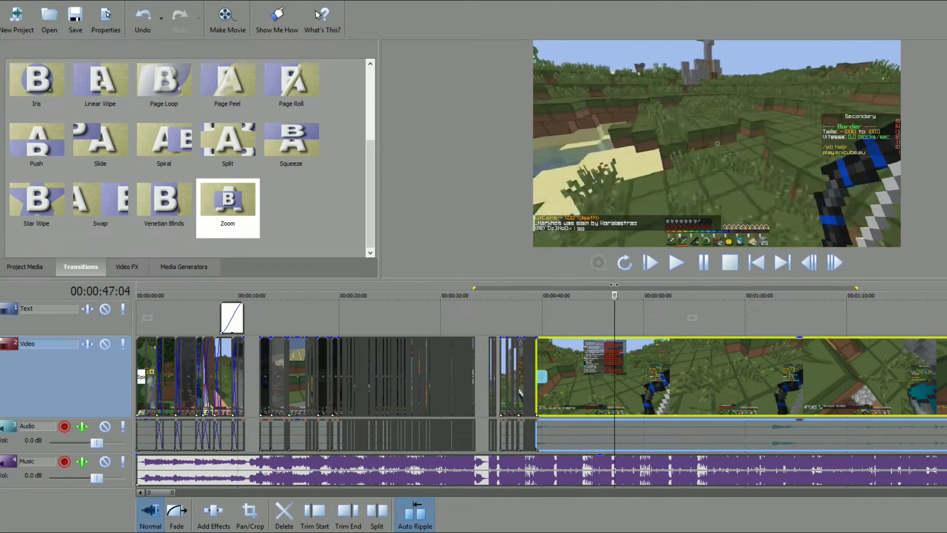
click(538, 375)
scroll(647, 363, up, 5)
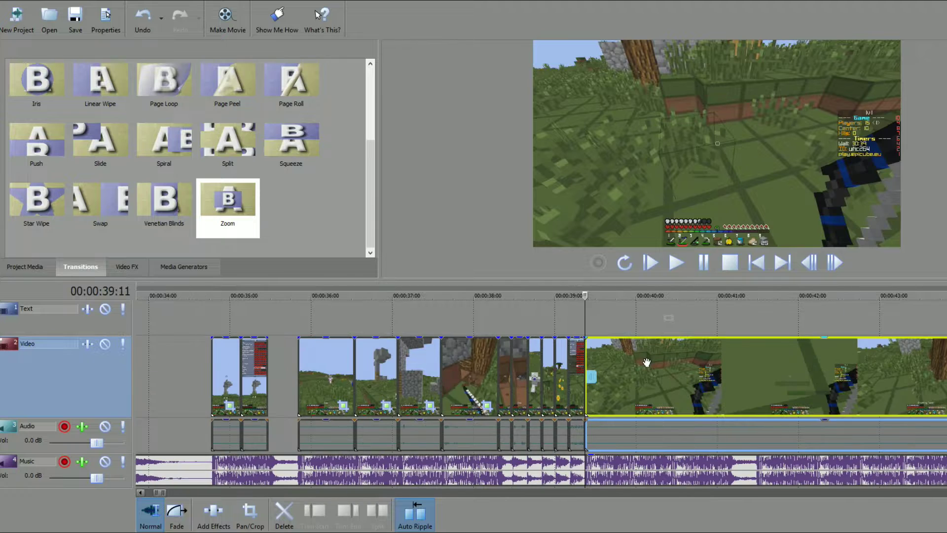
click(628, 367)
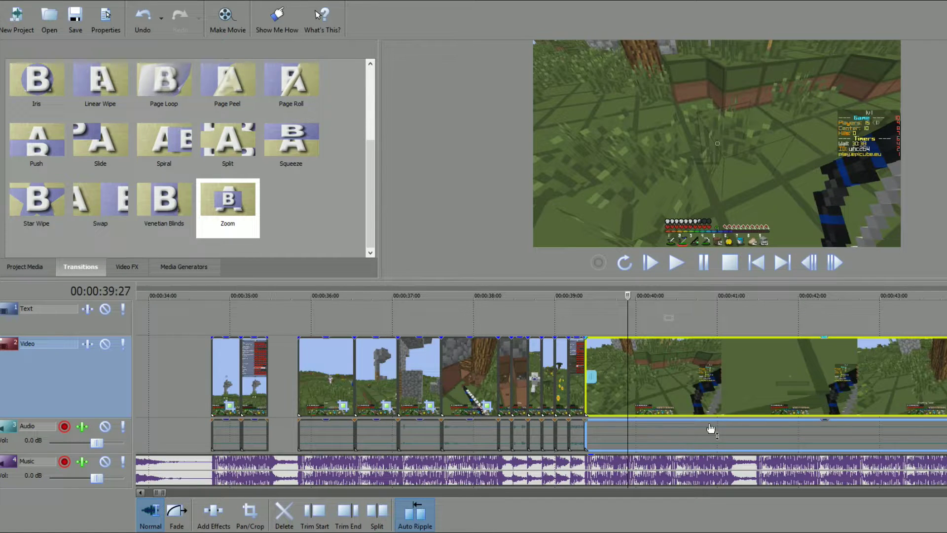
key(s)
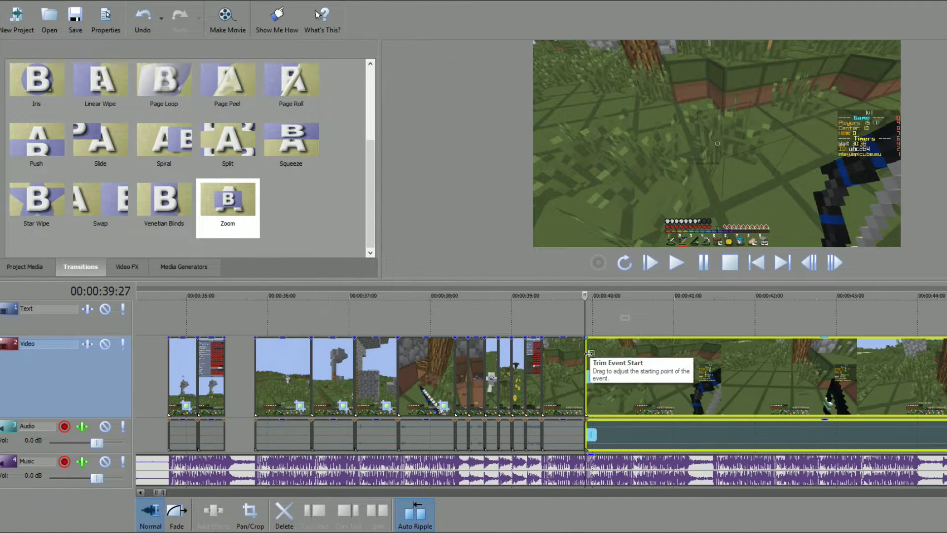
Copy the effect attributes of the stone tower clip near 37 seconds onto the new short clip starting at 00:00:39:11
right_click(380, 371)
click(395, 206)
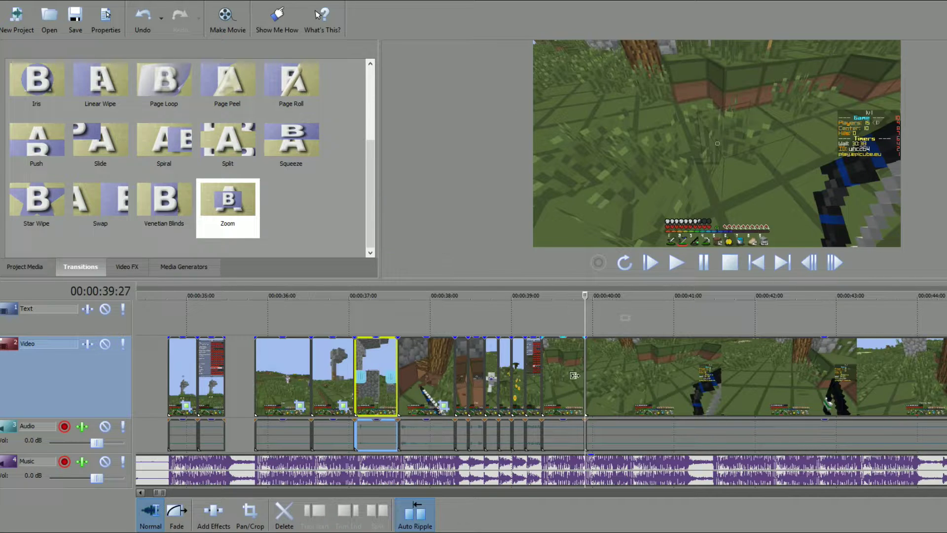
right_click(562, 375)
click(622, 237)
click(531, 306)
Cut the long clip forward to the cobblestone pit shot and split off a short clip ending near 00:00:40:13
key(space)
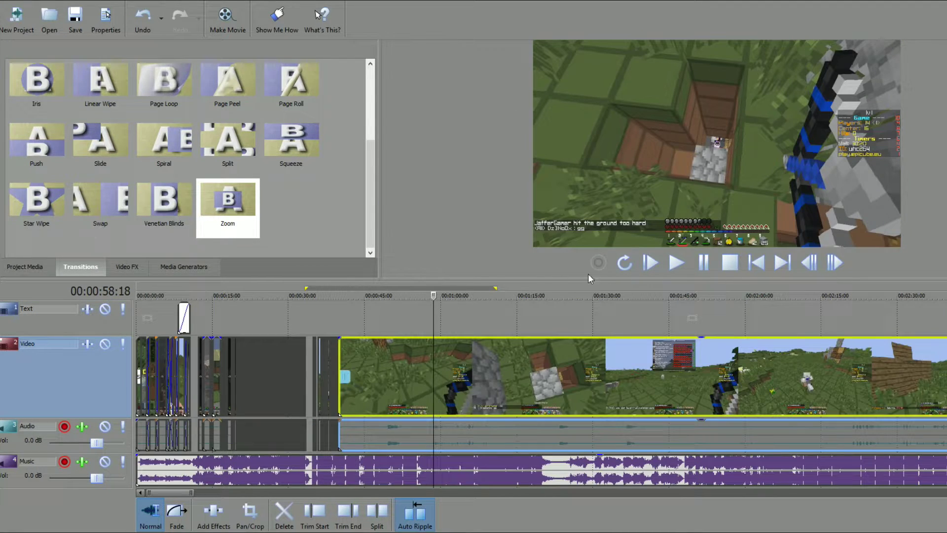
click(706, 264)
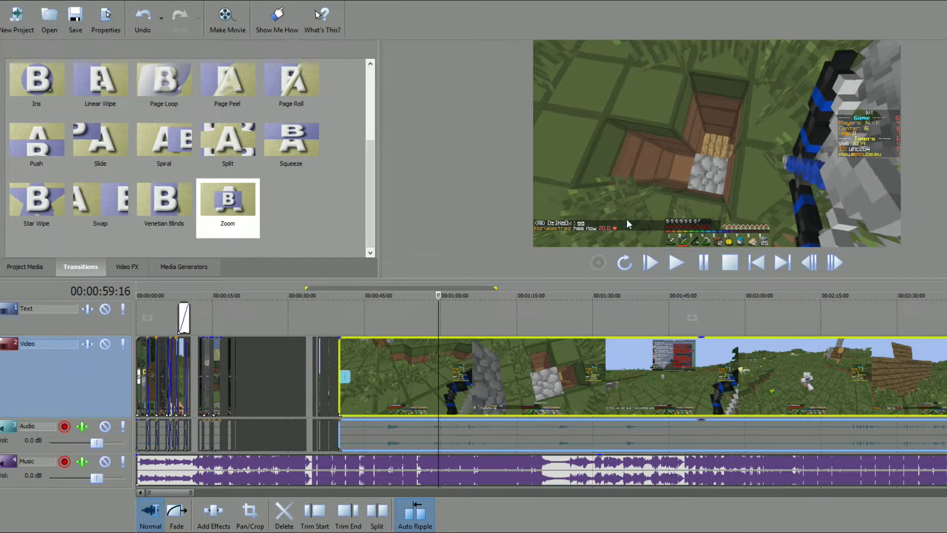
scroll(320, 475, up, 5)
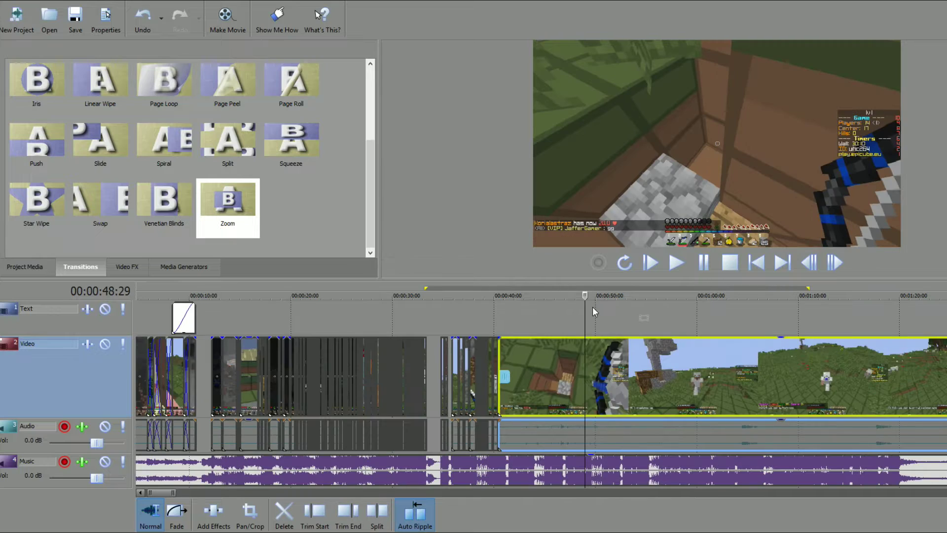
Find the bow shot beside the logs near 00:02:01:25, remove the footage before it and split the clip at 00:00:41:04
drag(586, 297, 770, 299)
scroll(532, 325, down, 5)
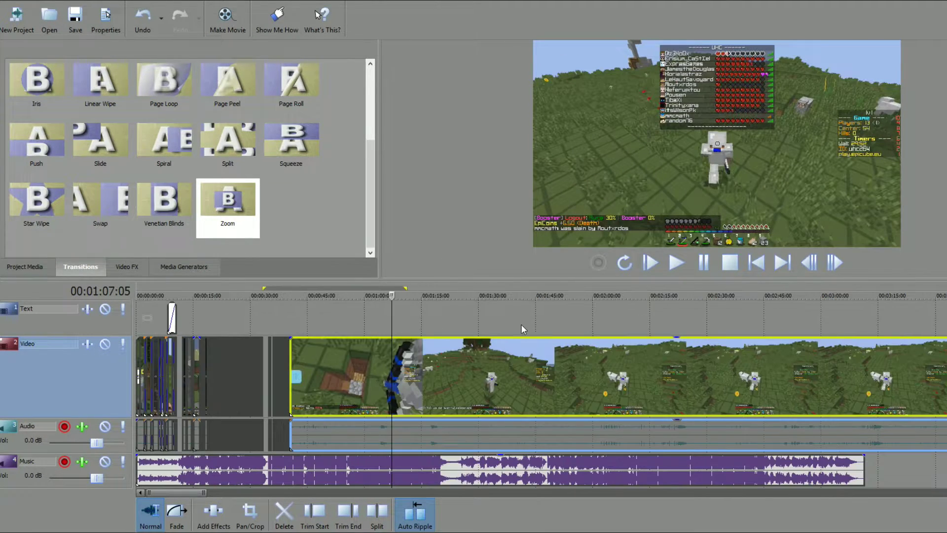
drag(392, 295, 599, 295)
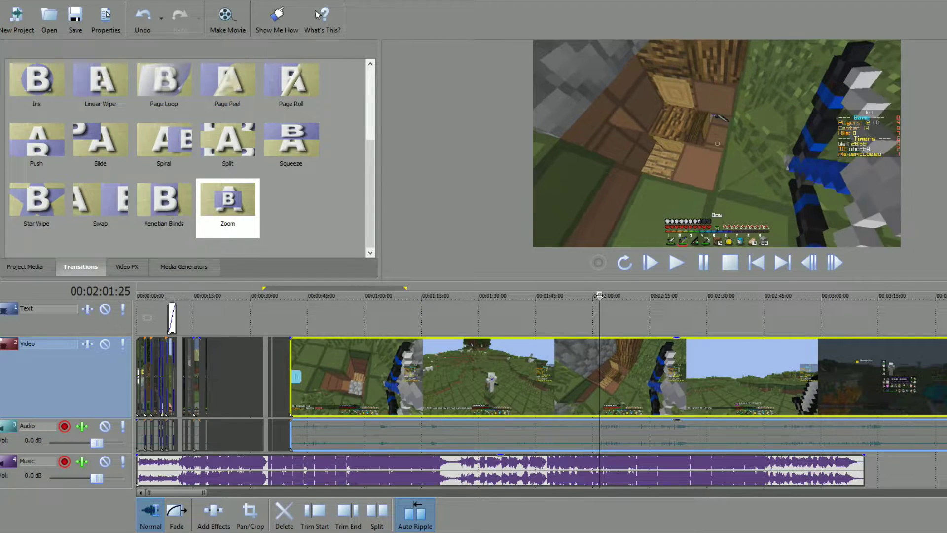
drag(599, 295, 602, 295)
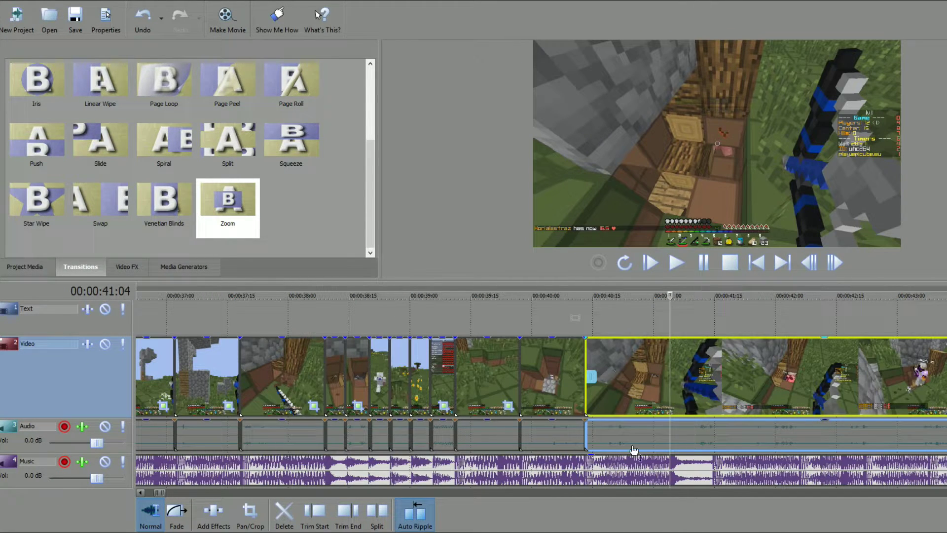
click(377, 513)
Crop the short cobblestone pit clip to 640 × 360 around its centre with Pan/Crop
click(553, 375)
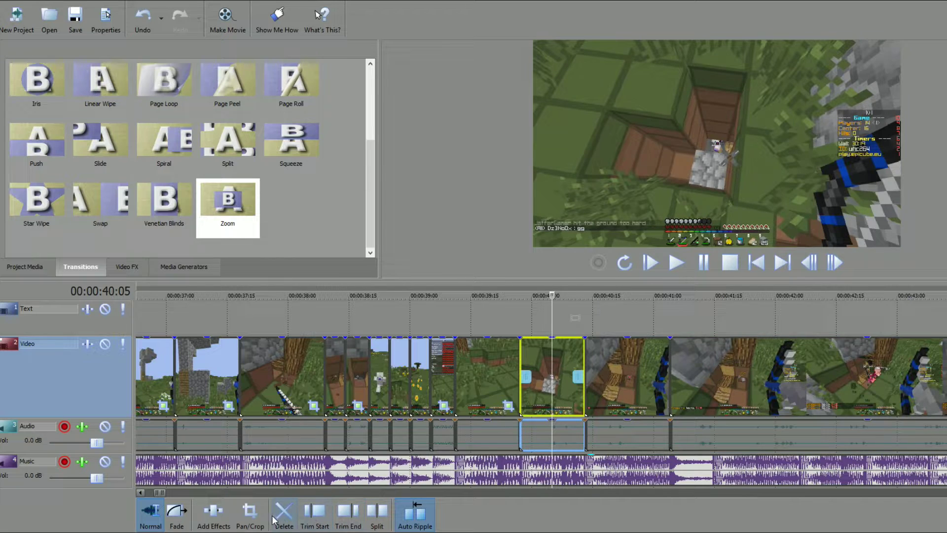
click(250, 513)
drag(566, 92, 473, 148)
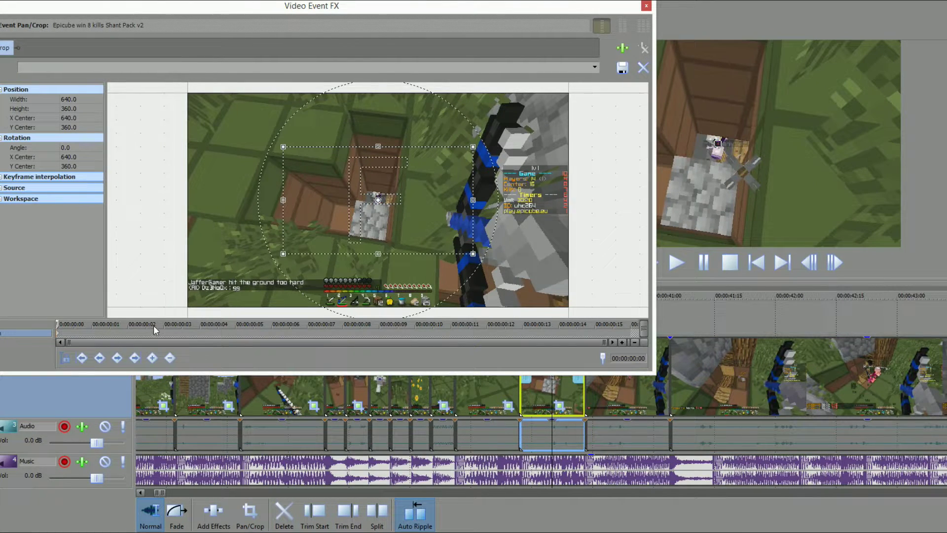
click(647, 5)
Copy the effect attributes of the clip starting at 00:00:39:11 onto the short log clip ending at 00:00:41:04
right_click(498, 372)
click(543, 203)
right_click(619, 375)
click(659, 226)
click(548, 315)
Play back the edited clips from just before 00:00:38:00 to check the new cuts and zooms
scroll(545, 323, up, 3)
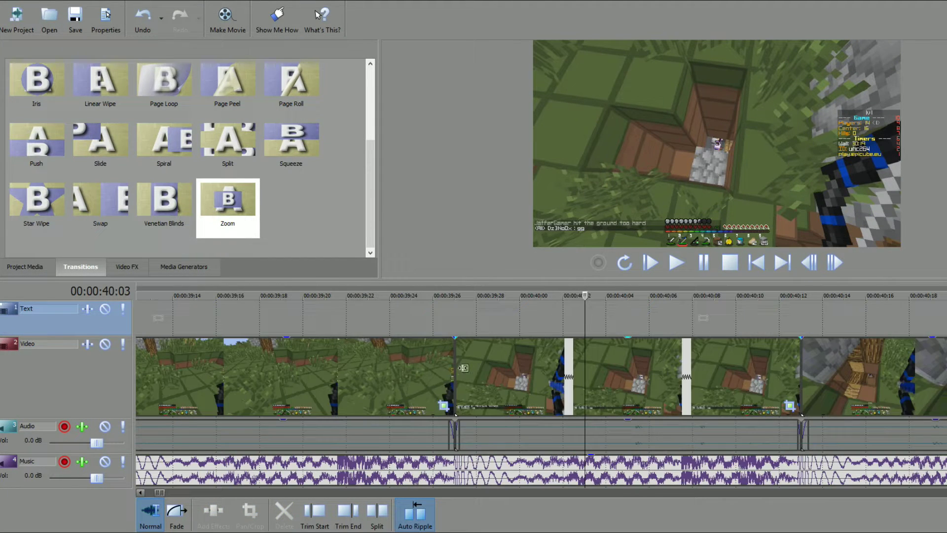
scroll(543, 330, down, 2)
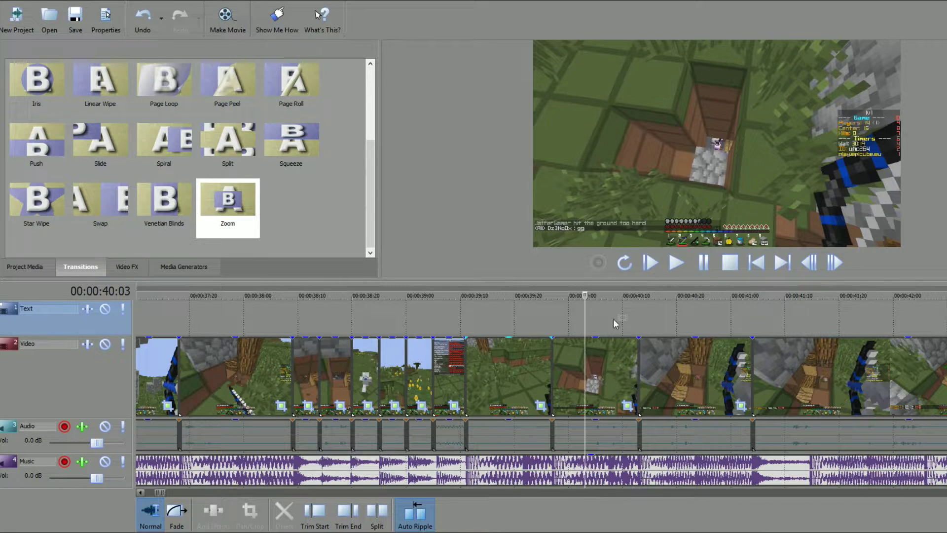
drag(580, 296, 225, 321)
scroll(469, 321, down, 2)
key(space)
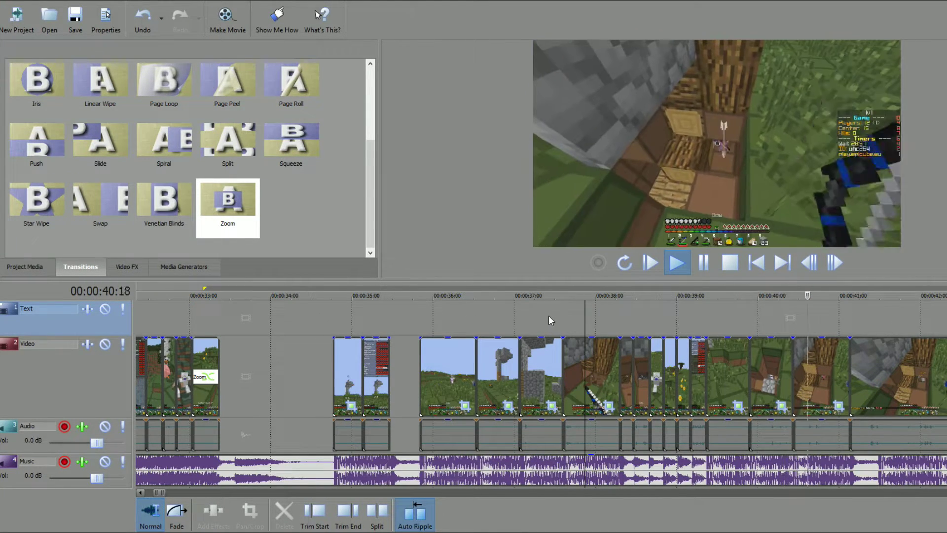
Play back the sequence around 00:00:41:04 to judge the music timing and find where the next clip has to start
key(space)
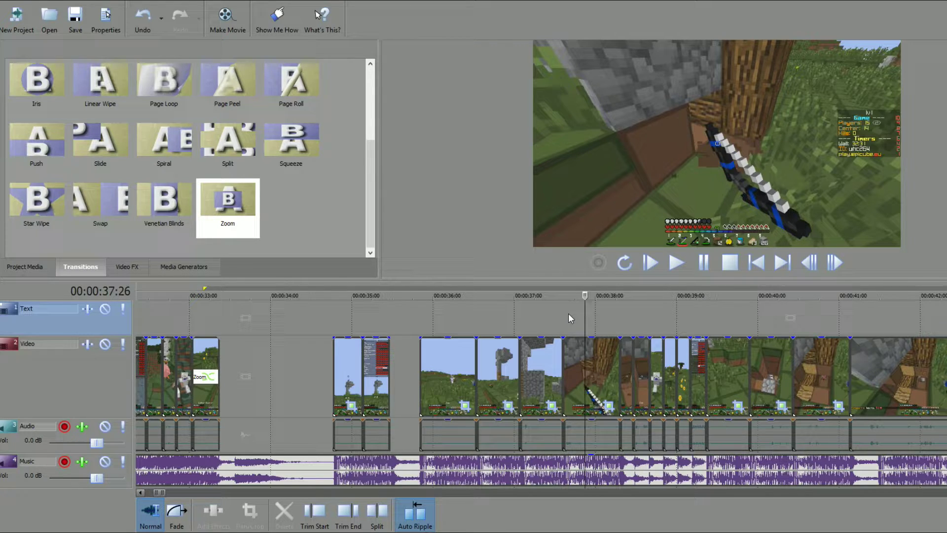
drag(585, 295, 817, 295)
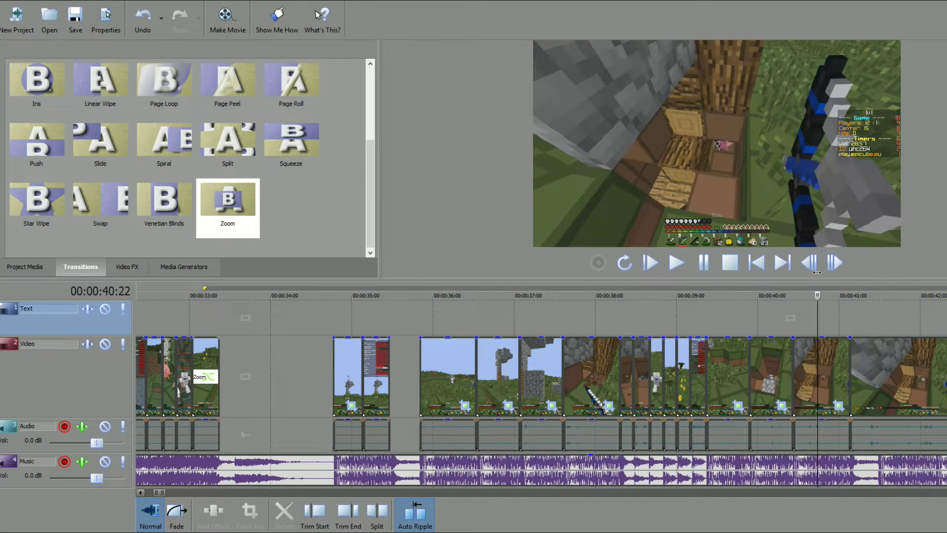
scroll(720, 315, up, 2)
scroll(419, 321, down, 2)
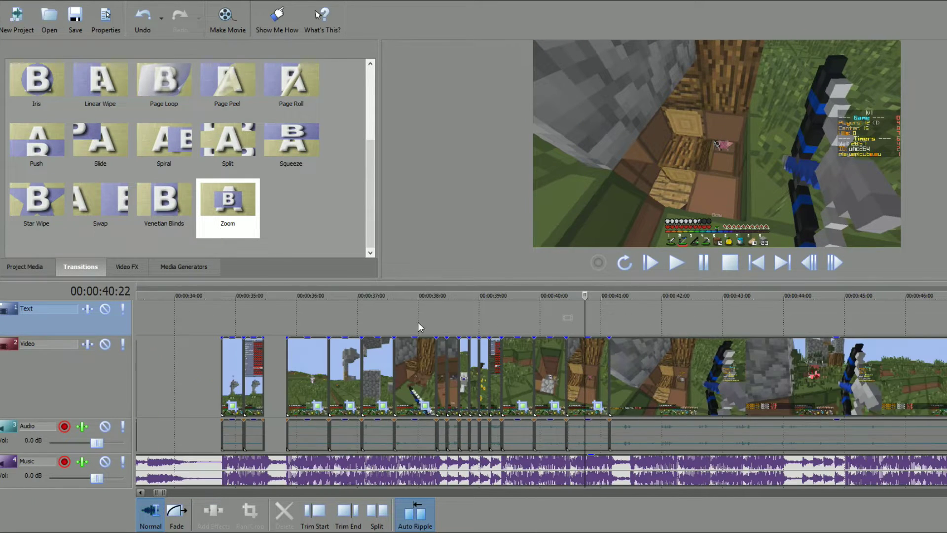
click(213, 308)
key(space)
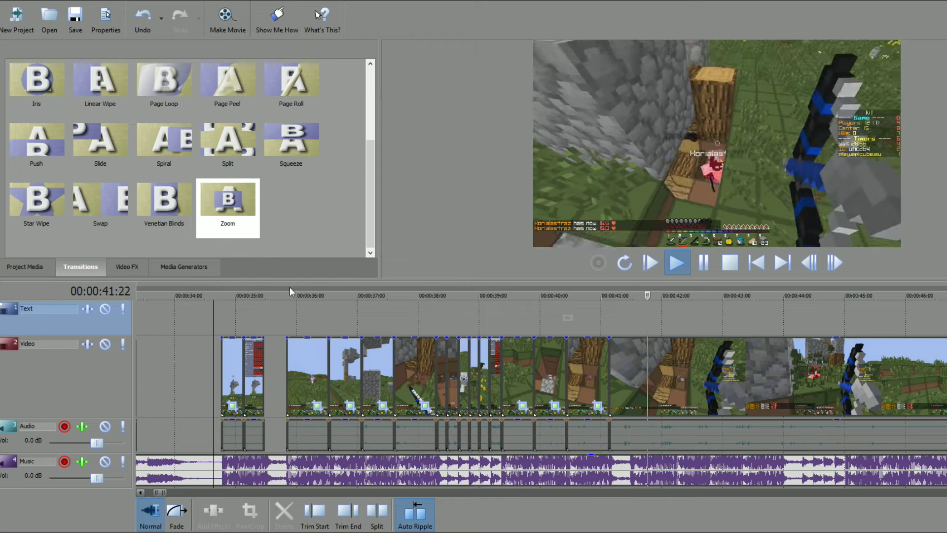
key(space)
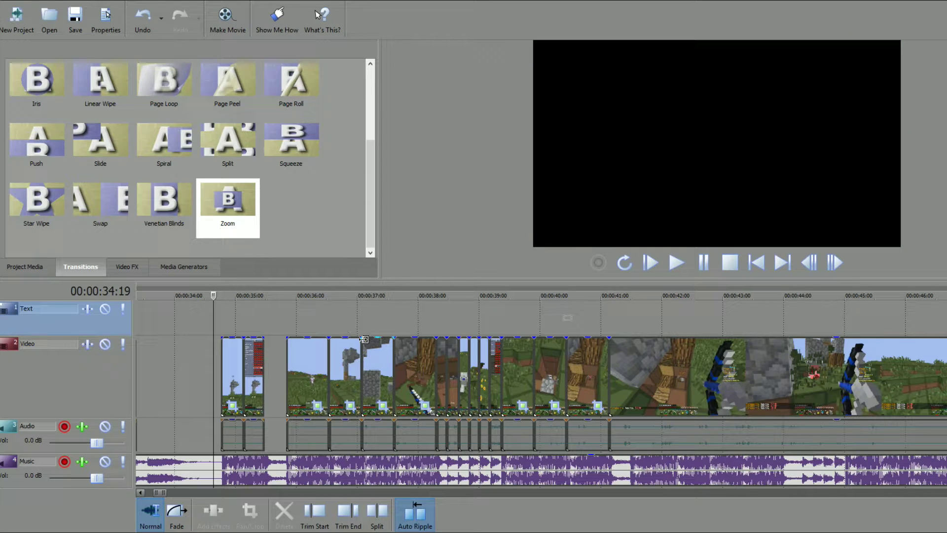
click(607, 298)
key(space)
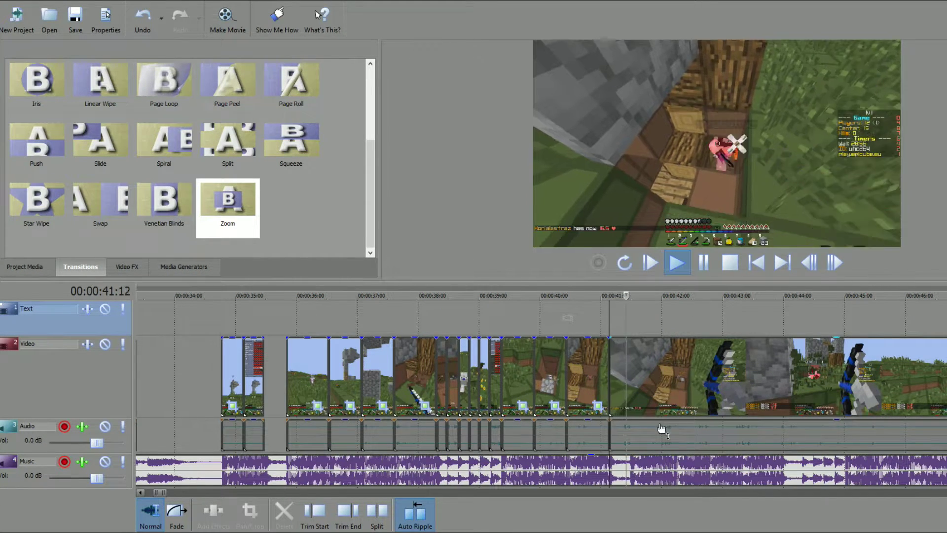
key(space)
Move the remaining gameplay footage to start at 00:00:41:15, leaving a gap after the last log clip for the music break
scroll(634, 384, up, 4)
drag(634, 384, 720, 374)
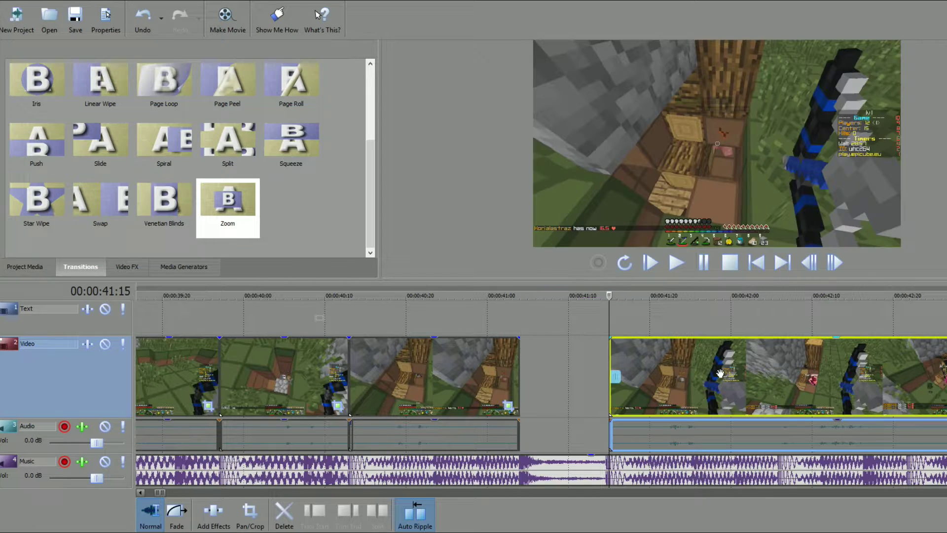
click(480, 314)
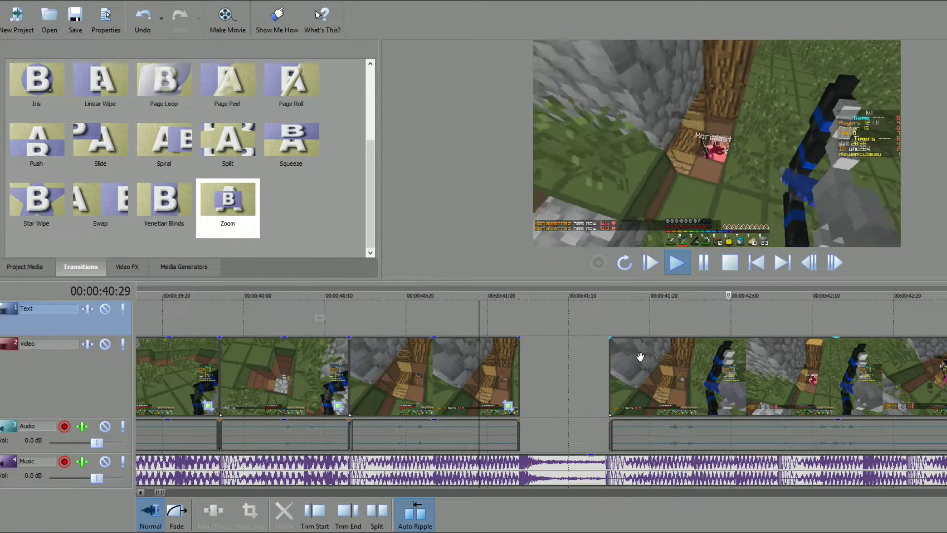
click(608, 297)
scroll(714, 320, up, 4)
key(space)
click(810, 262)
drag(814, 375, 782, 375)
scroll(549, 298, down, 4)
Split the moved footage at 00:00:42:06 and cut the following highlights into short beat-length clips ending at 00:00:43:28
drag(550, 298, 593, 296)
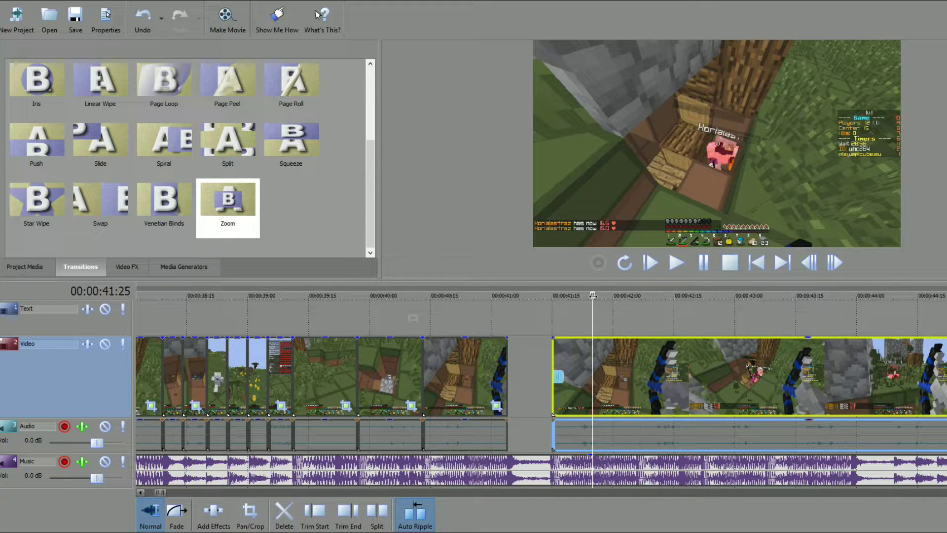
drag(593, 296, 552, 296)
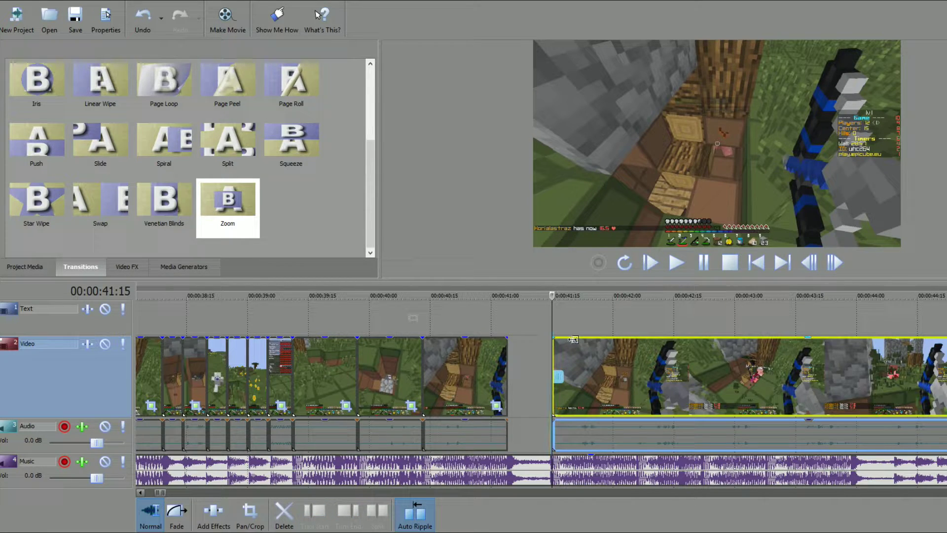
click(809, 262)
click(834, 262)
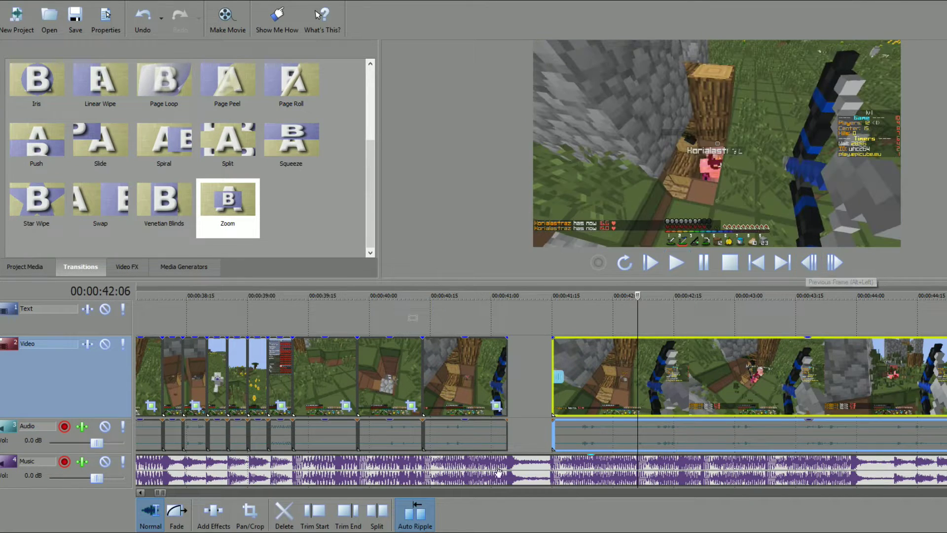
click(377, 512)
drag(638, 295, 702, 294)
key(Delete)
click(834, 316)
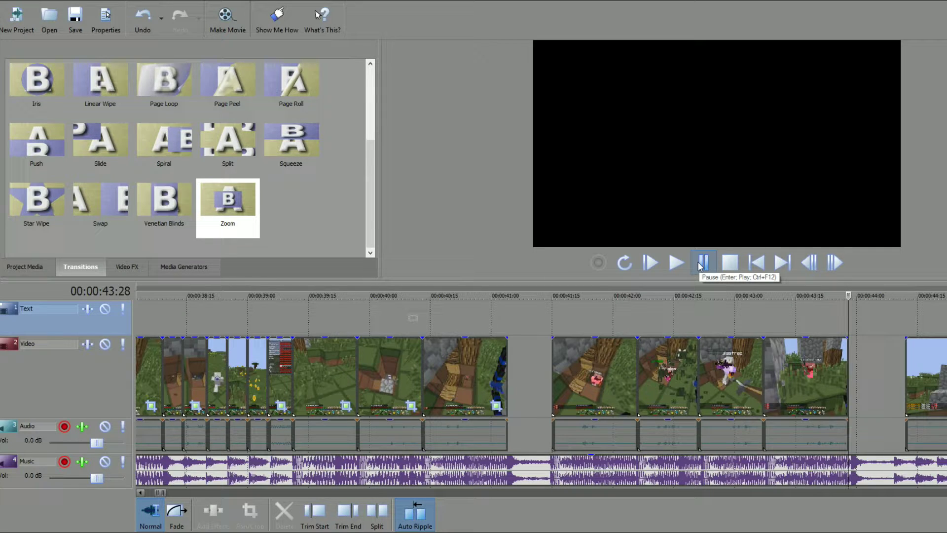
click(507, 295)
key(space)
click(846, 300)
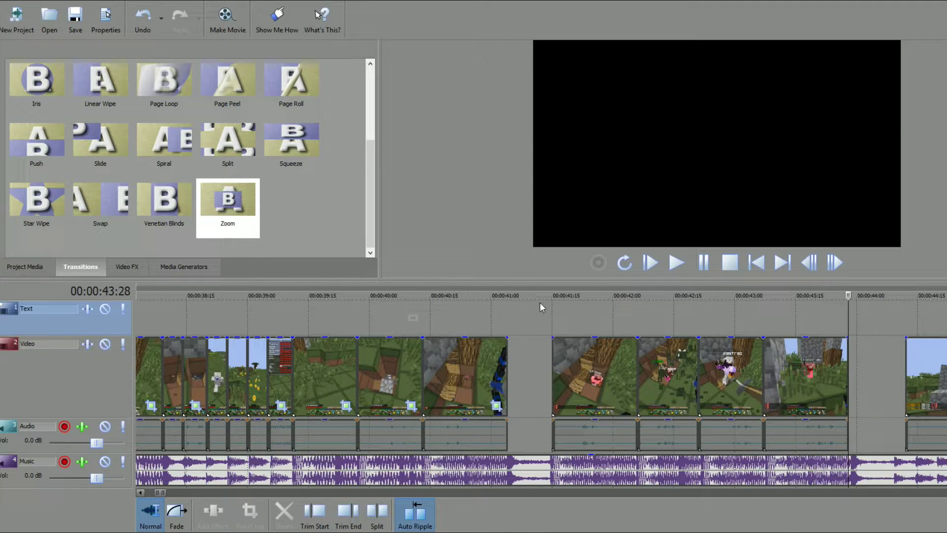
Copy the effect attributes of the log clip before the gap onto the four clips between 00:00:41:15 and 00:00:43:28
right_click(467, 358)
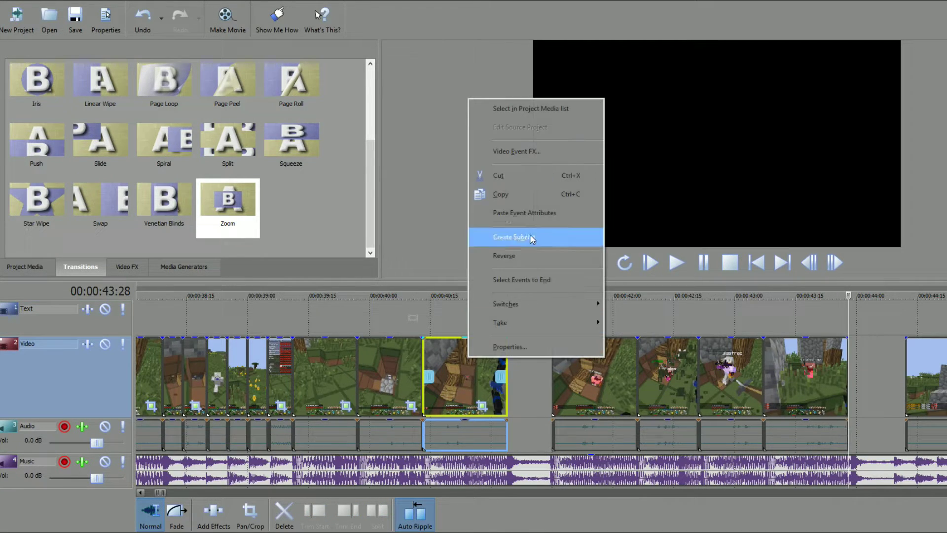
click(529, 191)
right_click(594, 375)
click(651, 213)
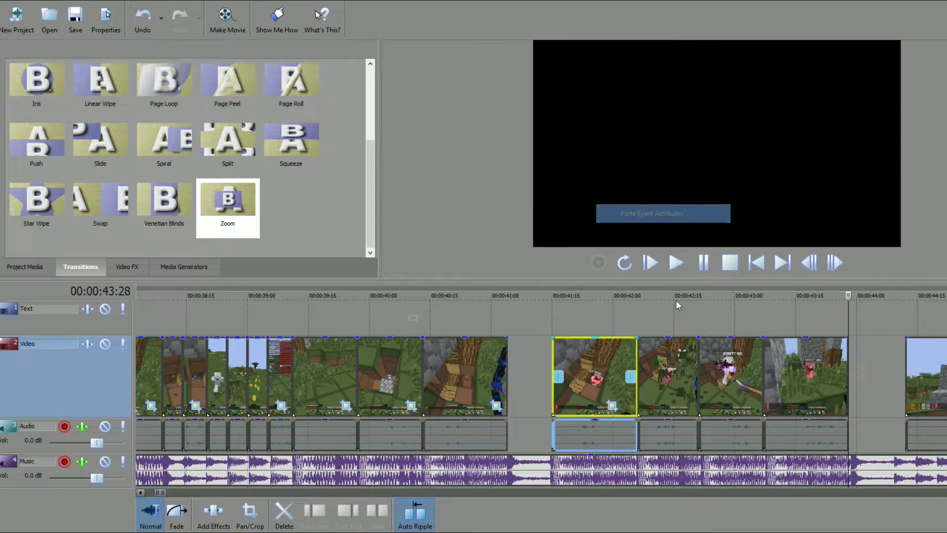
click(532, 316)
key(space)
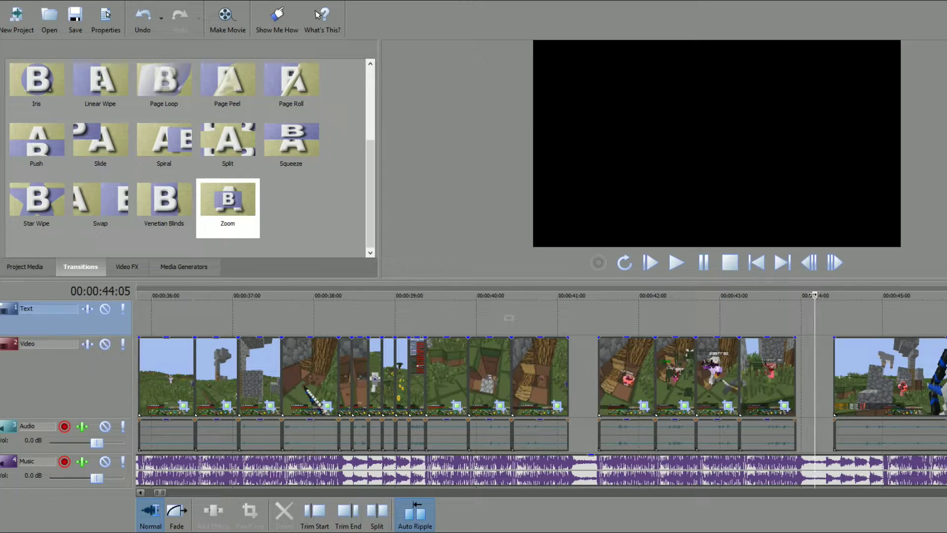
Place old-phone-2650639_1280.png on the Text track at 00:00:44:00 and trim its end to 00:00:44:09
click(26, 267)
drag(195, 78, 805, 310)
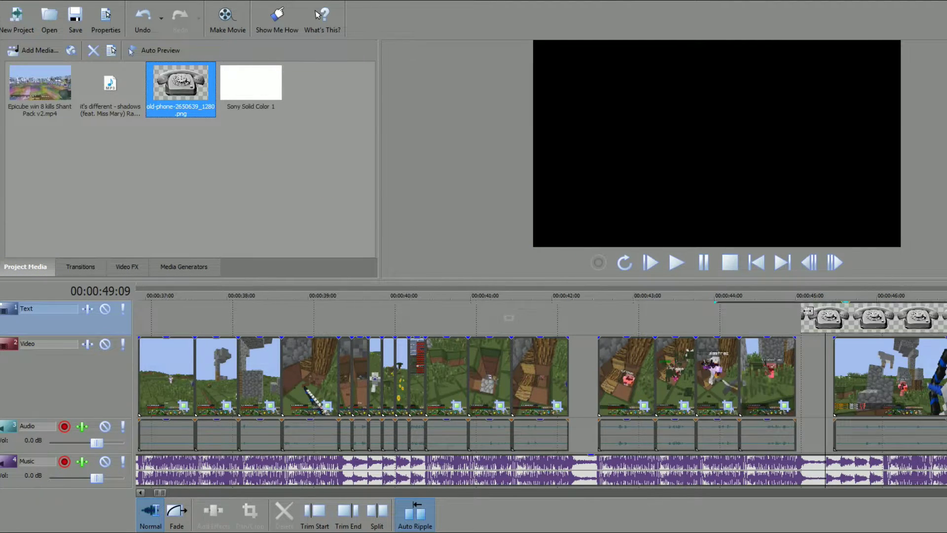
click(627, 295)
scroll(628, 295, up, 5)
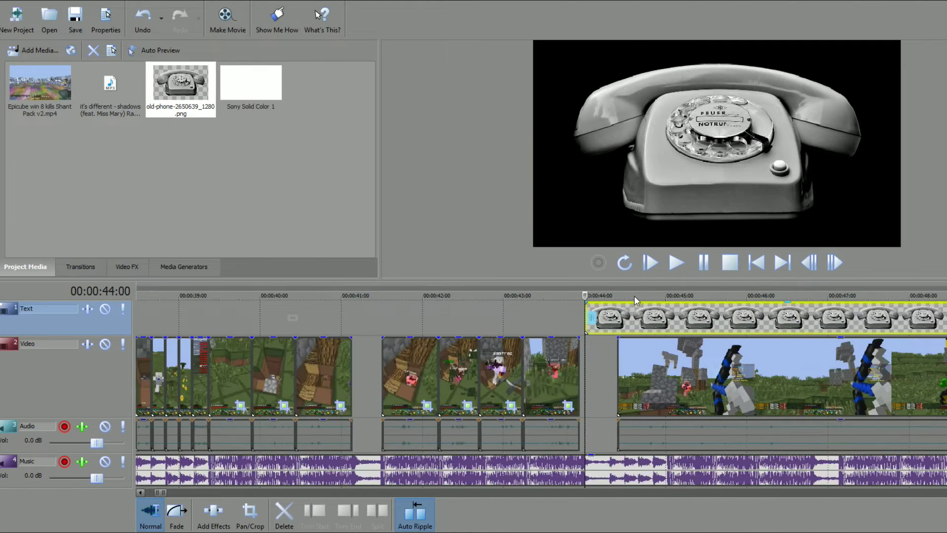
click(643, 316)
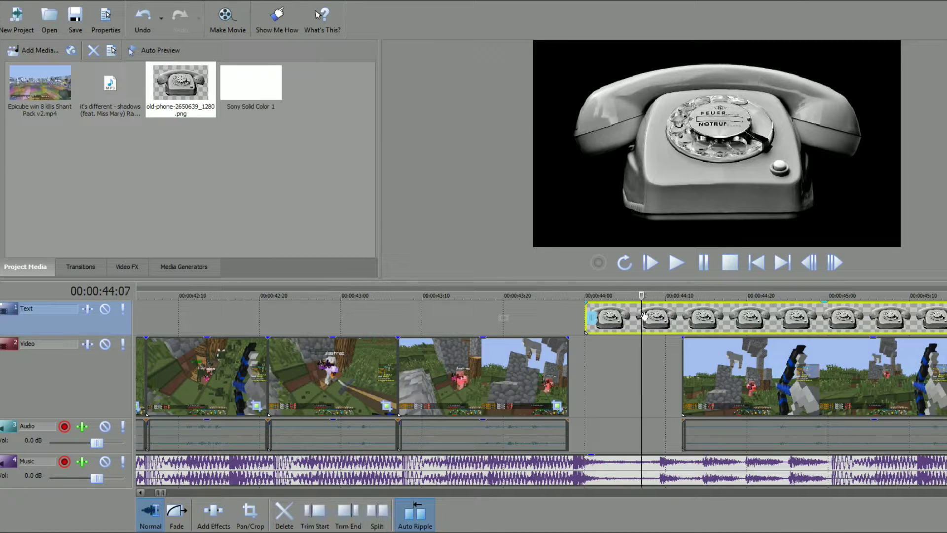
drag(643, 295, 657, 295)
key(alt+bracketright)
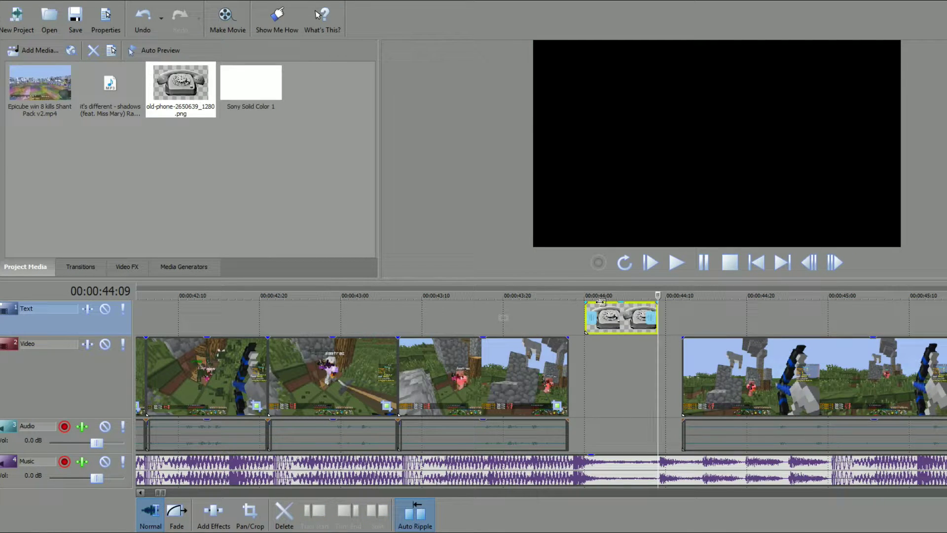
Play back the phone image against the music and move the following gameplay footage to start right after it at 00:00:44:09
click(569, 294)
key(space)
key(space)
key(space)
key(space)
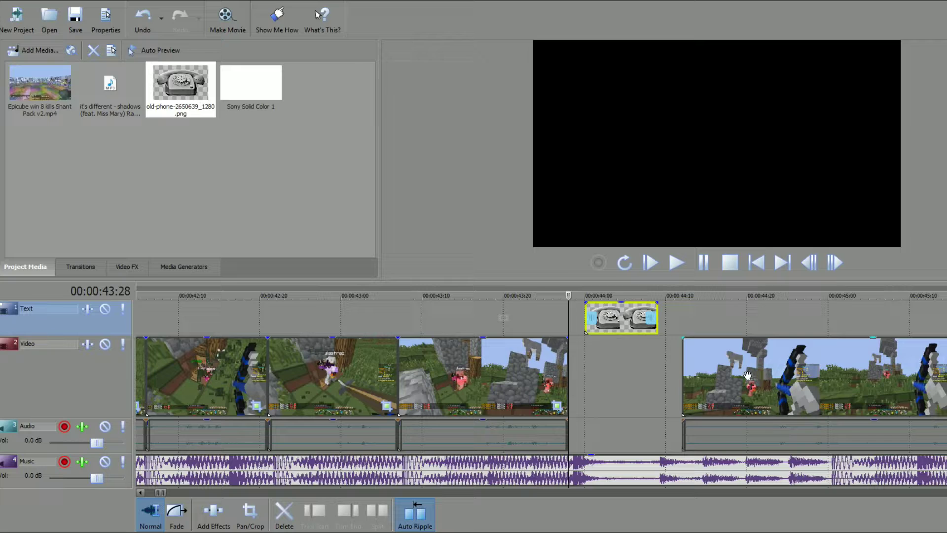
drag(804, 378, 782, 389)
scroll(782, 366, down, 2)
Split the footage after the phone image at 00:00:44:15, 00:00:44:20, 00:00:44:25 and 00:00:45:00, and play back the cuts
key(space)
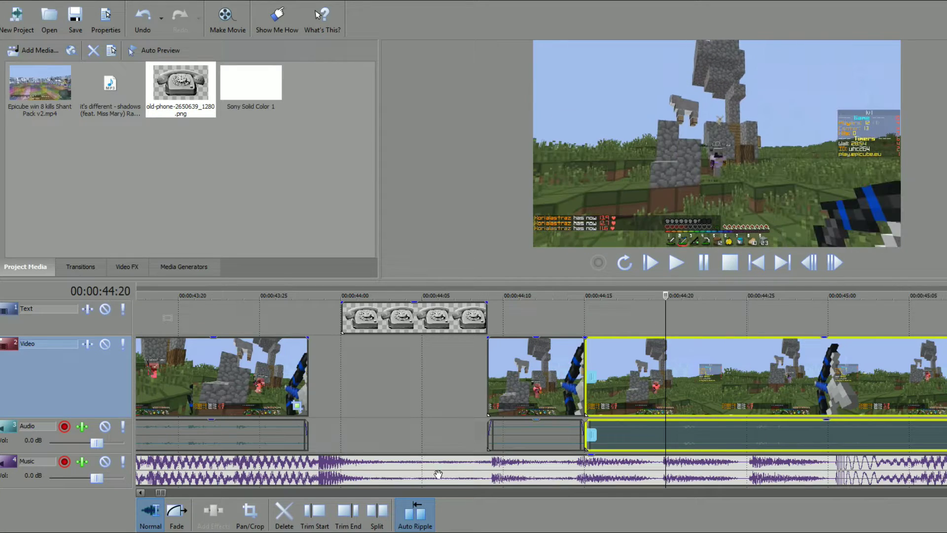
click(376, 516)
click(731, 295)
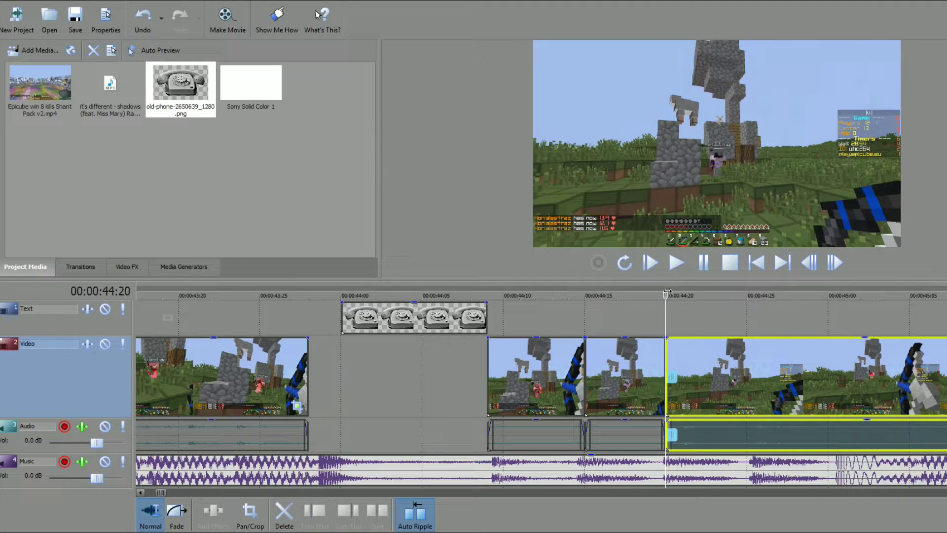
click(747, 295)
key(s)
key(space)
key(s)
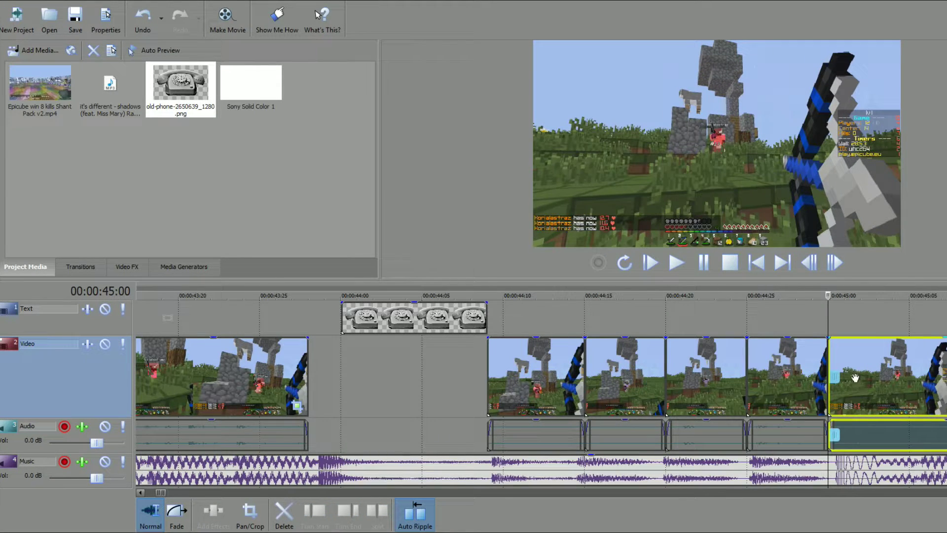
click(487, 296)
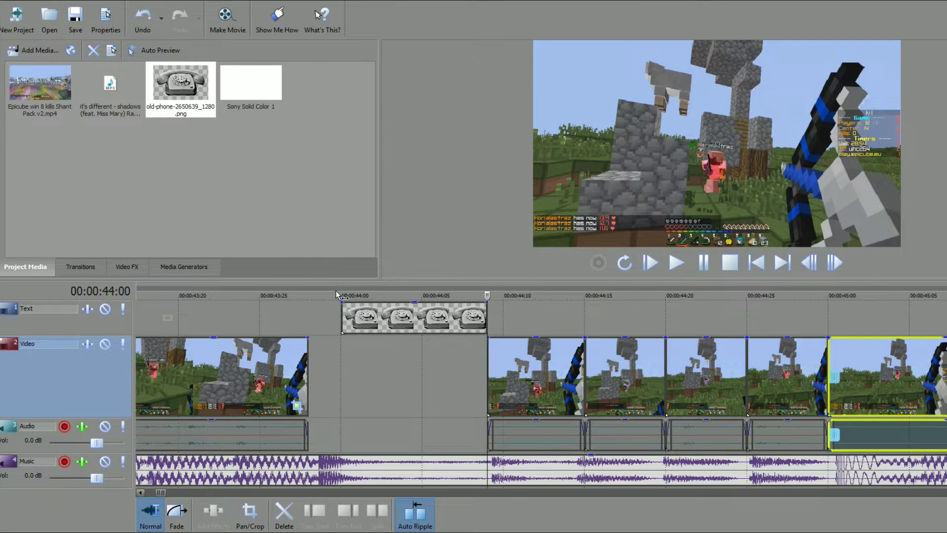
click(336, 293)
key(space)
key(space)
key(space)
key(space)
Enlarge the Pan/Crop frame of the first clip after the phone image so the gameplay appears small in the centre on black
click(515, 363)
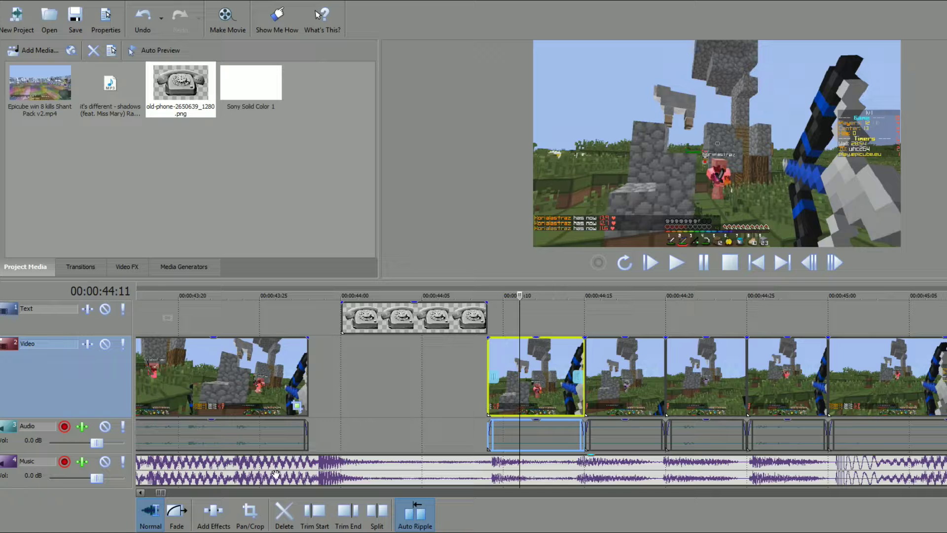
click(252, 511)
drag(565, 93, 548, 118)
scroll(515, 143, down, 2)
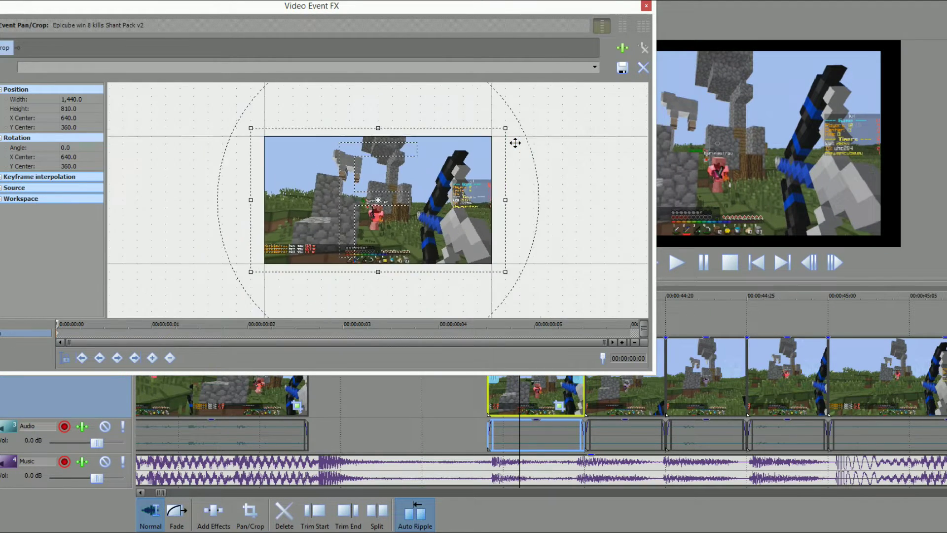
scroll(515, 142, down, 3)
drag(484, 11, 324, 0)
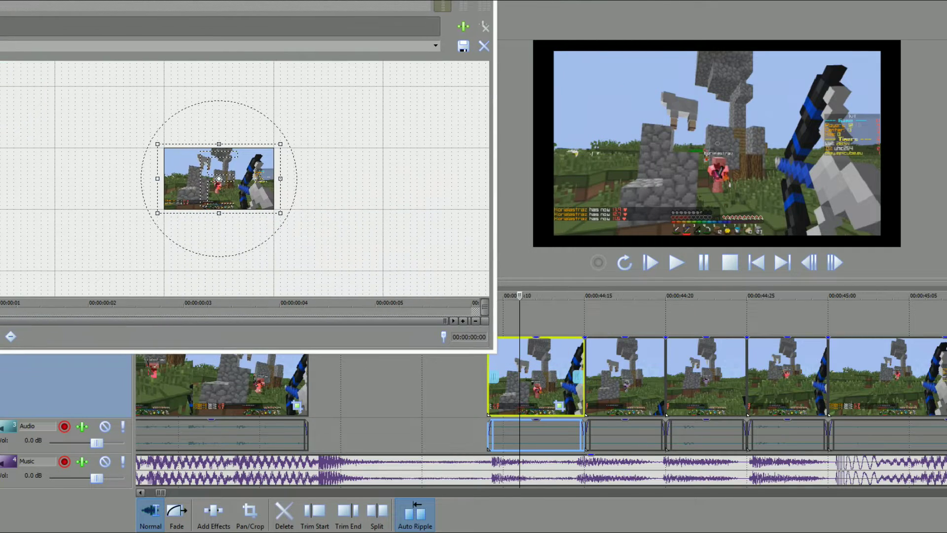
drag(279, 142, 466, 48)
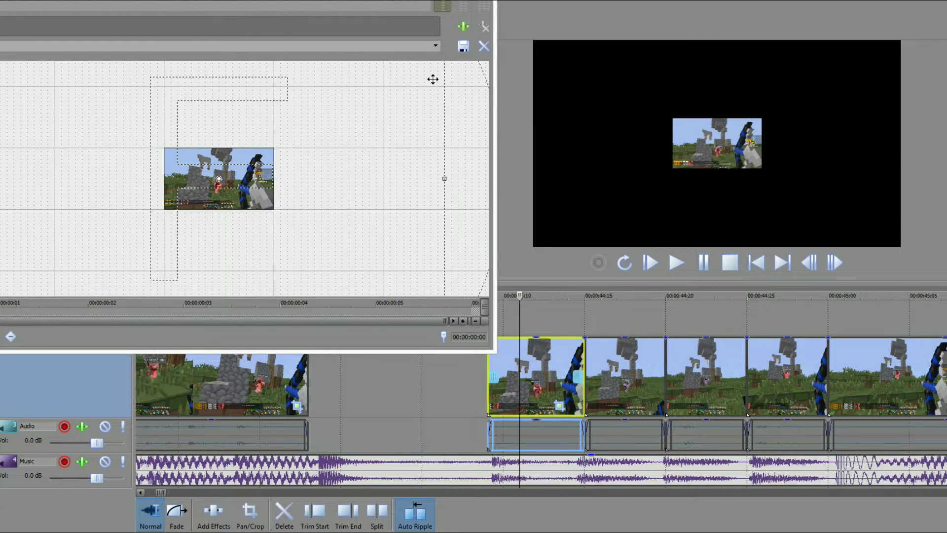
scroll(408, 91, down, 4)
drag(362, 97, 417, 84)
Enlarge the Pan/Crop frames of the clips starting at 00:00:44:15 and 00:00:44:20, less strongly than on the clip before them
click(618, 390)
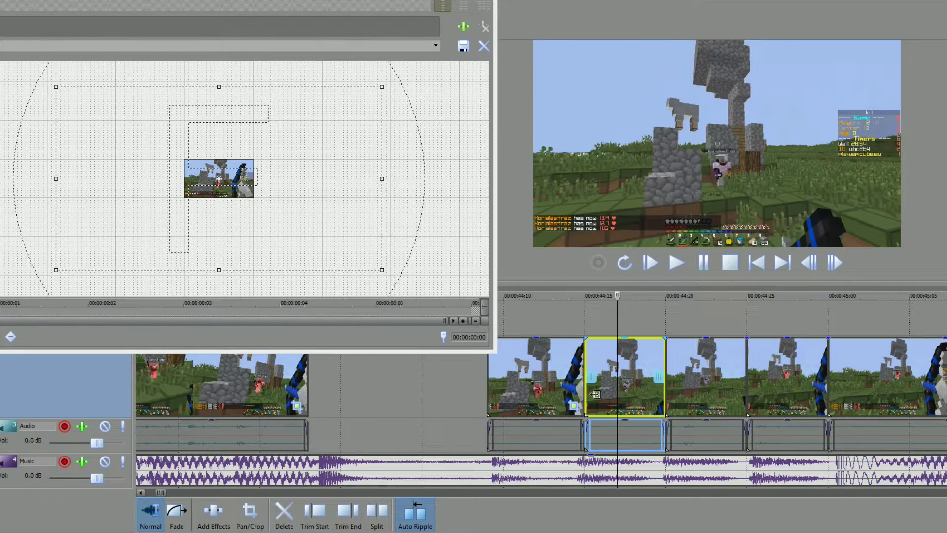
click(241, 505)
drag(255, 159, 316, 134)
Return the clip starting at 00:00:44:25 to full frame without Pan/Crop and play the sequence from 00:00:43:29 to check it
key(space)
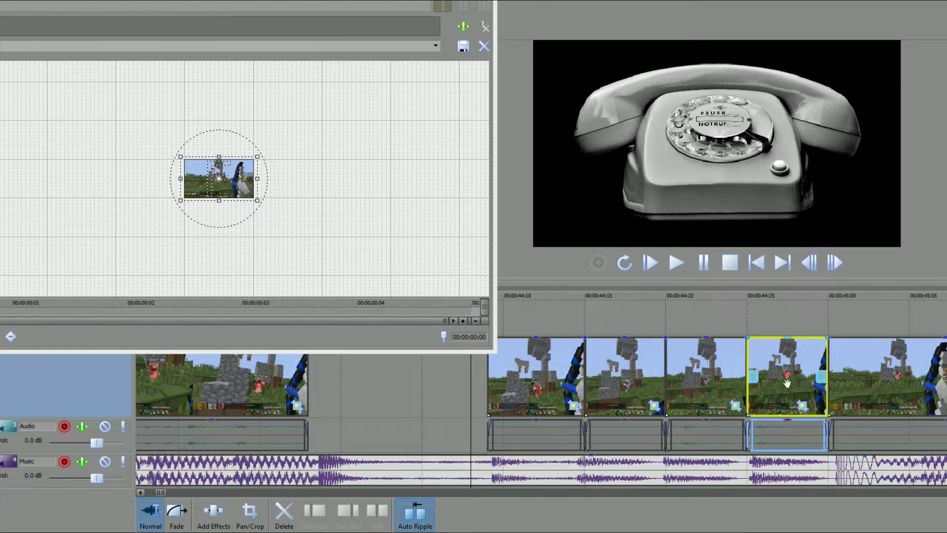
key(space)
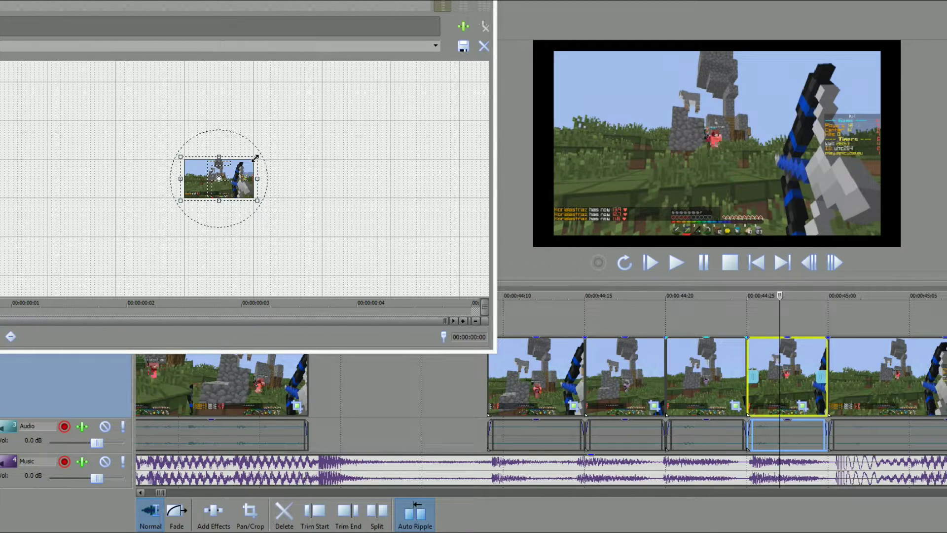
click(484, 26)
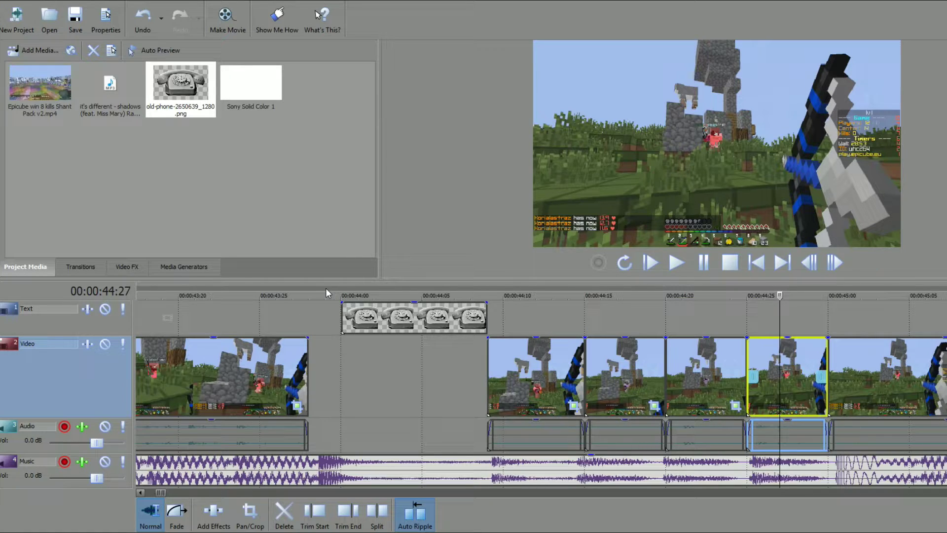
click(323, 303)
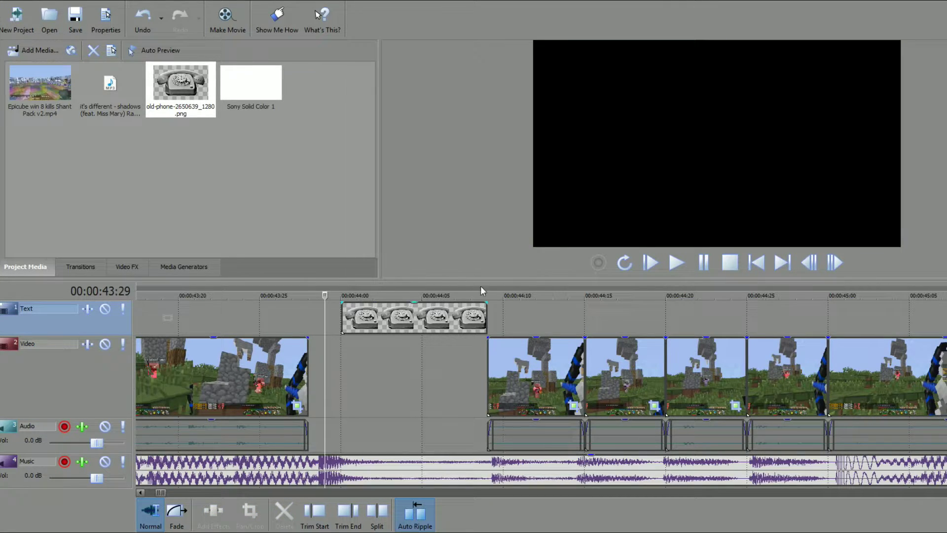
click(493, 294)
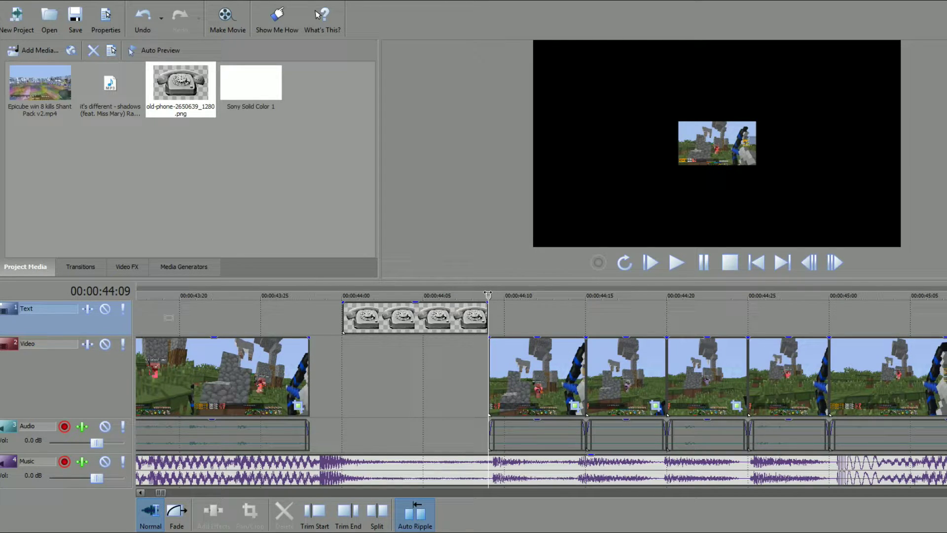
Play back the phone image section and scrub through the long clip after 00:00:45:00 to about 00:00:47:17
drag(494, 293, 311, 302)
key(space)
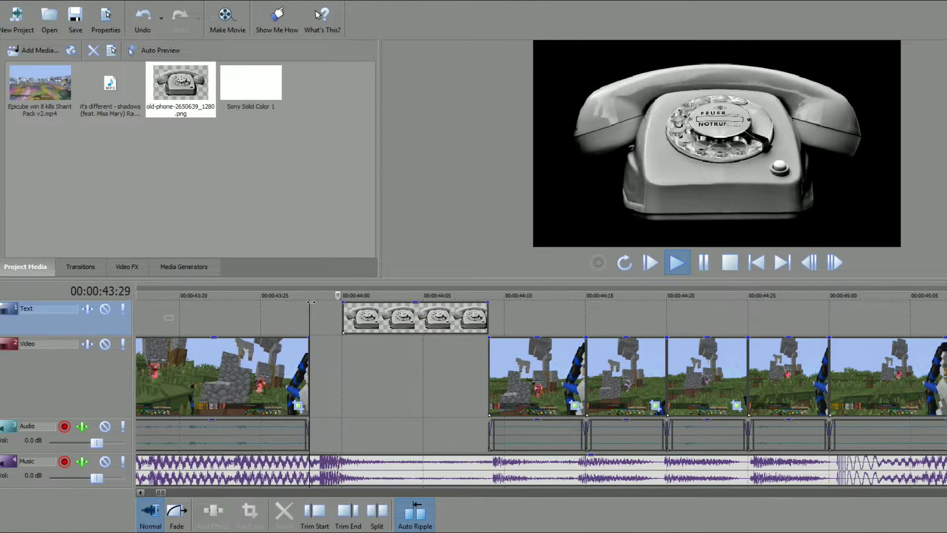
click(726, 345)
scroll(726, 306, down, 4)
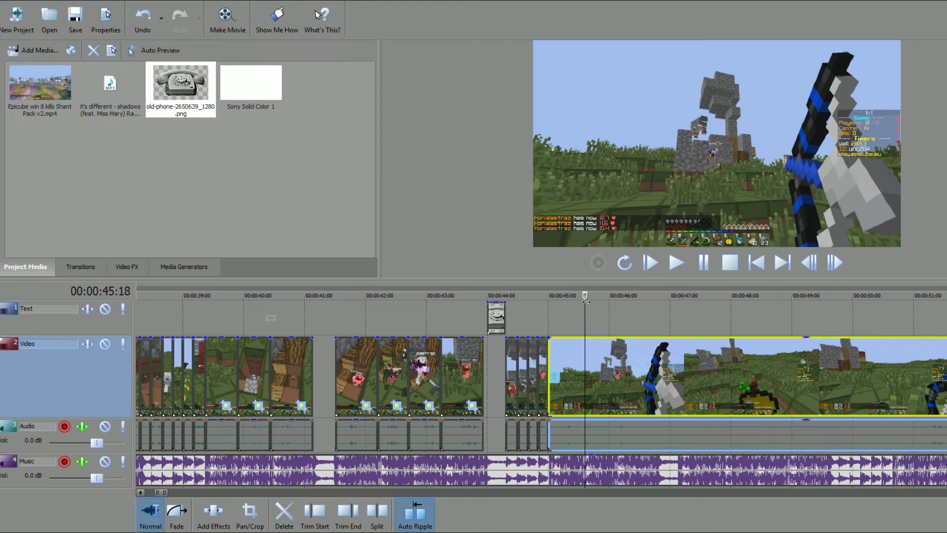
drag(640, 295, 704, 292)
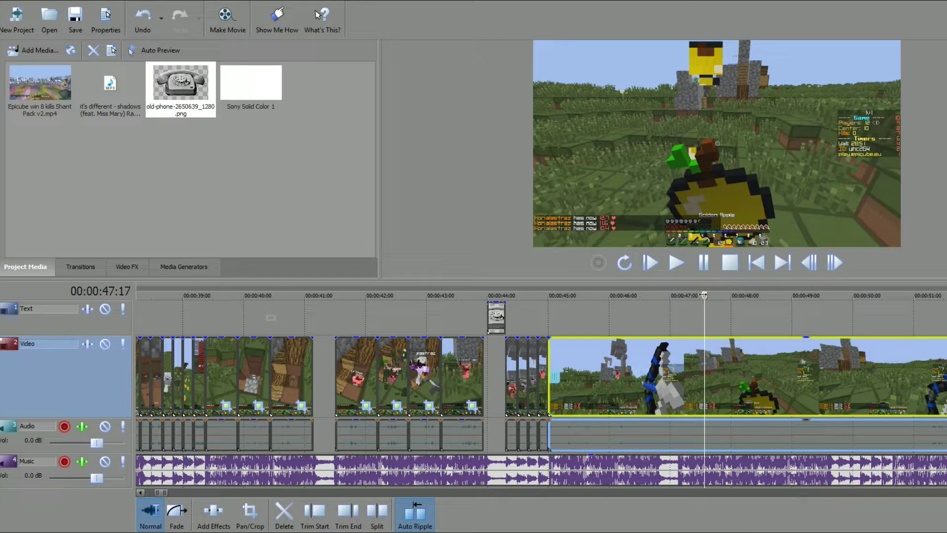
Play the sequence from 00:00:43:28, just before the phone image, to check the clips cut after it
scroll(611, 288, down, 2)
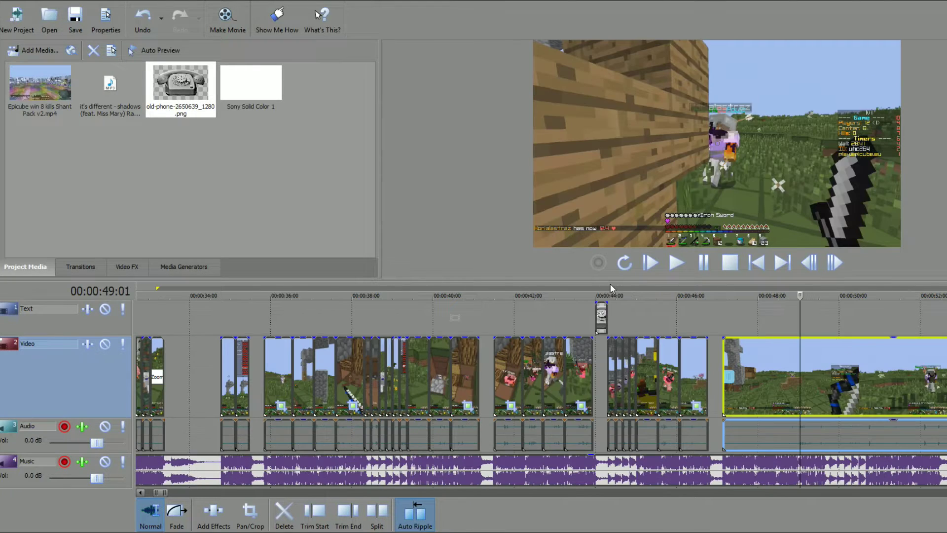
drag(603, 292, 596, 294)
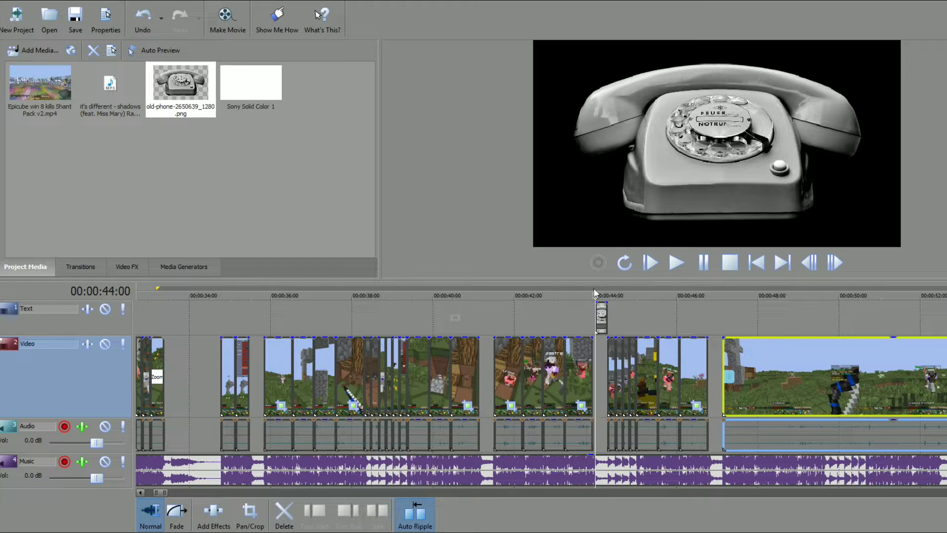
drag(594, 294, 638, 292)
click(655, 270)
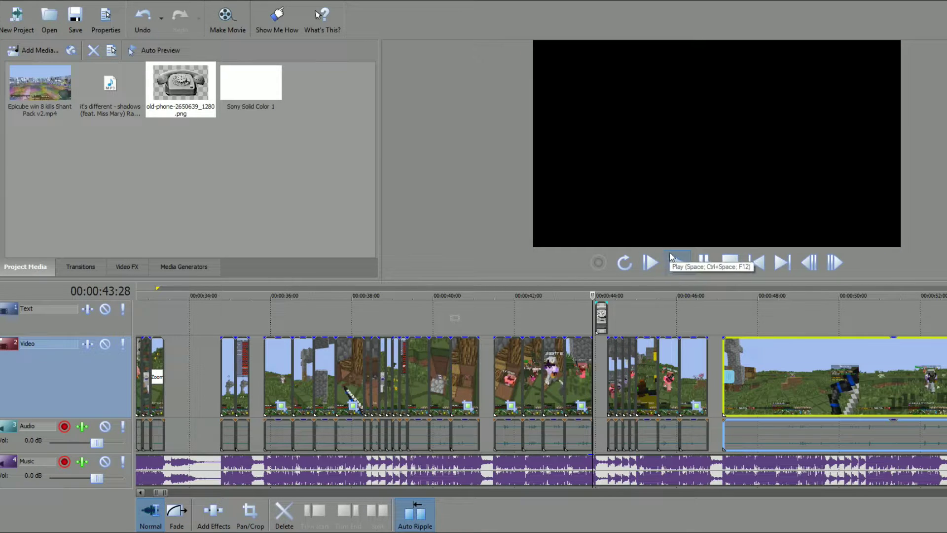
click(680, 265)
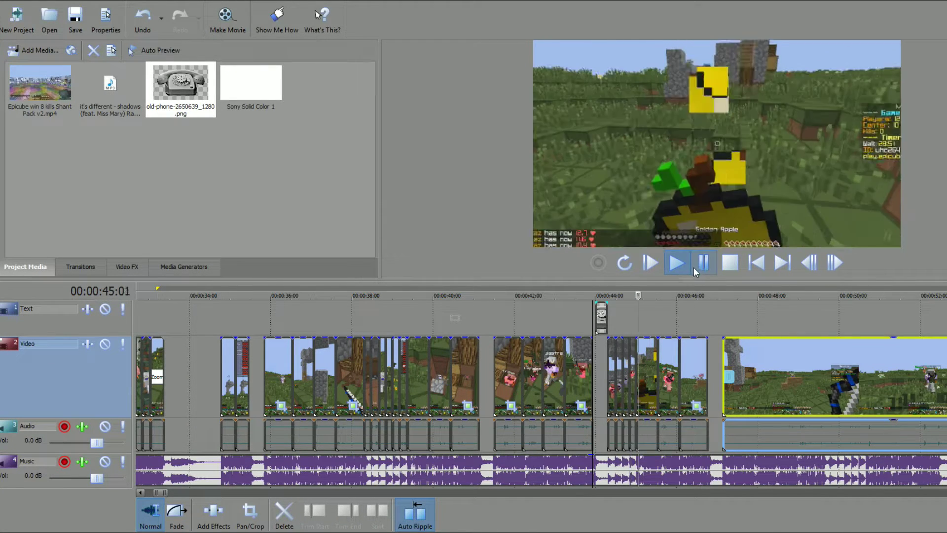
click(703, 265)
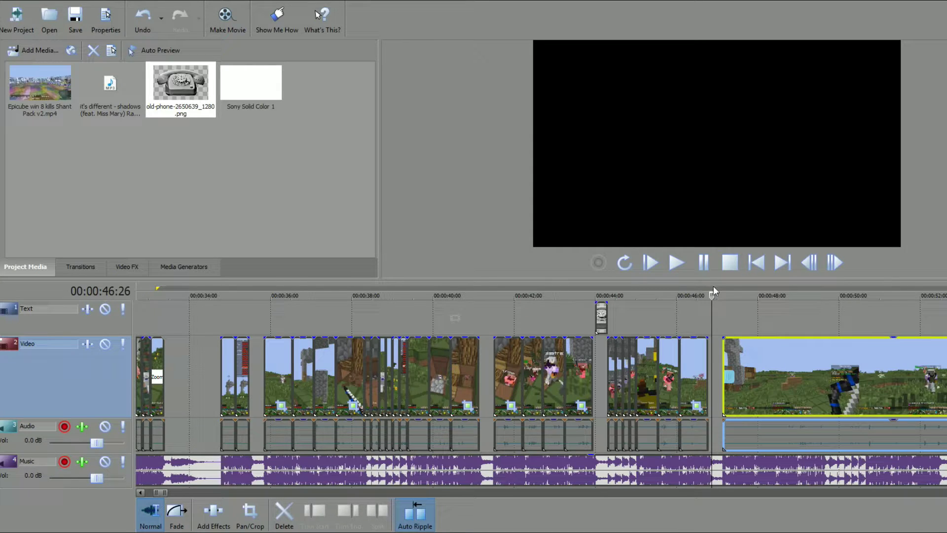
Line up the iron sword fight footage to start at 00:00:47:04, after the short gap in the video track
drag(714, 297, 724, 297)
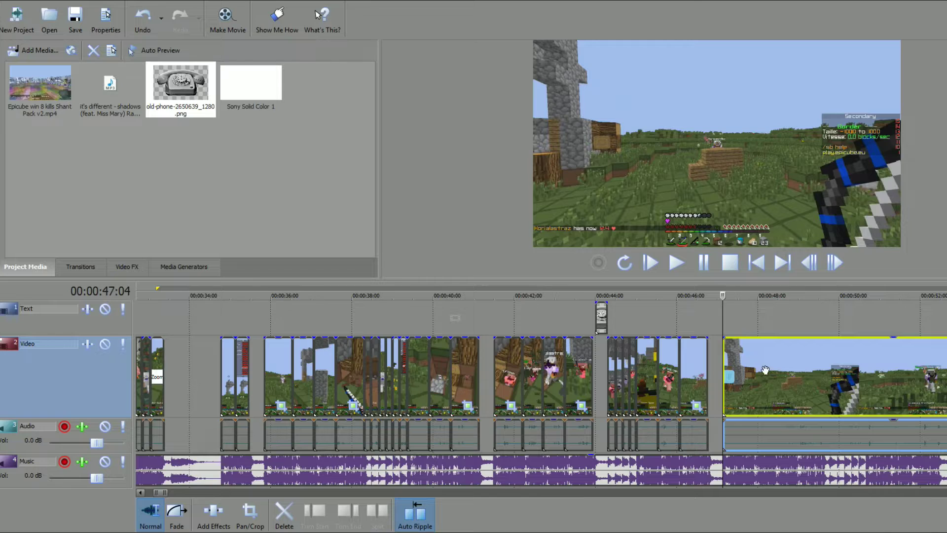
scroll(757, 356, right, 3)
click(772, 312)
drag(772, 312, 586, 312)
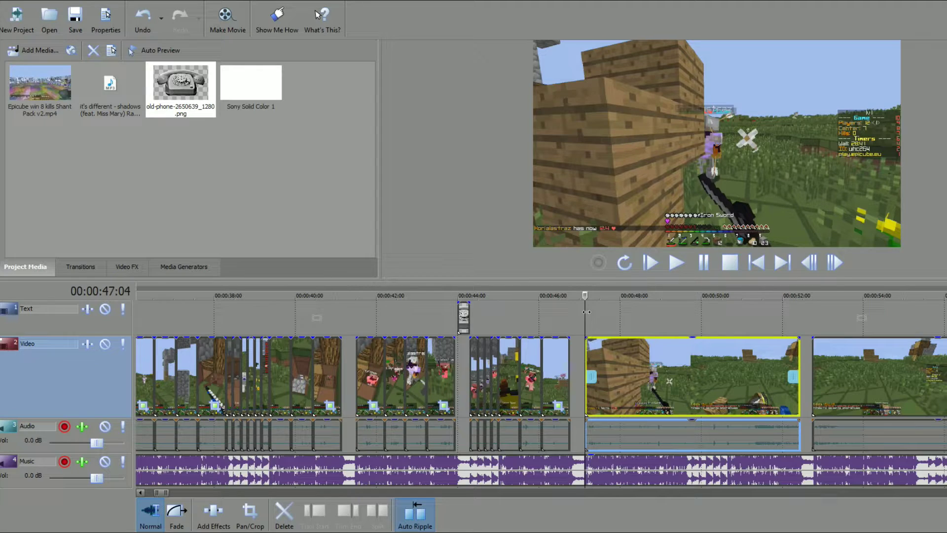
scroll(614, 351, up, 5)
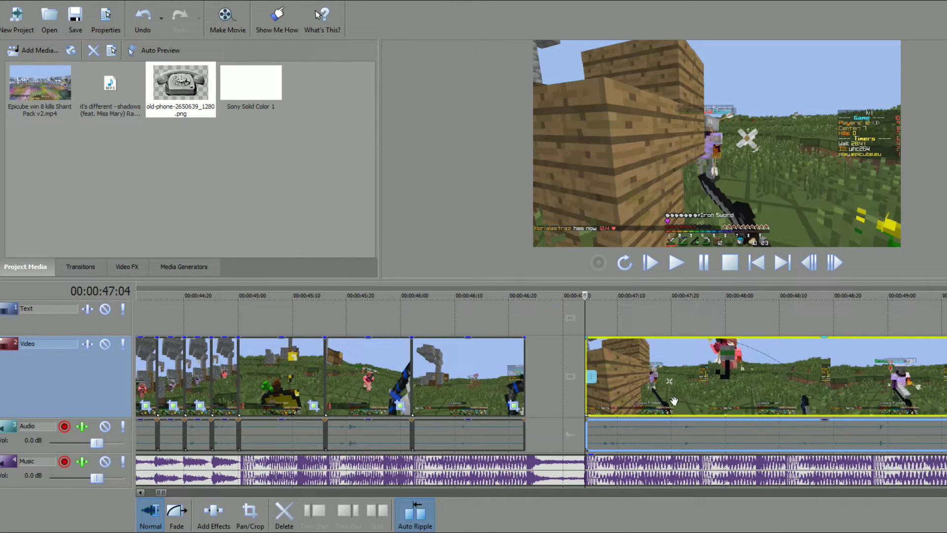
click(695, 393)
click(839, 260)
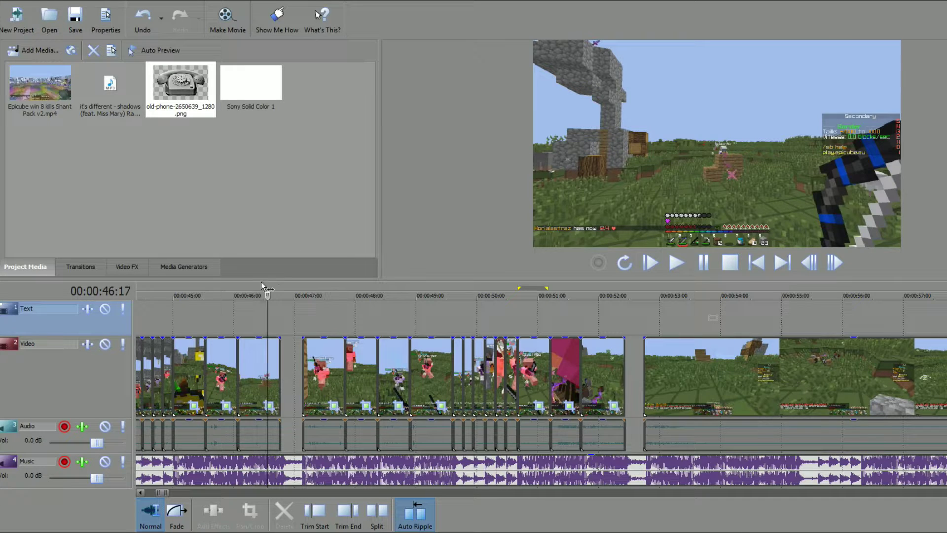
Play the sword fight clips from 00:00:47:04 to check their cuts and zooms against the music
drag(268, 295, 300, 319)
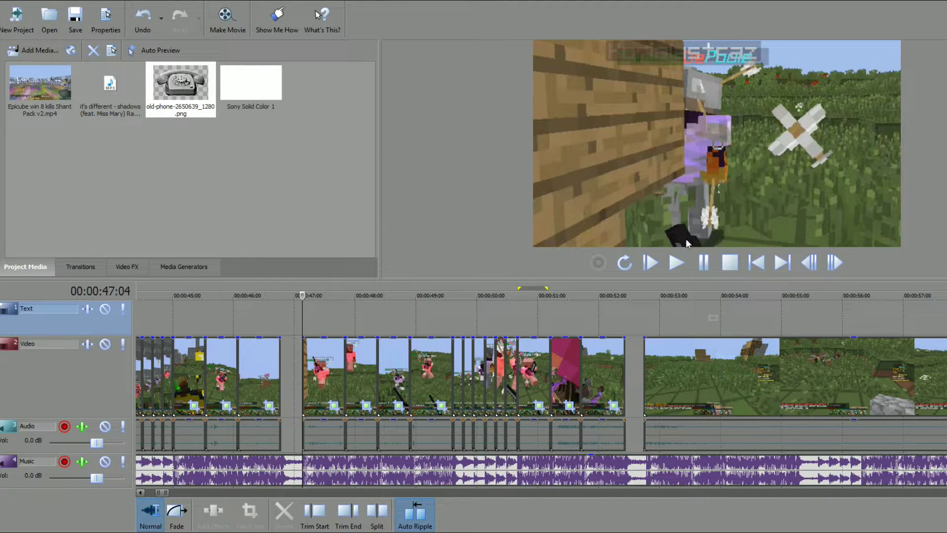
click(705, 269)
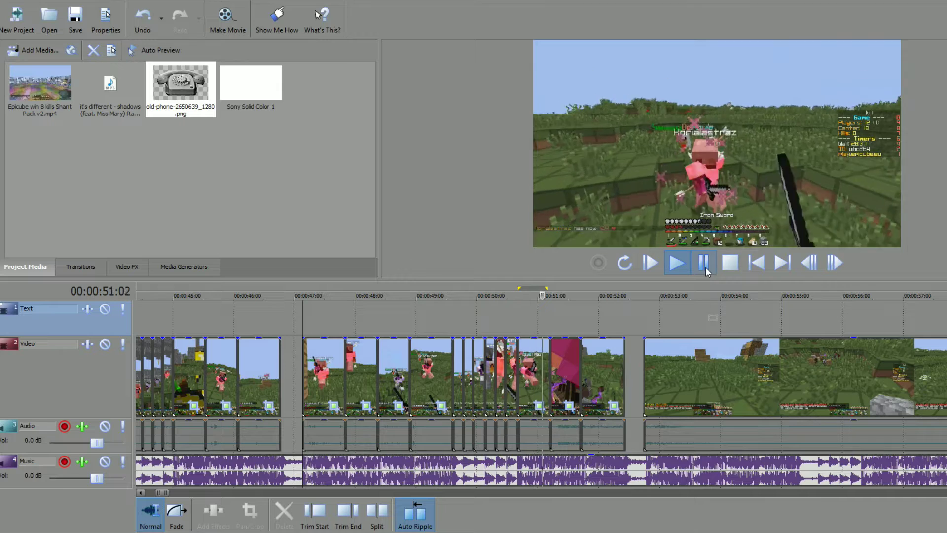
click(702, 262)
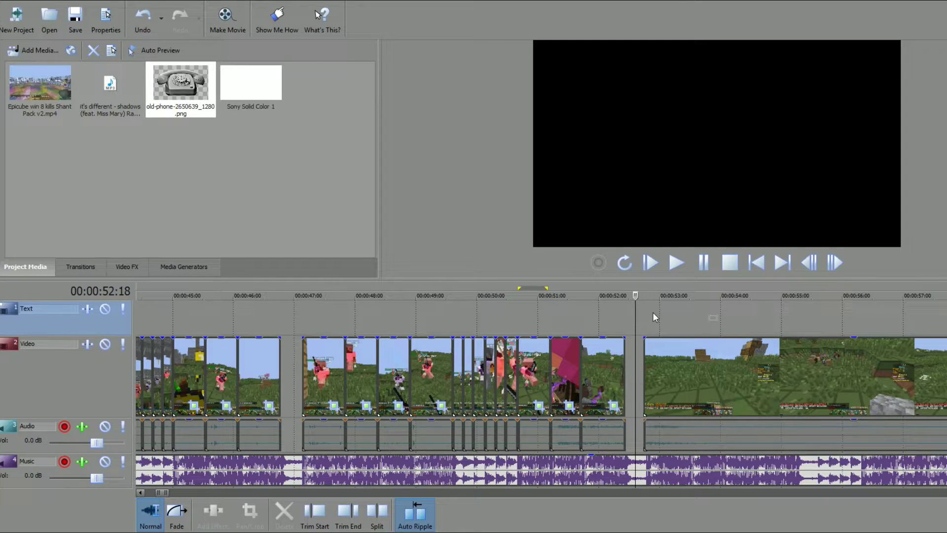
Move the long clip after the gap at 00:00:52:18 two frames later on the timeline
scroll(661, 311, down, 5)
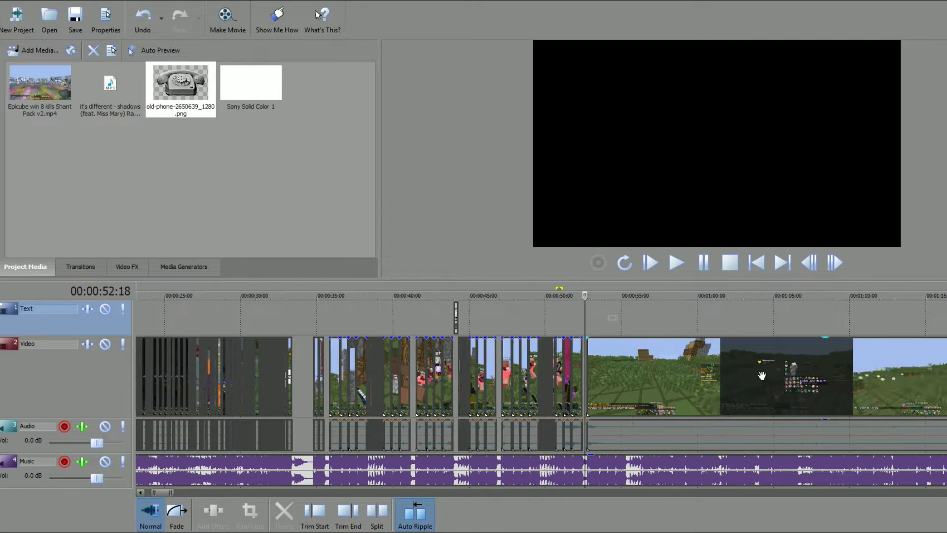
scroll(697, 460, up, 8)
click(803, 373)
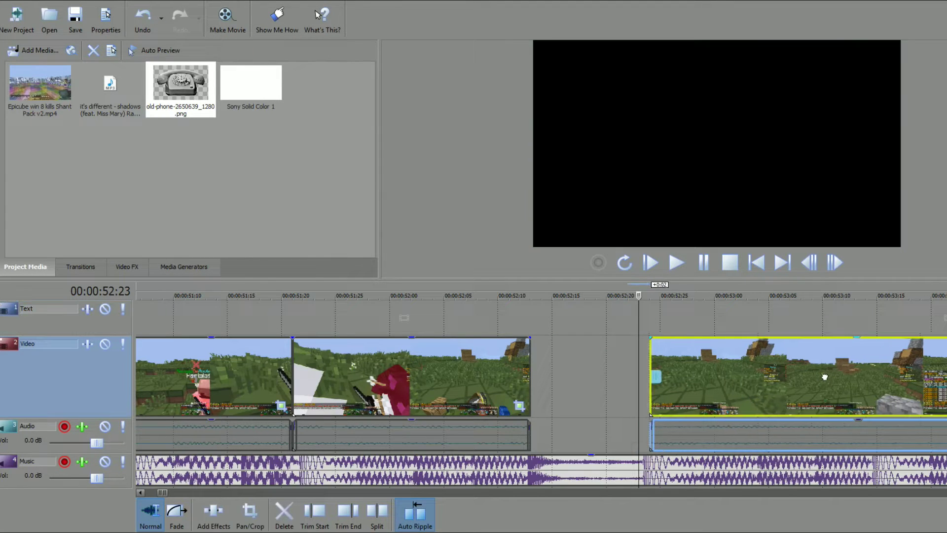
scroll(807, 374, down, 3)
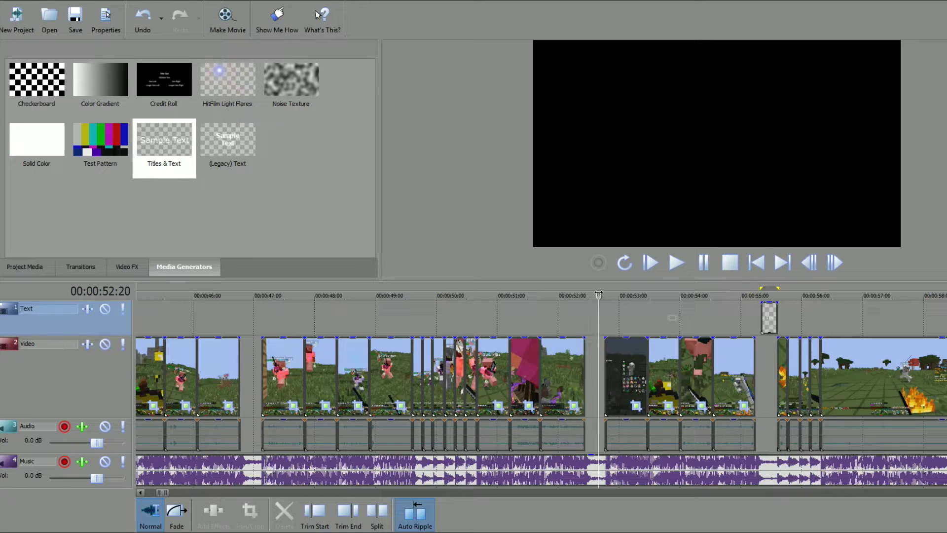
Play the sequence from 00:00:52:20 to check the newly cut clips leading up to the text
mouse_move(598, 292)
mouse_down()
mouse_move(756, 275)
mouse_move(585, 276)
mouse_move(598, 276)
mouse_up()
key(space)
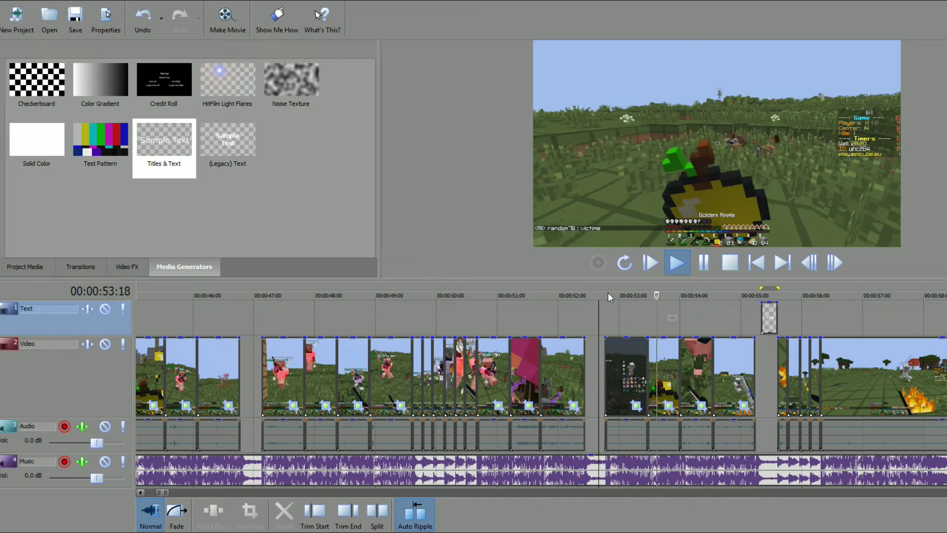
key(space)
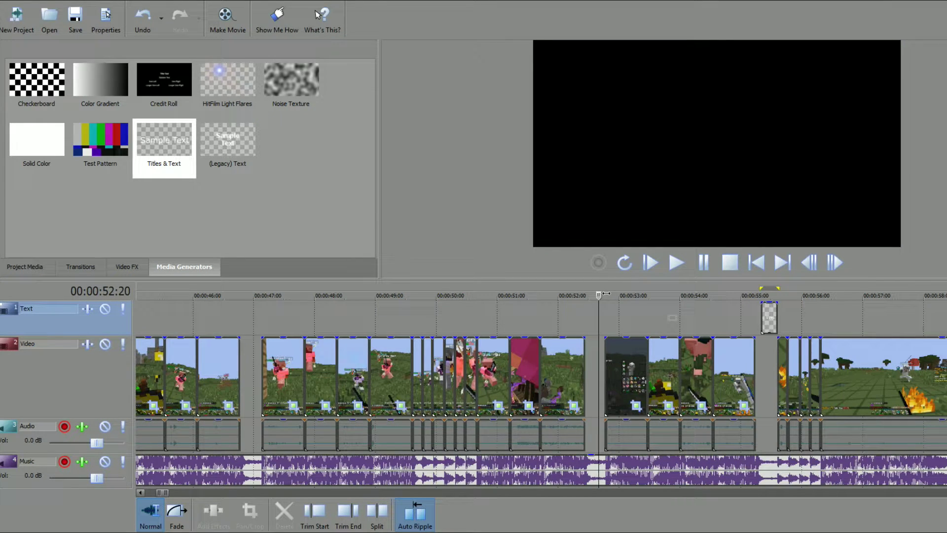
Enlarge and offset the Pan/Crop frame of the clip starting at 00:00:55:18 so the gameplay appears small in the picture's upper-left area on black
drag(600, 295, 778, 294)
scroll(801, 322, up, 5)
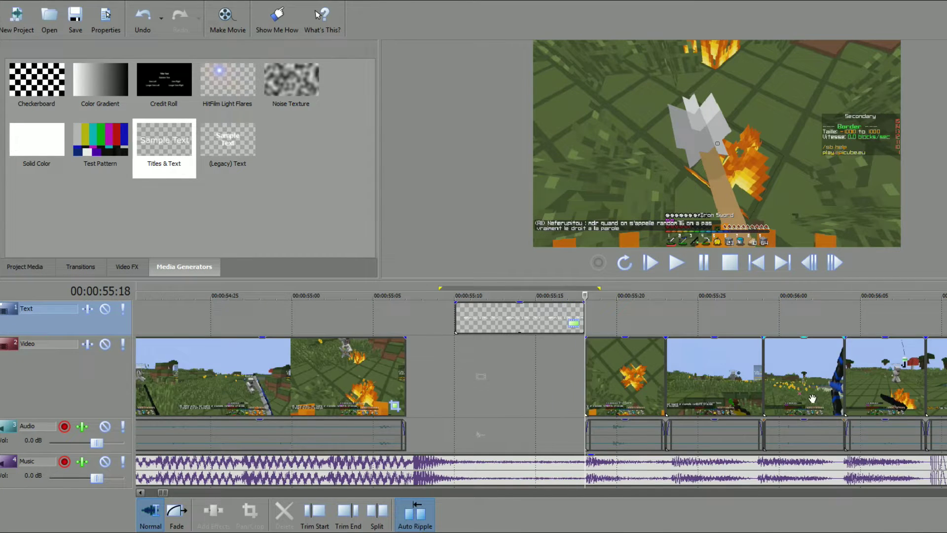
click(603, 374)
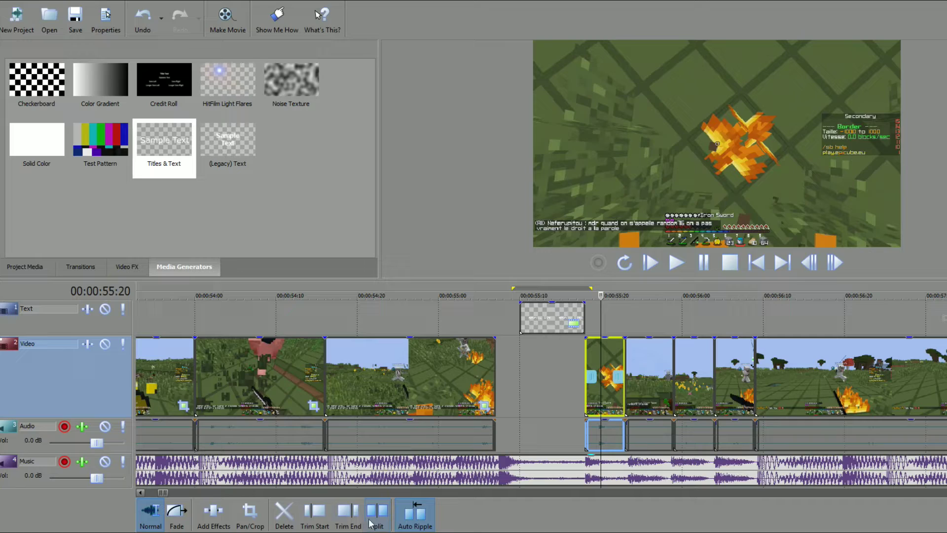
click(214, 515)
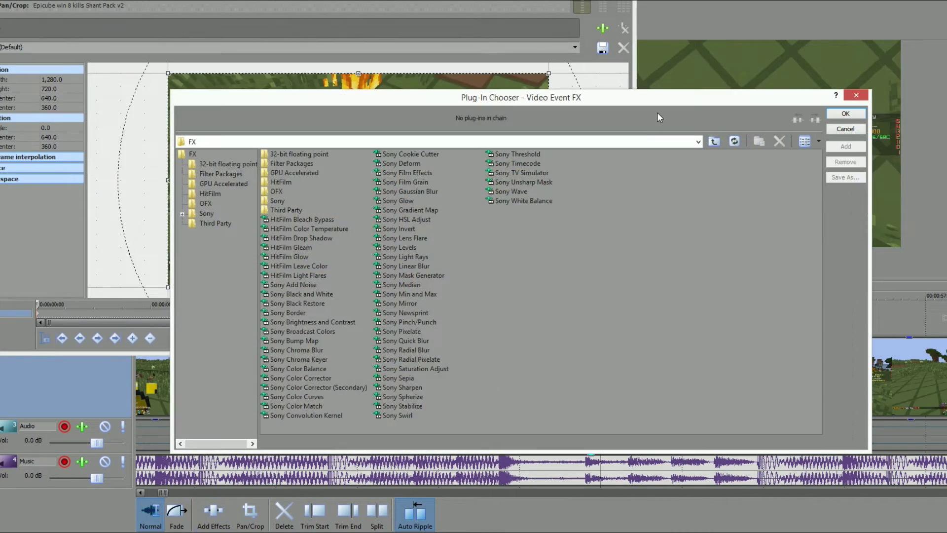
click(858, 98)
scroll(567, 175, down, 10)
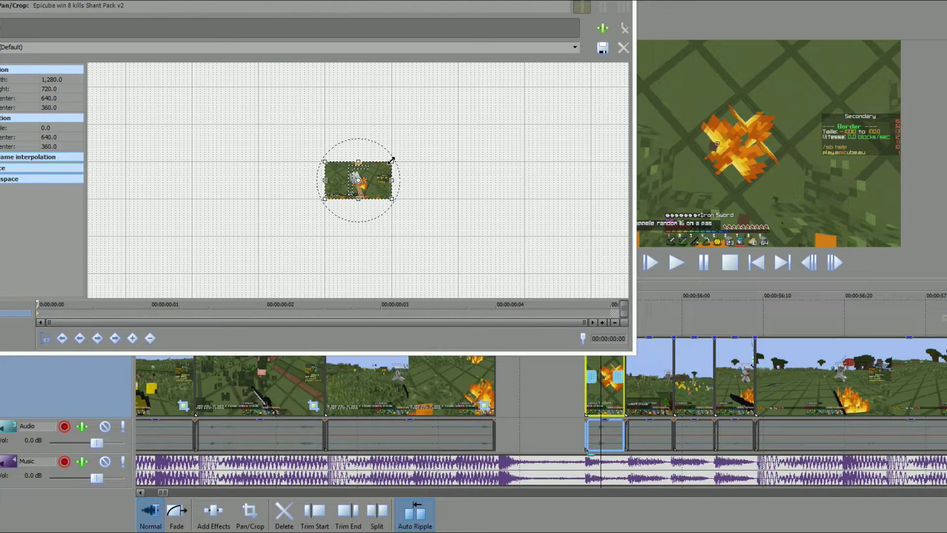
drag(296, 6, 197, 4)
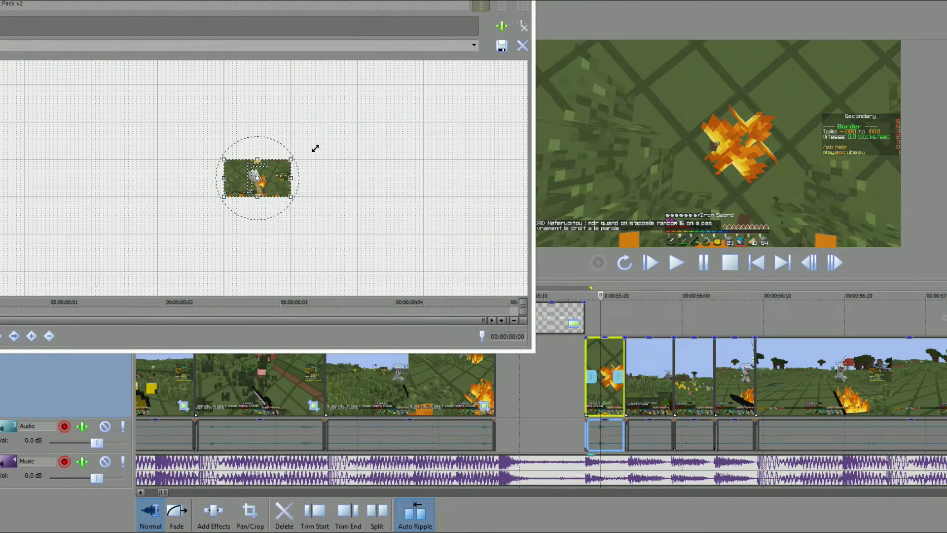
drag(315, 148, 446, 95)
drag(308, 161, 387, 211)
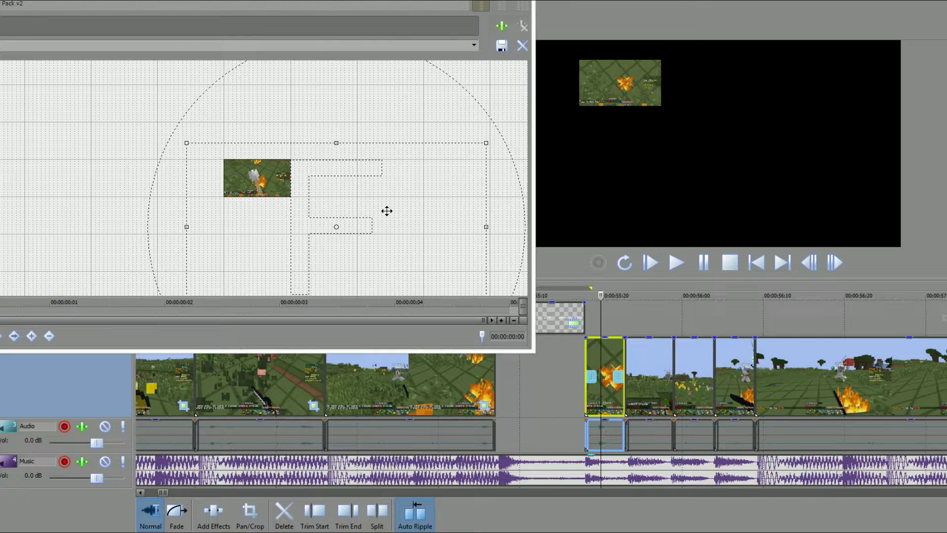
click(623, 152)
Copy the first clip after the text and paste its event attributes onto the three short clips following it
right_click(608, 347)
click(637, 183)
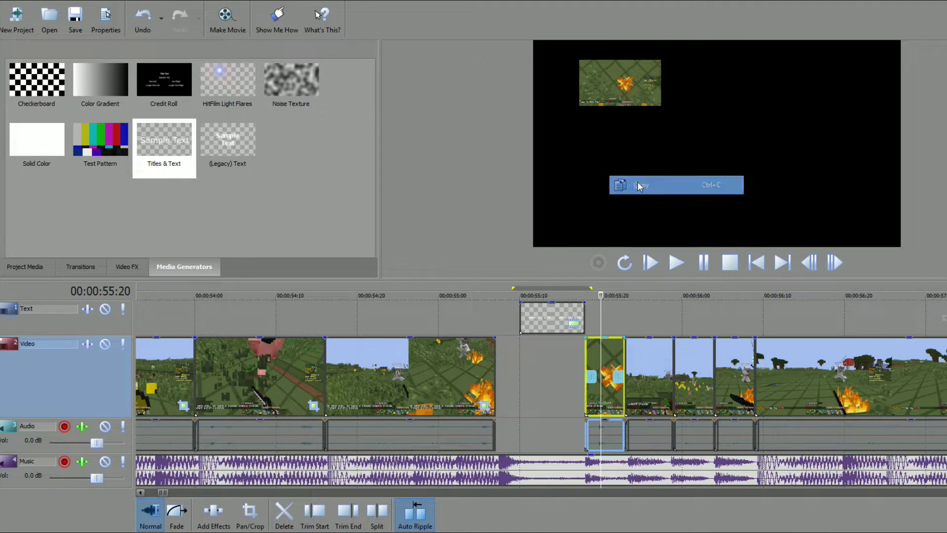
click(649, 375)
shift+click(738, 373)
right_click(739, 375)
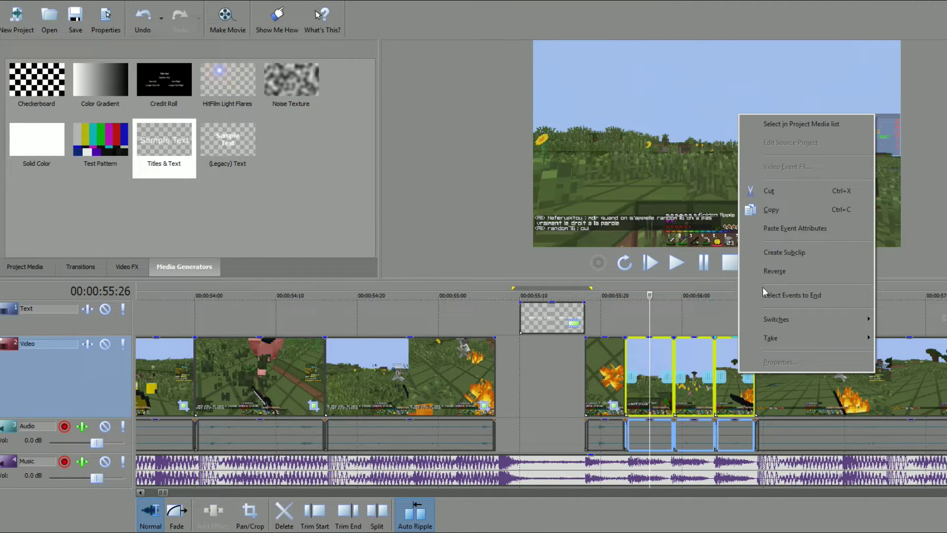
click(773, 230)
Reposition the Pan/Crop frame of the second clip after the text so its small gameplay picture sits away from the upper-left area
click(652, 371)
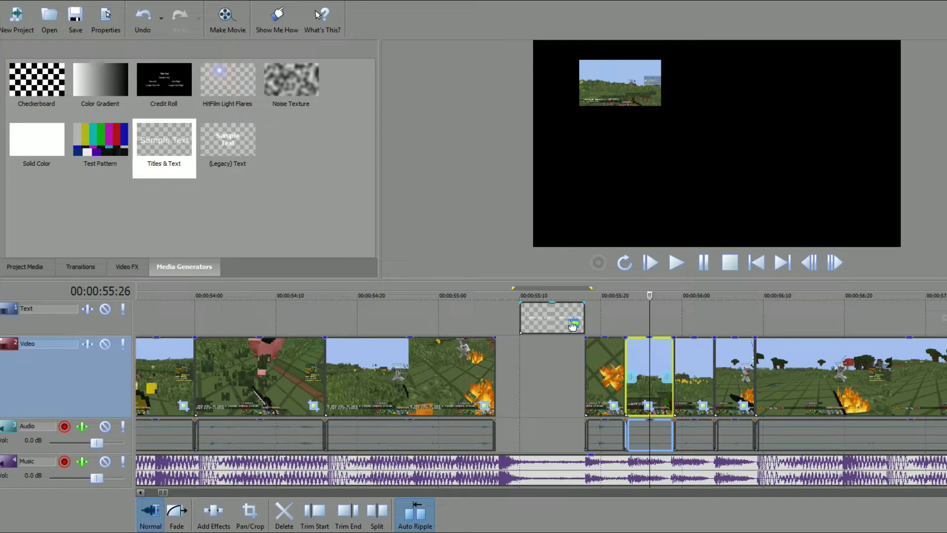
click(585, 294)
key(space)
click(649, 405)
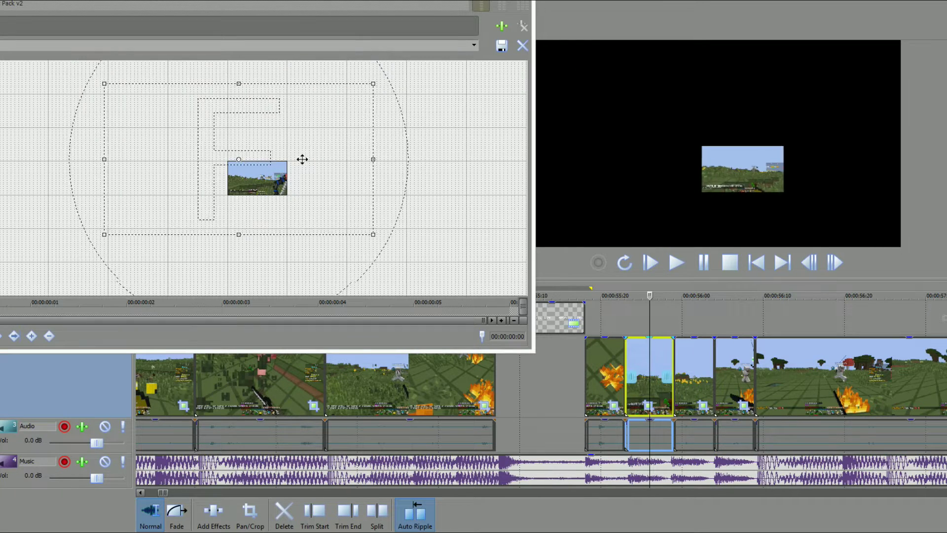
drag(258, 131, 263, 178)
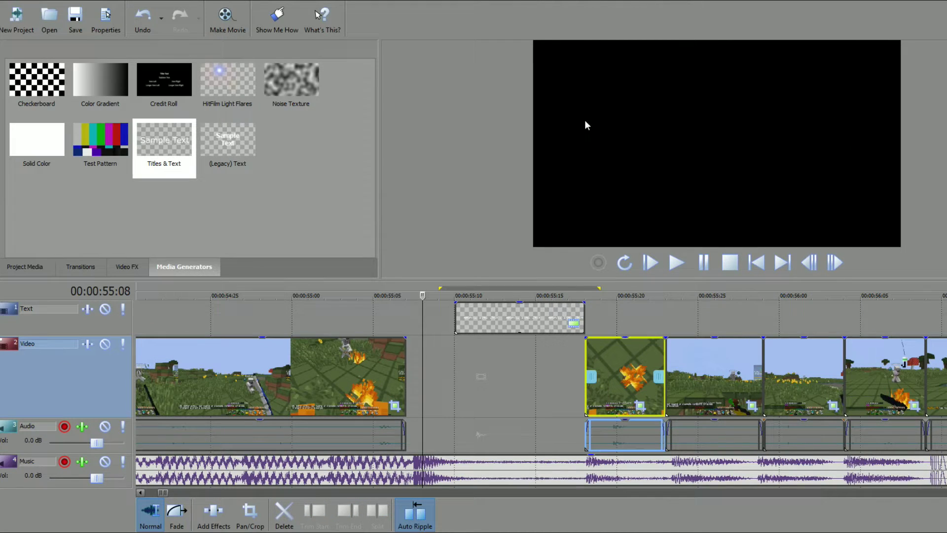
Play the text and small-picture clips from 00:00:55:08 and the Spiral transition from 00:00:56:09 to check them
click(677, 262)
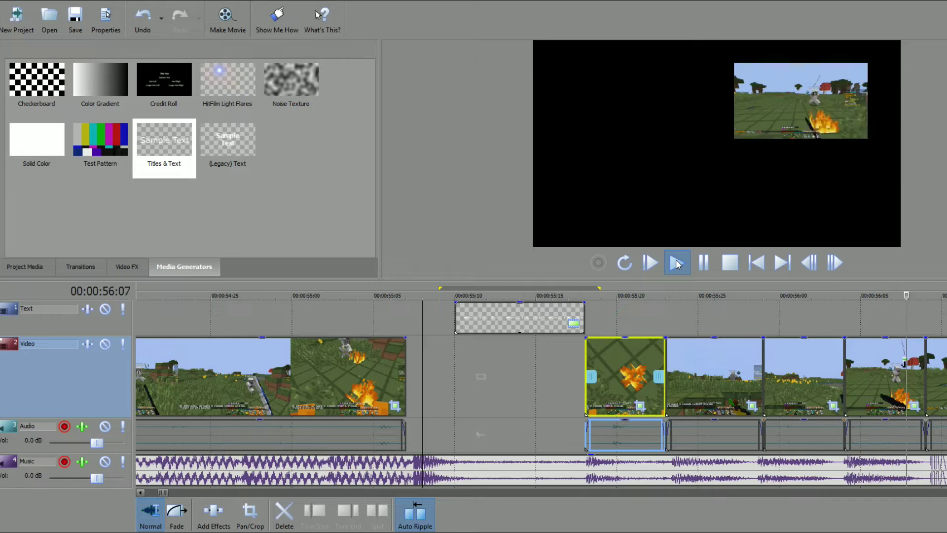
key(space)
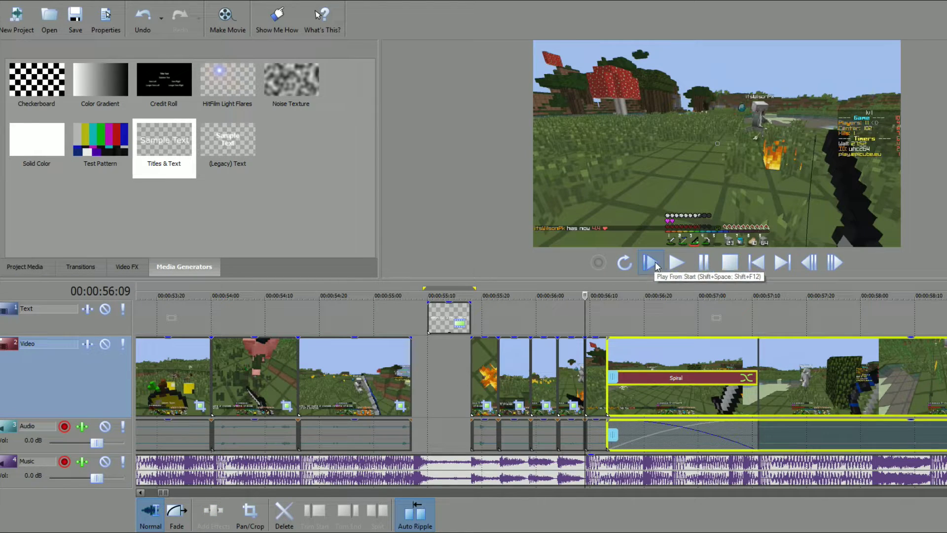
click(682, 265)
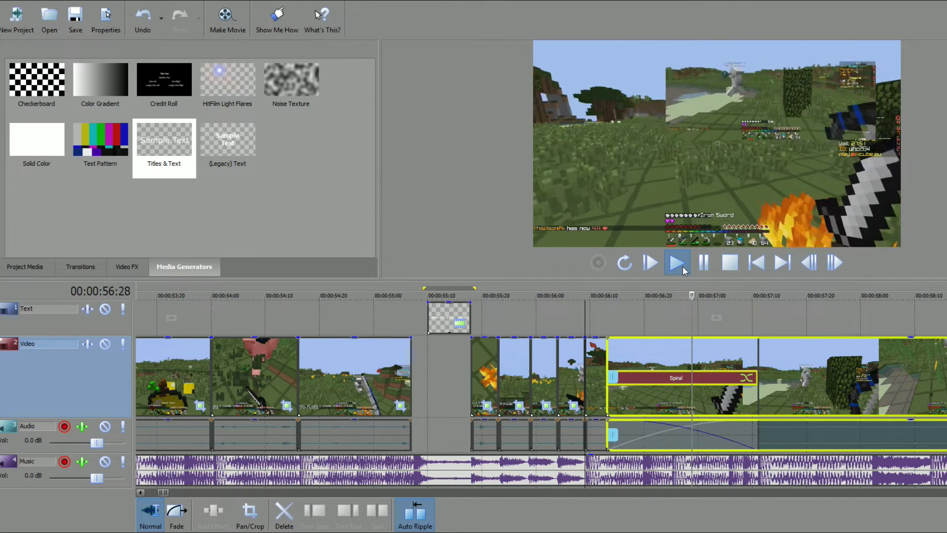
key(space)
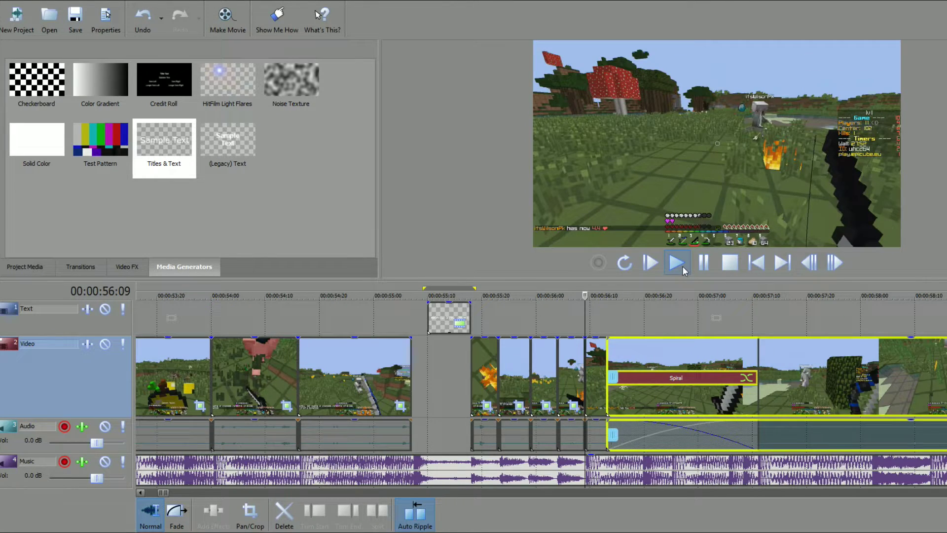
Remove the Spiral transition from the clip overlap after 00:00:56:10, leaving a plain crossfade, and select the short clip before it
click(749, 383)
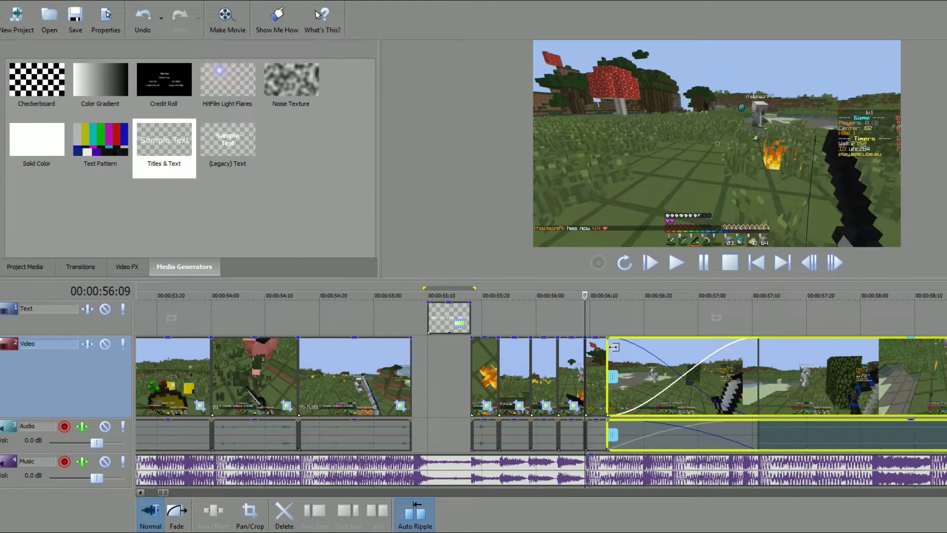
key(Right)
key(Right)
scroll(651, 364, up, 8)
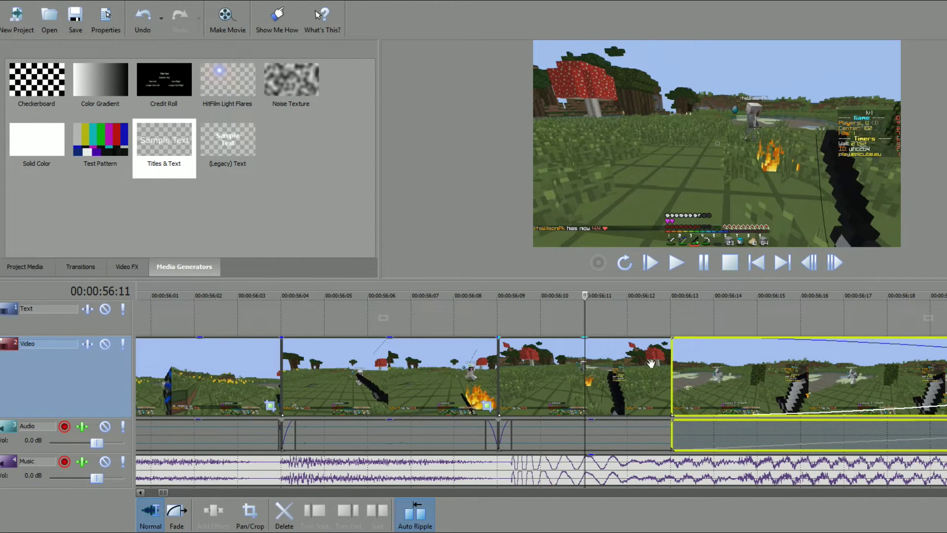
click(651, 364)
Play the short clips after the text and the crossfade following 00:00:56:10 to check their timing
scroll(610, 390, down, 5)
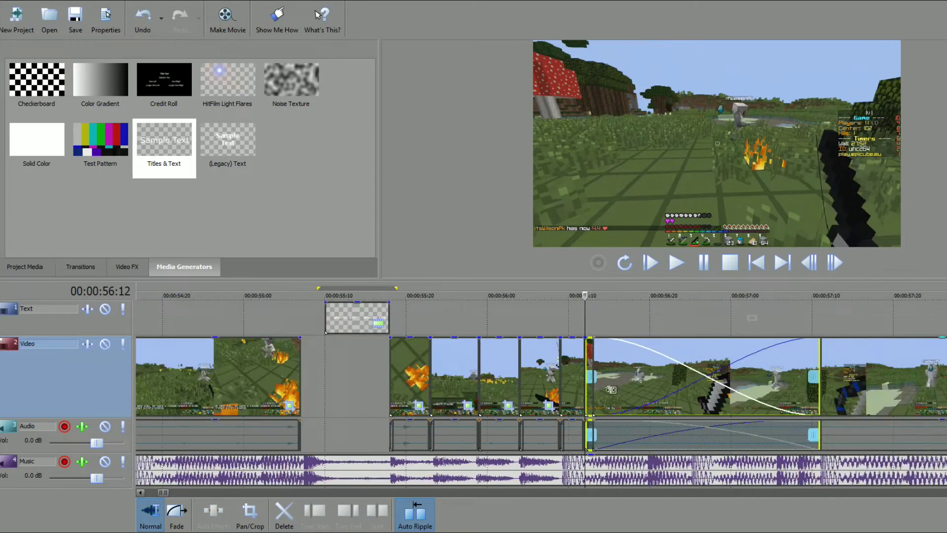
scroll(610, 389, down, 3)
key(space)
key(space)
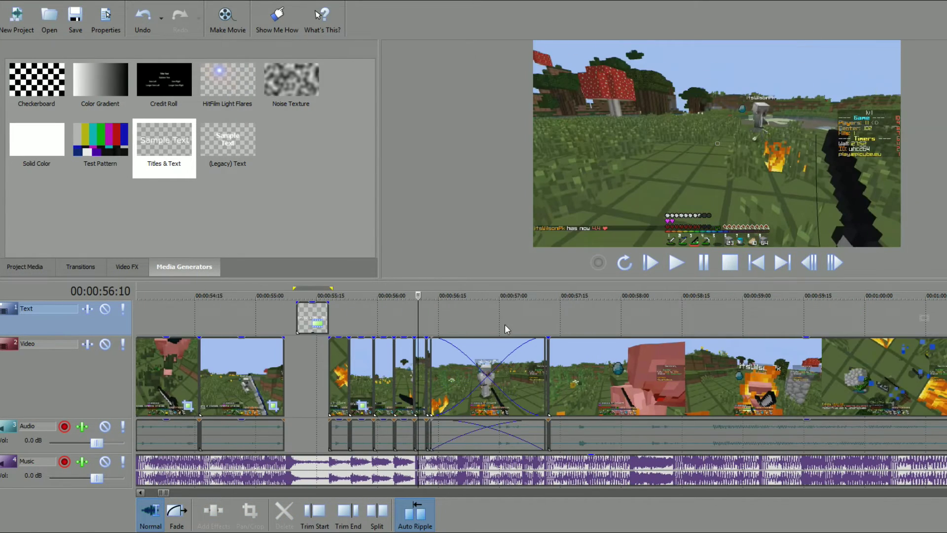
click(345, 295)
key(space)
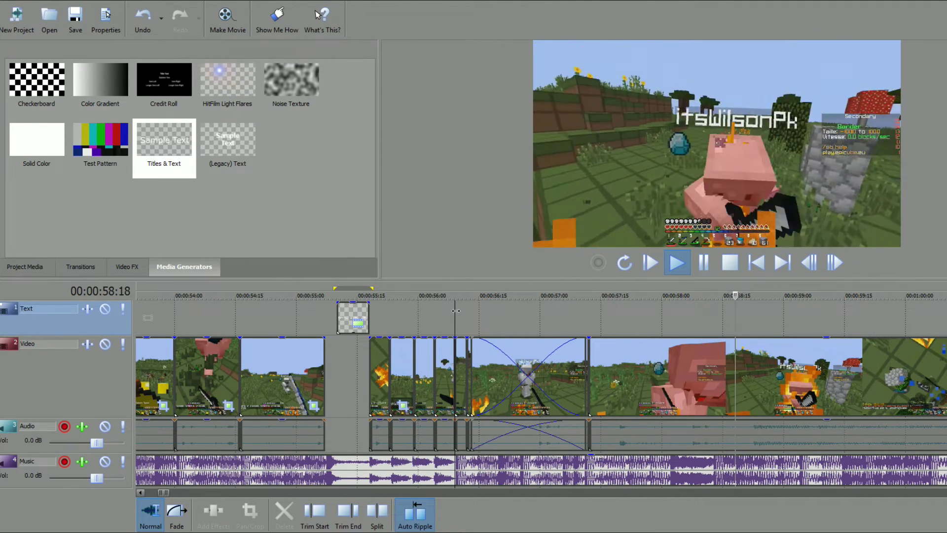
key(space)
scroll(455, 310, down, 3)
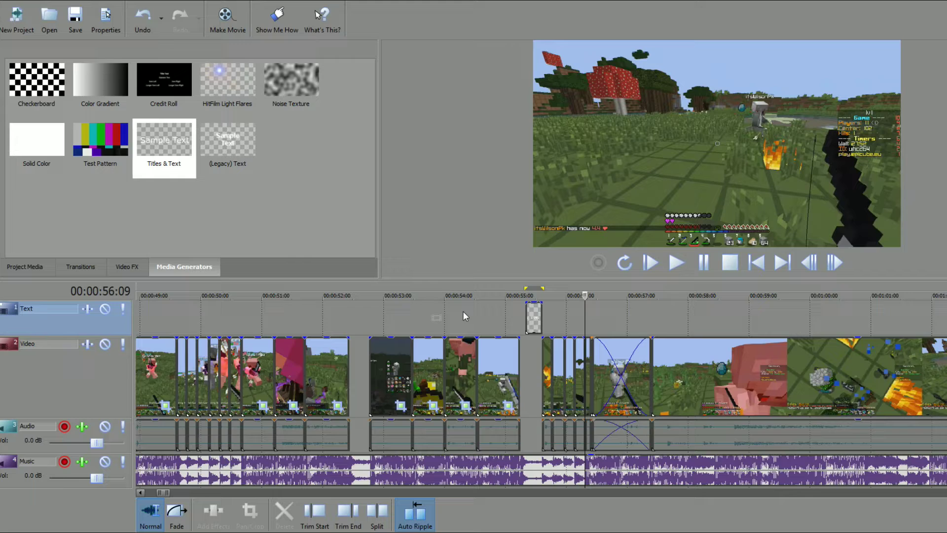
scroll(463, 312, down, 3)
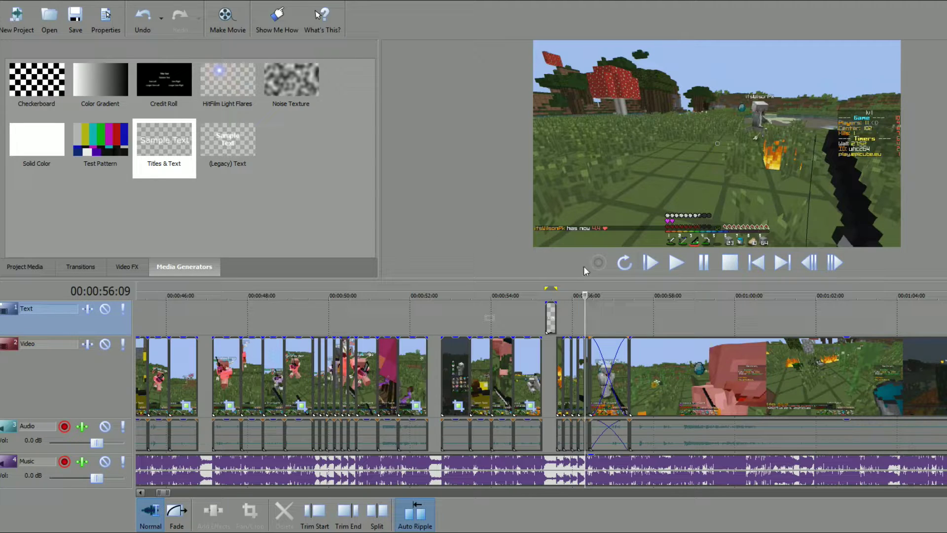
Split the long gameplay clip after the crossfade at 00:01:00:27
click(773, 374)
scroll(475, 375, down, 3)
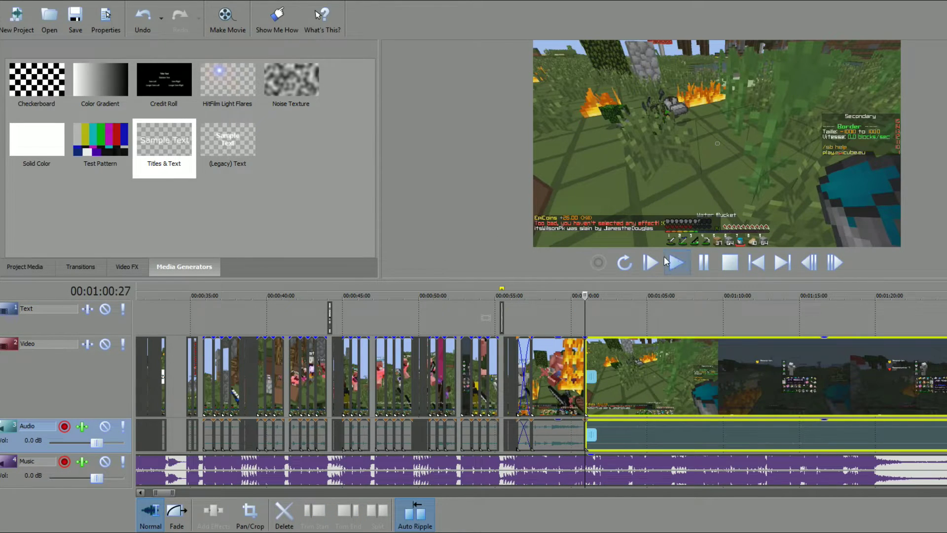
scroll(690, 341, up, 3)
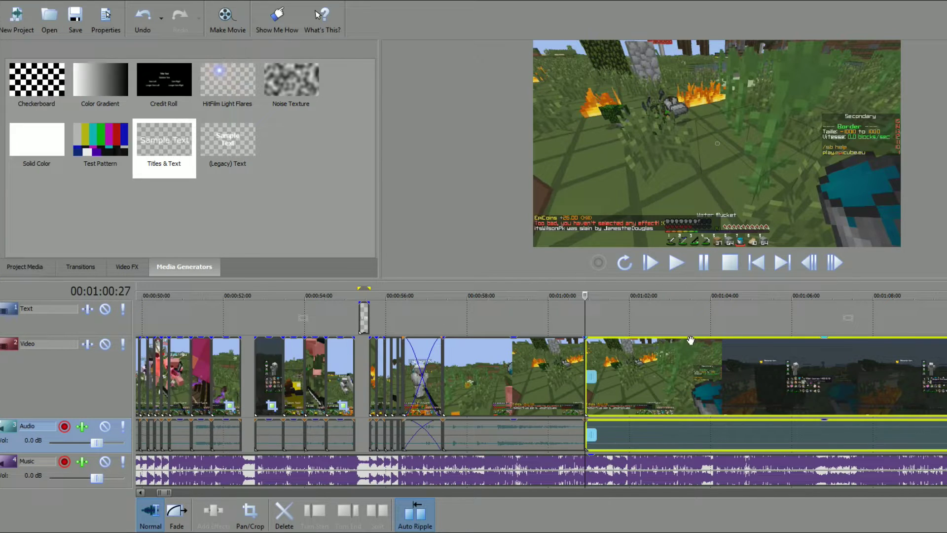
scroll(679, 342, down, 3)
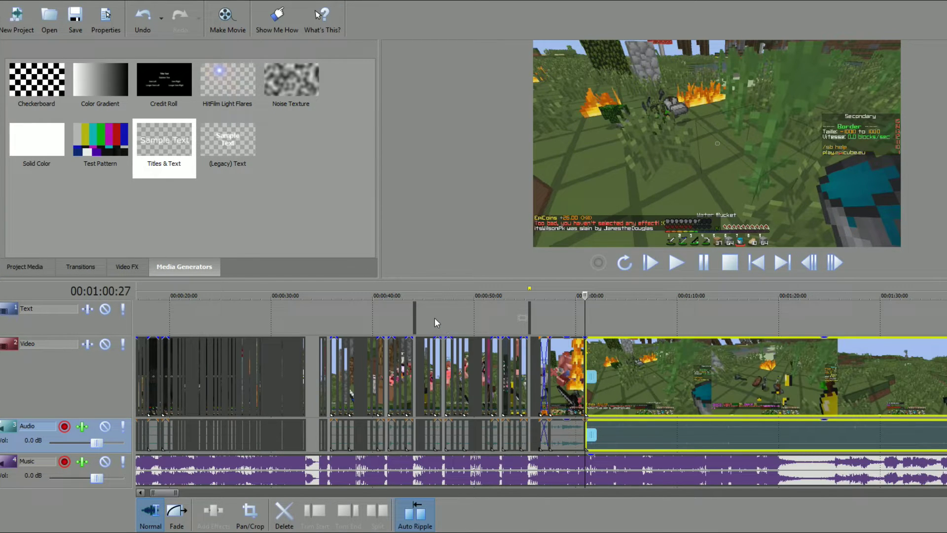
Play the earlier text and small-picture clips around 00:00:44, and return to the footage at 00:01:01:19
click(419, 298)
scroll(439, 302, up, 1)
key(space)
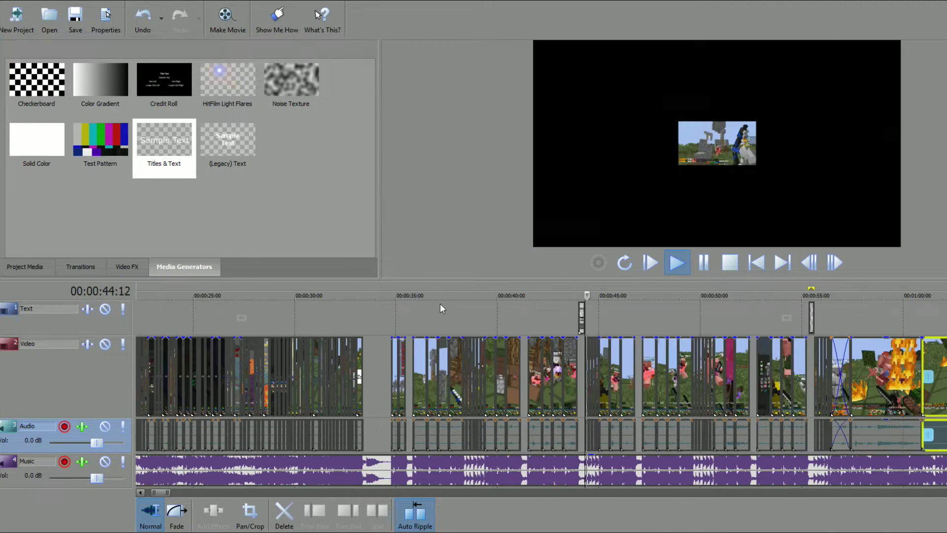
key(space)
scroll(605, 313, up, 2)
click(609, 291)
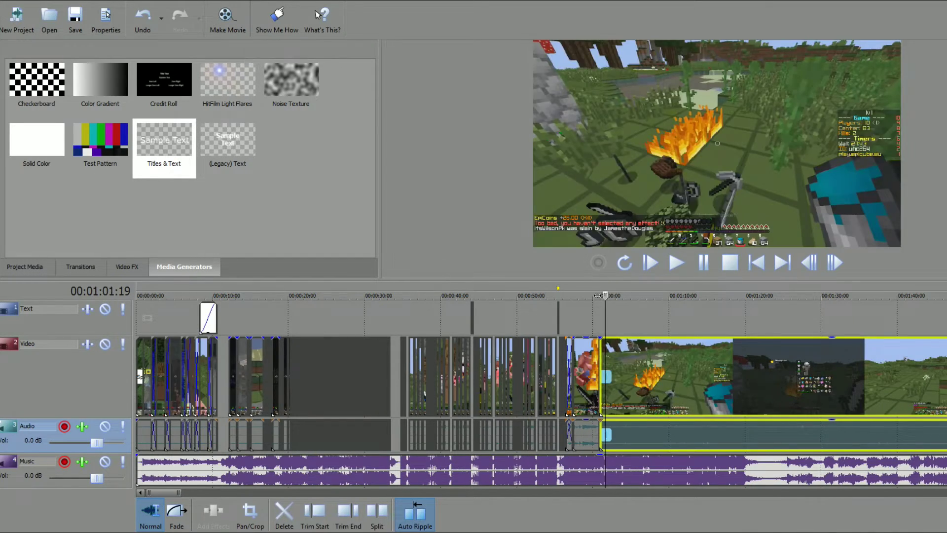
Play the transition into the short clips after 00:01:00:27 and close the Pan/Crop editor
scroll(663, 367, down, 1)
scroll(663, 366, up, 2)
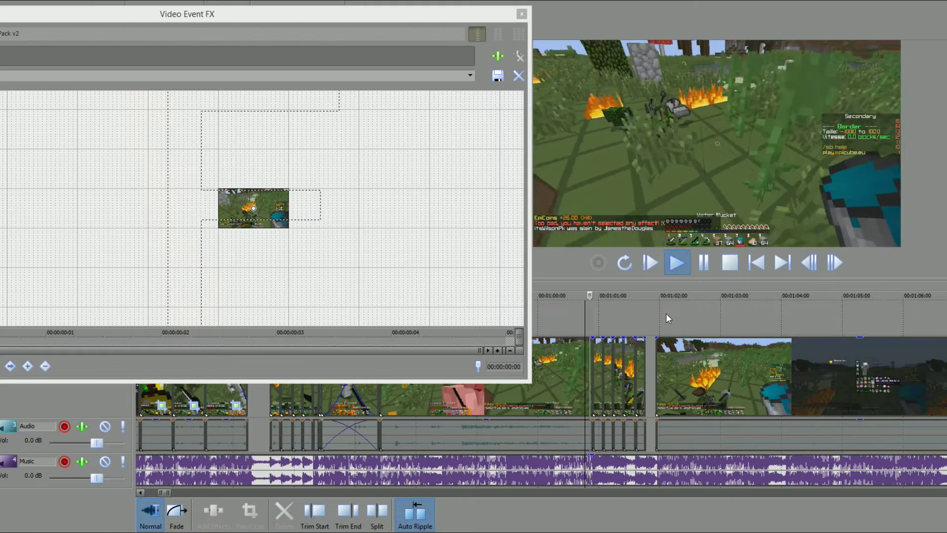
key(space)
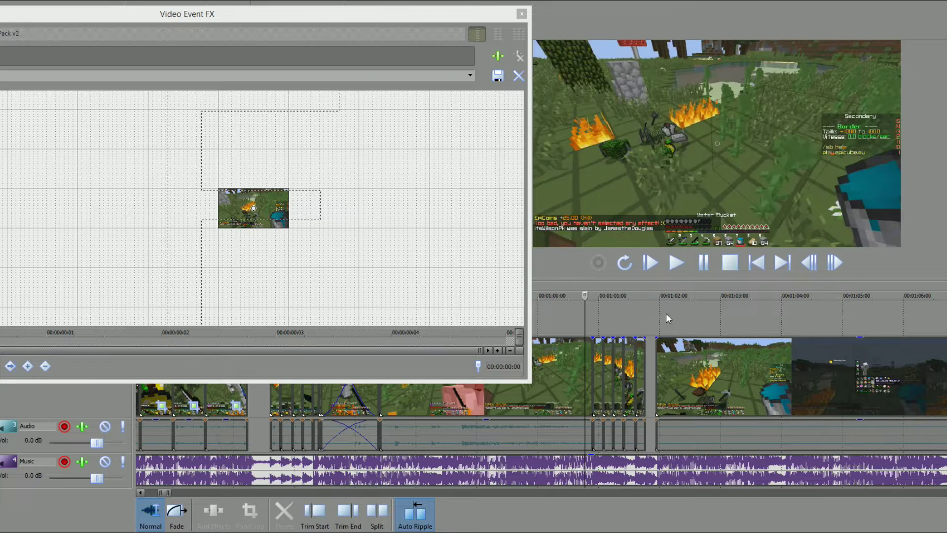
click(522, 13)
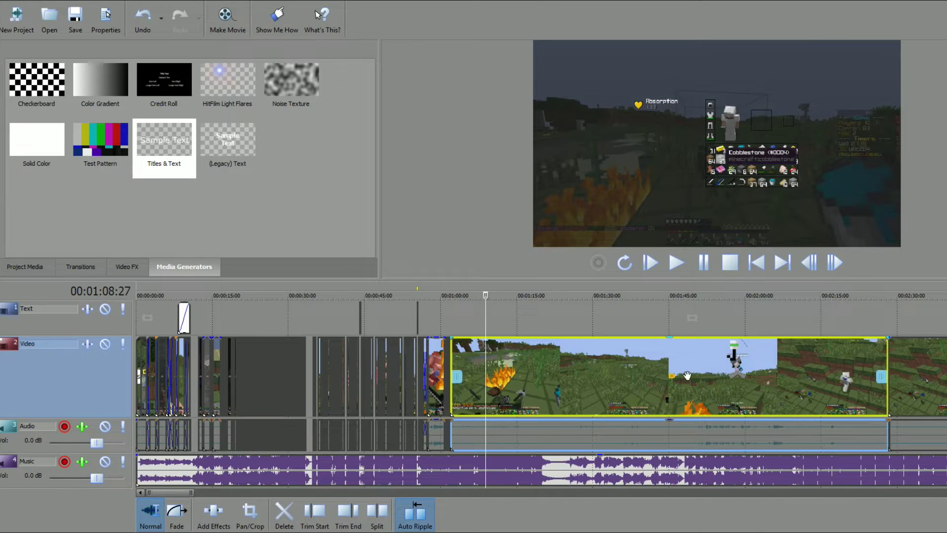
Skim the long gameplay clip and play it around 00:01:36 to look for usable footage
click(655, 290)
drag(655, 290, 648, 296)
click(598, 295)
key(space)
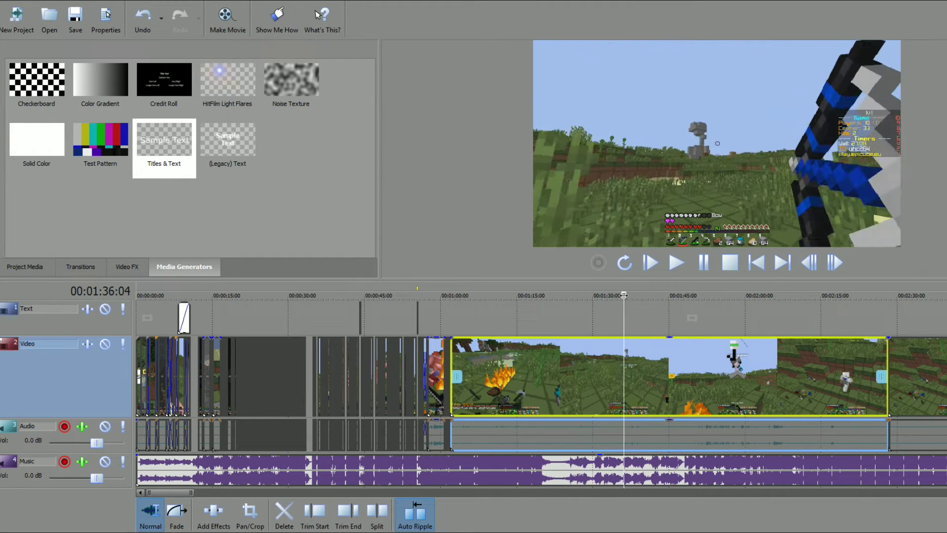
key(space)
Examine the clips on both sides of the gap after 00:01:20 and the remaining raw footage on the timeline
scroll(586, 357, down, 10)
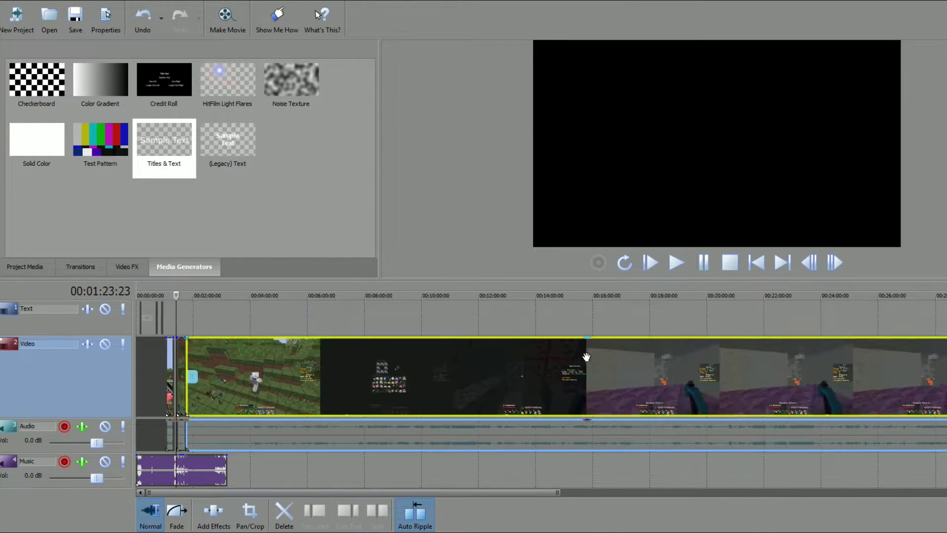
scroll(586, 357, up, 10)
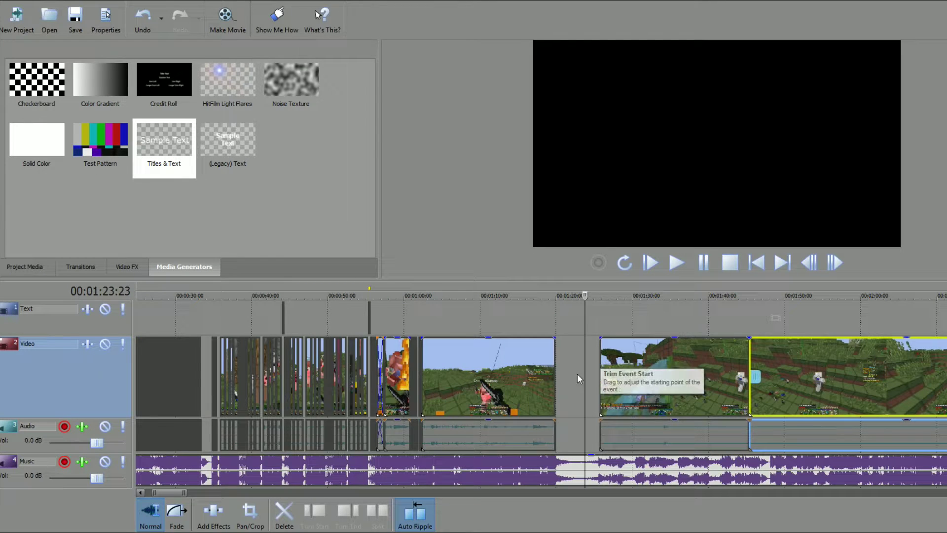
scroll(578, 373, up, 3)
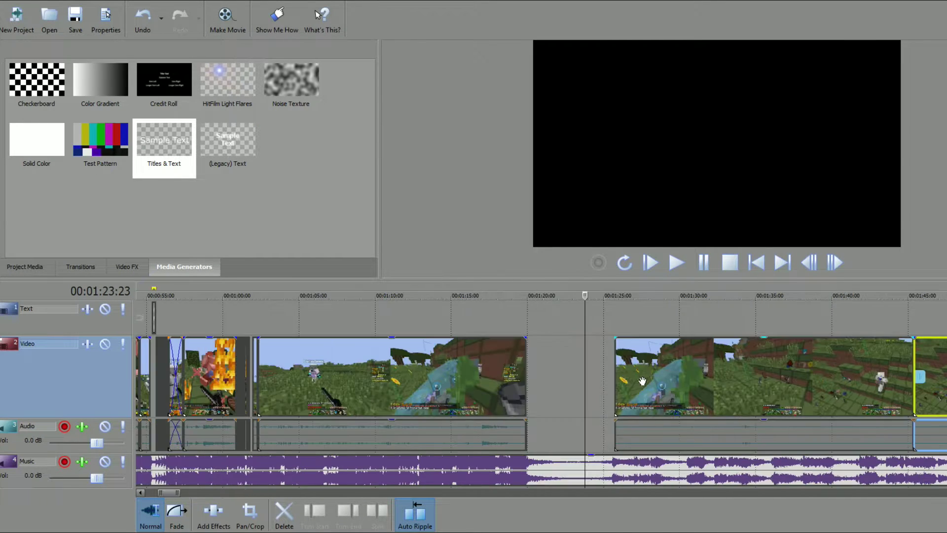
scroll(667, 376, down, 12)
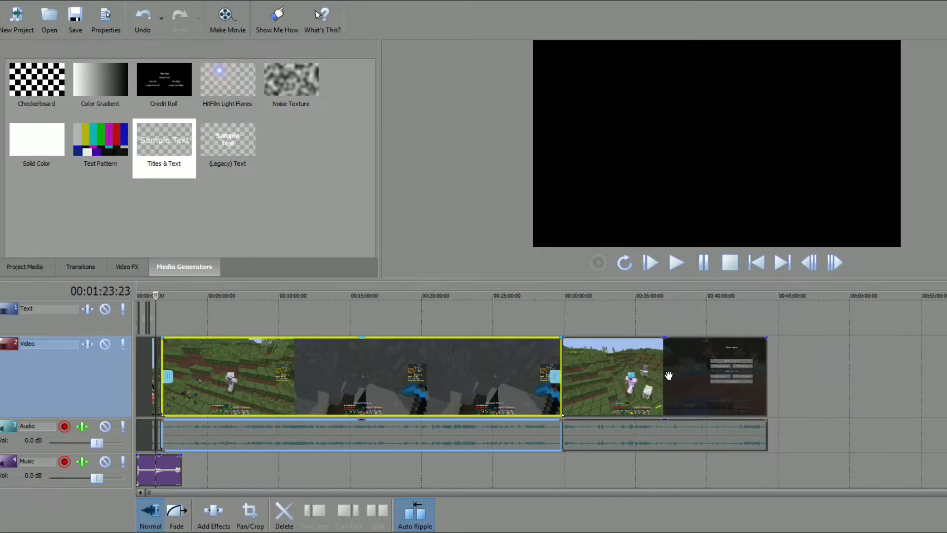
scroll(669, 376, up, 10)
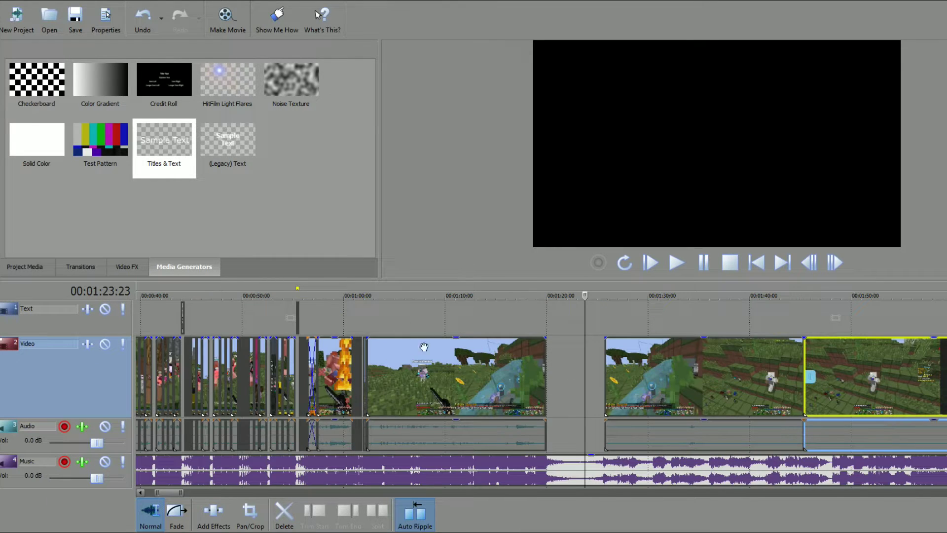
click(373, 307)
click(567, 374)
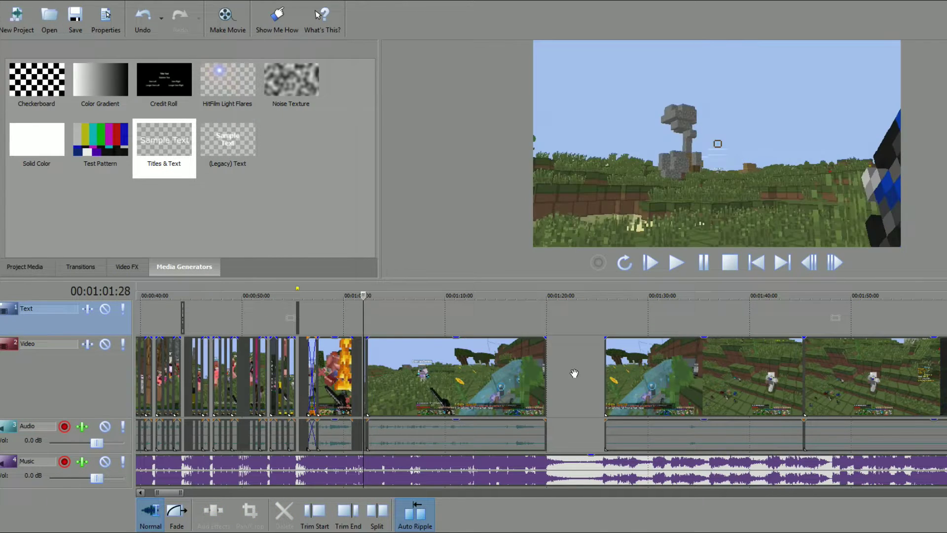
scroll(537, 312, up, 3)
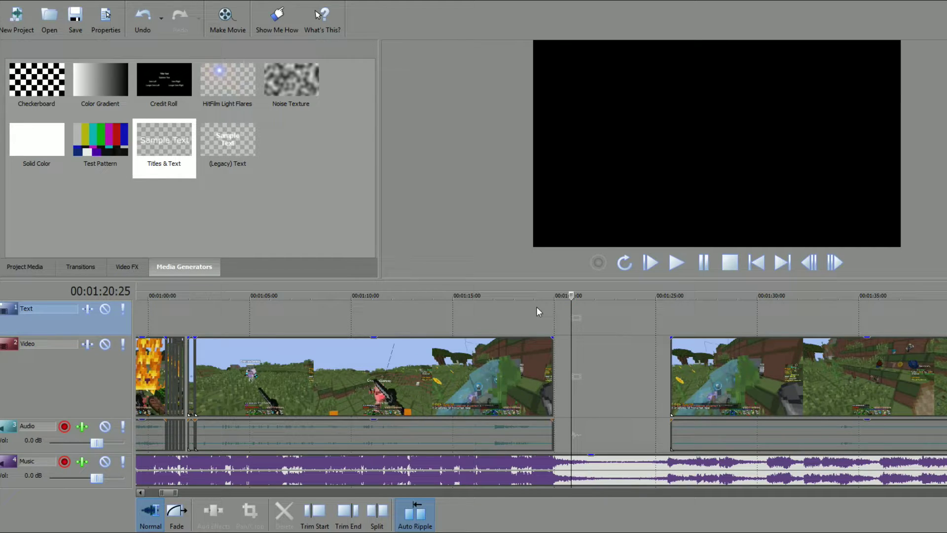
scroll(469, 321, down, 10)
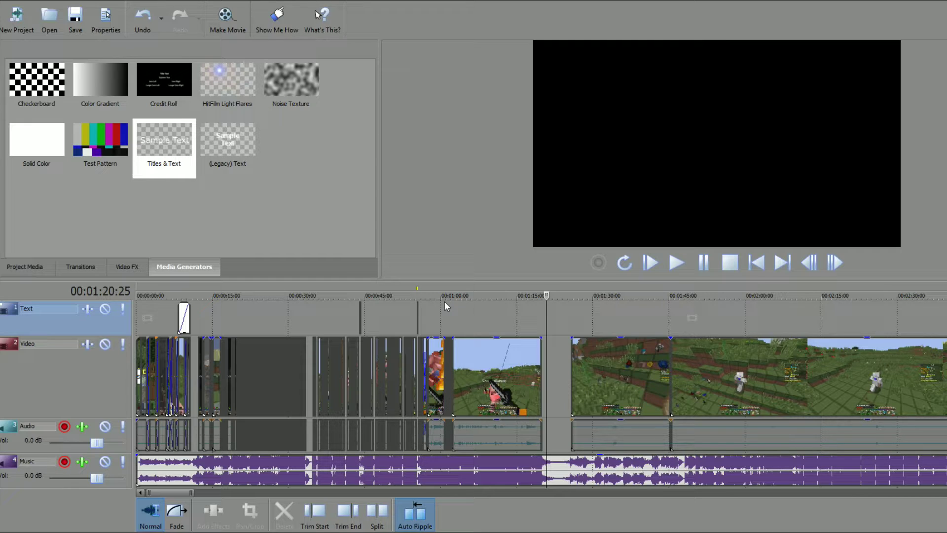
Split the gameplay clip before the gap at 00:01:12:06
scroll(445, 295, up, 3)
click(585, 296)
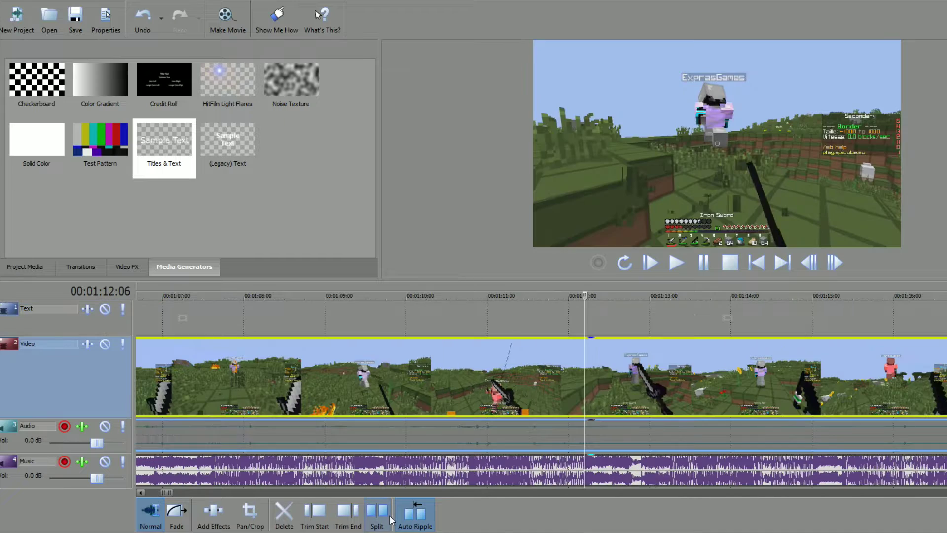
click(377, 514)
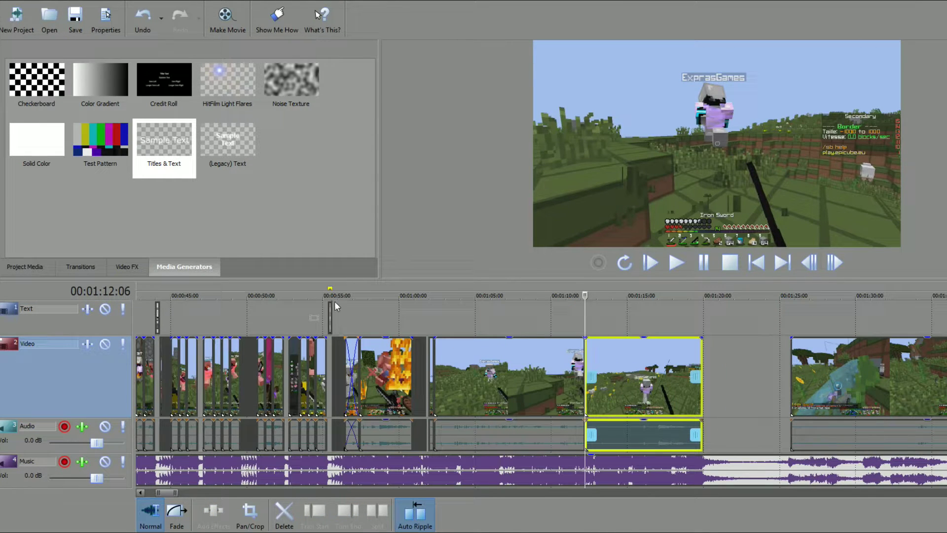
Play the small-picture clips from about 00:00:55 and the footage from the split at 00:01:12:06 to compare their rhythm
click(328, 297)
key(space)
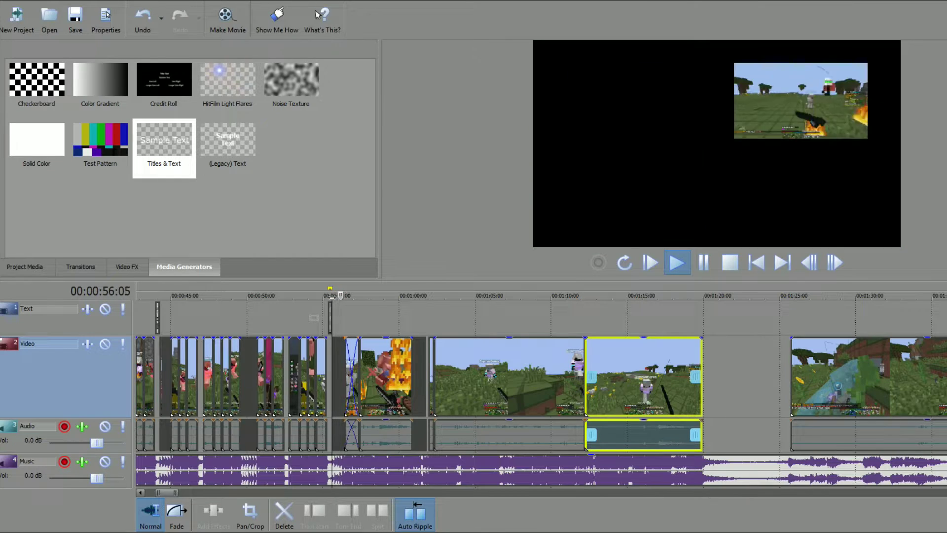
key(space)
click(588, 297)
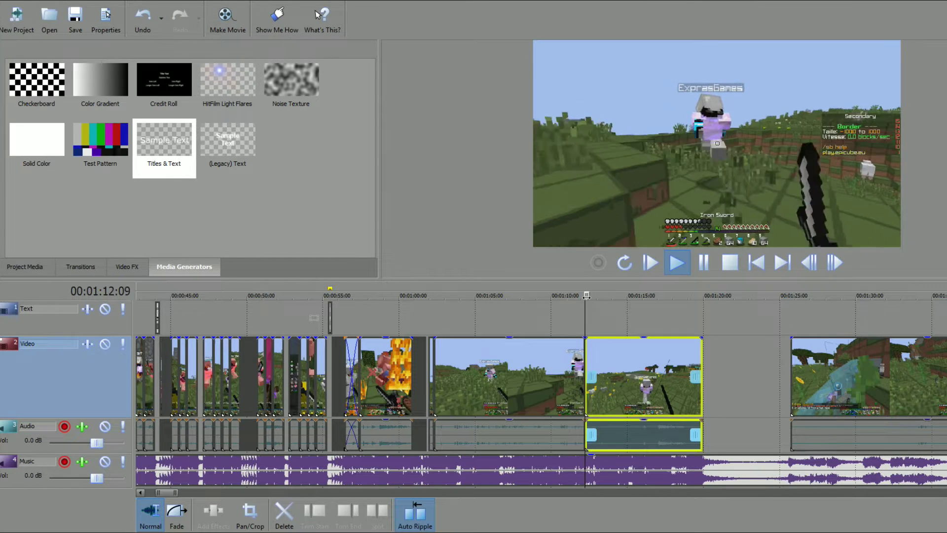
scroll(624, 360, up, 10)
key(space)
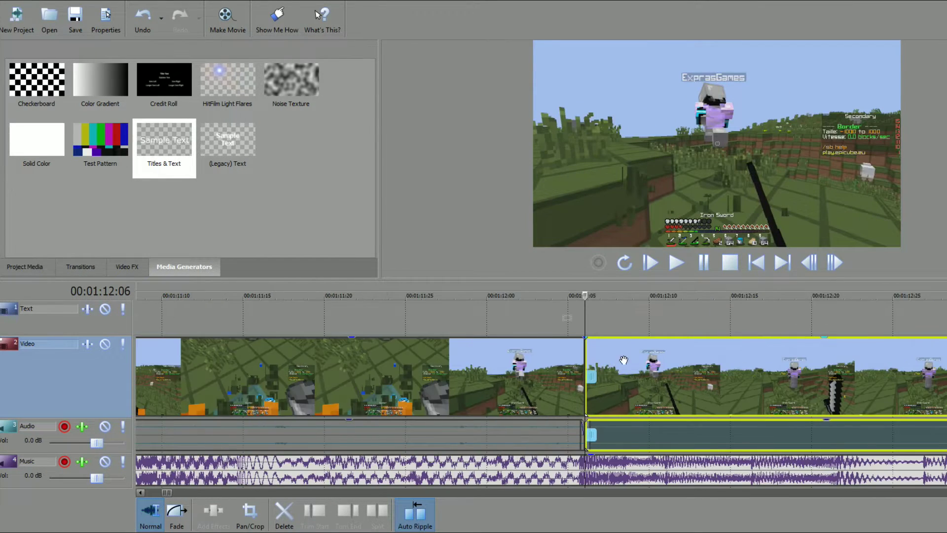
scroll(624, 360, down, 2)
key(space)
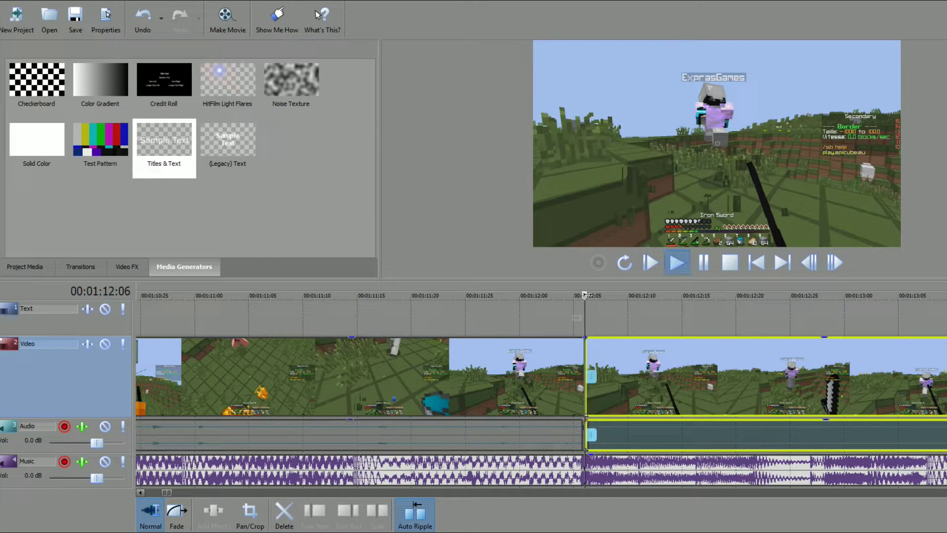
Play the series of short Pan/Crop clips following 00:01:12:06
scroll(421, 311, down, 4)
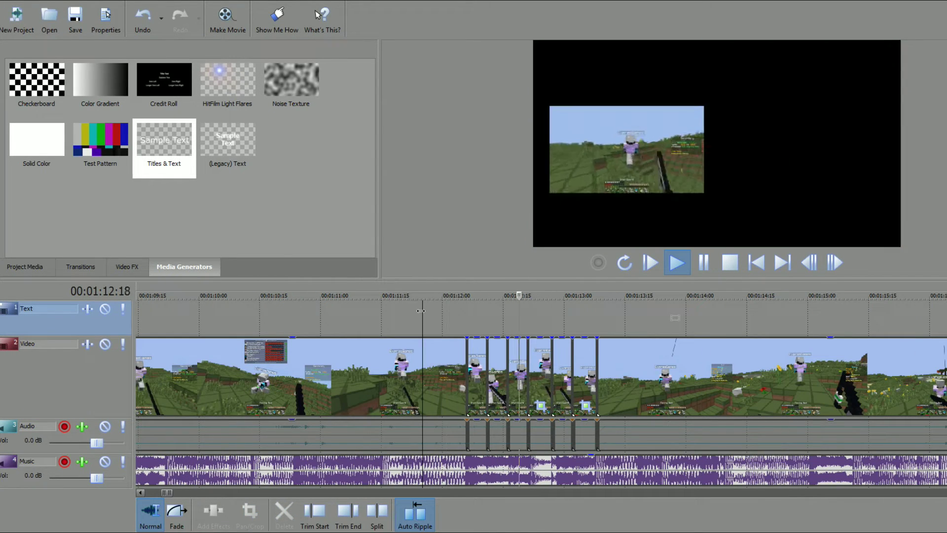
key(space)
scroll(420, 311, down, 2)
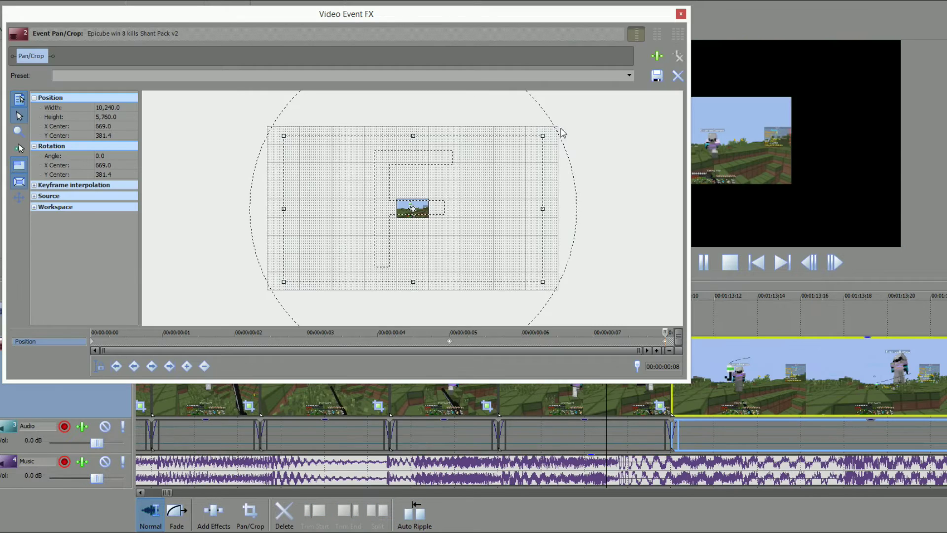
Restore the default 1,280 × 720 Pan/Crop frame at 00:00:00:08 in the clip starting at 00:01:13:02 and close the editor
drag(541, 136, 467, 205)
scroll(455, 217, up, 5)
scroll(582, 228, down, 6)
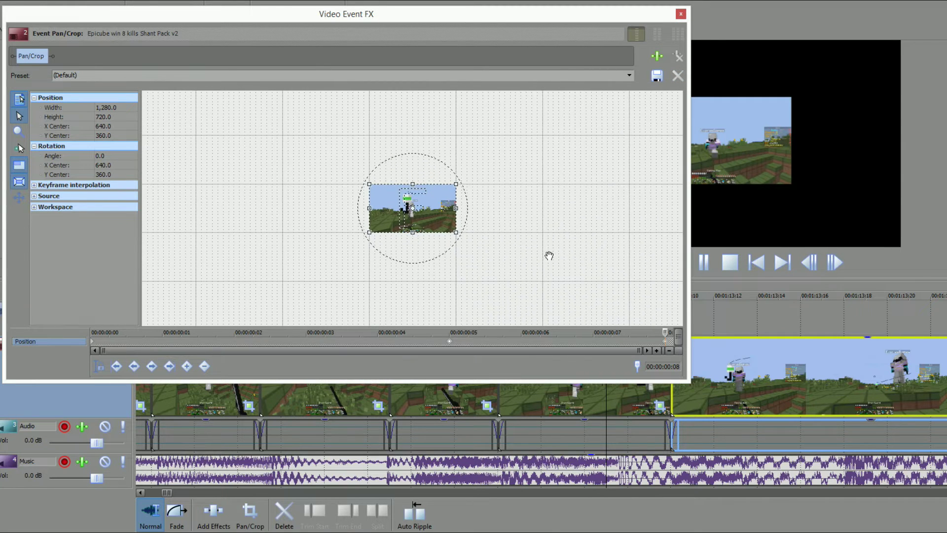
click(307, 333)
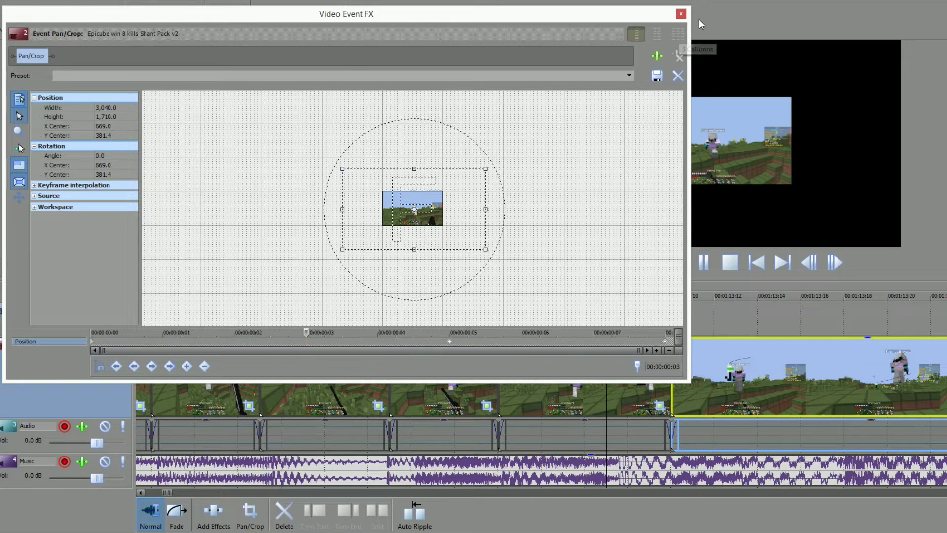
click(681, 14)
Play the clip from 00:01:13:02 repeatedly to check its Pan/Crop animation
click(490, 296)
key(space)
key(space)
key(space)
key(space)
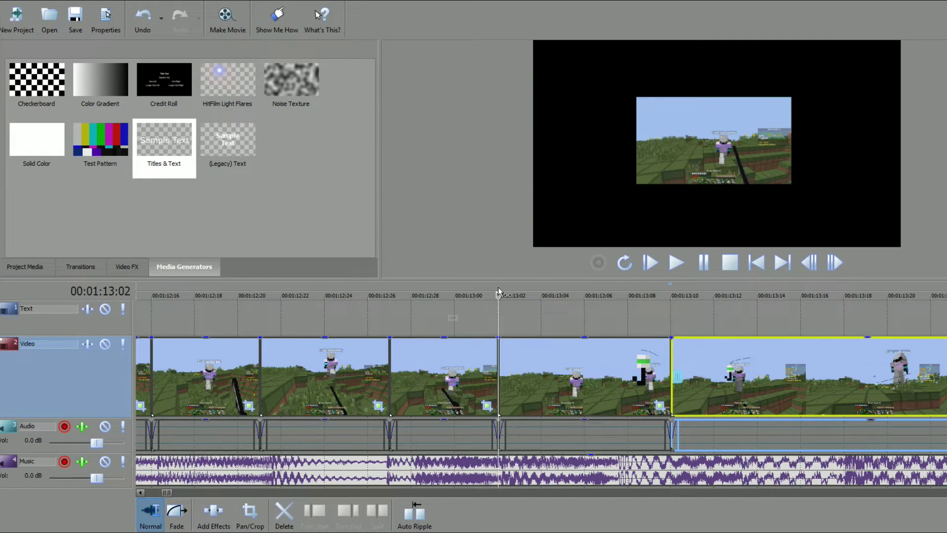
Play the short Pan/Crop clips in context from 00:01:12:01
scroll(513, 306, down, 3)
click(418, 313)
key(space)
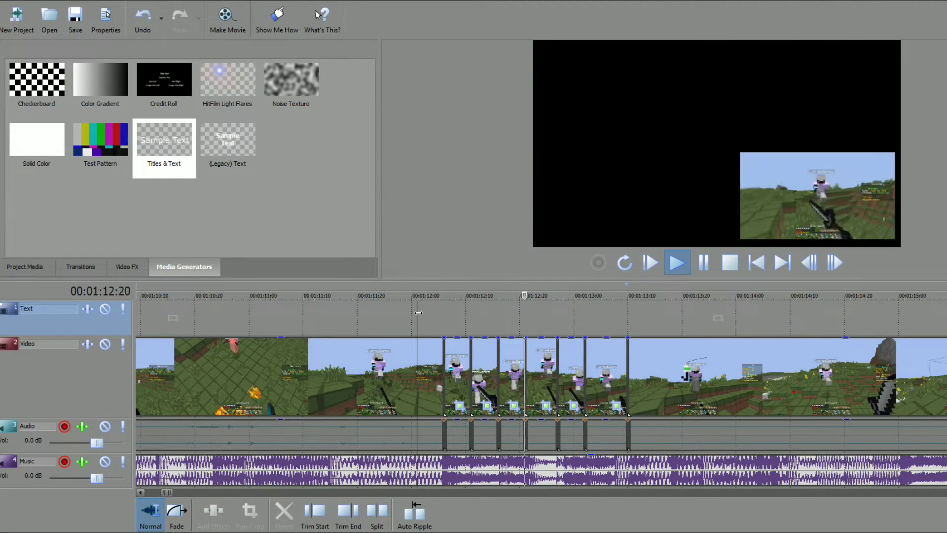
key(space)
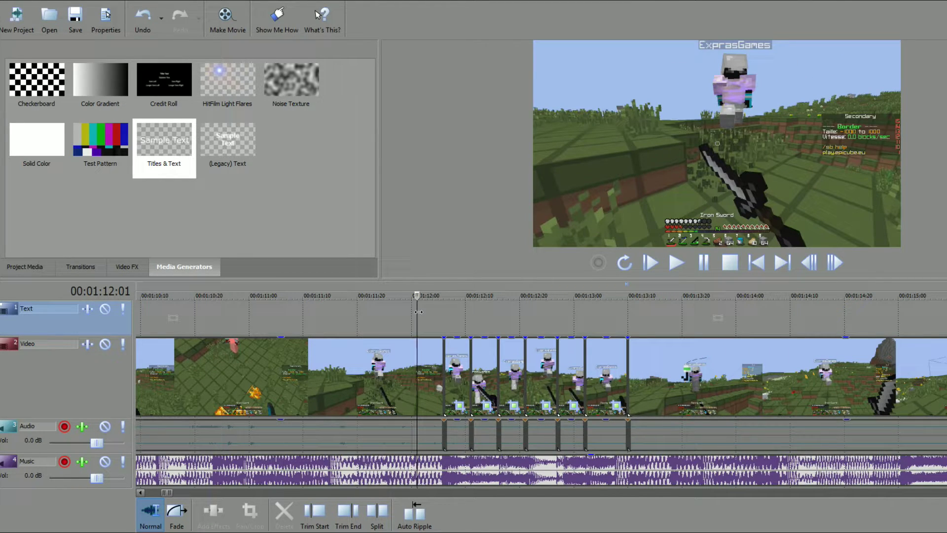
Play the quiet music passage from 00:01:19:28 and make the next gameplay clip start at 00:01:25:18 with Auto Ripple on
scroll(542, 311, down, 3)
click(583, 311)
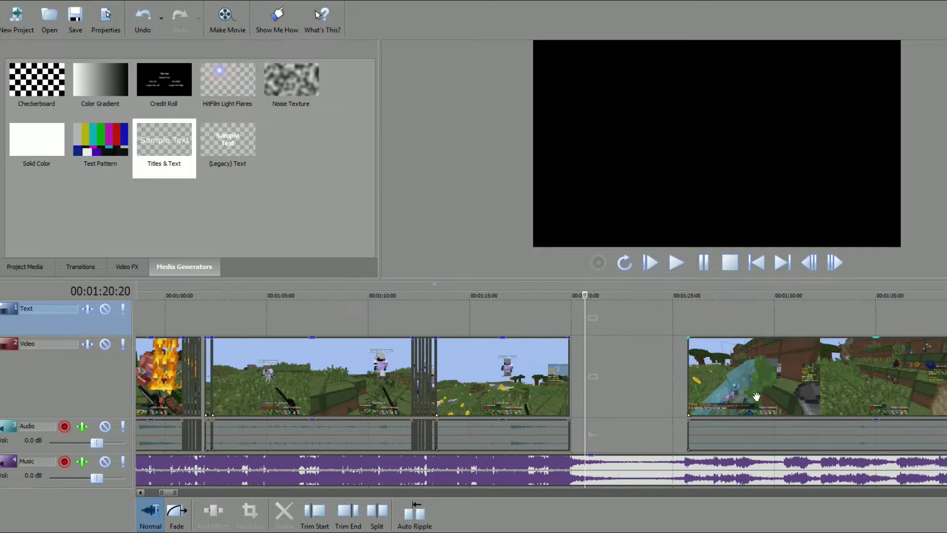
scroll(627, 342, up, 3)
drag(585, 296, 555, 295)
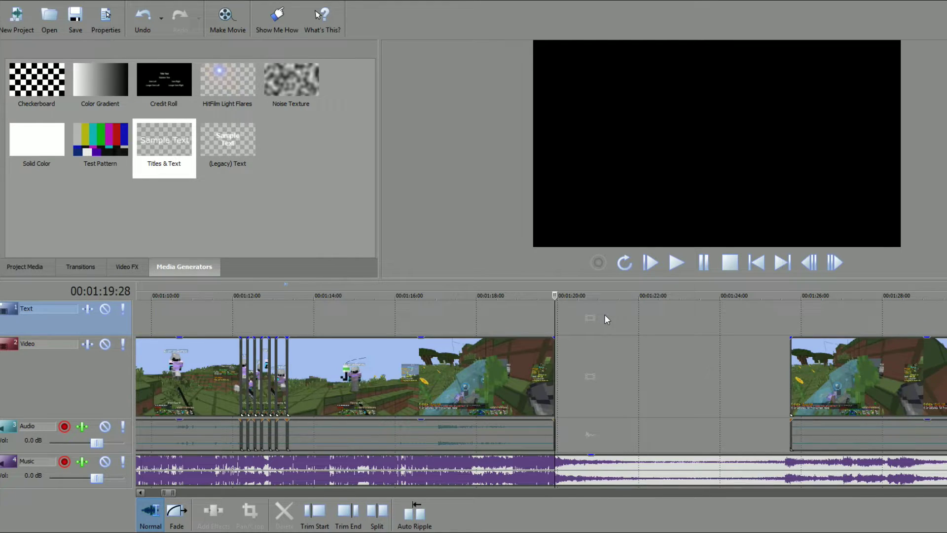
key(space)
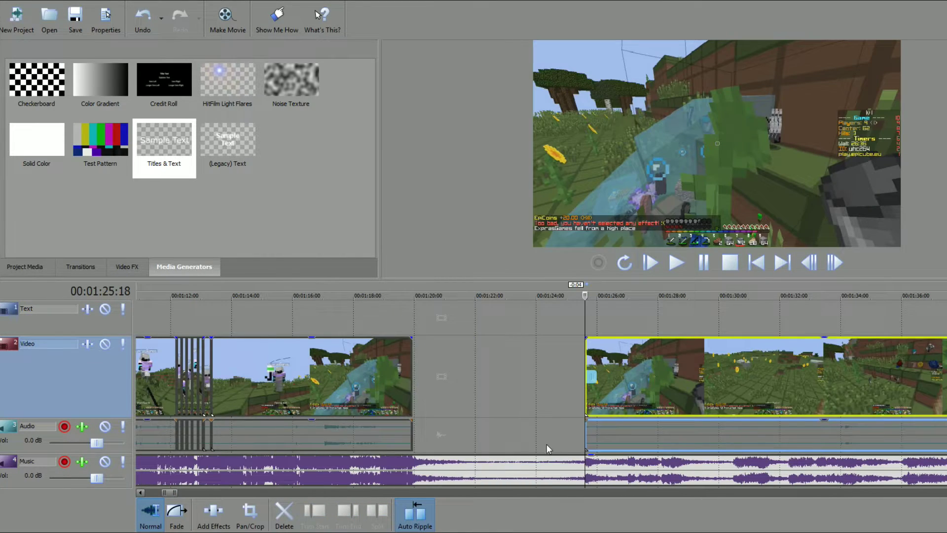
Scrub through the remaining raw gameplay footage from 00:01:25:18 to beyond the end of the music
scroll(547, 448, down, 3)
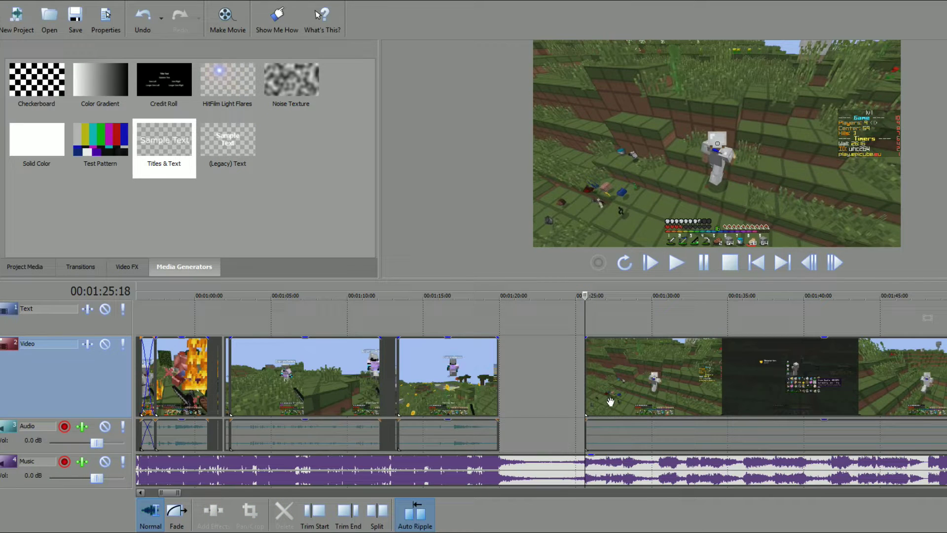
scroll(735, 373, down, 10)
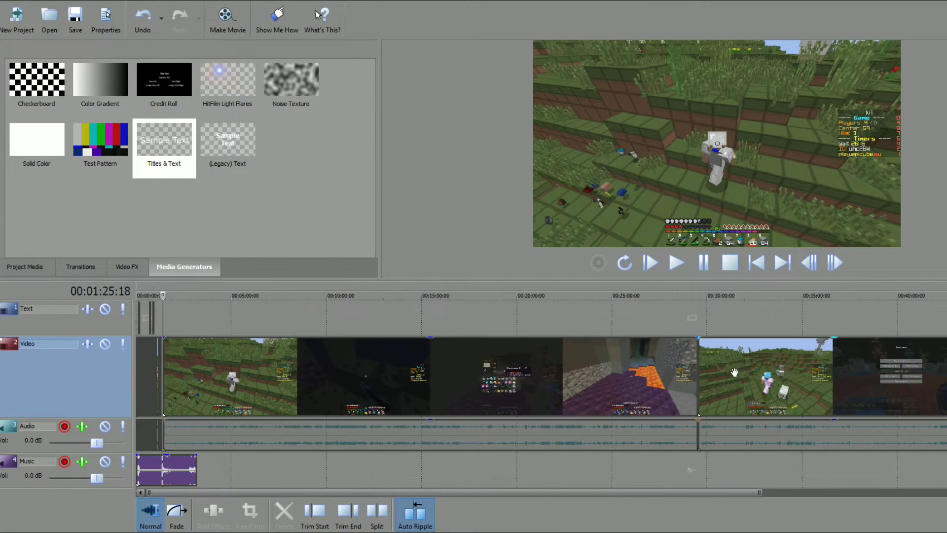
scroll(203, 316, up, 3)
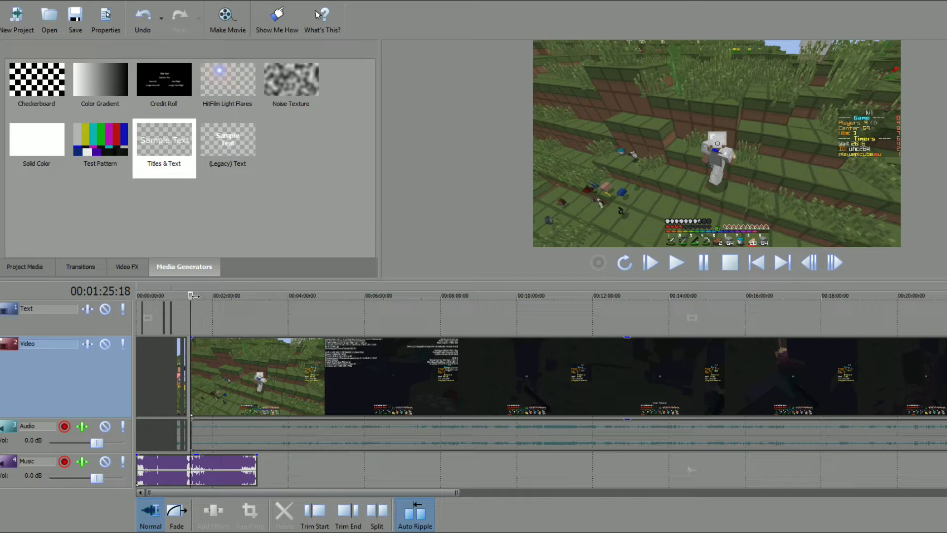
drag(190, 296, 258, 323)
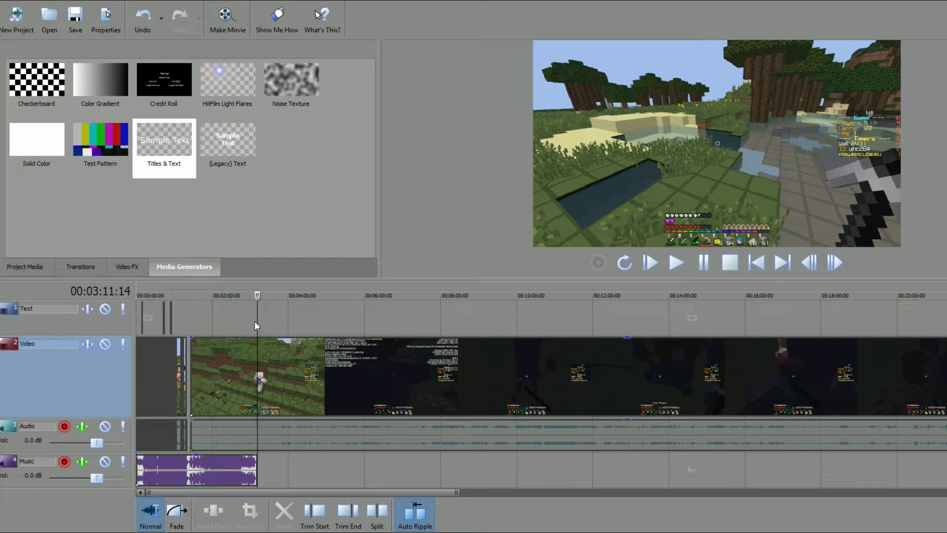
drag(258, 295, 656, 287)
Copy the black-and-white effect from the opening clip around 00:00:01:12 to the long clip starting at 00:01:25:18
scroll(342, 324, down, 3)
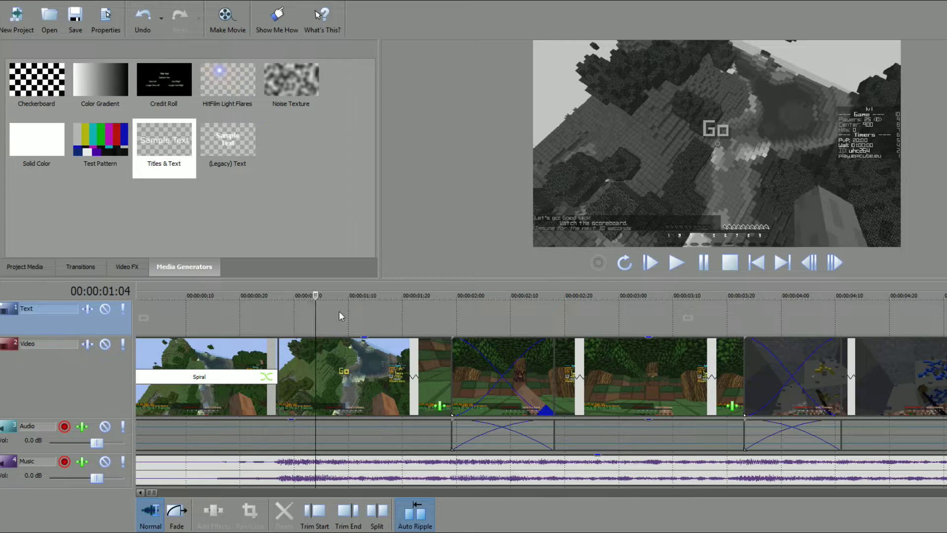
drag(316, 295, 358, 296)
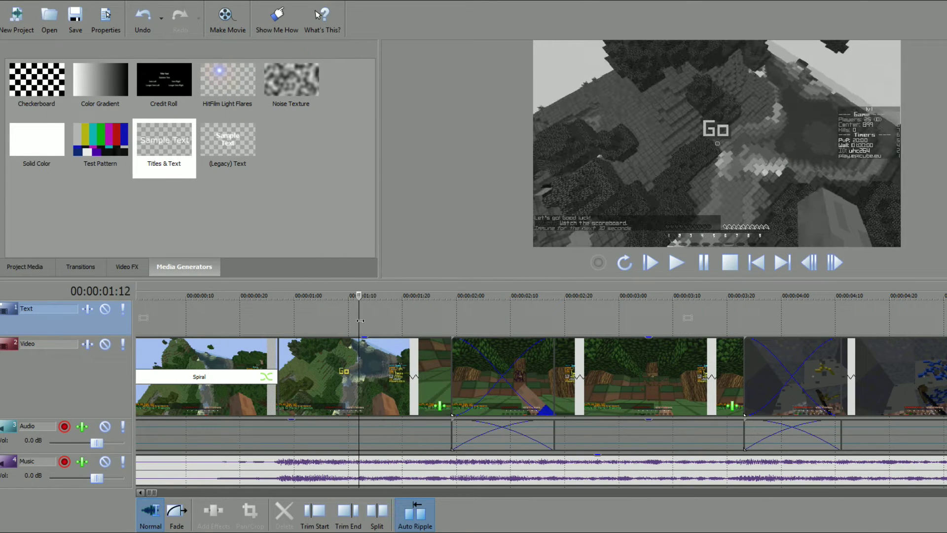
right_click(380, 368)
click(417, 204)
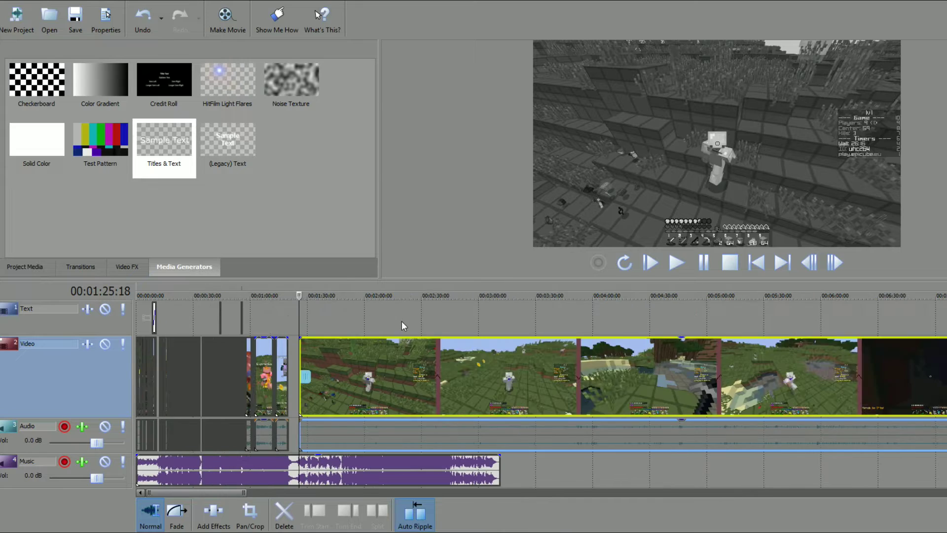
Scrub the black-and-white footage for mining highlights, trimming its start at 00:05:44:09 and beginning another segment at 00:01:28:15
drag(299, 318, 671, 321)
scroll(495, 333, down, 2)
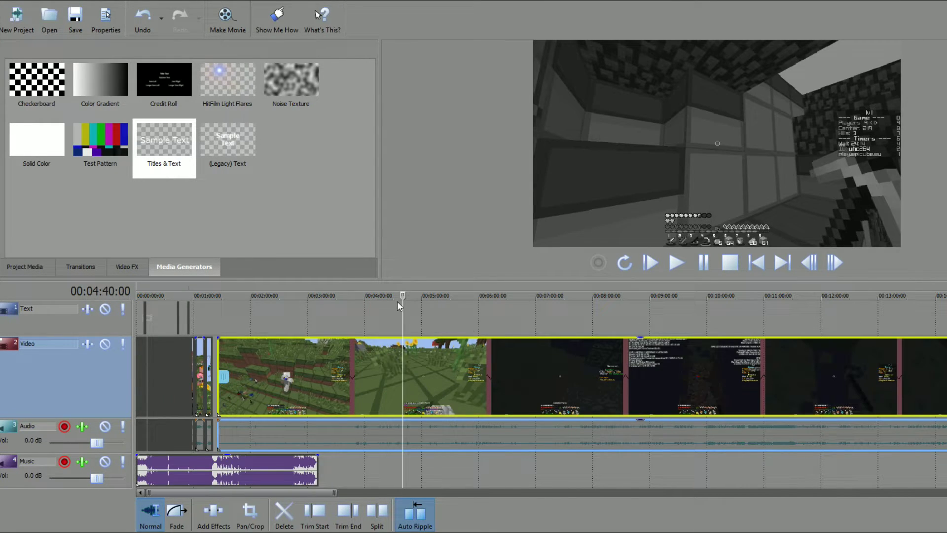
drag(403, 295, 464, 295)
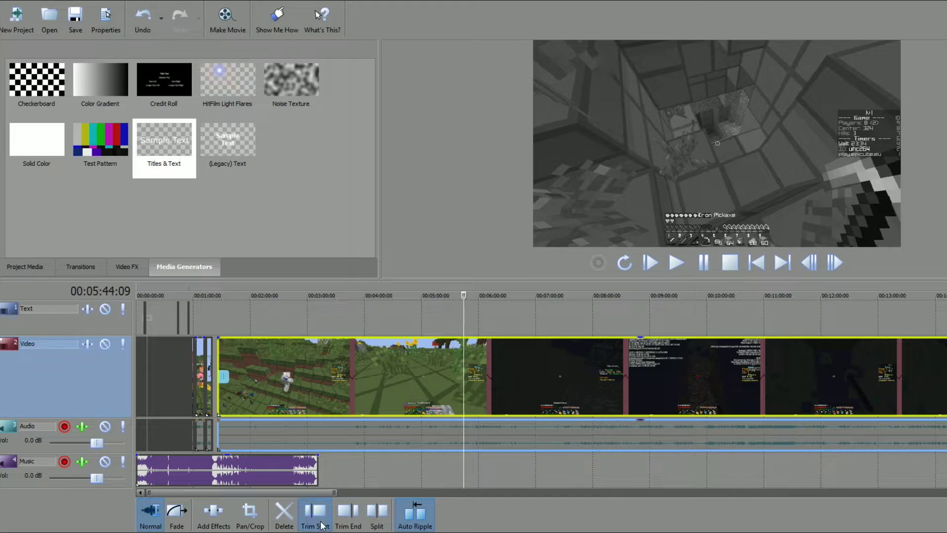
scroll(557, 360, up, 3)
drag(582, 295, 646, 267)
scroll(453, 369, down, 6)
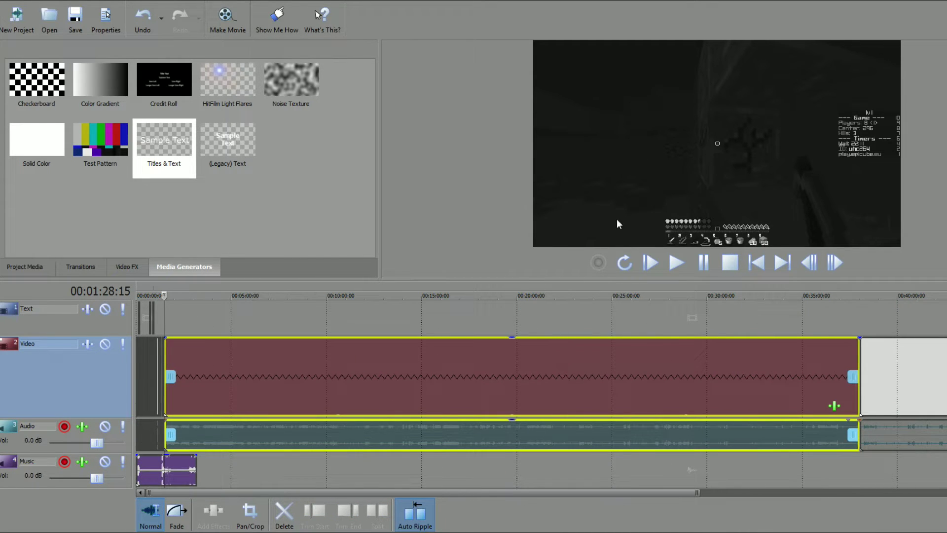
Play the music pause from the end of the dark crafting clips at 00:01:46:24
scroll(510, 388, down, 2)
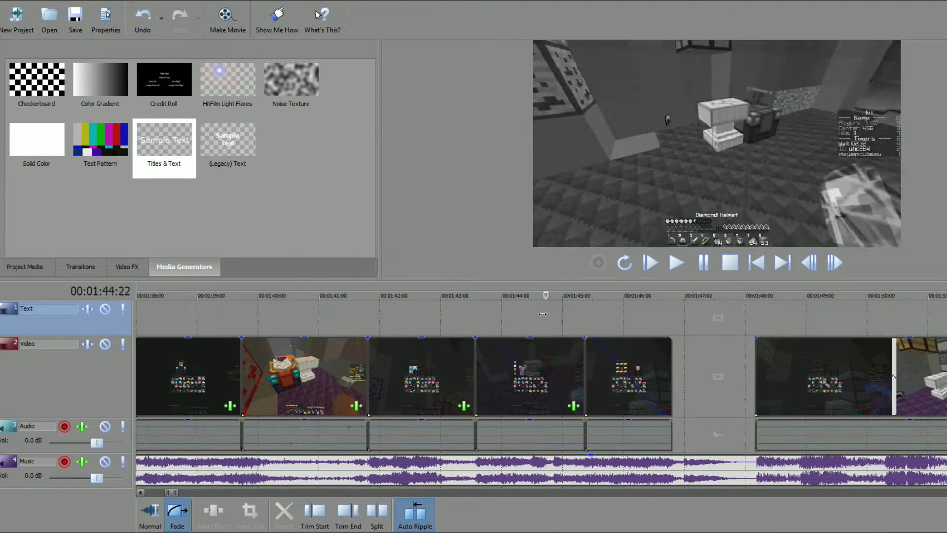
drag(599, 313, 670, 310)
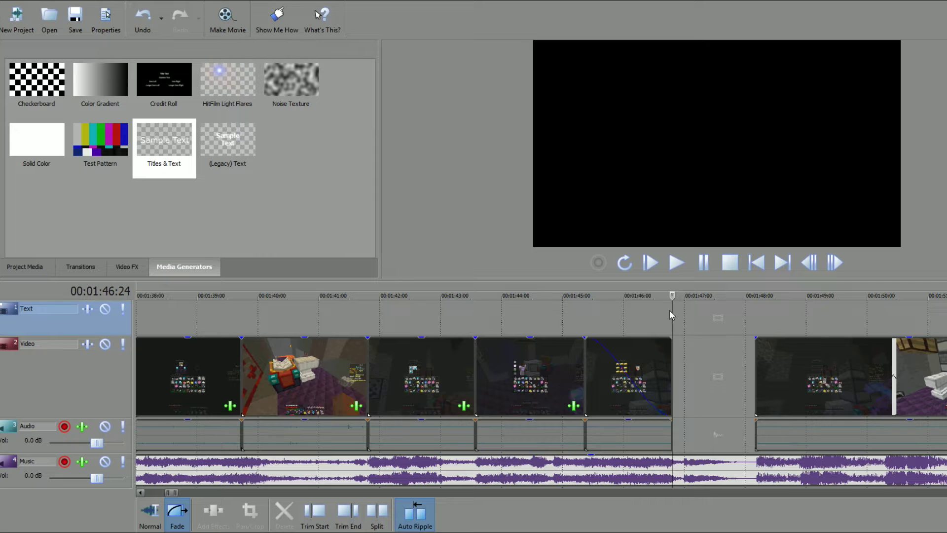
key(space)
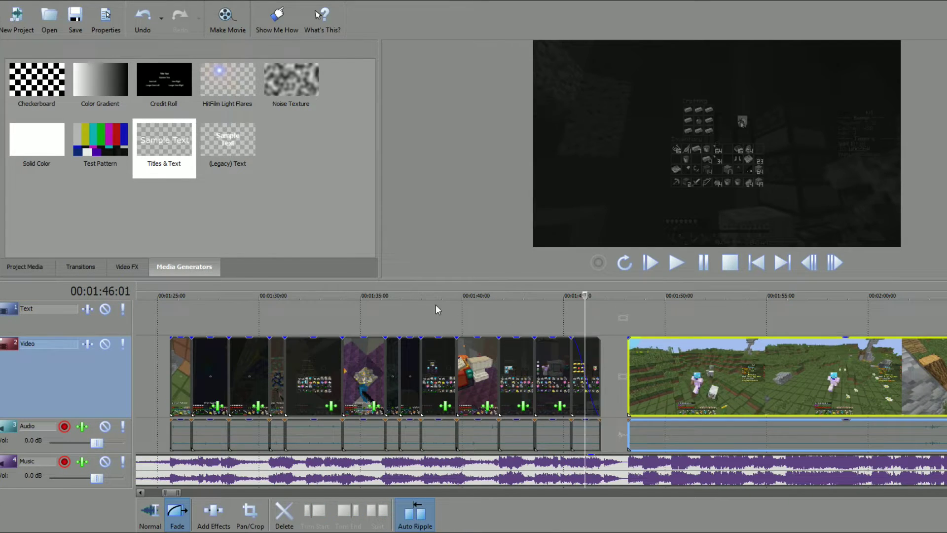
Play the black-and-white mining and crafting sequence from about 00:01:25 and check its last clips
click(411, 302)
drag(409, 295, 257, 295)
scroll(286, 300, down, 3)
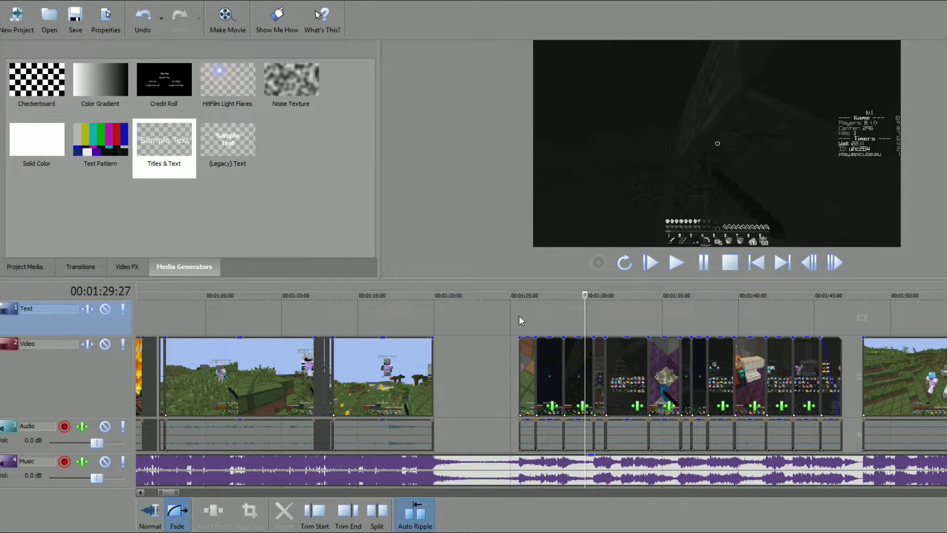
click(512, 300)
key(space)
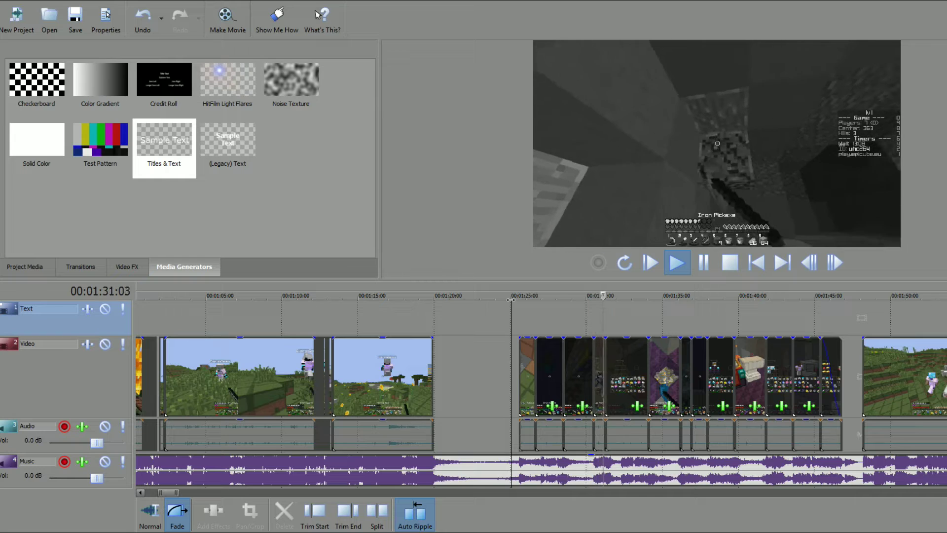
click(670, 310)
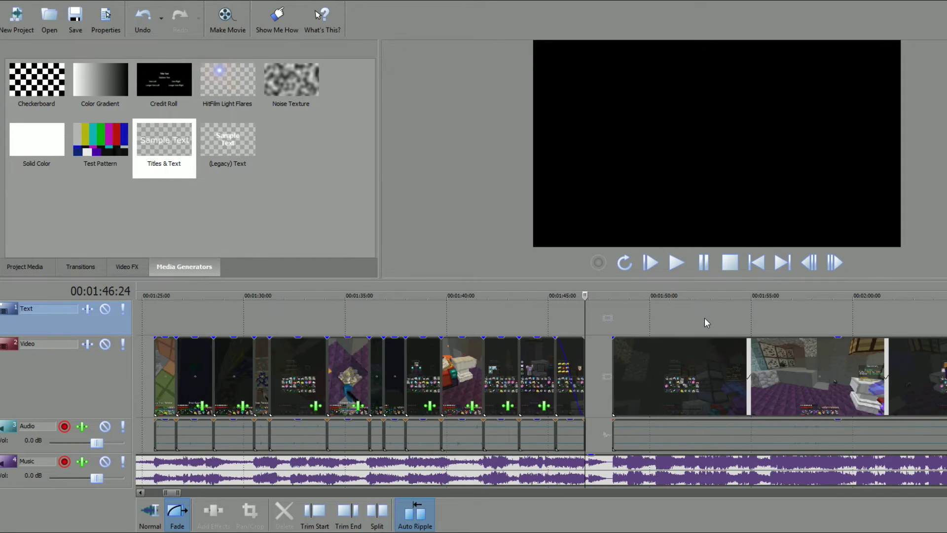
Cut the fight footage after the music pause into clips, with a cut at 00:01:59:20
scroll(704, 318, down, 3)
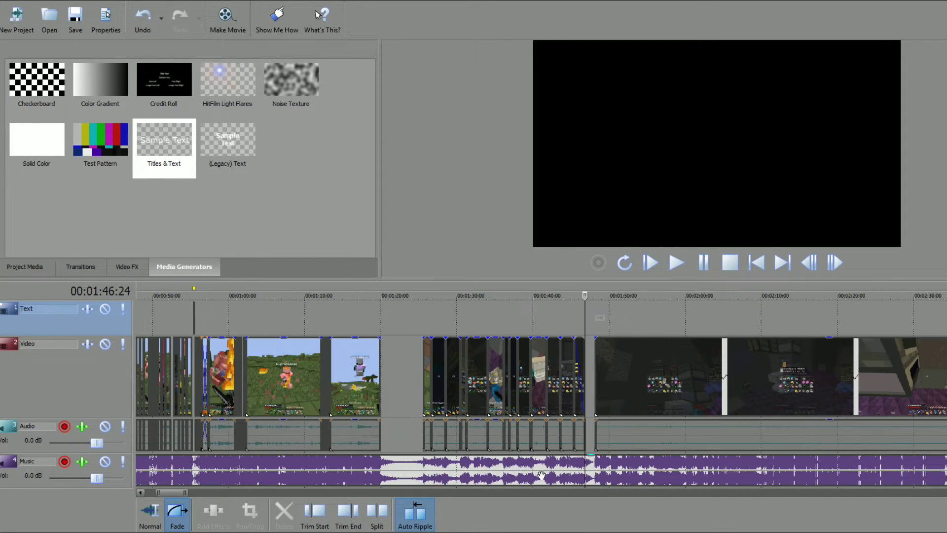
scroll(773, 425, down, 2)
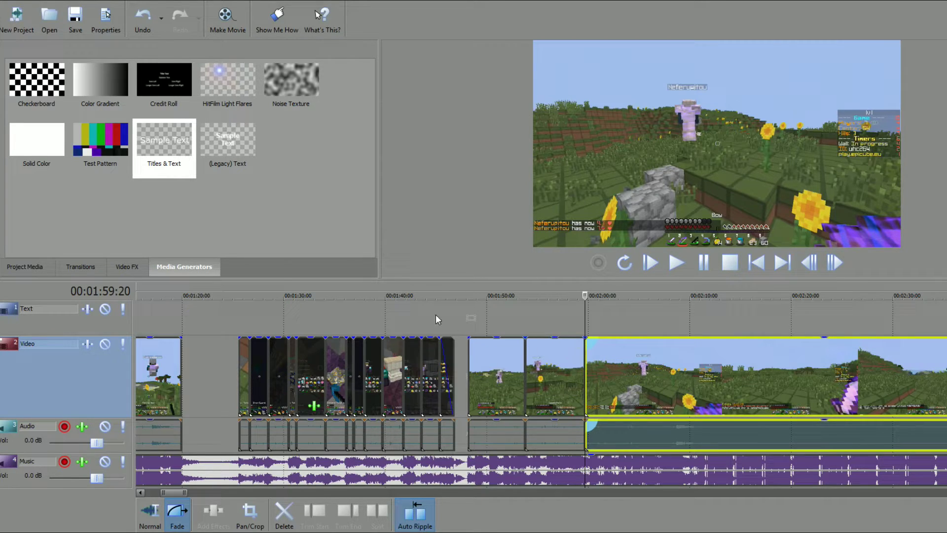
drag(476, 295, 585, 295)
scroll(501, 379, up, 8)
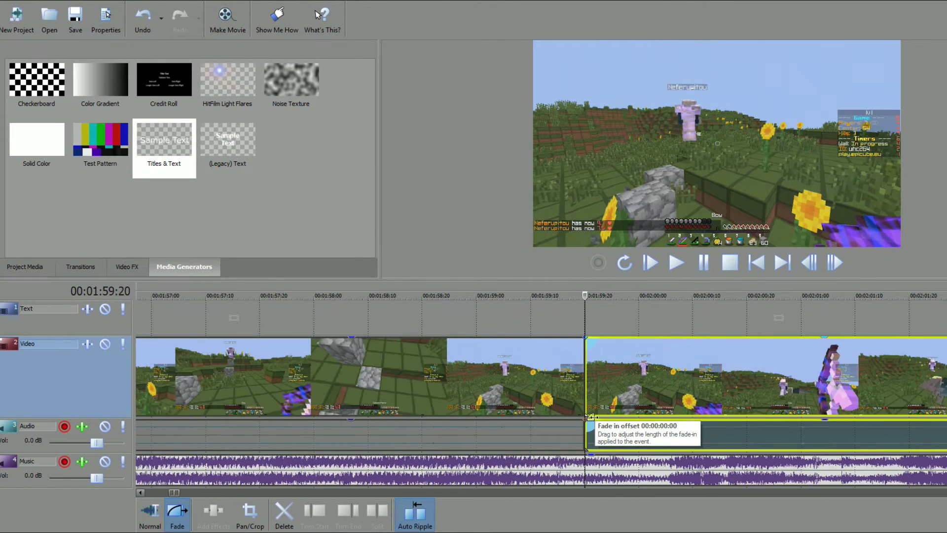
Overlap the two fight clips by four frames at 00:01:59:13 with a Zoom transition, preview it and inspect its settings
drag(589, 385, 558, 324)
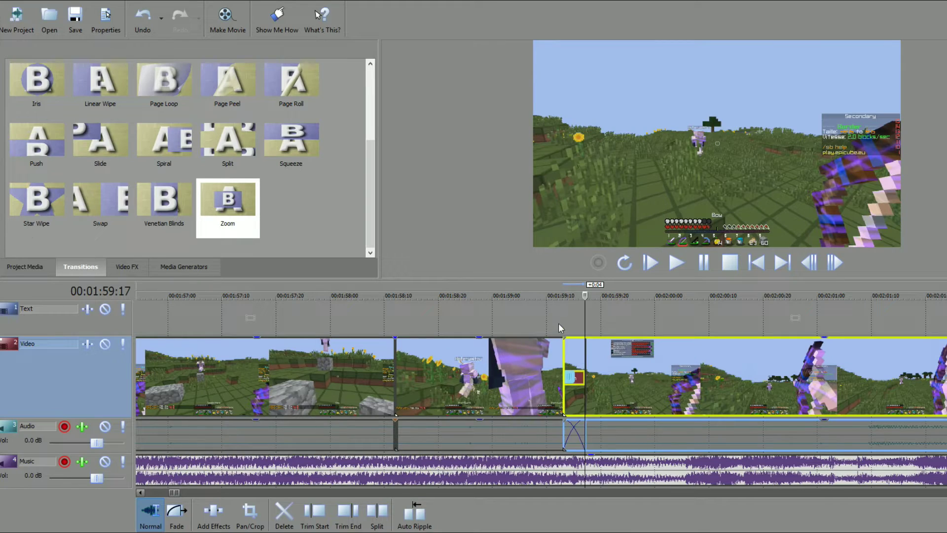
click(559, 321)
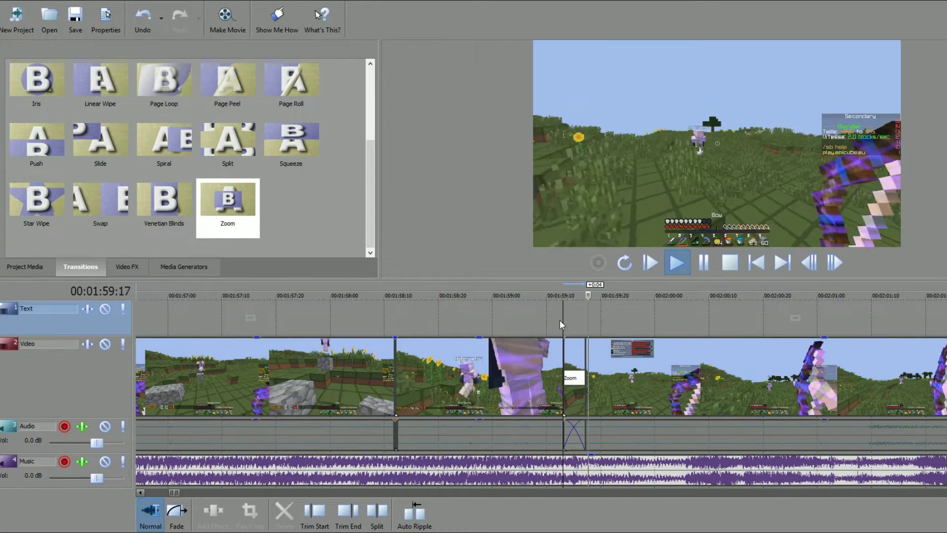
scroll(559, 320, up, 2)
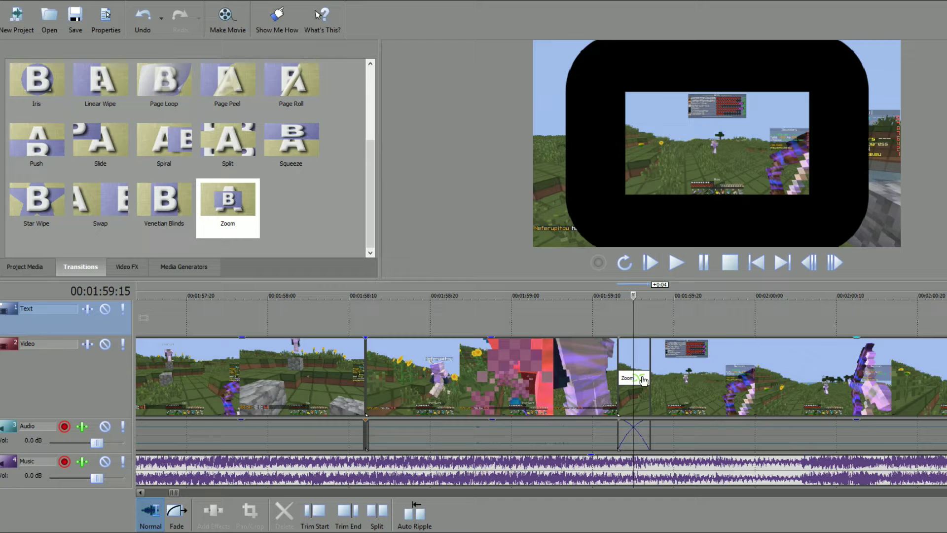
click(642, 378)
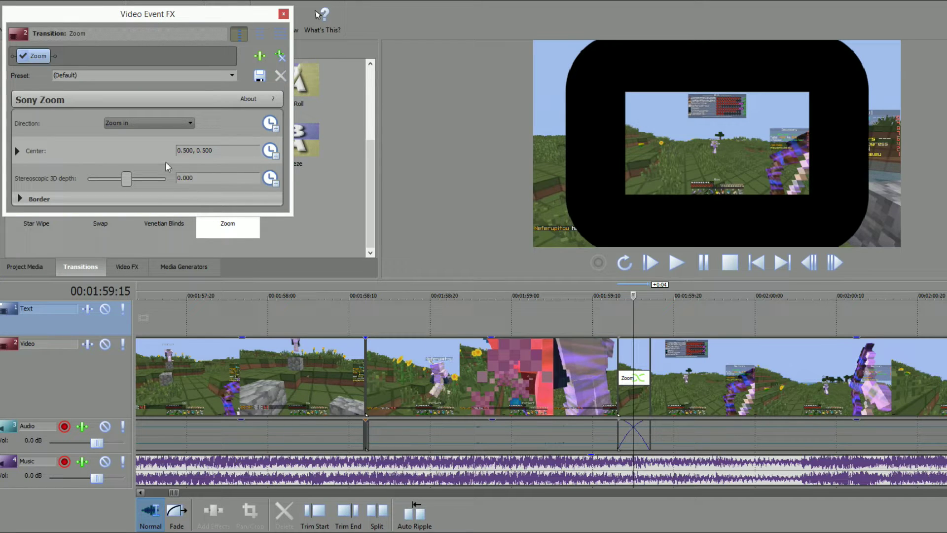
click(283, 13)
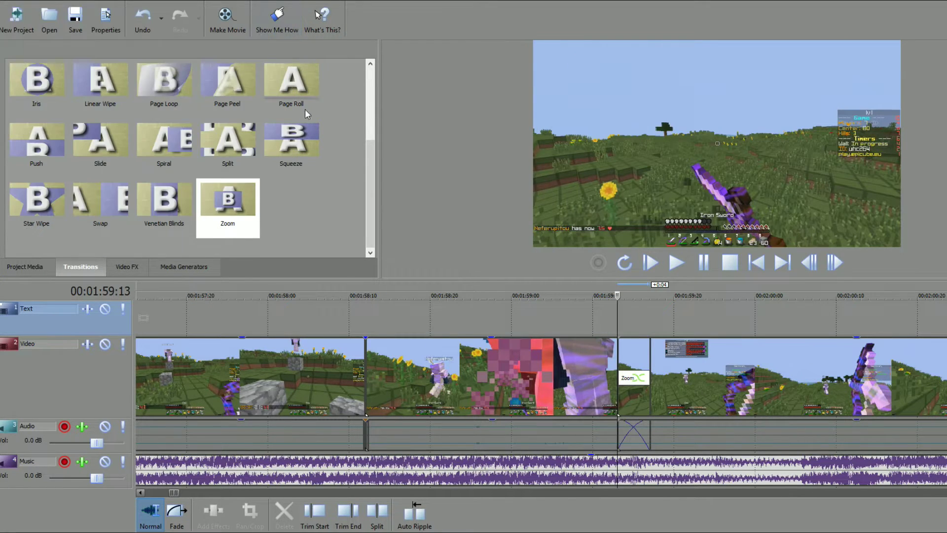
Try the Page Roll and Split transitions on the overlap at 00:01:59:13, previewing each
drag(636, 350, 636, 351)
click(676, 264)
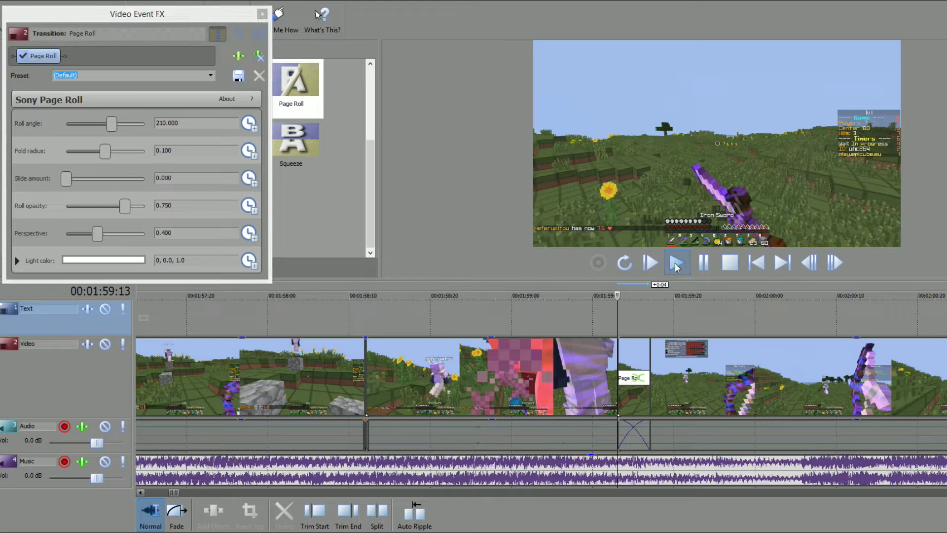
key(space)
click(262, 14)
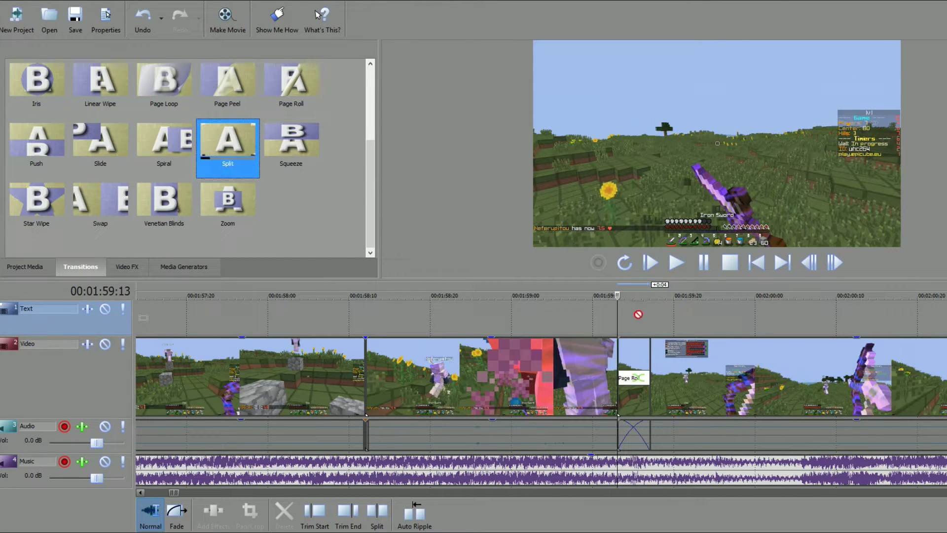
drag(220, 148, 634, 377)
click(677, 263)
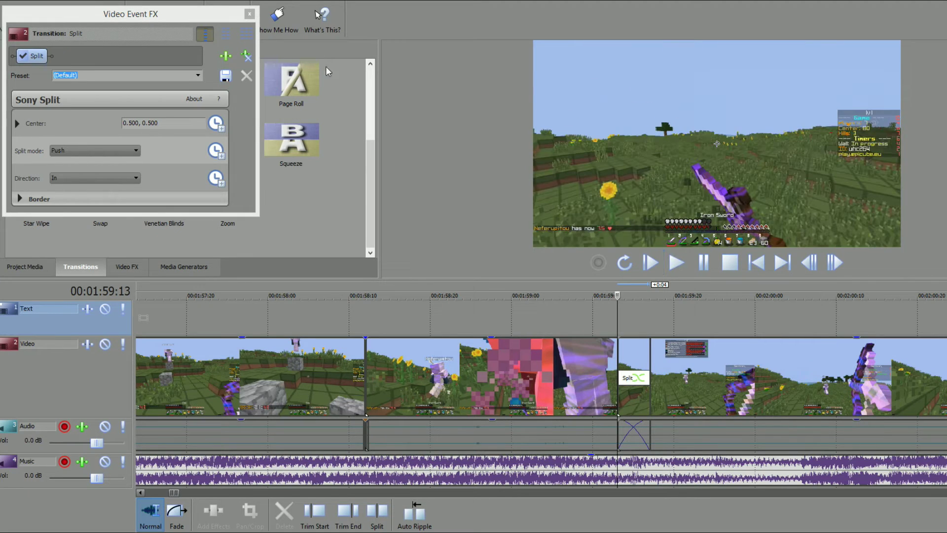
Apply the default Flash transition to the overlap at 00:01:59:13, preview it and close its settings
drag(230, 19, 93, 205)
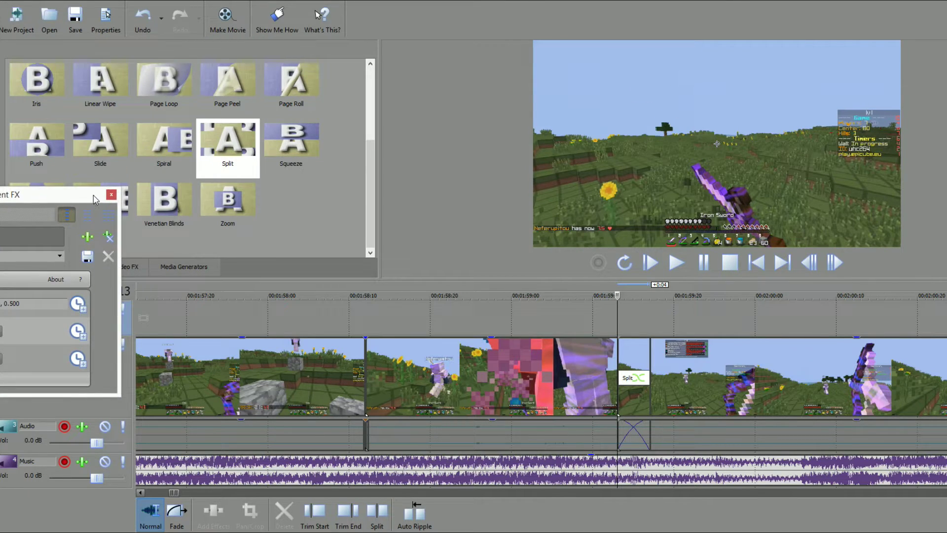
click(37, 81)
click(675, 269)
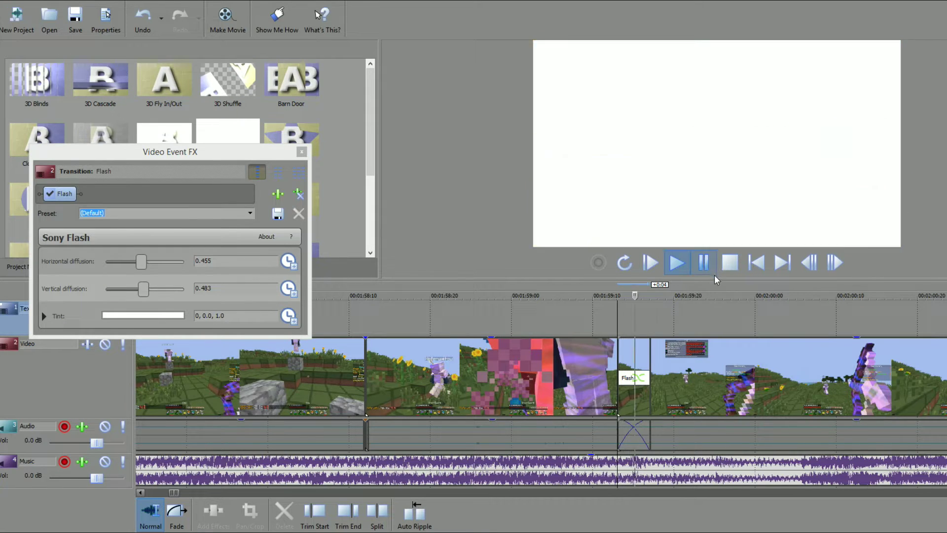
click(301, 151)
scroll(533, 317, down, 3)
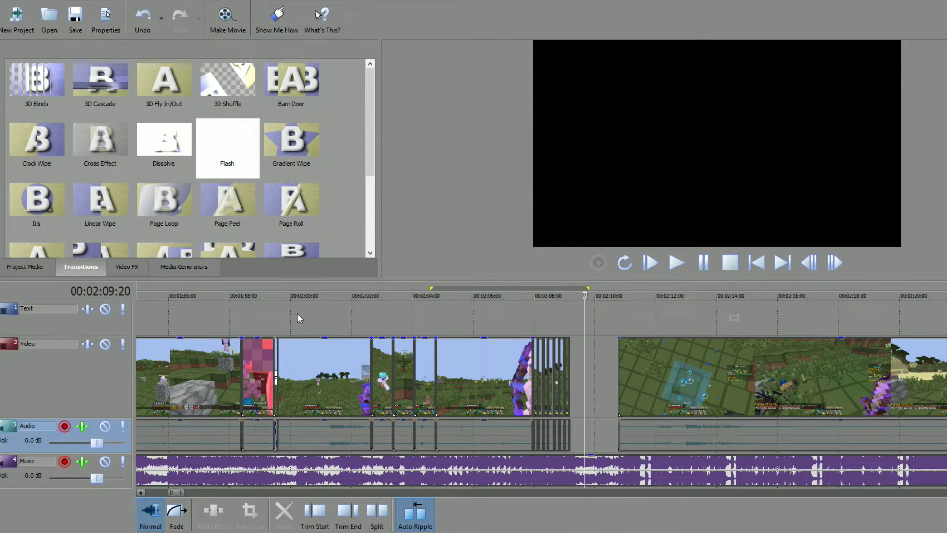
Play back the montage from 00:01:59:22 through the fight and bow clips to the pause at 00:02:09:19
click(282, 315)
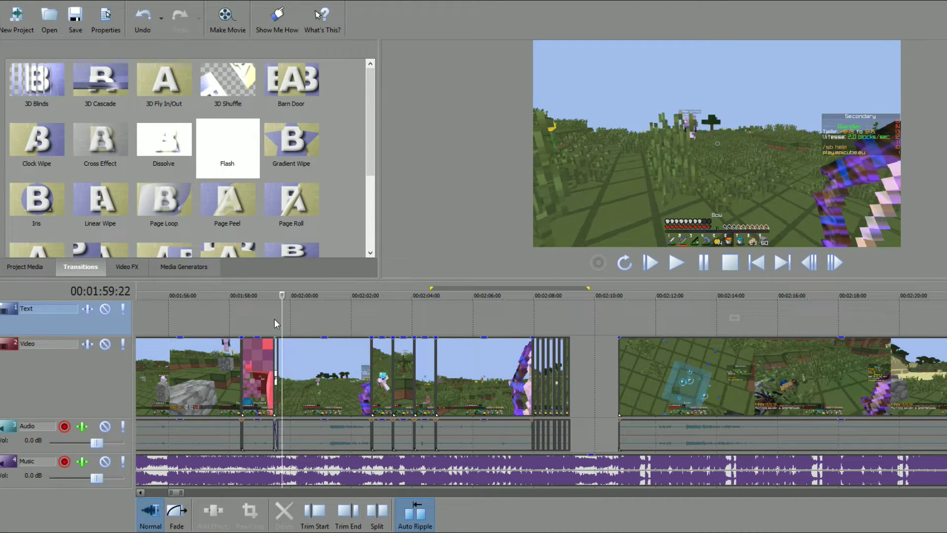
scroll(296, 308, down, 2)
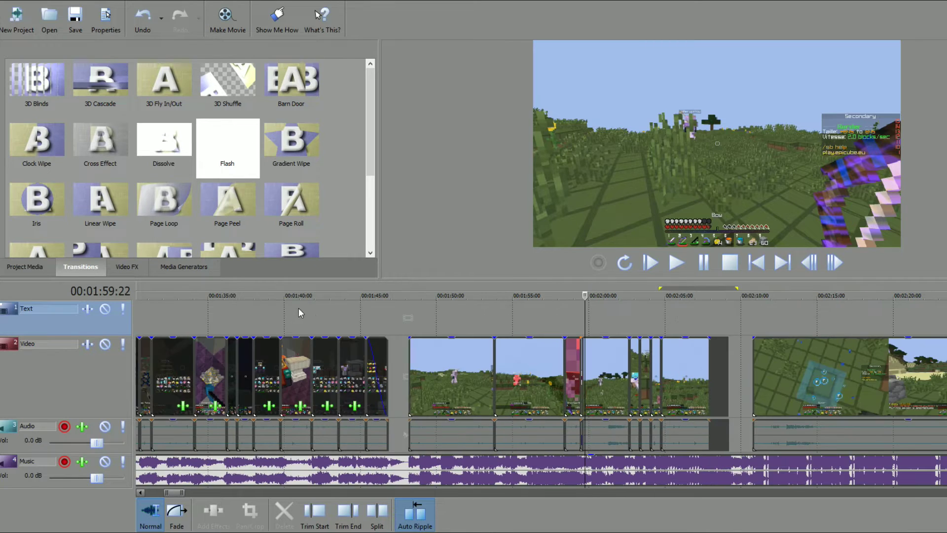
scroll(633, 331, down, 1)
drag(590, 298, 628, 281)
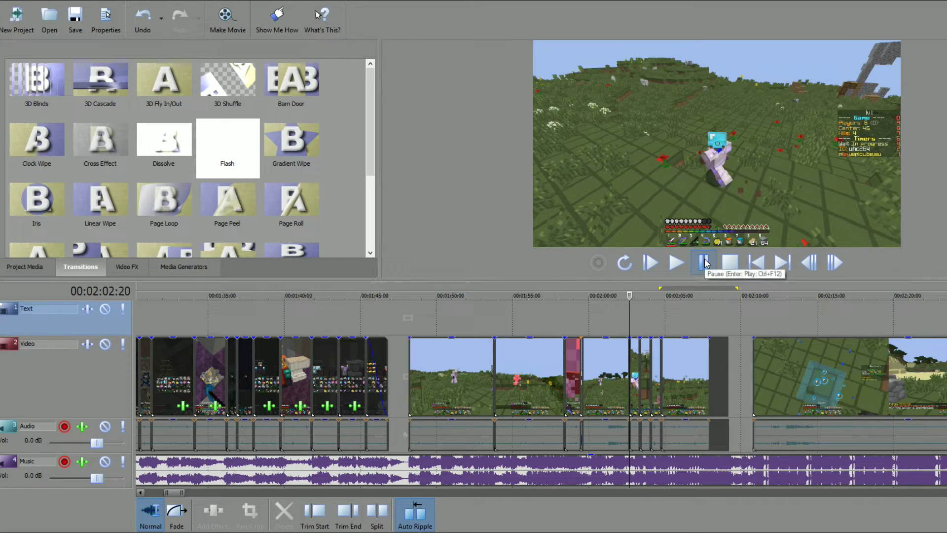
drag(630, 295, 661, 299)
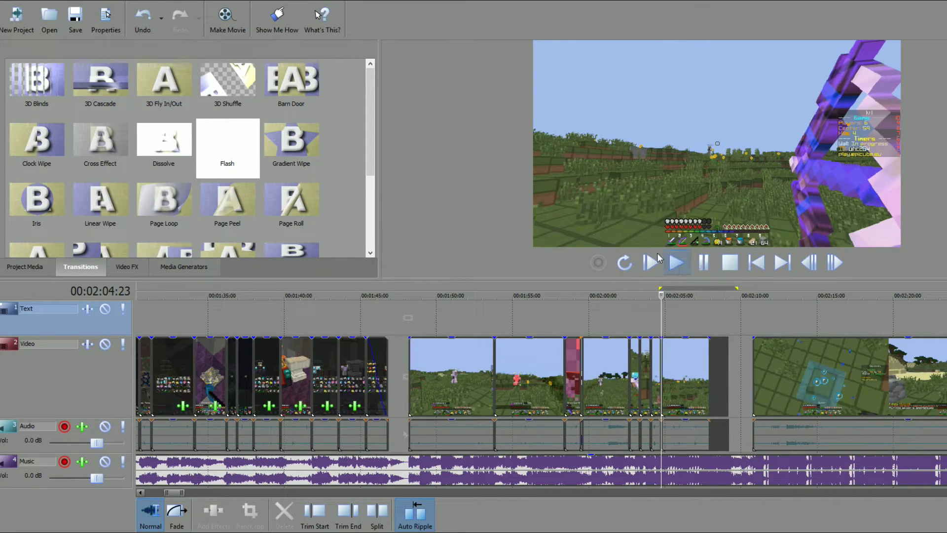
click(706, 266)
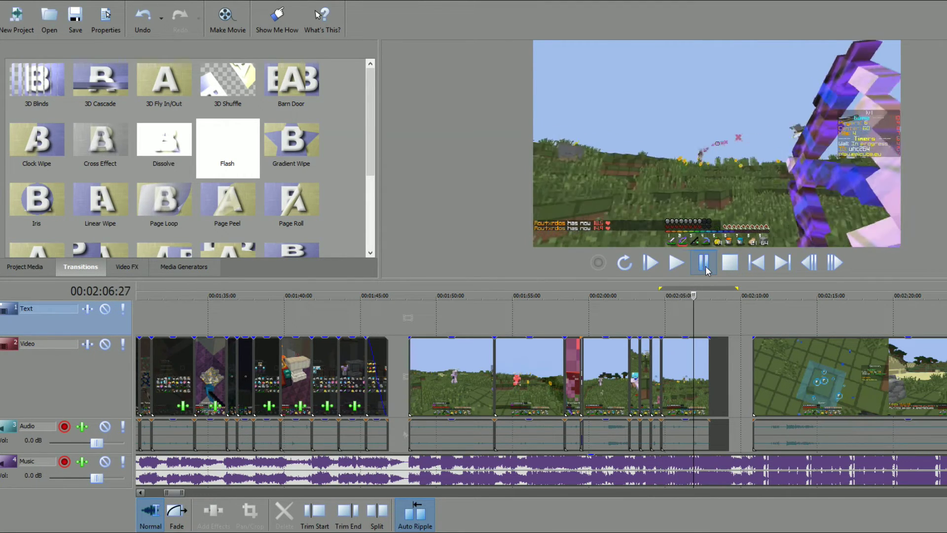
click(706, 265)
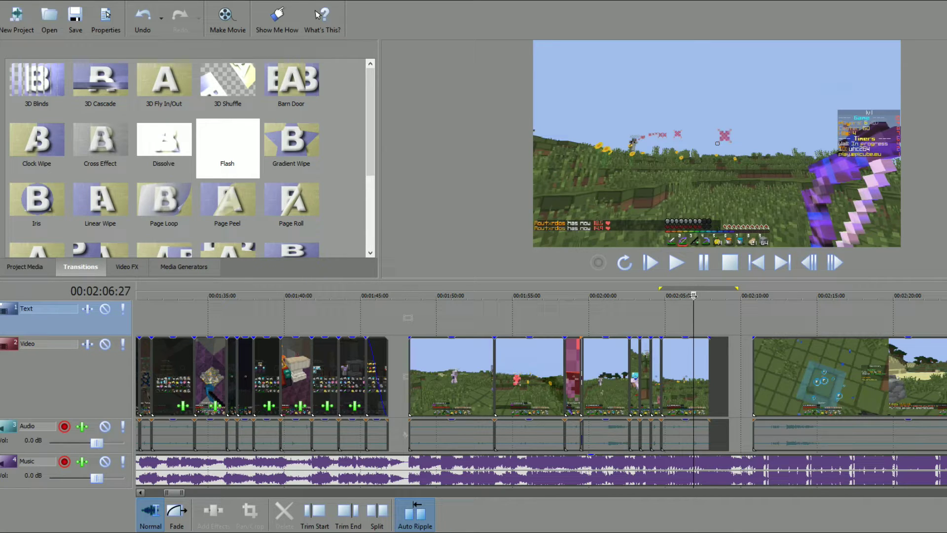
key(Return)
key(Return)
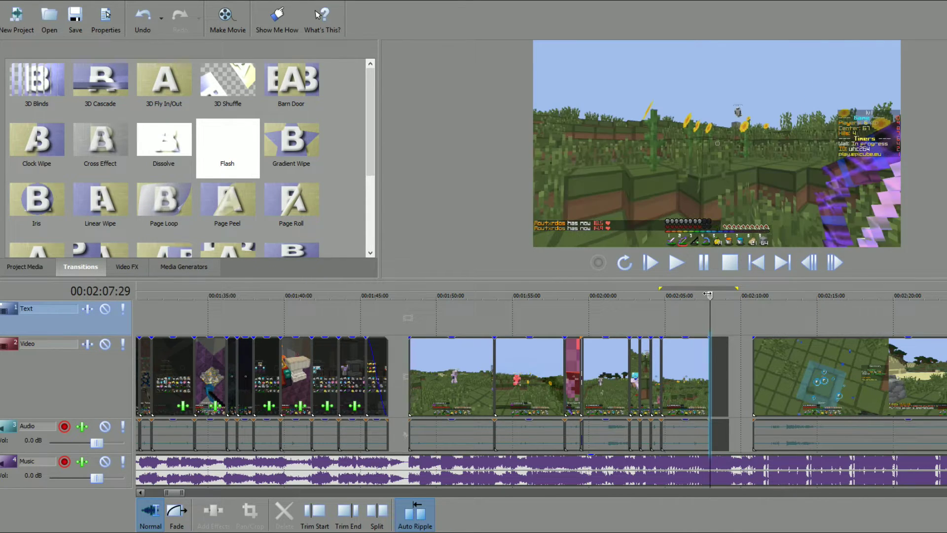
click(694, 270)
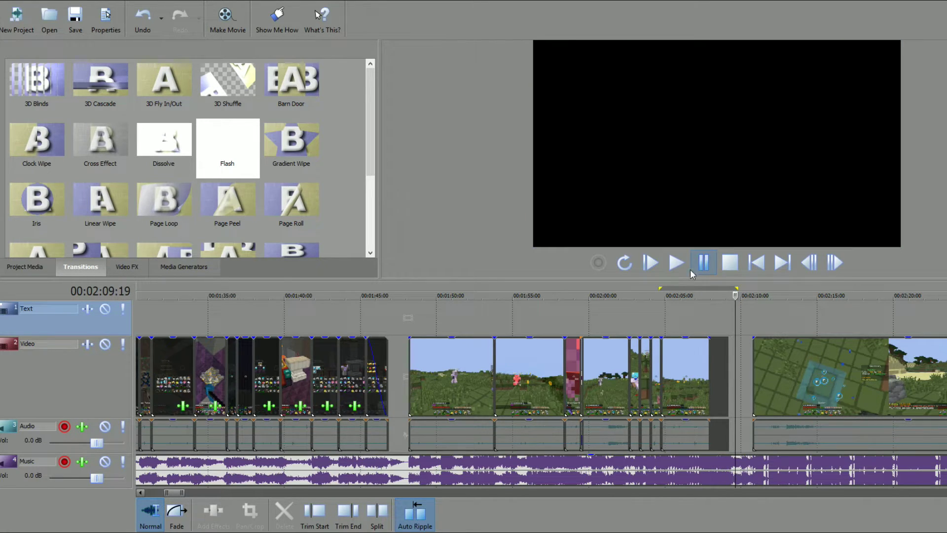
Place the next sword-fight footage at 00:02:10:02 and cut it at 00:02:10:05
scroll(770, 315, up, 4)
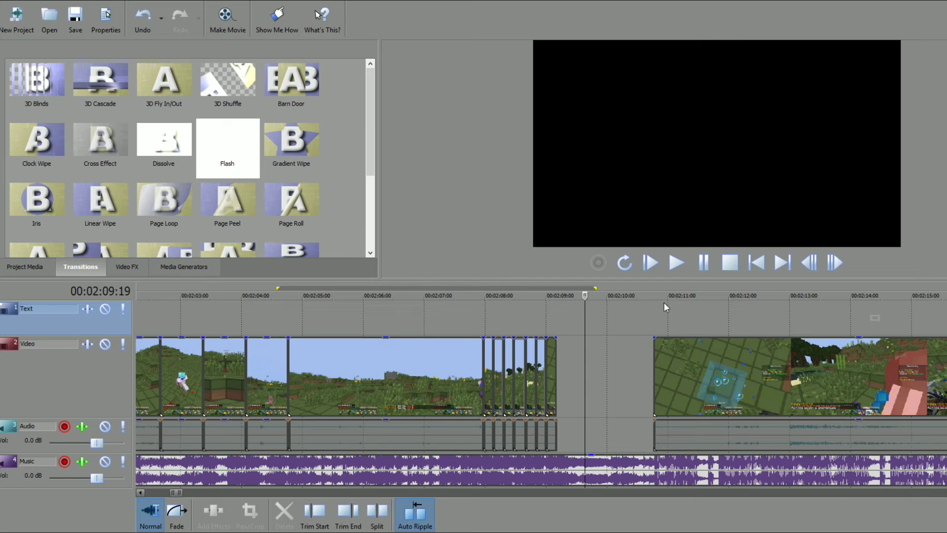
drag(578, 295, 612, 295)
key(space)
drag(763, 392, 721, 392)
Examine the cut at 00:02:10:05 closely, comparing the frames just before and after it
scroll(632, 312, up, 6)
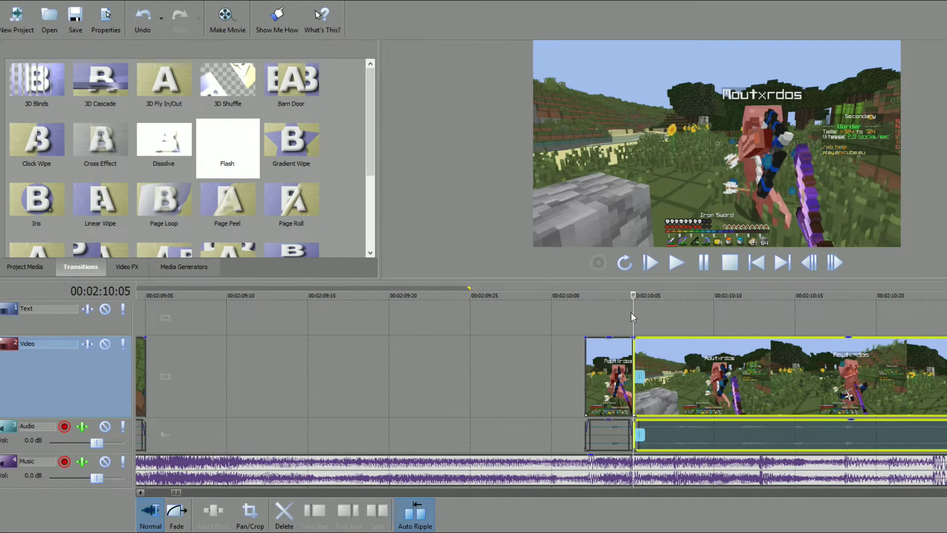
scroll(656, 306, up, 4)
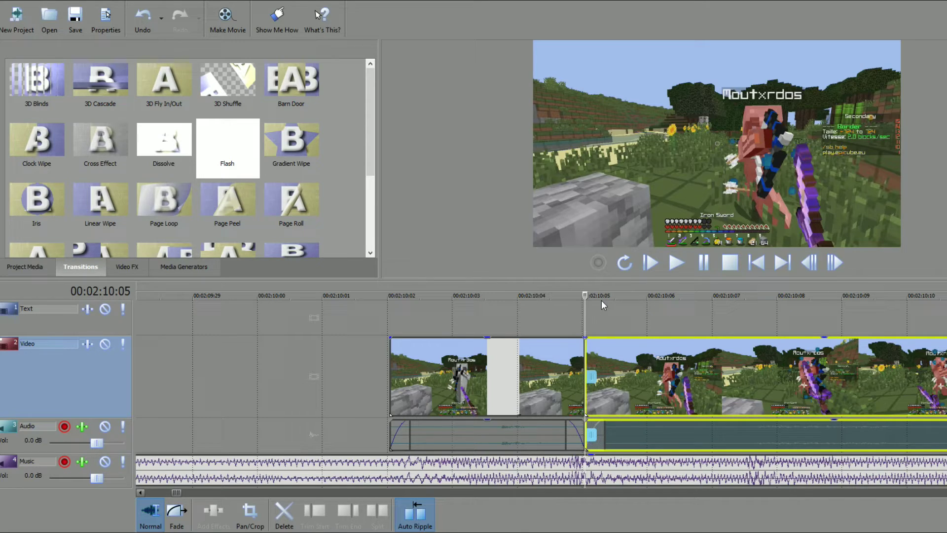
scroll(597, 325, down, 3)
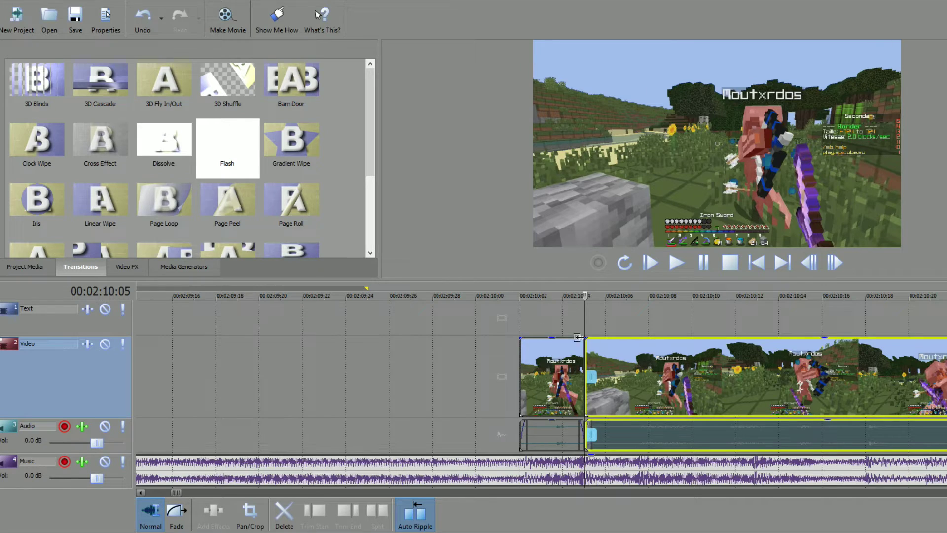
scroll(776, 342, up, 2)
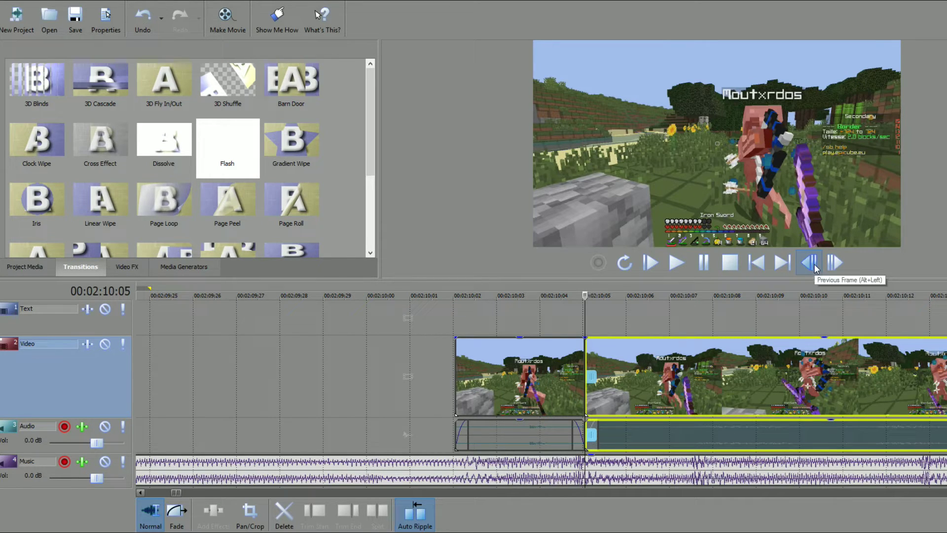
click(815, 267)
click(835, 263)
click(811, 264)
click(838, 264)
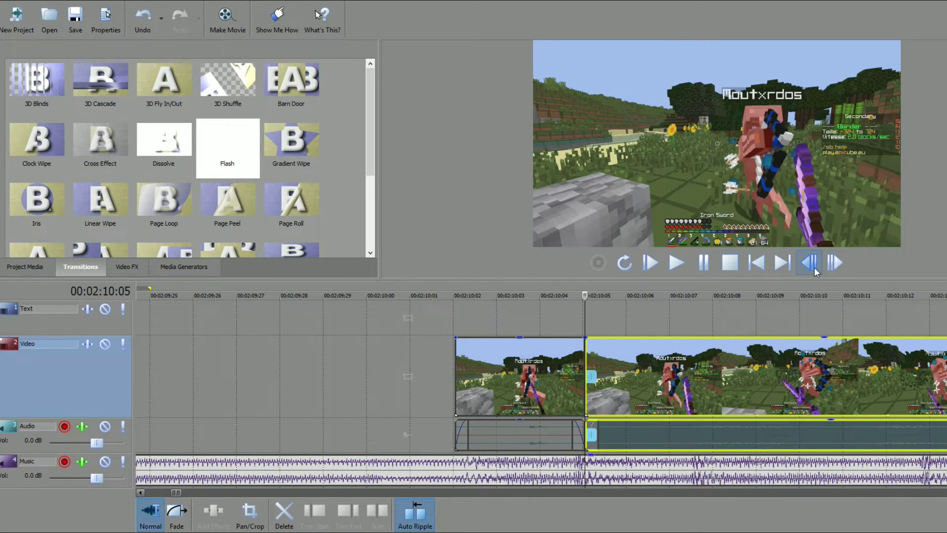
click(839, 265)
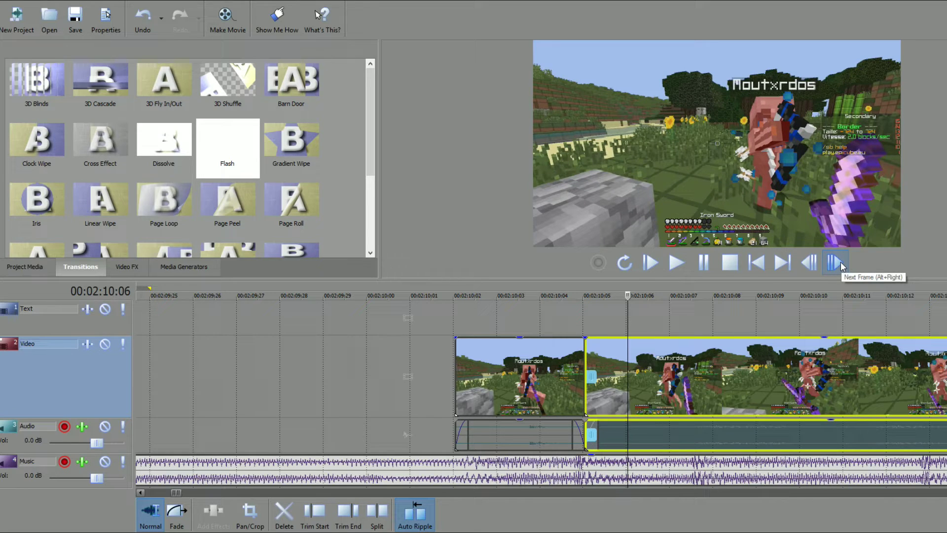
click(813, 269)
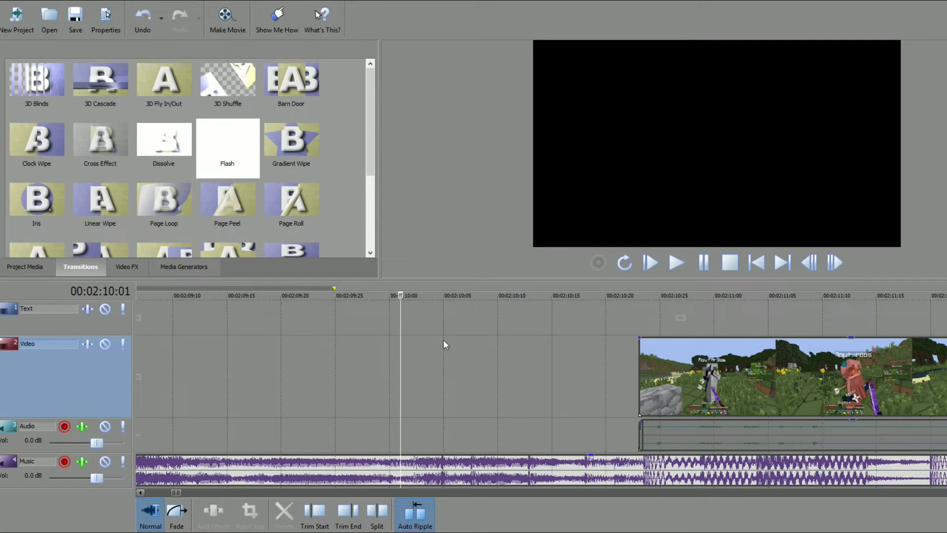
Preview the short highlight clips against the music, starting from 00:02:09:28
click(676, 262)
key(space)
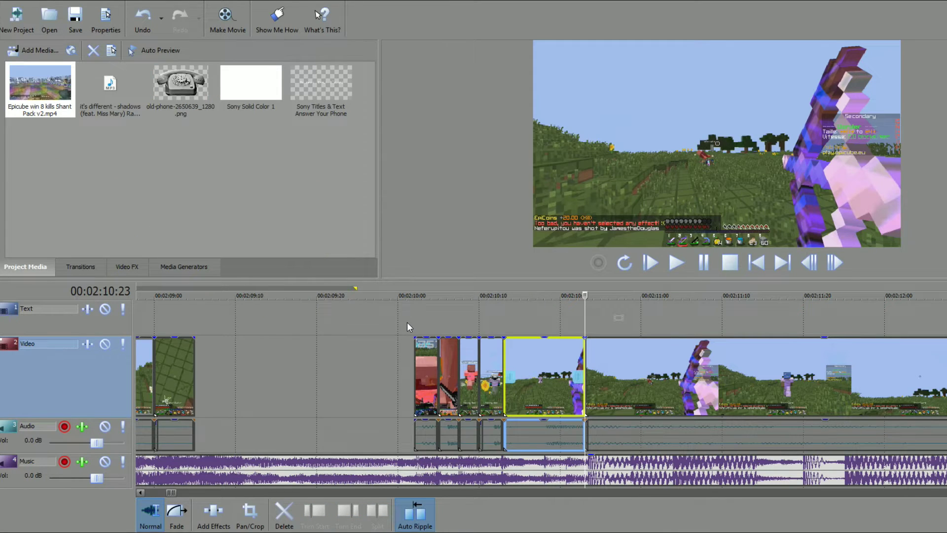
click(380, 312)
key(space)
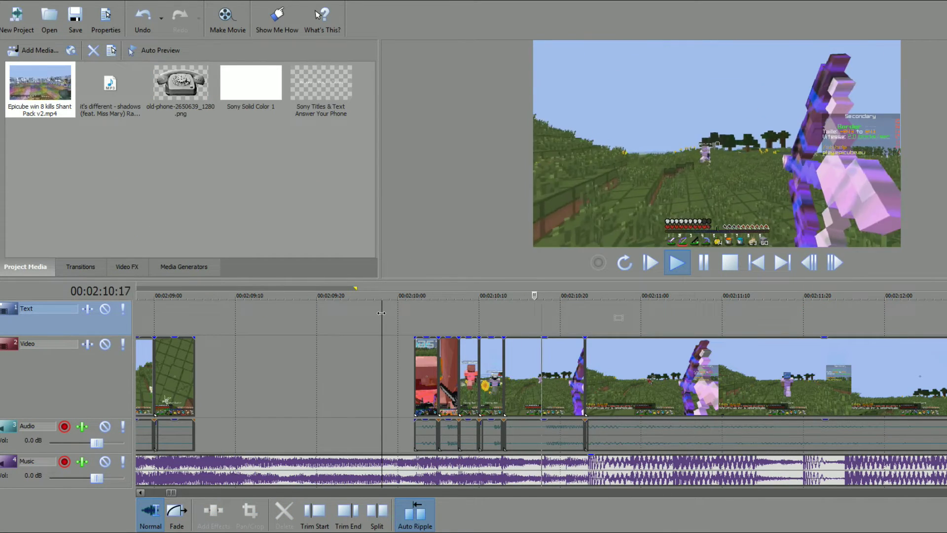
key(space)
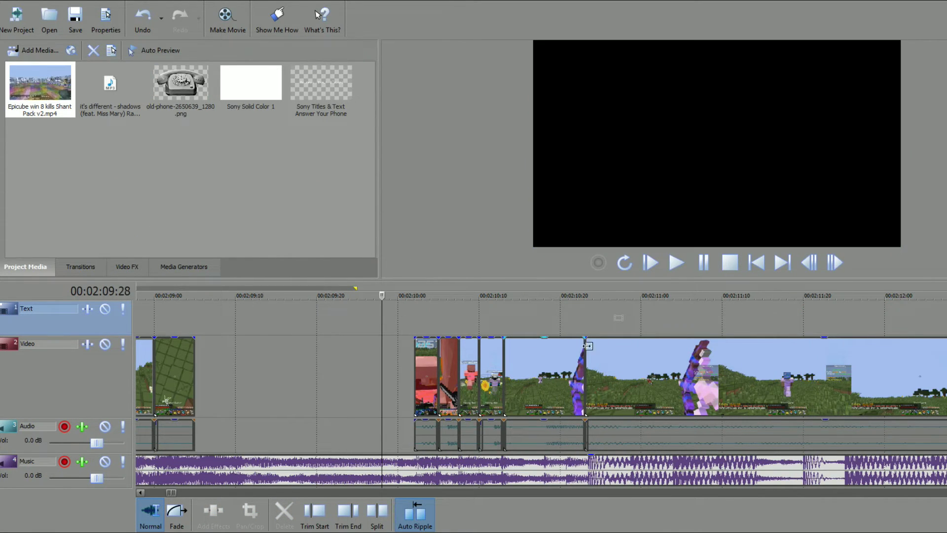
Delete the leftover bow footage after 00:02:10:23 and preview the closed-up sequence from 00:02:09:29
click(609, 363)
scroll(609, 363, down, 5)
key(Delete)
scroll(626, 377, up, 4)
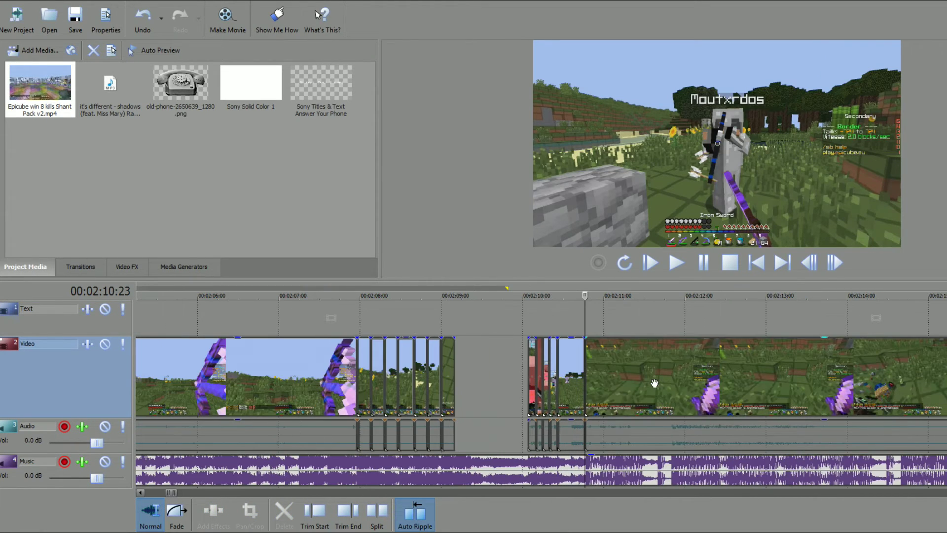
click(489, 319)
key(space)
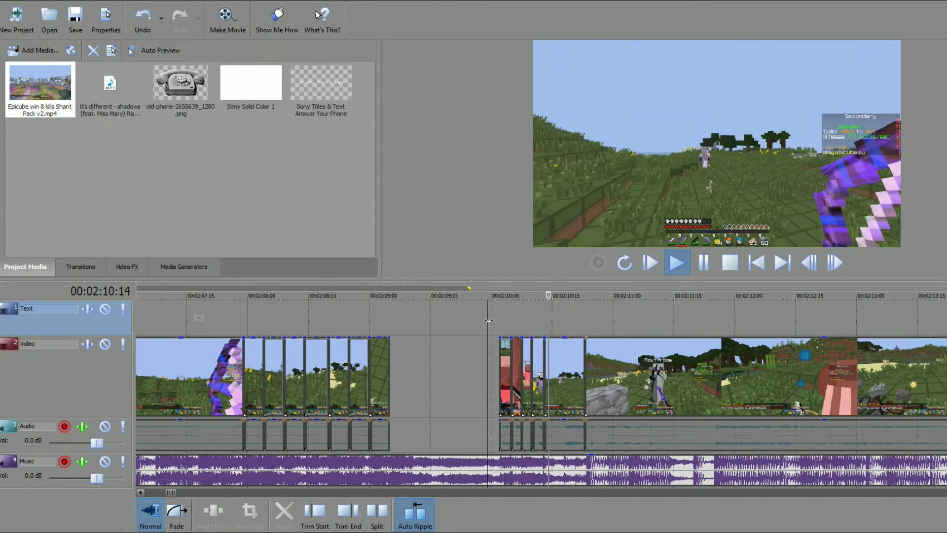
key(space)
Add the Sony Unsharp Mask effect with the Outline Edges preset to the short clip at 00:02:10:11
scroll(551, 353, up, 2)
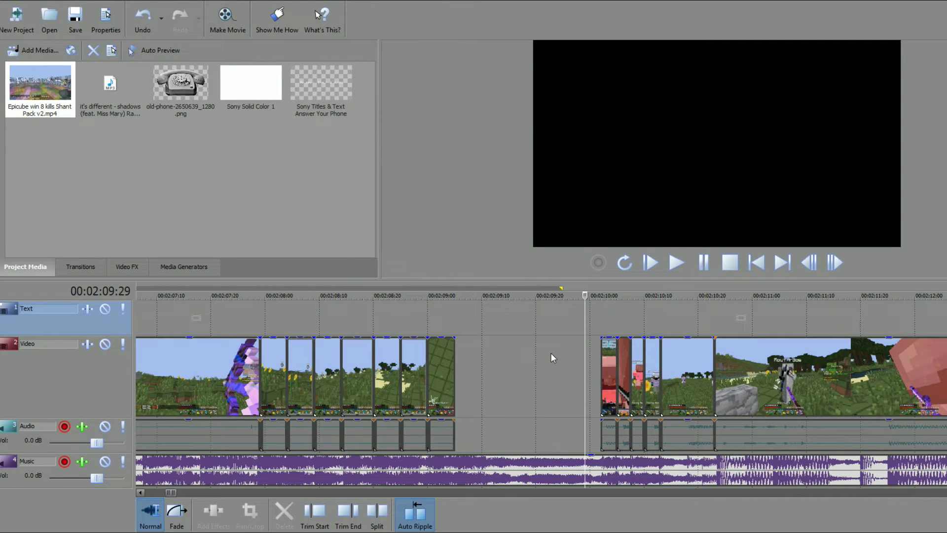
scroll(617, 340, up, 3)
click(674, 343)
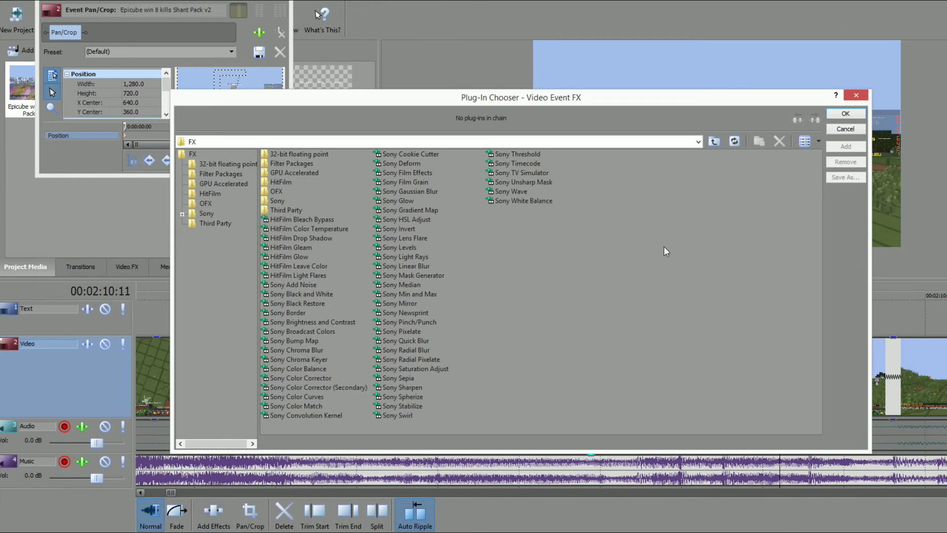
click(518, 181)
click(844, 145)
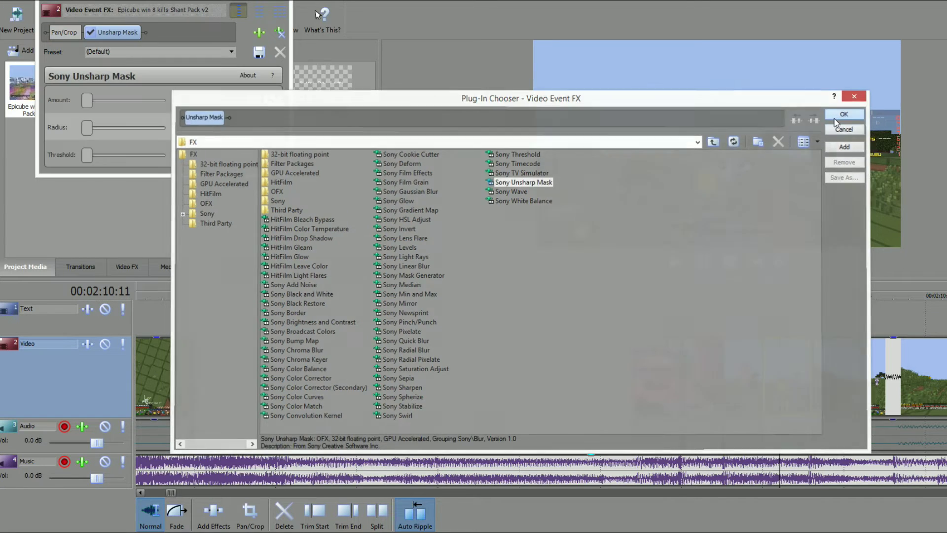
click(846, 113)
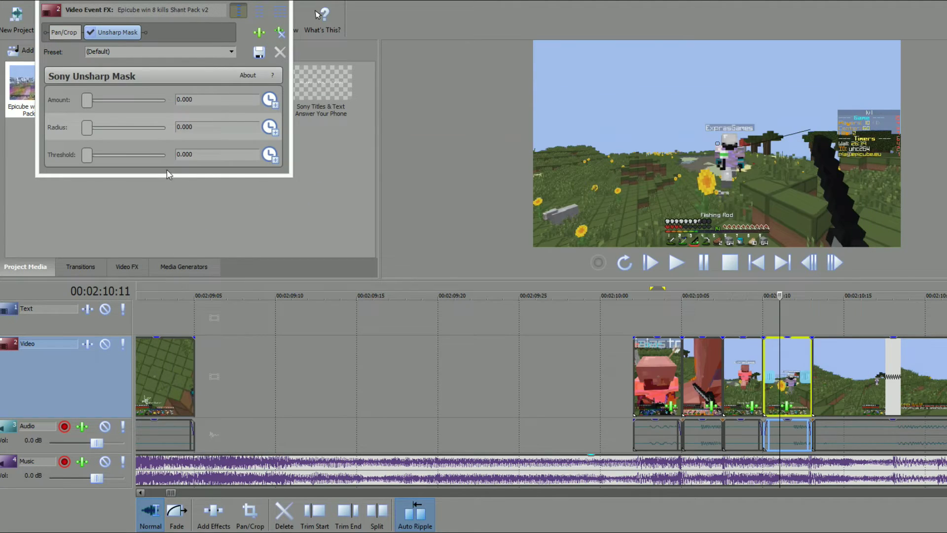
click(232, 51)
click(165, 107)
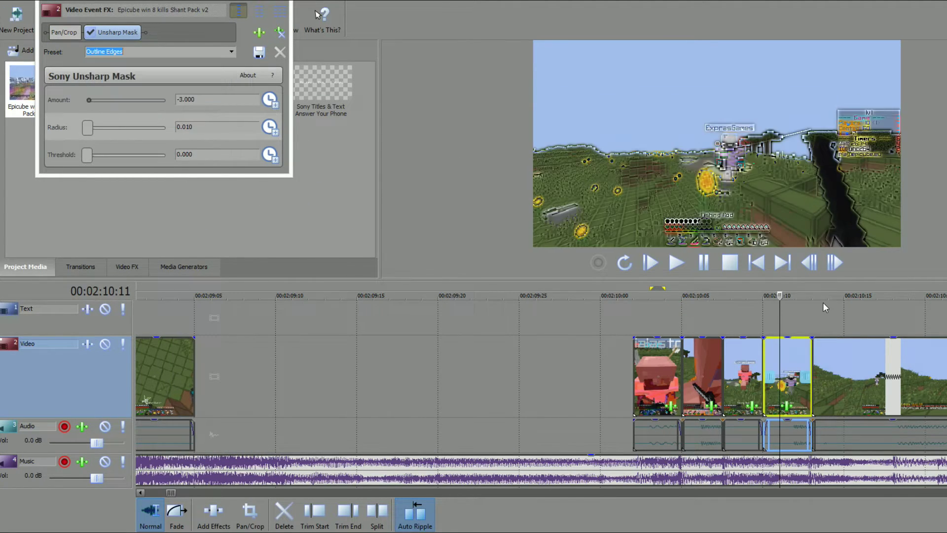
Try adding the Sony Unsharp Mask effect to the bow clip at 00:02:10:16
click(855, 365)
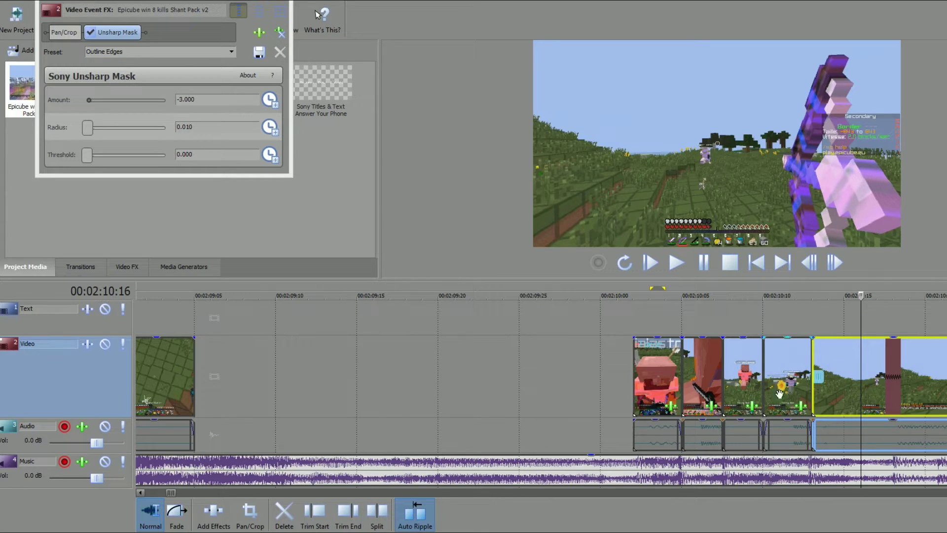
click(213, 522)
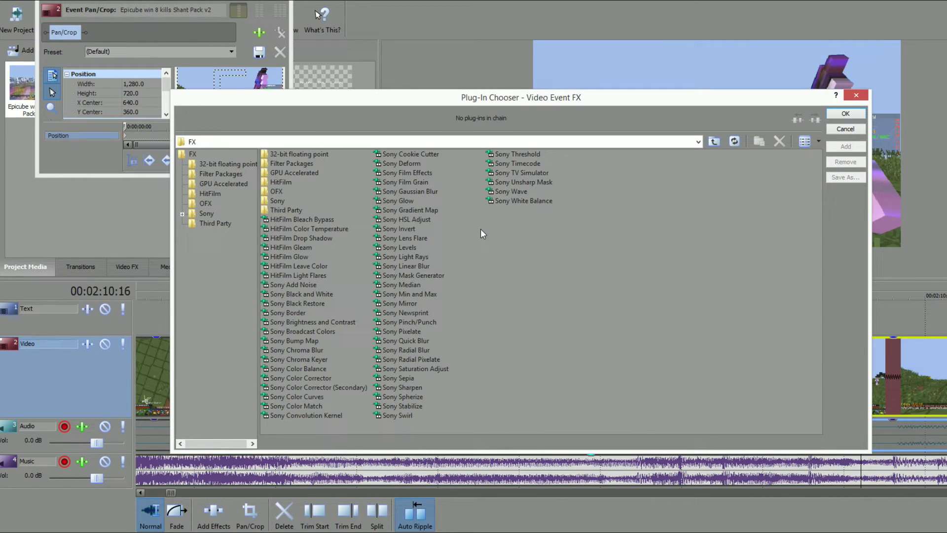
click(523, 183)
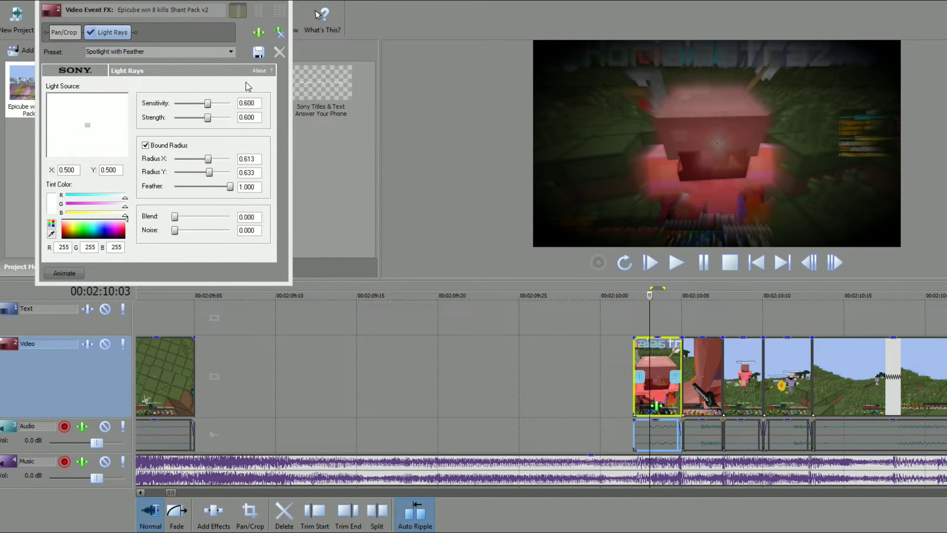
Give the remaining short clips the Light Rays effect with the Spotlight with Feather preset and preview the sequence into the sword fight
click(698, 378)
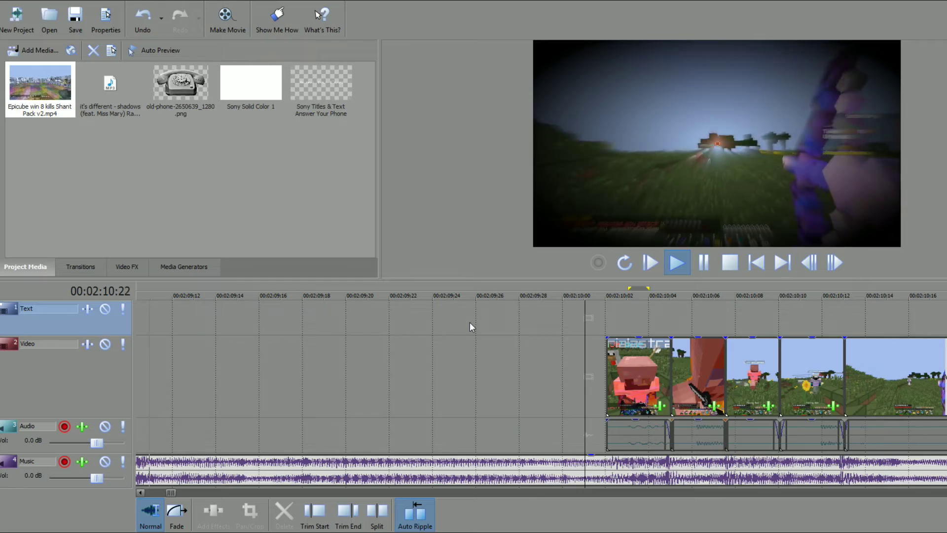
scroll(470, 321, down, 3)
key(space)
scroll(526, 329, down, 3)
key(space)
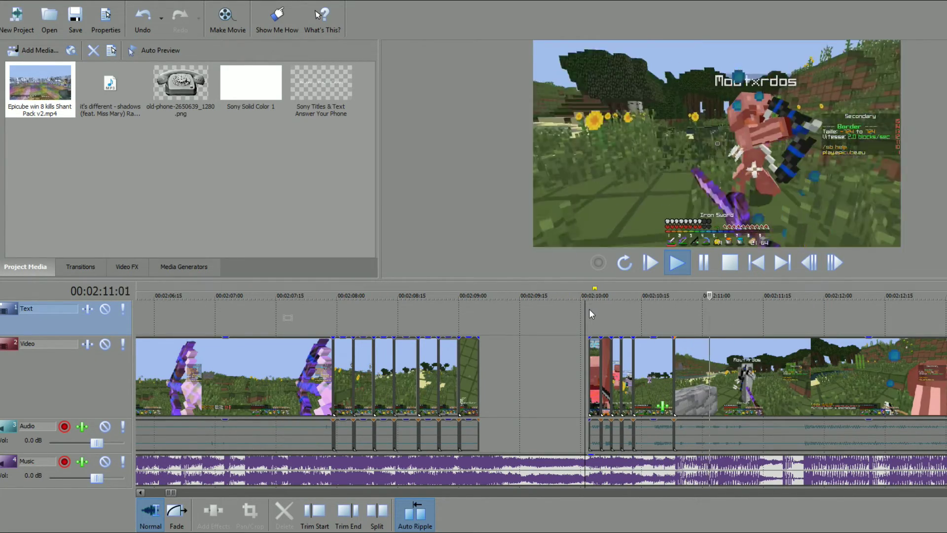
key(space)
click(664, 315)
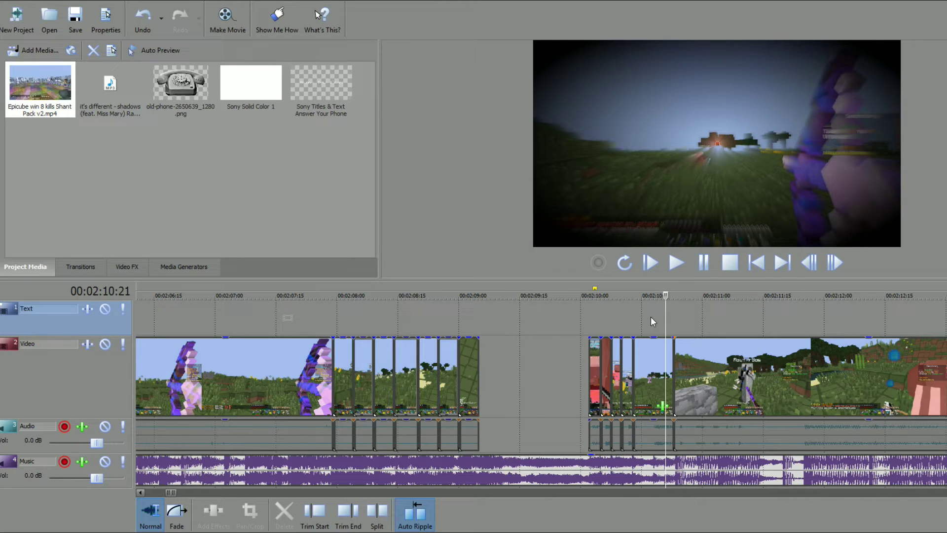
Trim the start of the footage after the cut at 00:02:13:02 to the crafting-table moment at 00:02:26:26
scroll(662, 303, up, 3)
click(414, 306)
click(349, 298)
scroll(253, 298, down, 3)
click(401, 296)
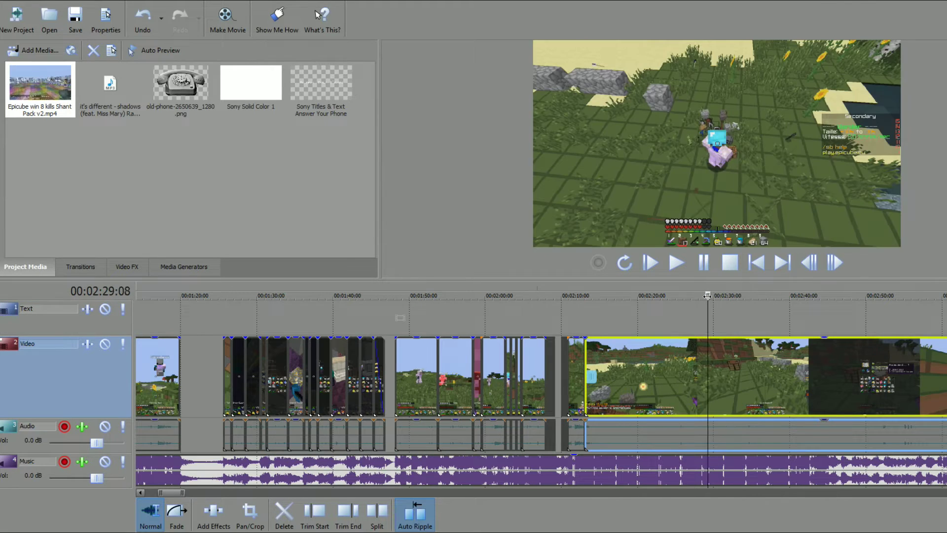
drag(707, 295, 690, 295)
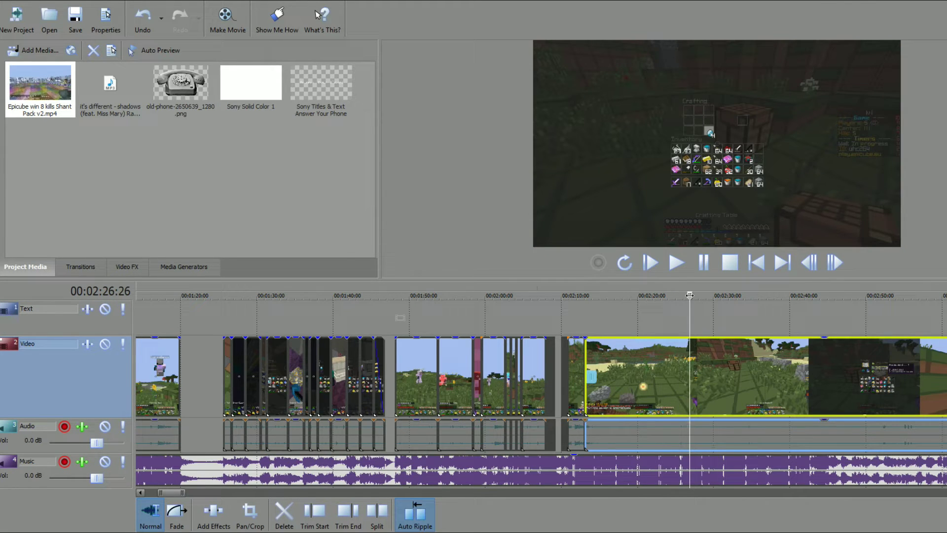
click(321, 526)
scroll(648, 320, up, 2)
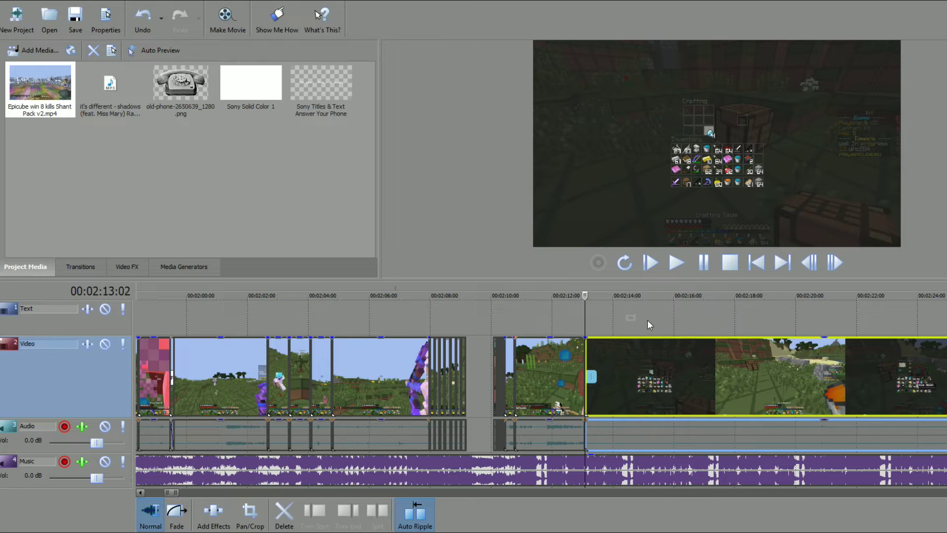
Keep only a short crafting-table clip ending at 00:02:13:18 and delete the unwanted stretch of footage after it
click(768, 353)
click(900, 328)
scroll(900, 329, down, 3)
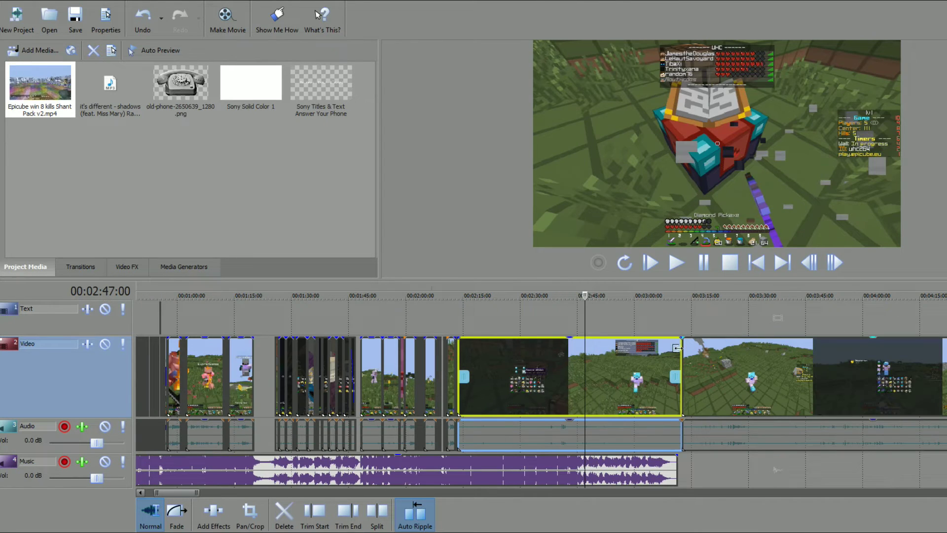
key(Delete)
scroll(643, 354, up, 3)
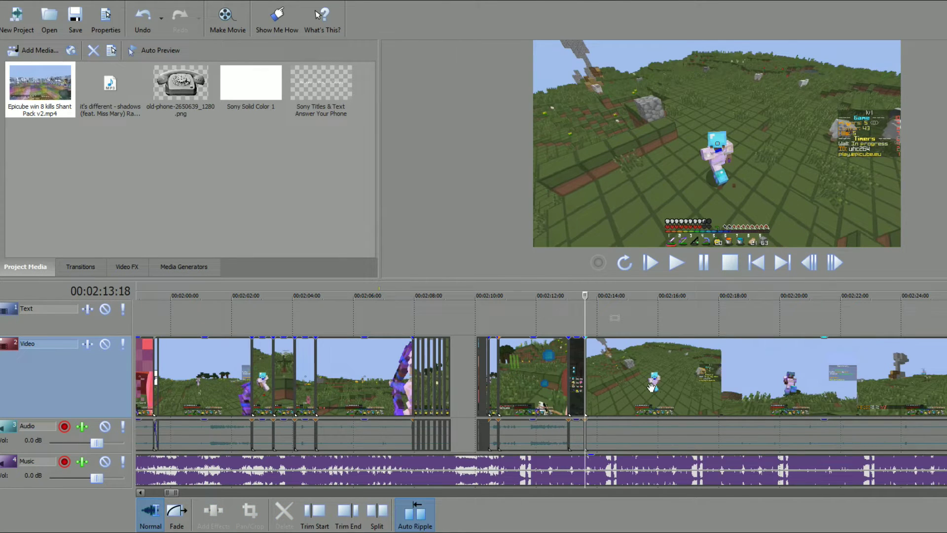
Cut the fight following 00:02:13:18 into two clips, with the second one ending at 00:02:22:28
click(783, 380)
drag(777, 295, 784, 295)
click(359, 512)
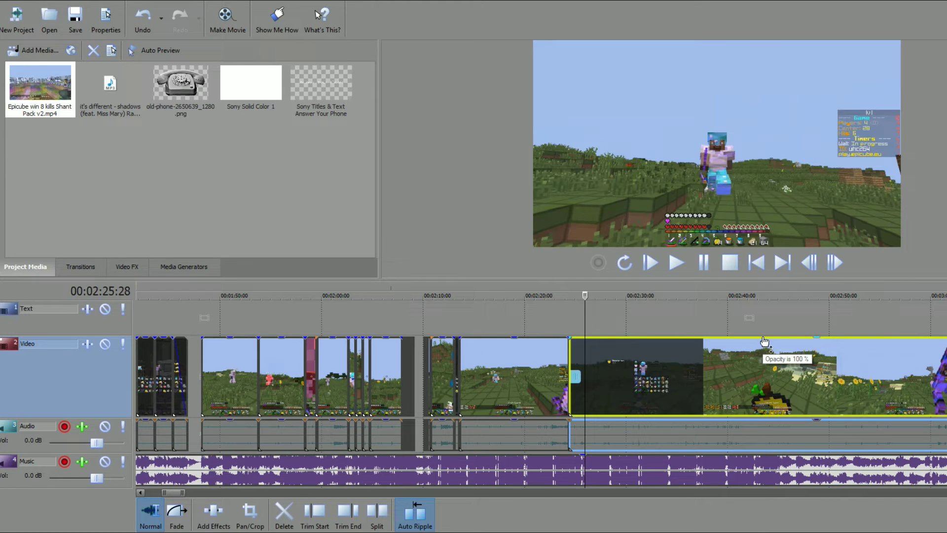
drag(586, 290, 791, 288)
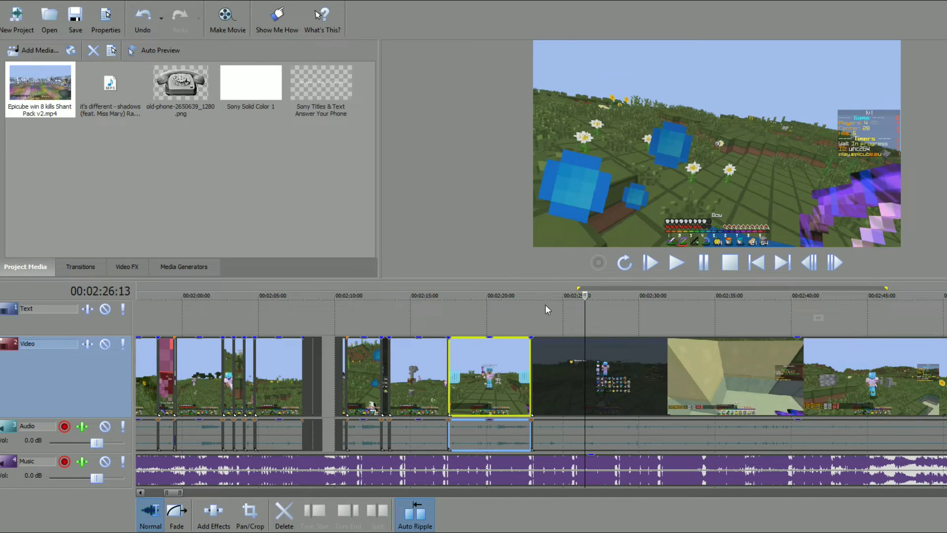
Scan the remaining footage after the cut at 00:02:22:28 for the next fight highlights
drag(545, 304, 530, 296)
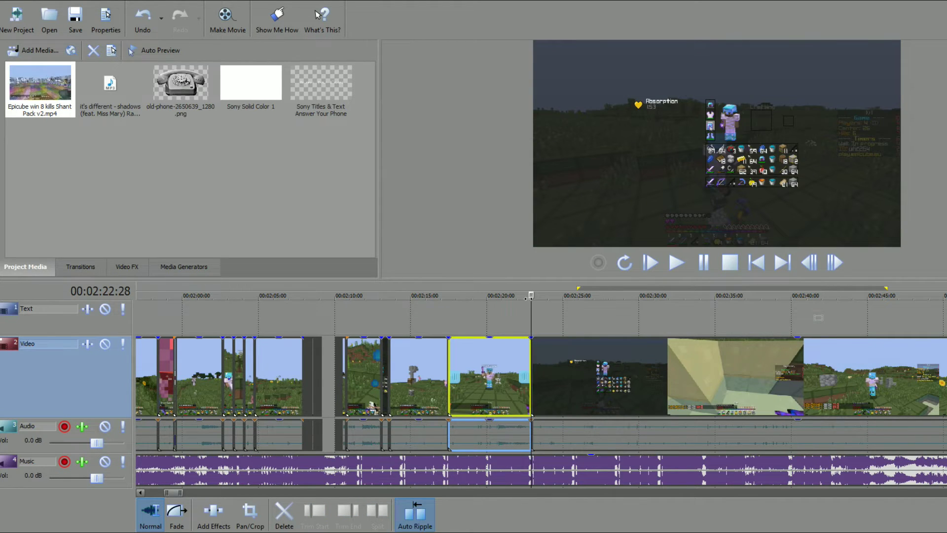
scroll(545, 312, down, 3)
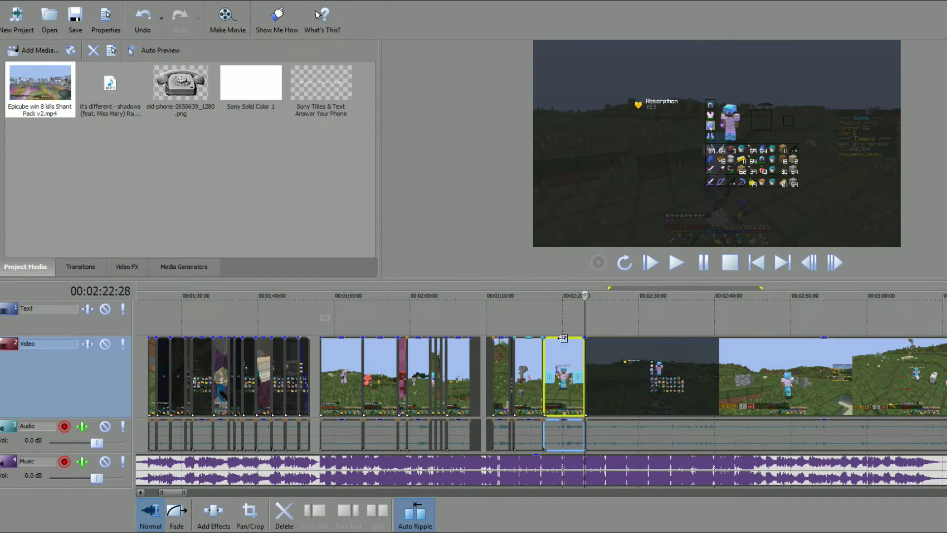
scroll(563, 339, up, 3)
click(654, 375)
click(779, 341)
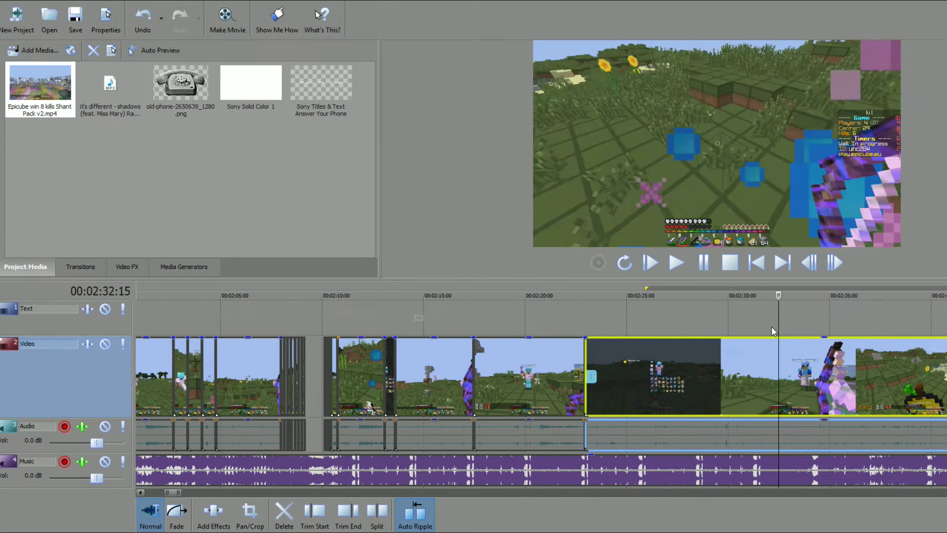
scroll(774, 332, down, 3)
drag(585, 295, 709, 295)
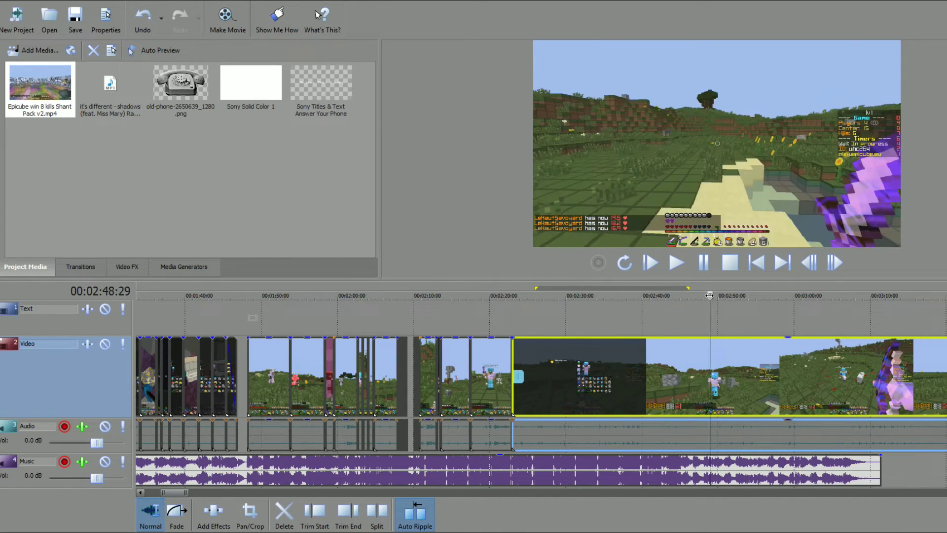
Cut the footage between 00:02:22:28 and about 00:02:39 into short fight clips
scroll(709, 295, down, 2)
click(475, 327)
drag(474, 327, 687, 296)
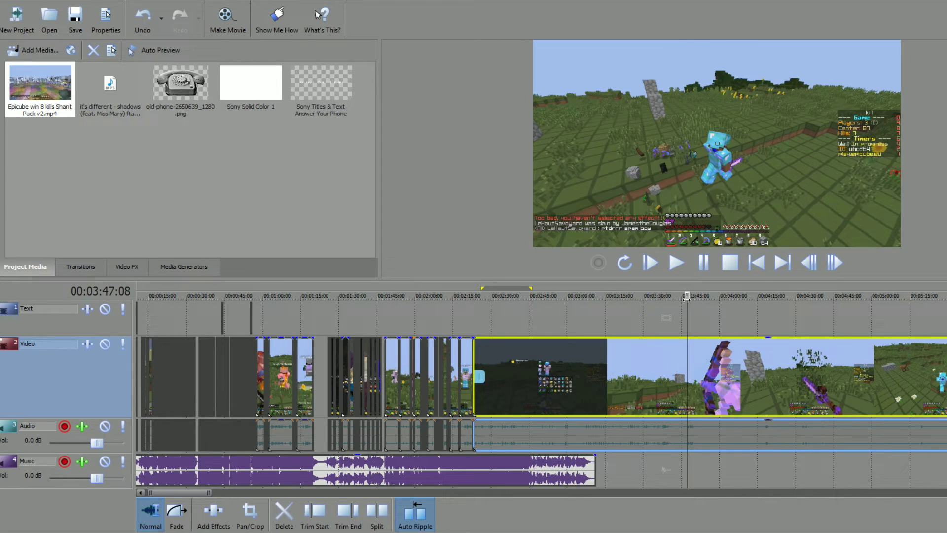
scroll(682, 315, up, 4)
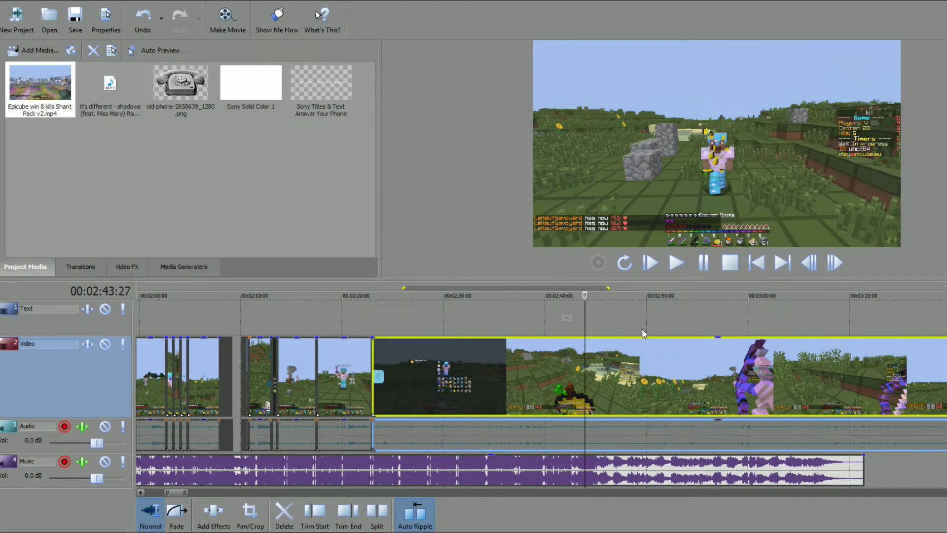
drag(585, 295, 597, 296)
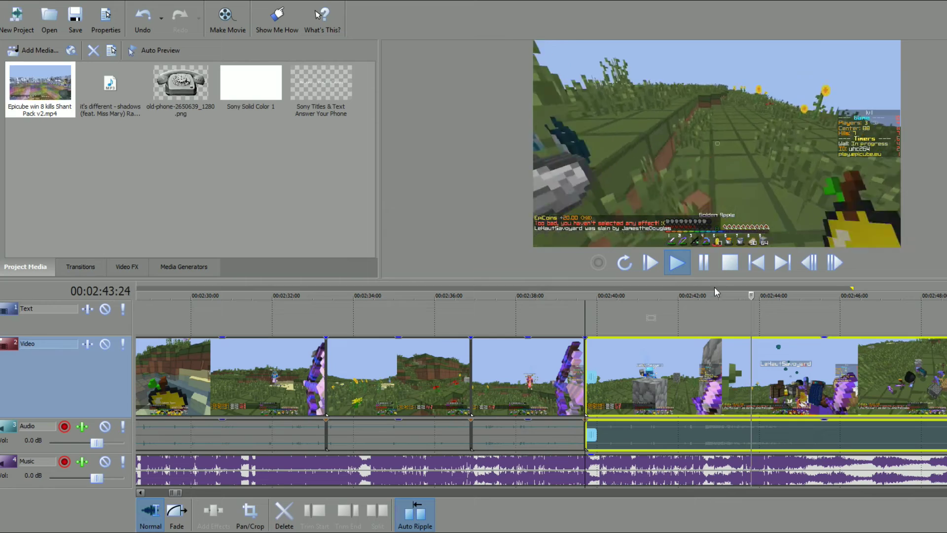
Split the last fight footage at 00:02:45:06, where the music changes
click(704, 269)
scroll(651, 295, up, 3)
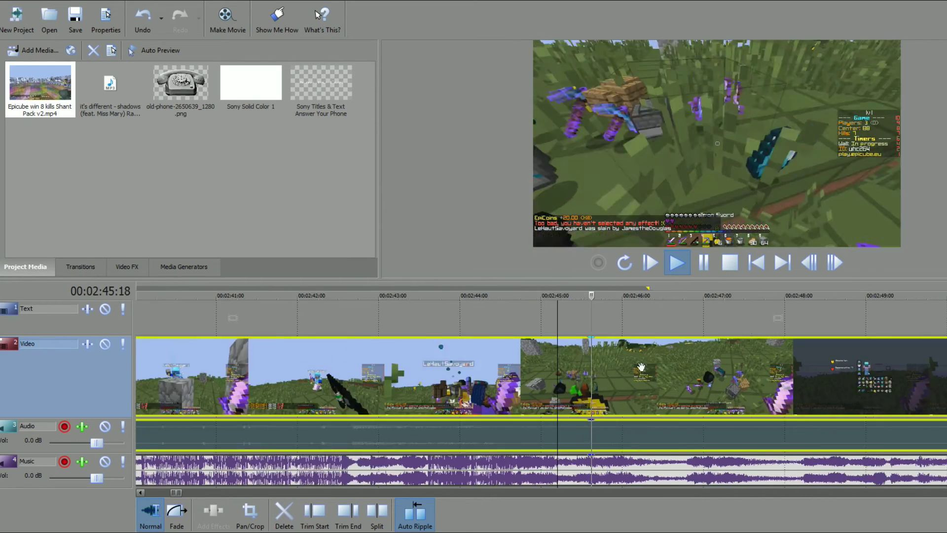
scroll(650, 291, down, 4)
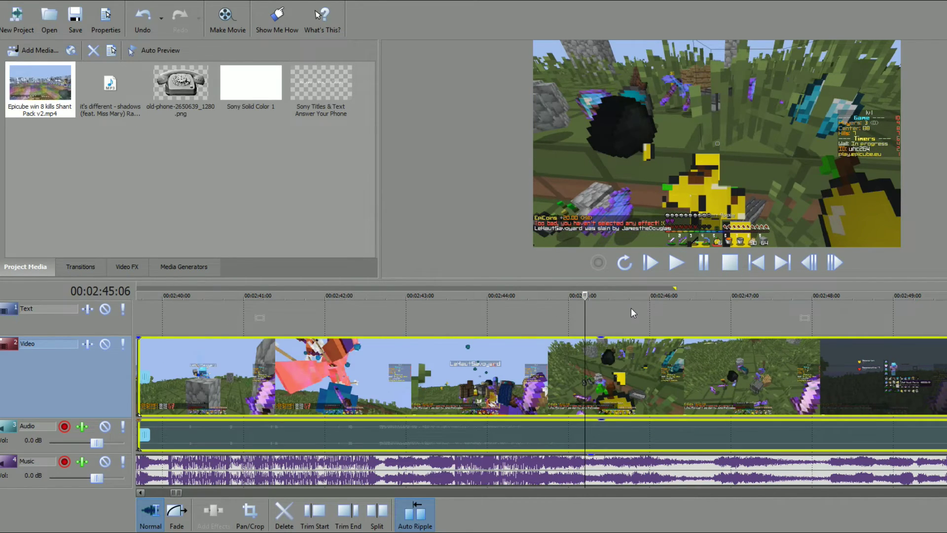
scroll(625, 323, down, 3)
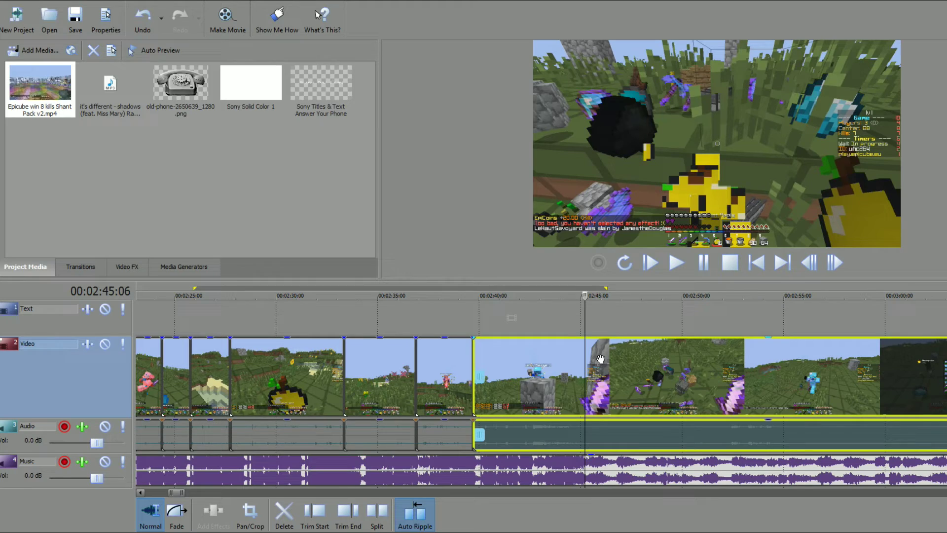
scroll(601, 359, down, 3)
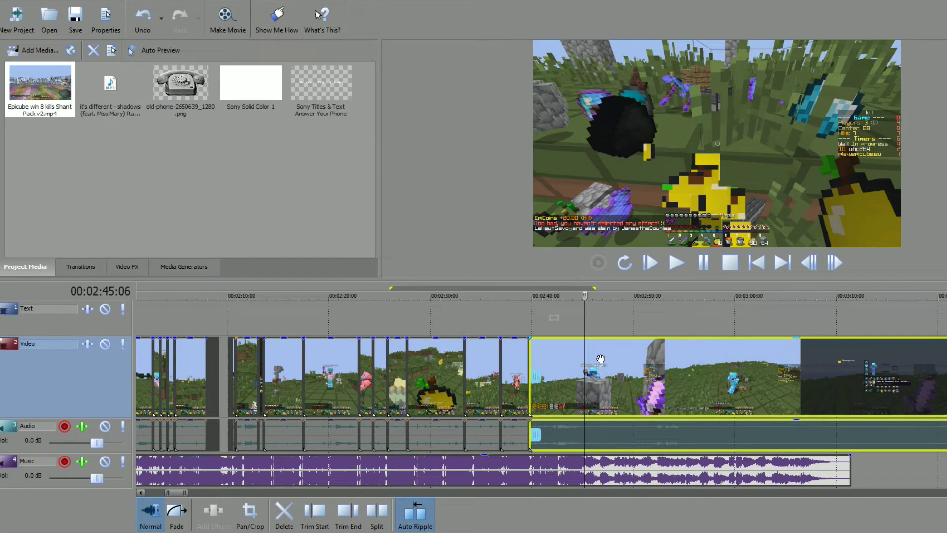
key(s)
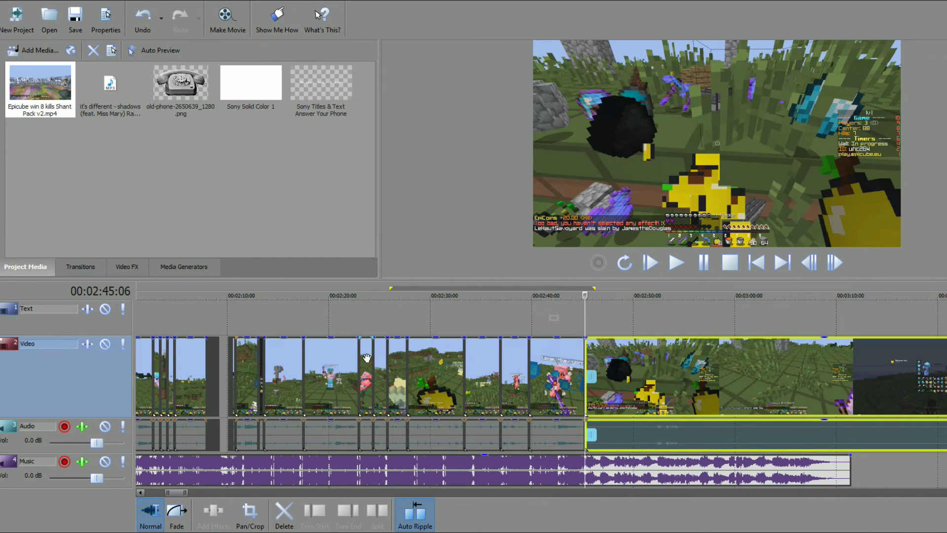
Move the footage after the split to start at 00:02:46:26, leaving a gap, and fade out the clip before it
scroll(587, 358, up, 5)
drag(620, 357, 665, 356)
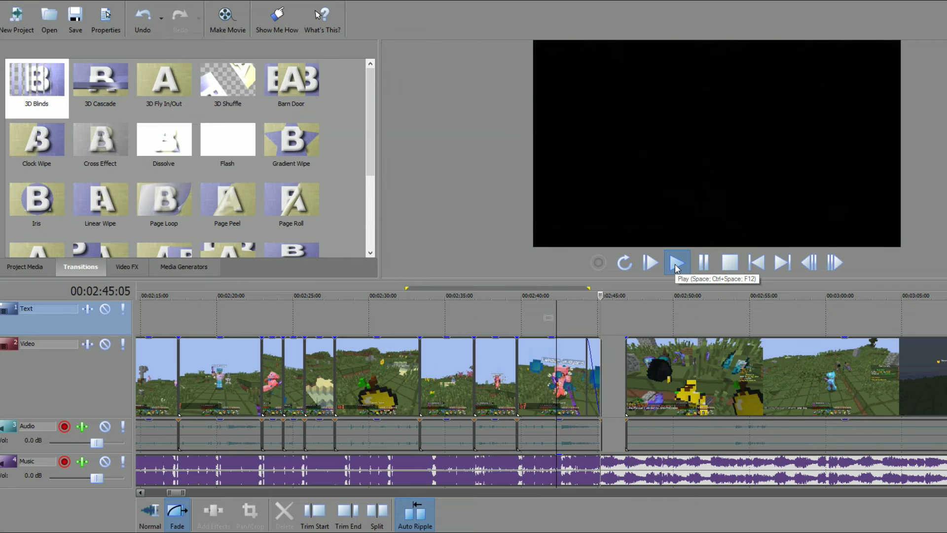
key(space)
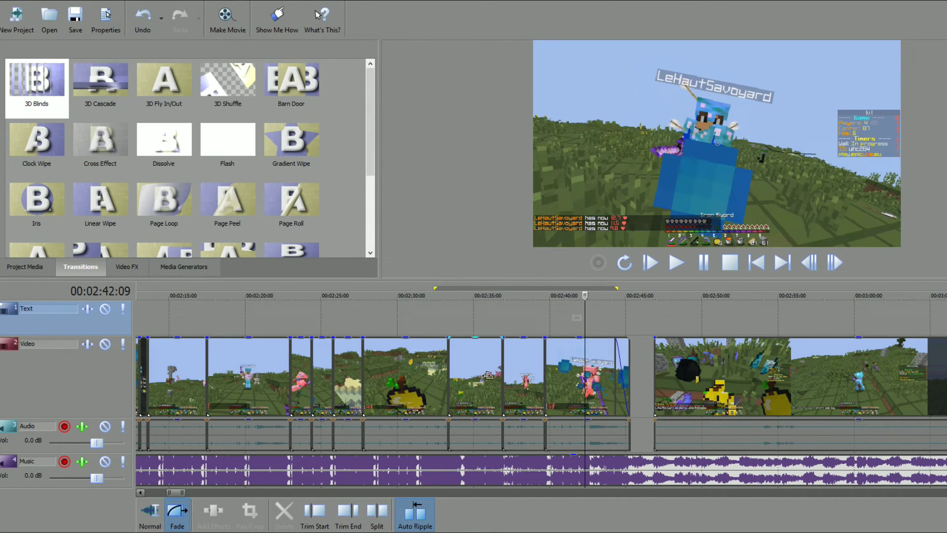
Scan the rest of the recording up to about 00:10:32 for the final fight
scroll(715, 375, down, 10)
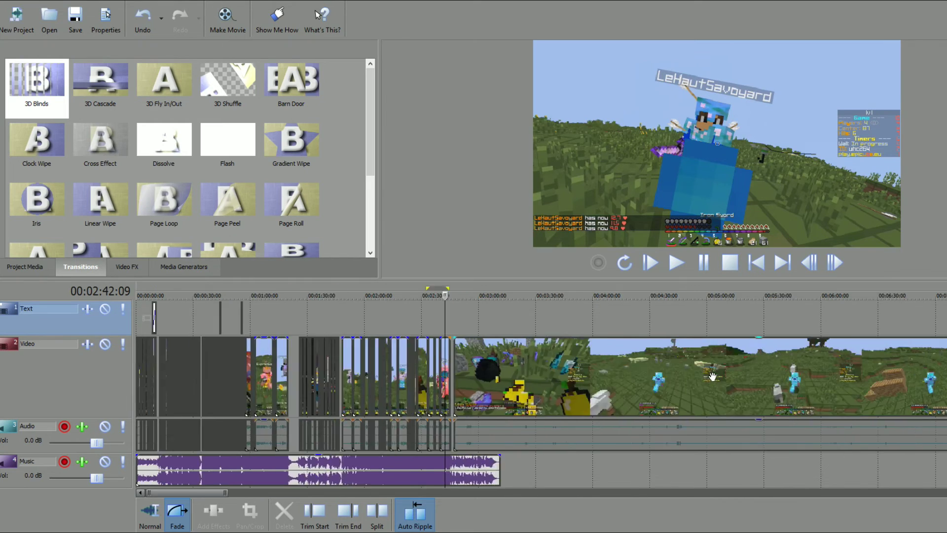
scroll(714, 377, down, 3)
click(549, 375)
drag(556, 296, 738, 291)
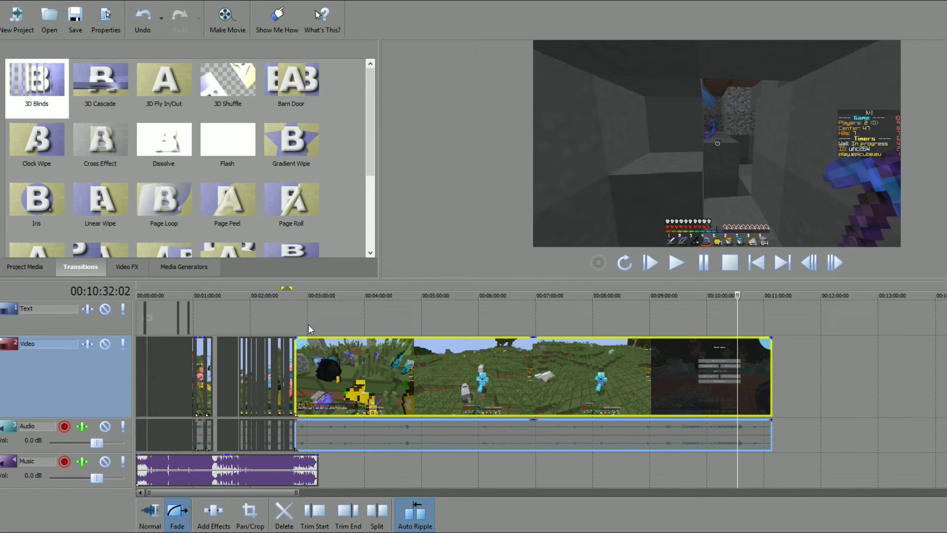
Cut the footage from 00:02:46:26 to about 00:03:09 into short closing clips with a black-and-white effect
click(299, 325)
scroll(467, 334, up, 5)
key(Left)
scroll(635, 361, up, 3)
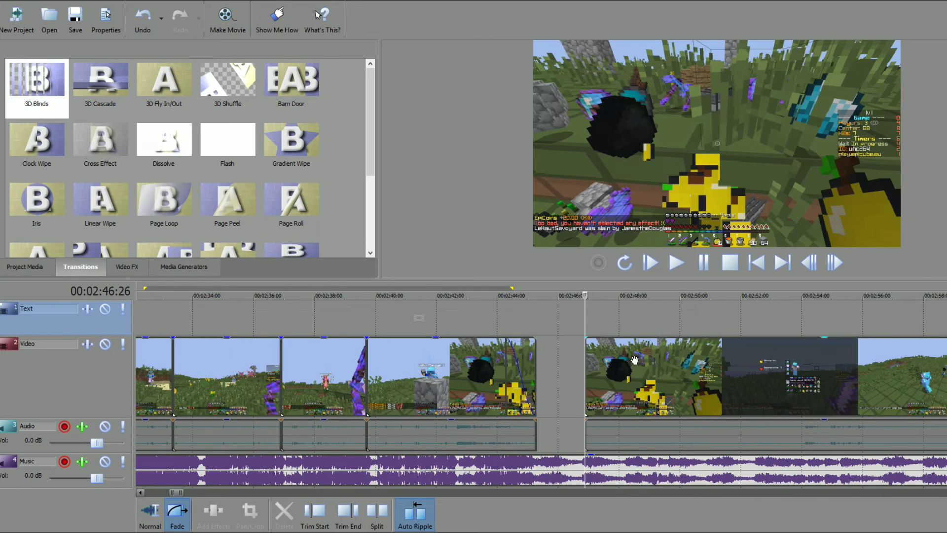
scroll(672, 374, down, 4)
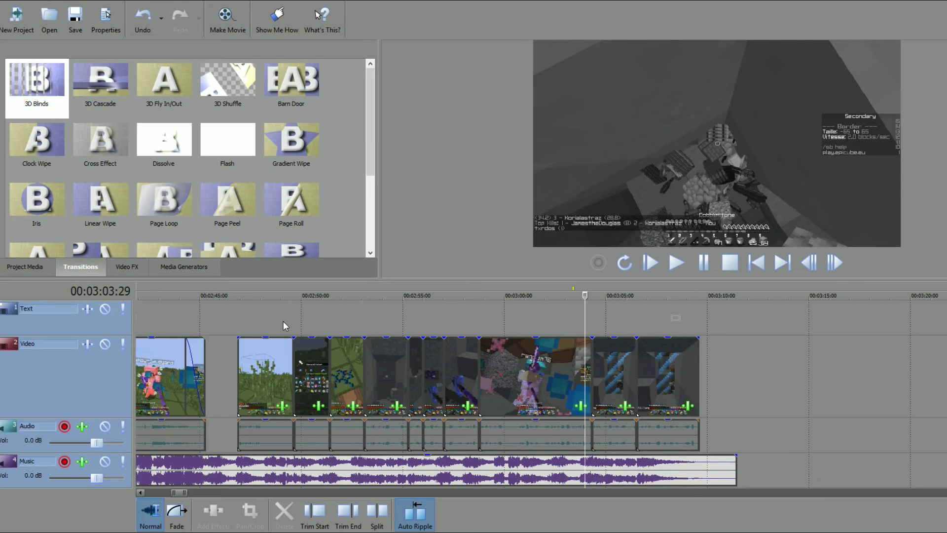
Review the black-and-white closing clips from 00:02:46:26 and play the ending from 00:03:04:10
click(226, 310)
drag(225, 307, 238, 306)
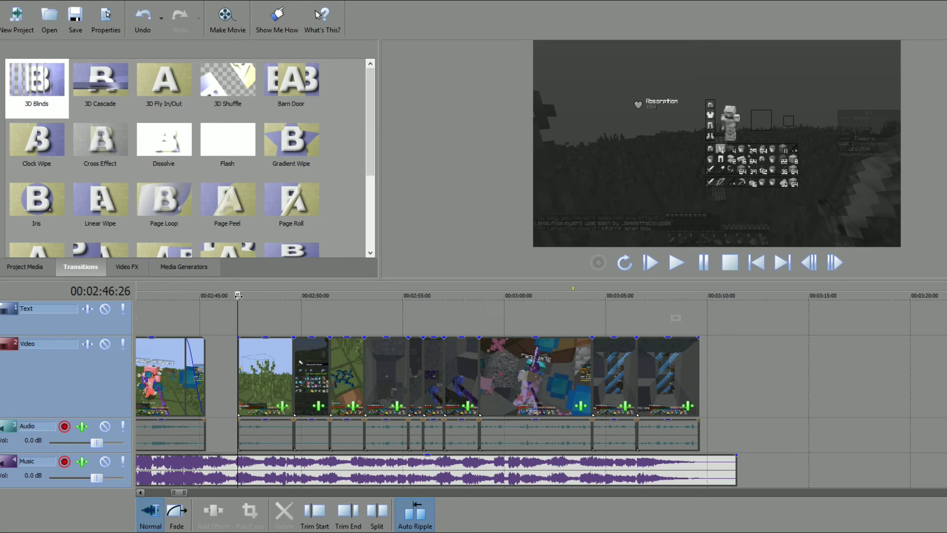
drag(237, 295, 589, 284)
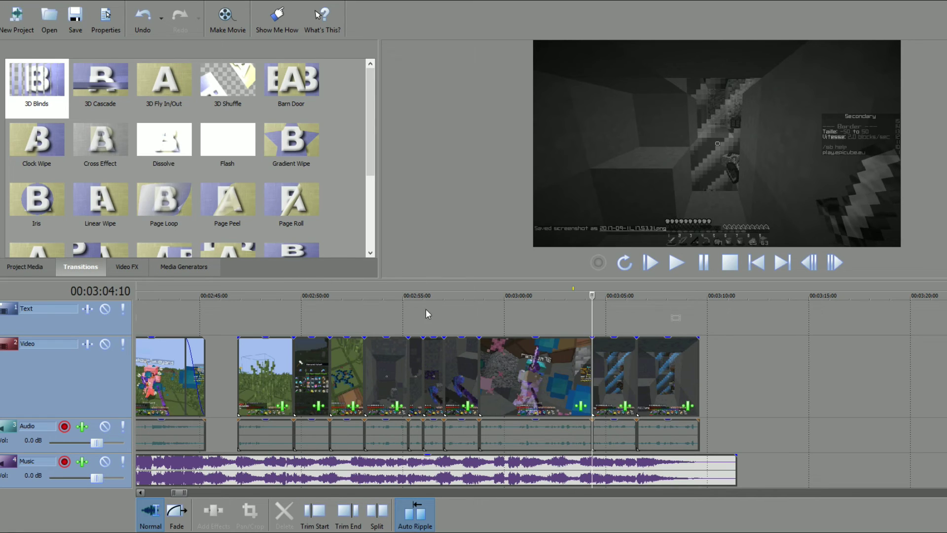
click(678, 264)
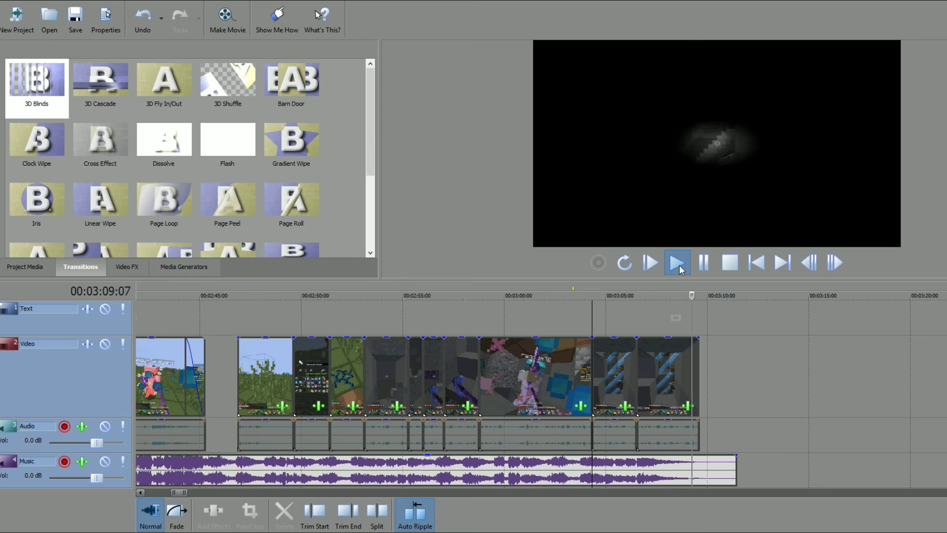
Return to the start of the project and look over the whole edited timeline, including the section at 00:02:10:02
scroll(719, 373, down, 10)
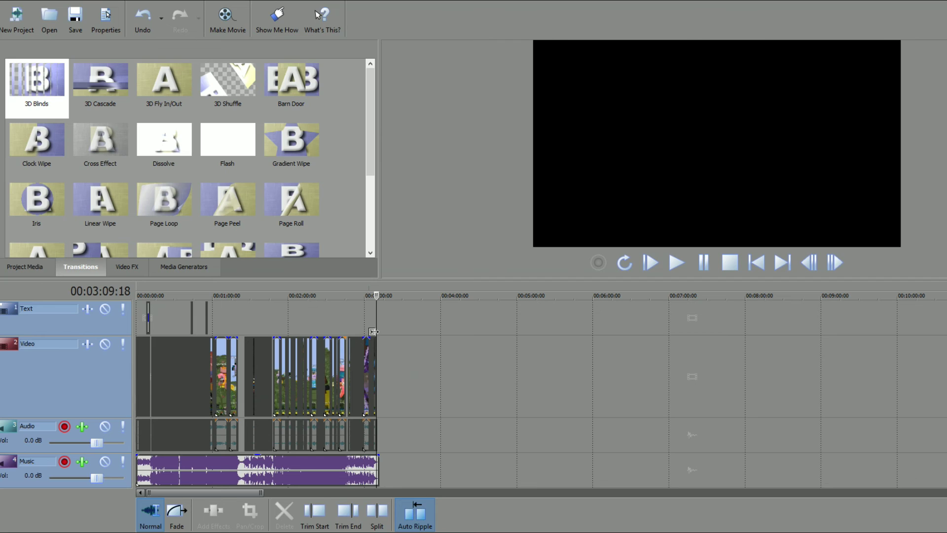
drag(372, 309, 137, 310)
scroll(321, 347, down, 3)
scroll(321, 345, up, 6)
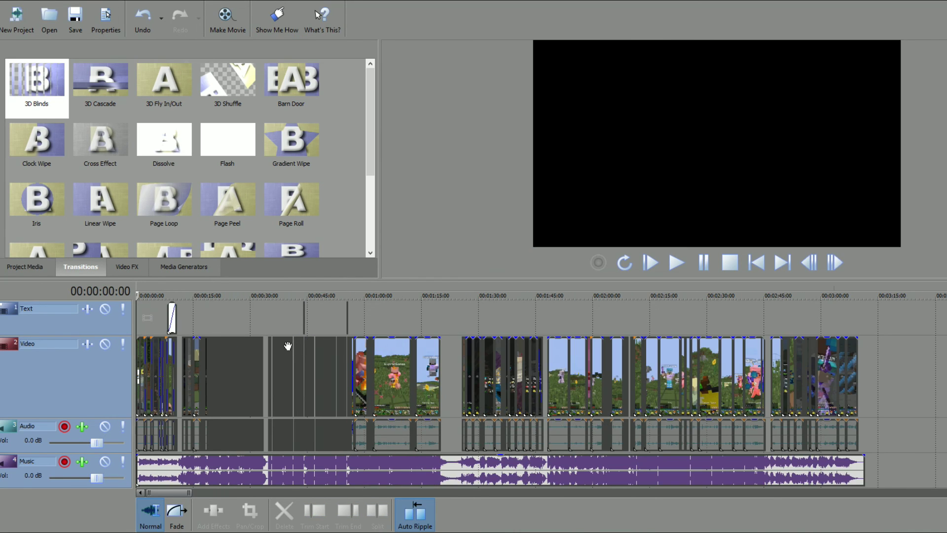
scroll(299, 343, down, 3)
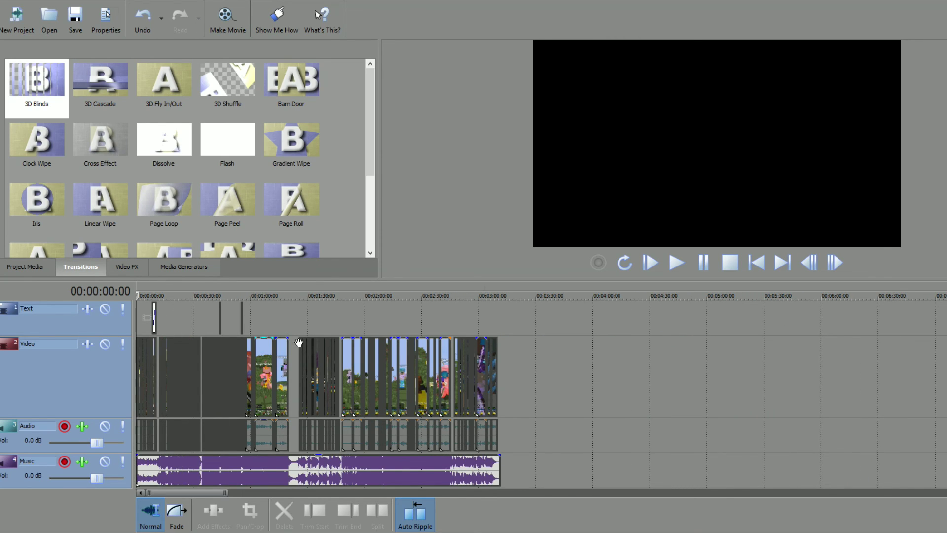
scroll(585, 316, up, 2)
click(586, 316)
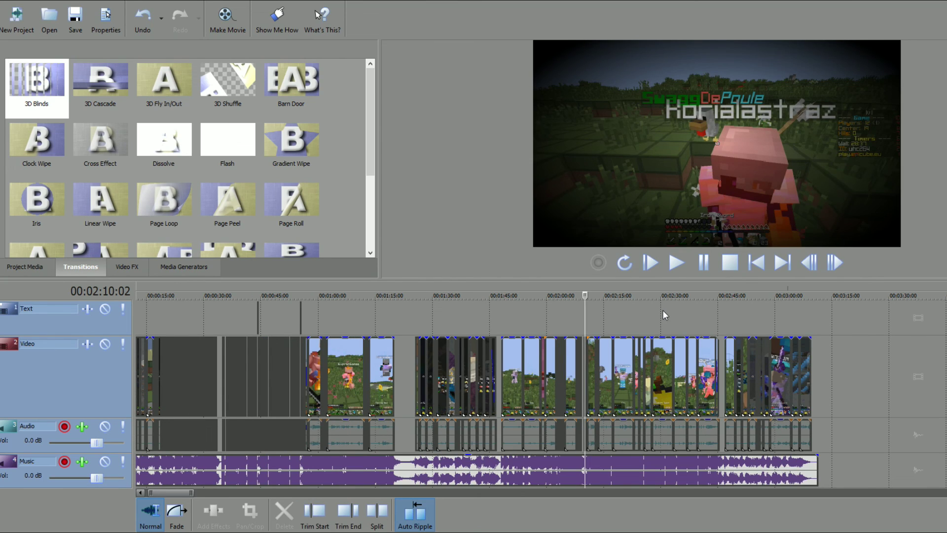